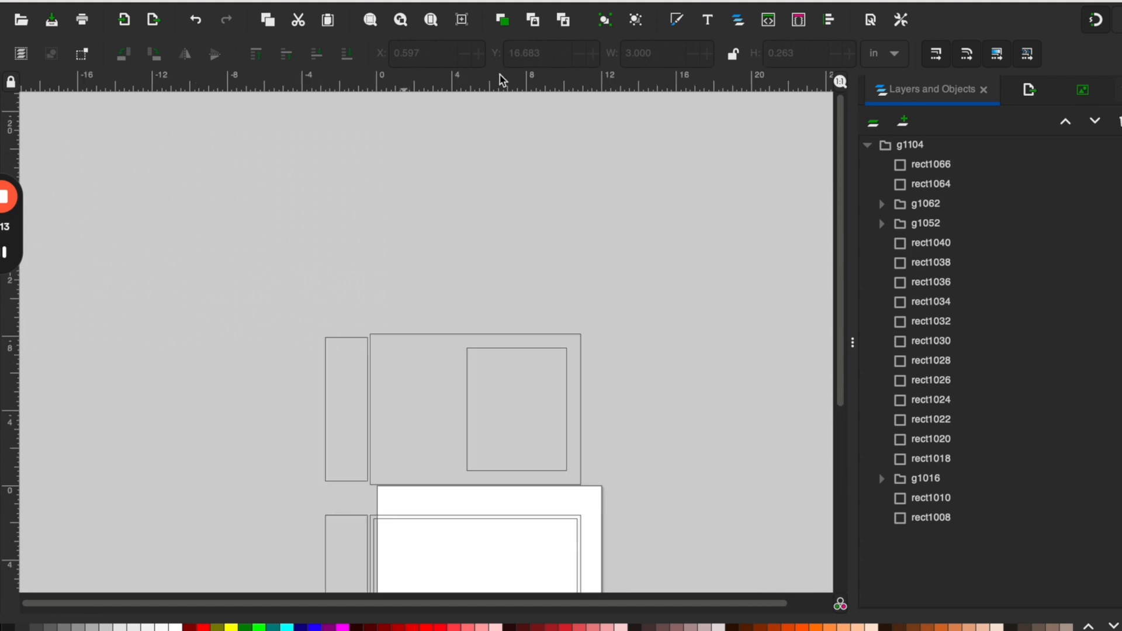
# Look over the whole imported layout, from the front panel with its window cutout through the back panel to the strips
pyautogui.scroll(-5, 478, 199)
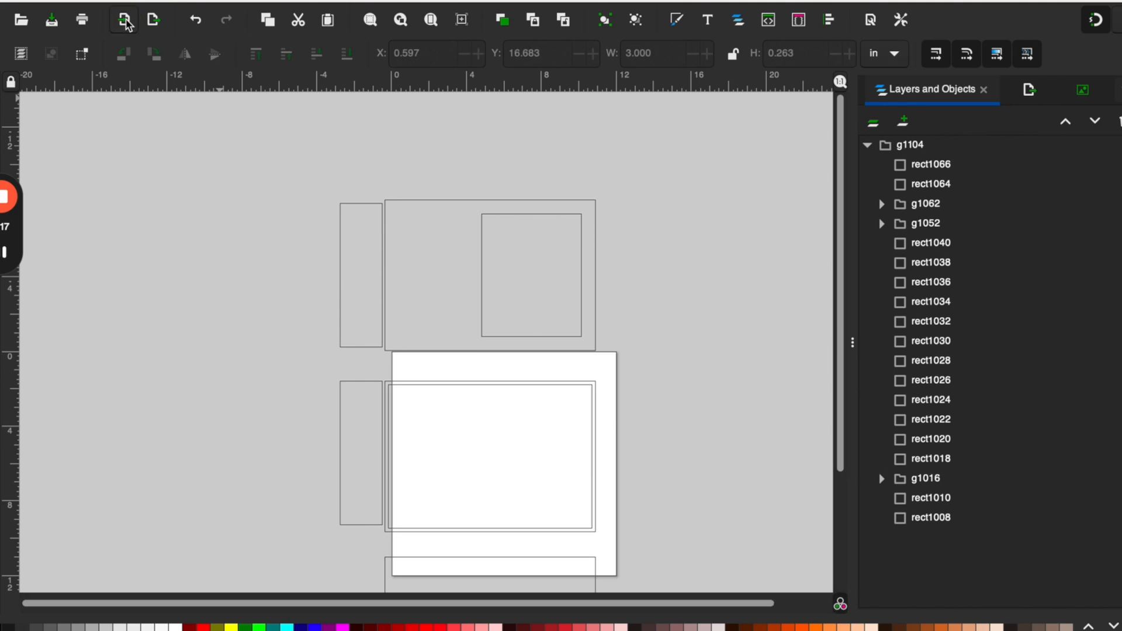
pyautogui.click(124, 19)
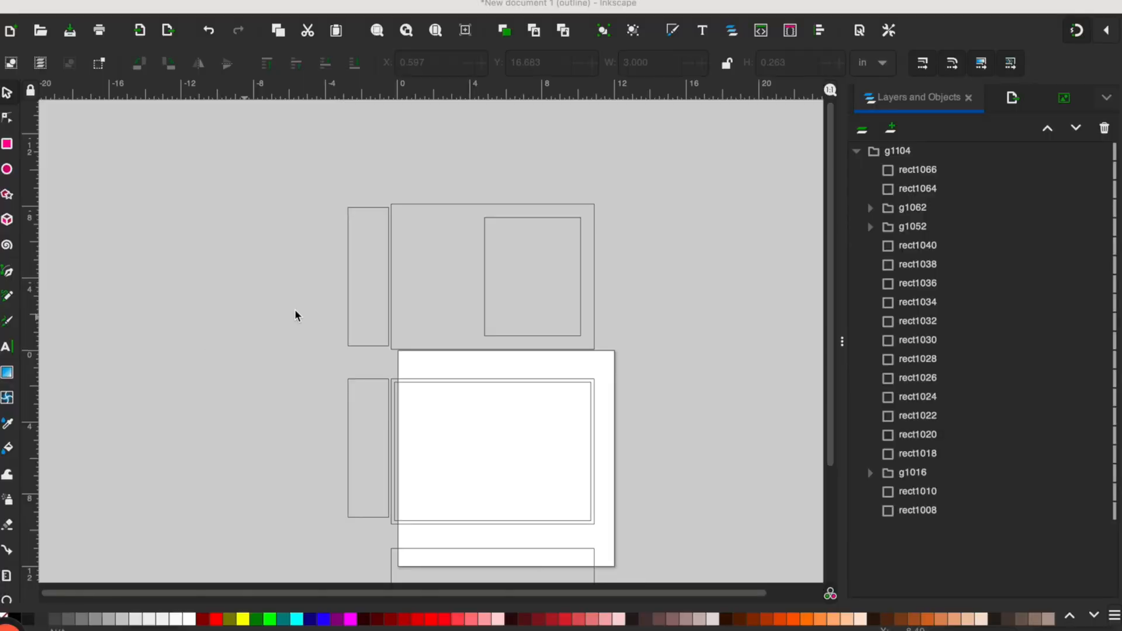
pyautogui.scroll(-3, 295, 315)
pyautogui.scroll(-1, 295, 313)
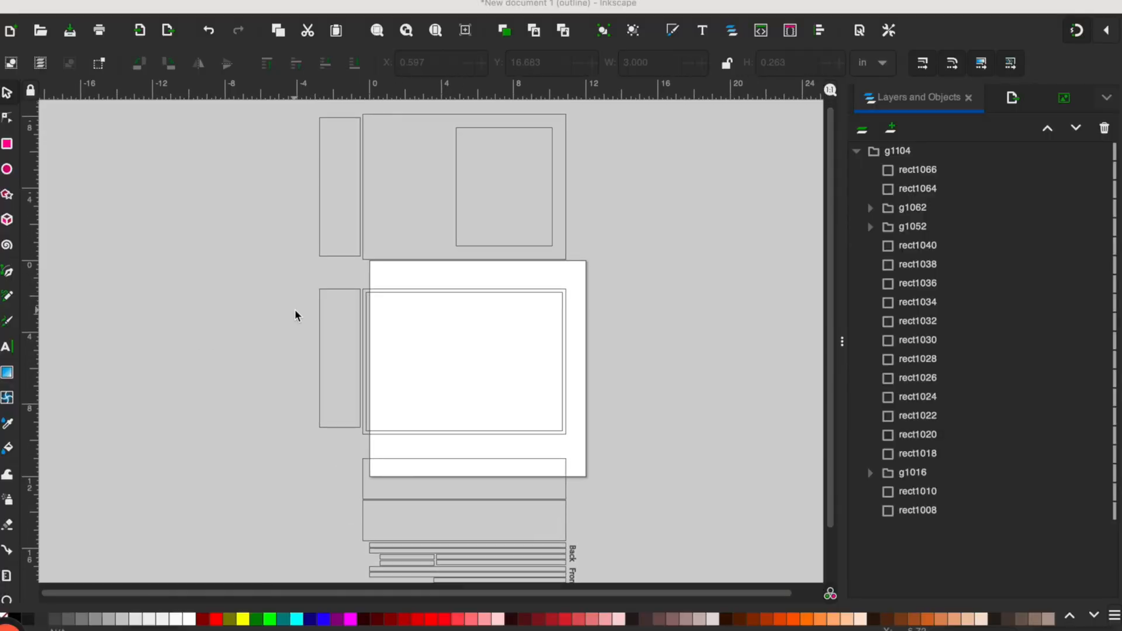
pyautogui.scroll(2, 295, 312)
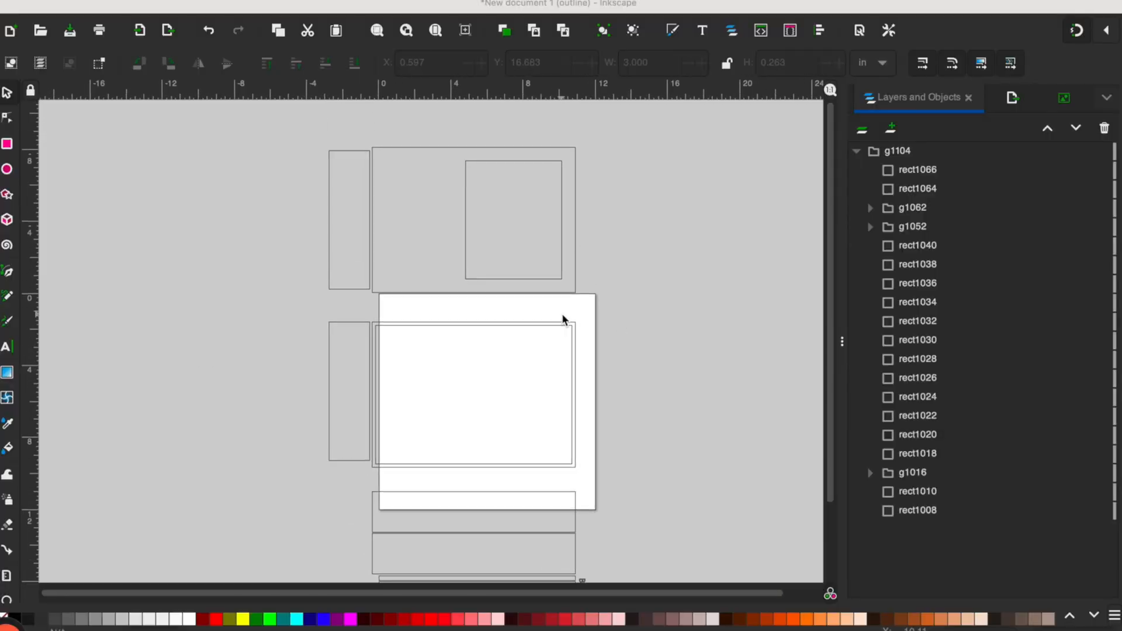
pyautogui.click(721, 280)
pyautogui.scroll(-2, 722, 280)
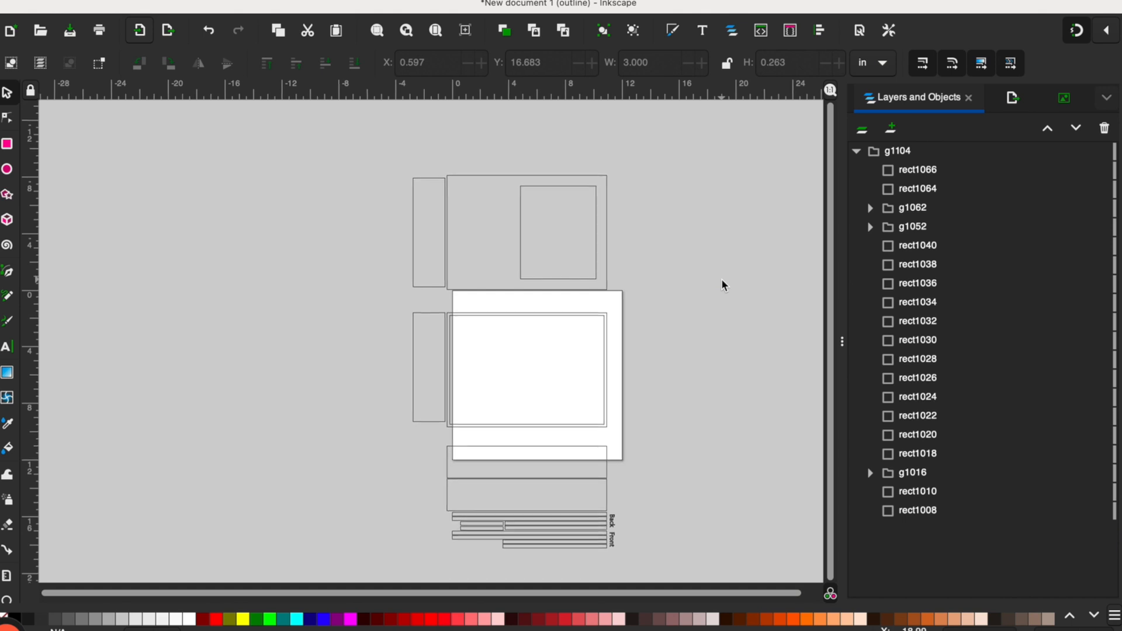
pyautogui.hscroll(2, 721, 280)
pyautogui.moveTo(613, 153); pyautogui.dragTo(325, 299)
pyautogui.moveTo(621, 286); pyautogui.dragTo(327, 434)
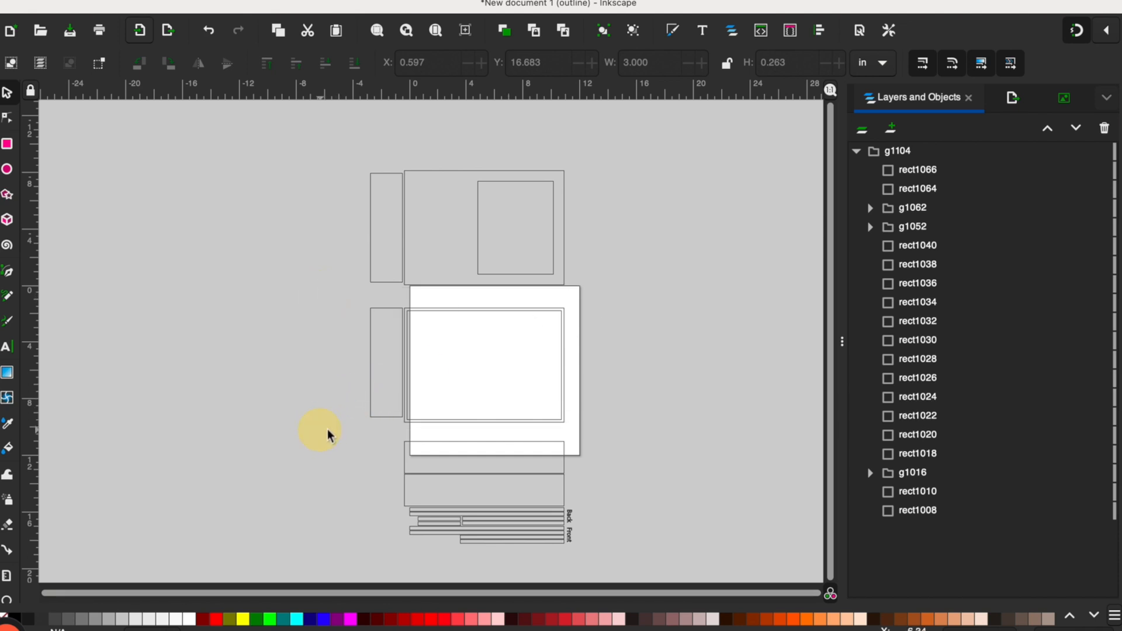
pyautogui.moveTo(618, 436); pyautogui.dragTo(271, 562)
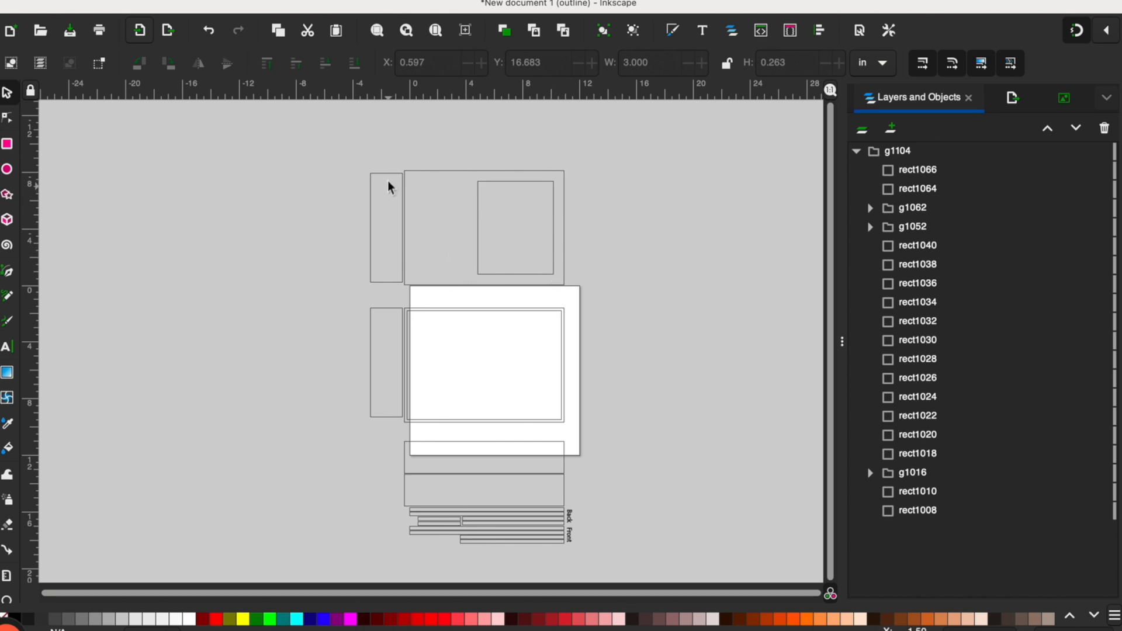
# Examine the narrow side panels, the back panel's inner outline, the strips labelled Back and Front, and the window cutout up close
pyautogui.scroll(3, 468, 327)
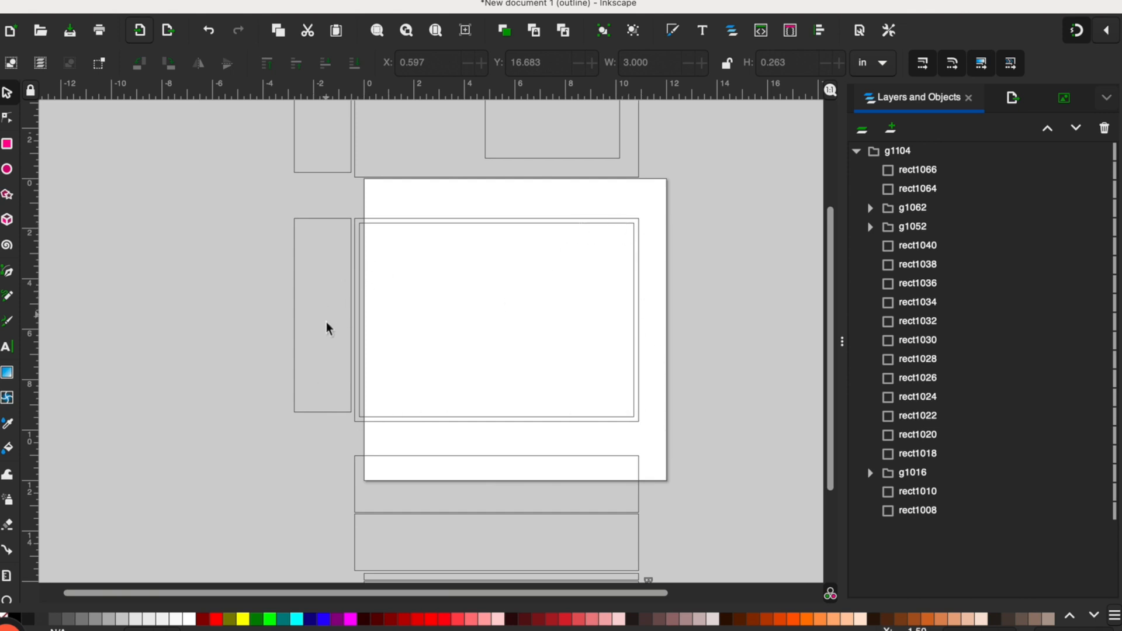
pyautogui.scroll(3, 328, 318)
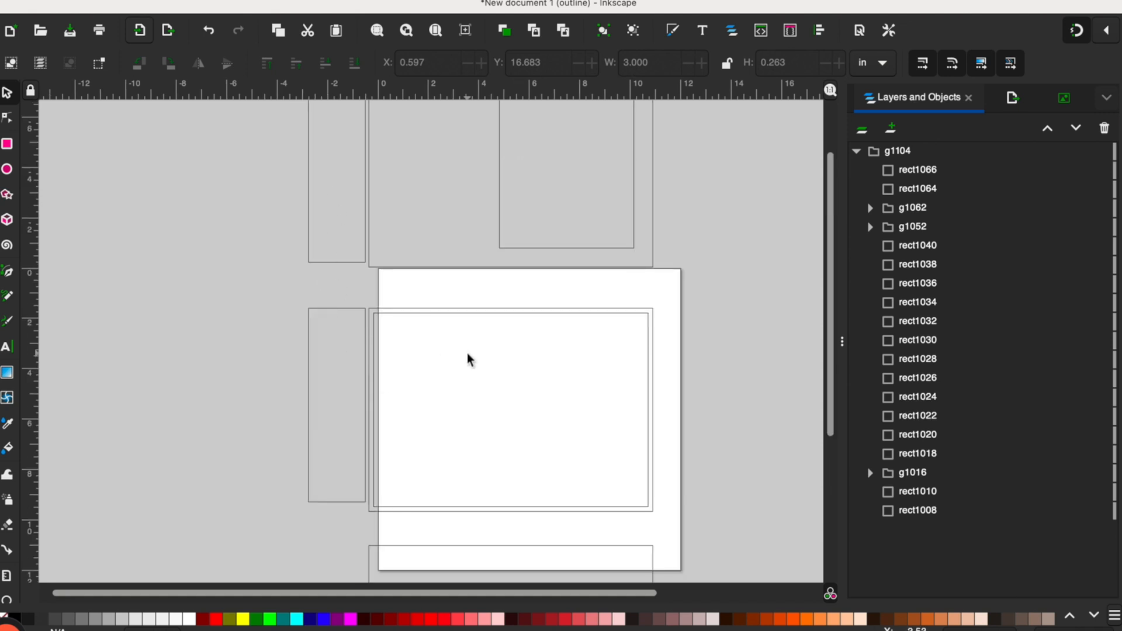
pyautogui.scroll(-10, 470, 359)
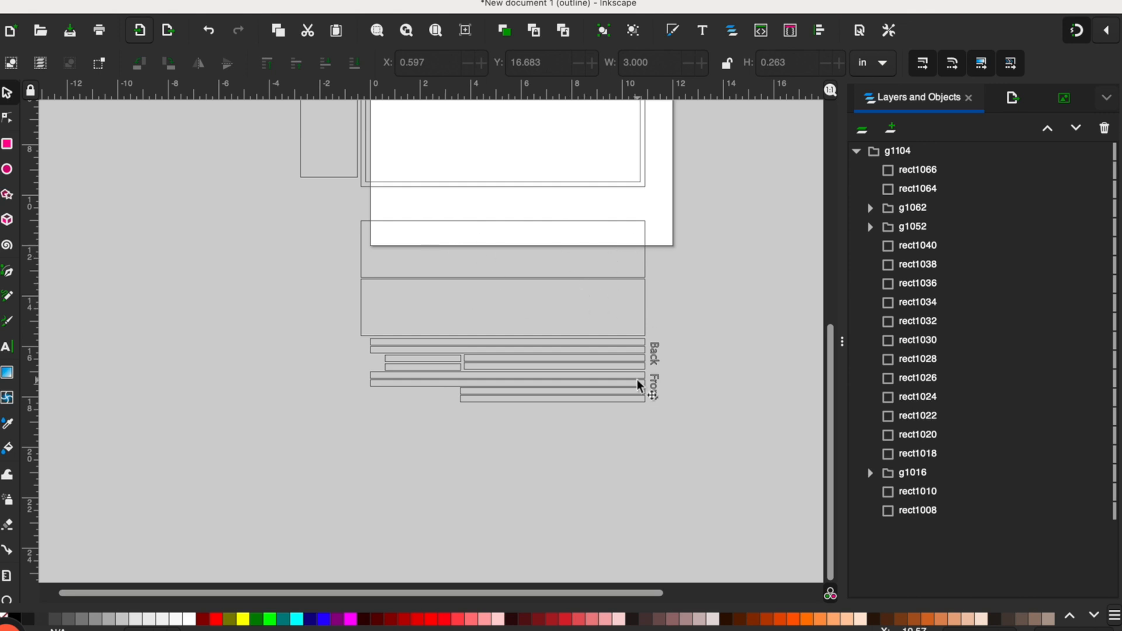
pyautogui.scroll(-1, 637, 380)
pyautogui.scroll(3, 637, 379)
pyautogui.hscroll(-2, 637, 380)
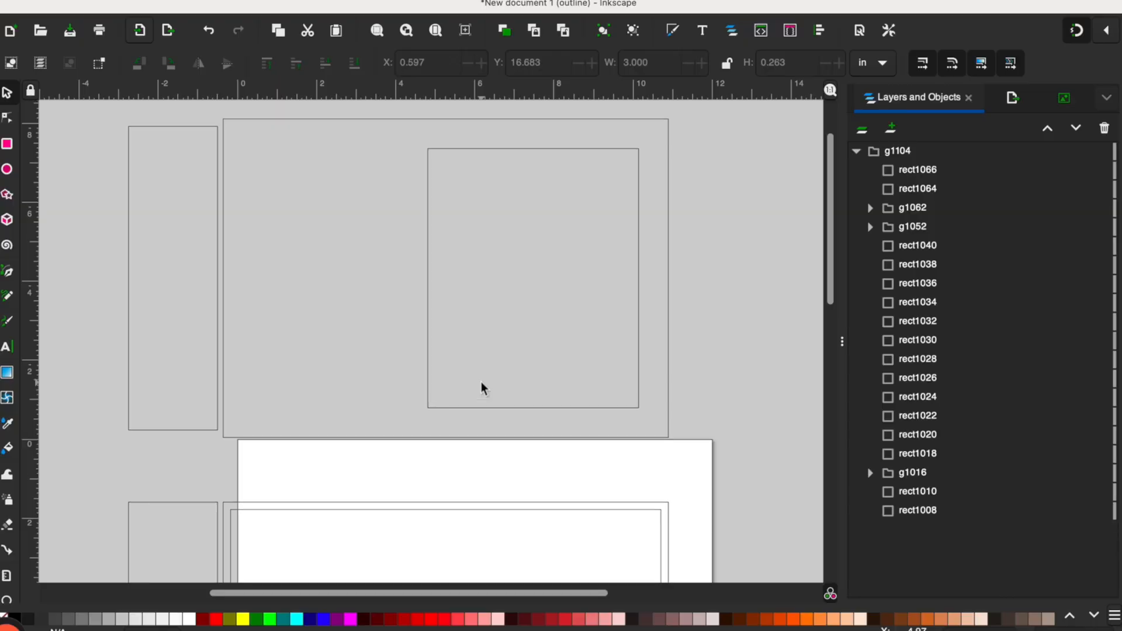
pyautogui.hscroll(-2, 482, 381)
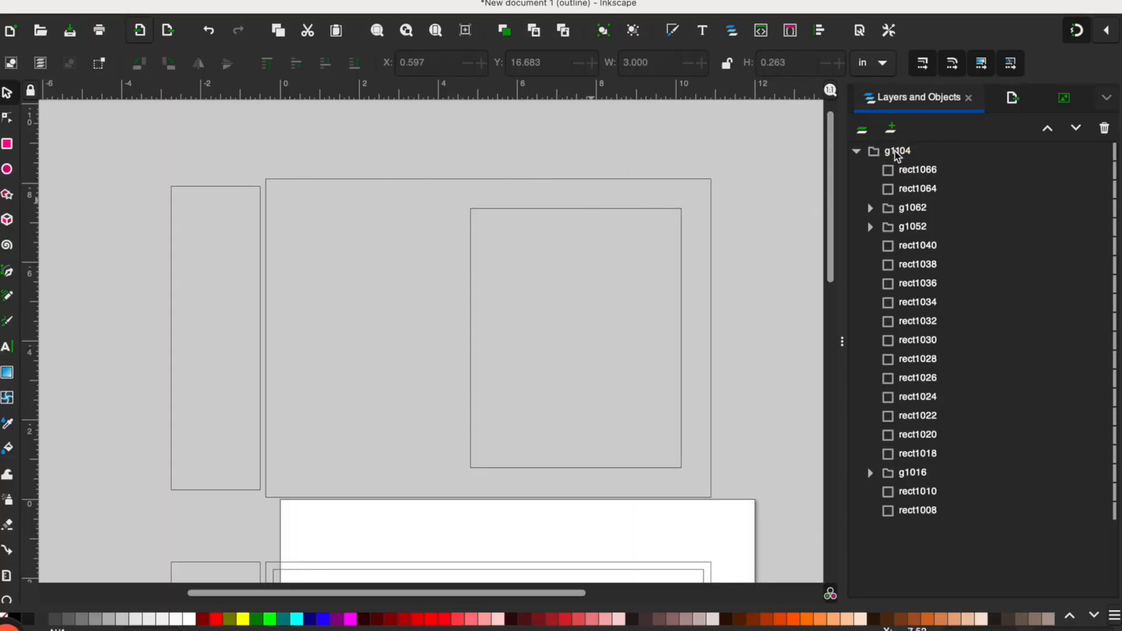
# Ungroup g1104 into separate pieces and check that the narrow panel beside the windowed panel can be selected on its own
pyautogui.click(897, 152)
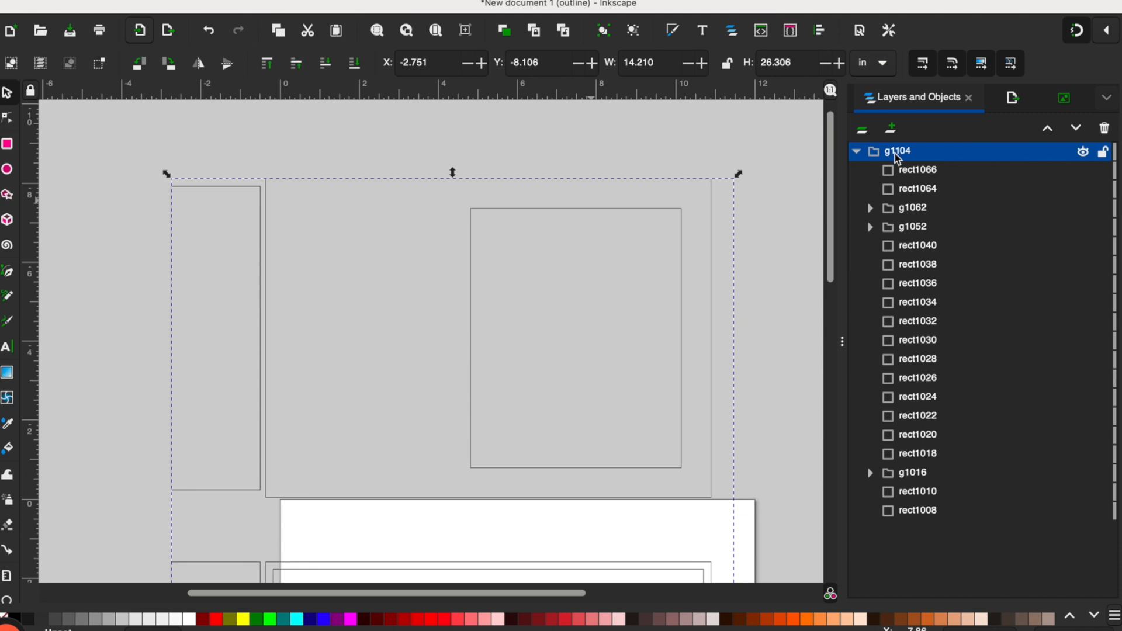
pyautogui.rightClick(898, 158)
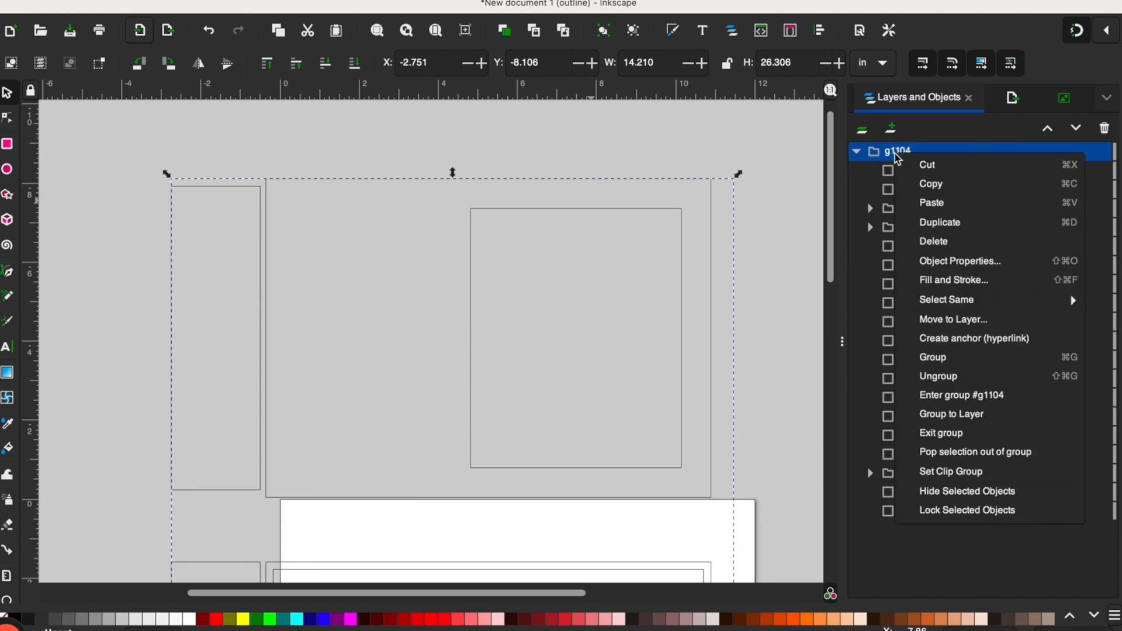
pyautogui.click(941, 376)
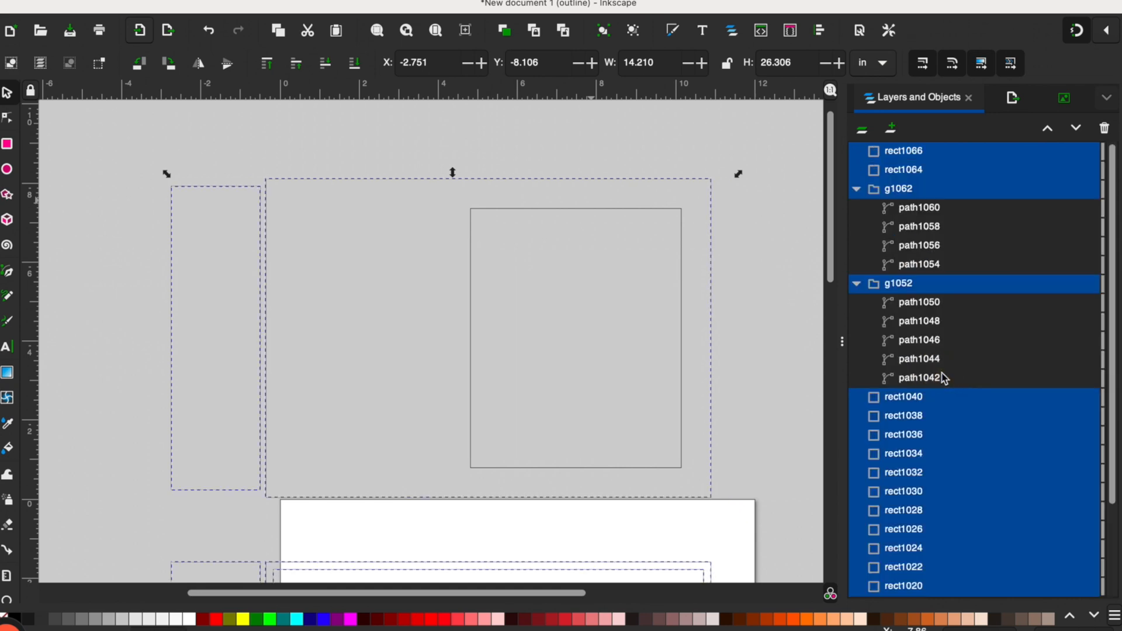
pyautogui.click(786, 223)
pyautogui.scroll(-3, 705, 228)
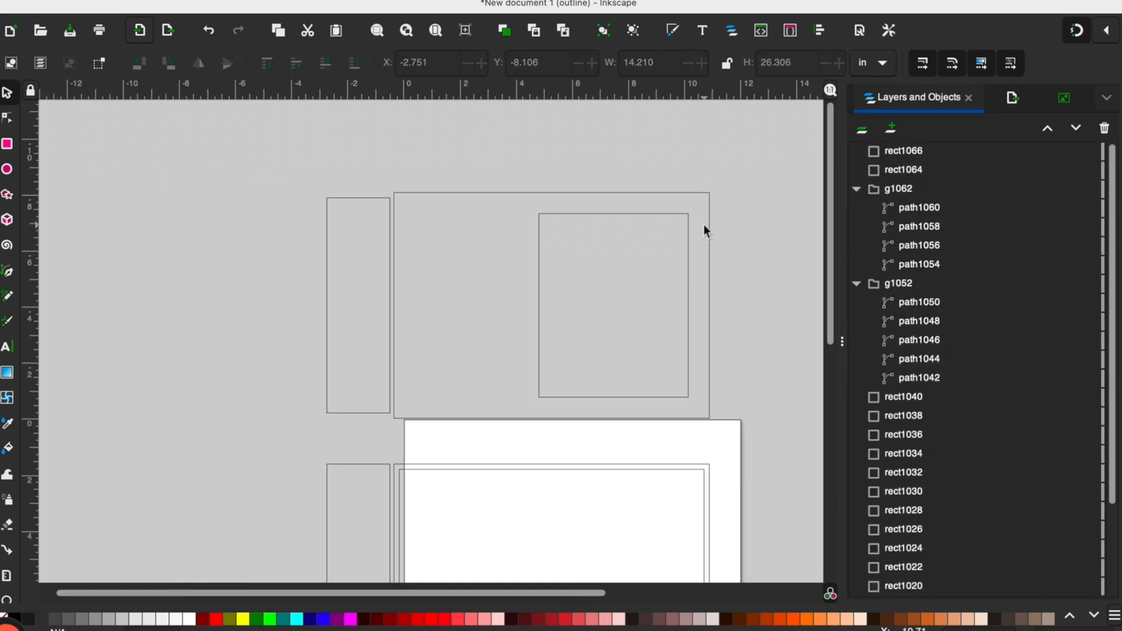
pyautogui.click(670, 216)
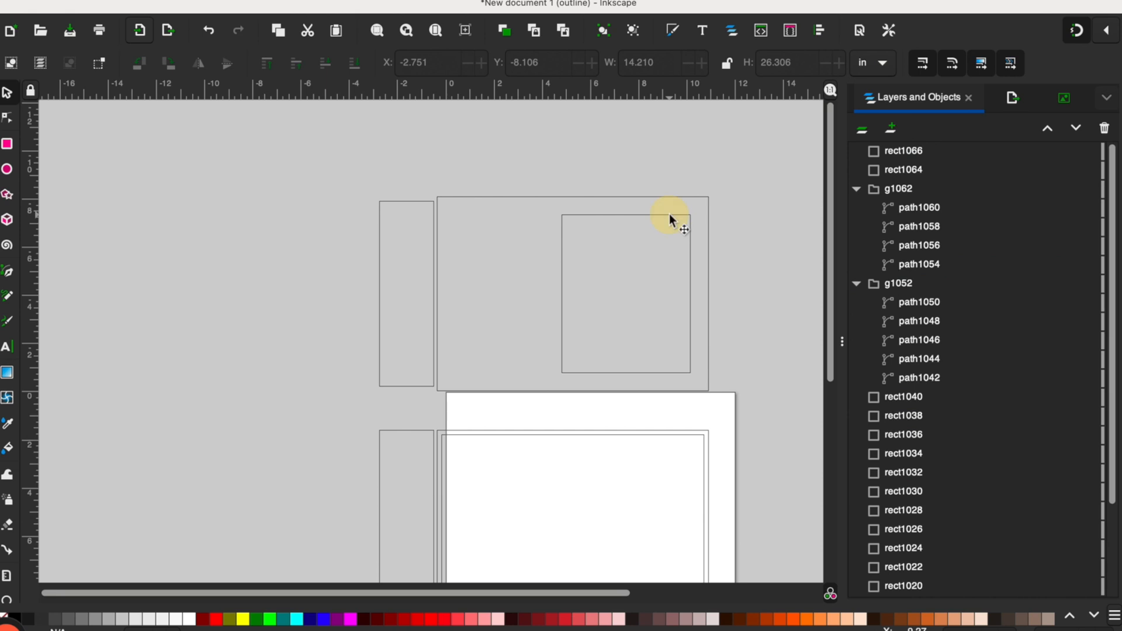
pyautogui.click(414, 200)
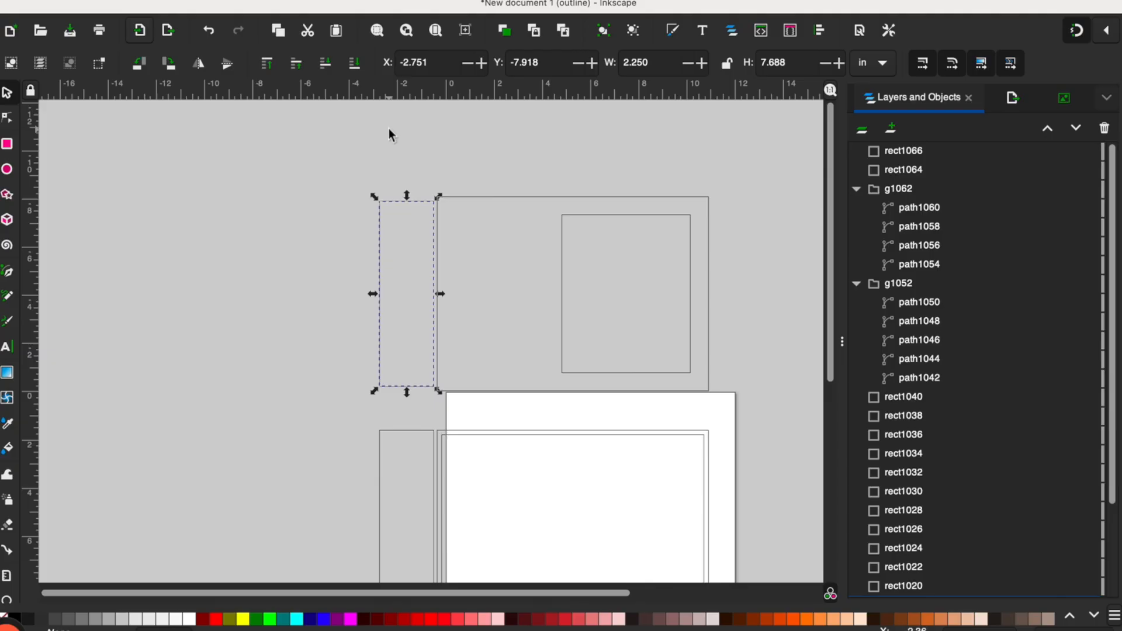
pyautogui.click(388, 128)
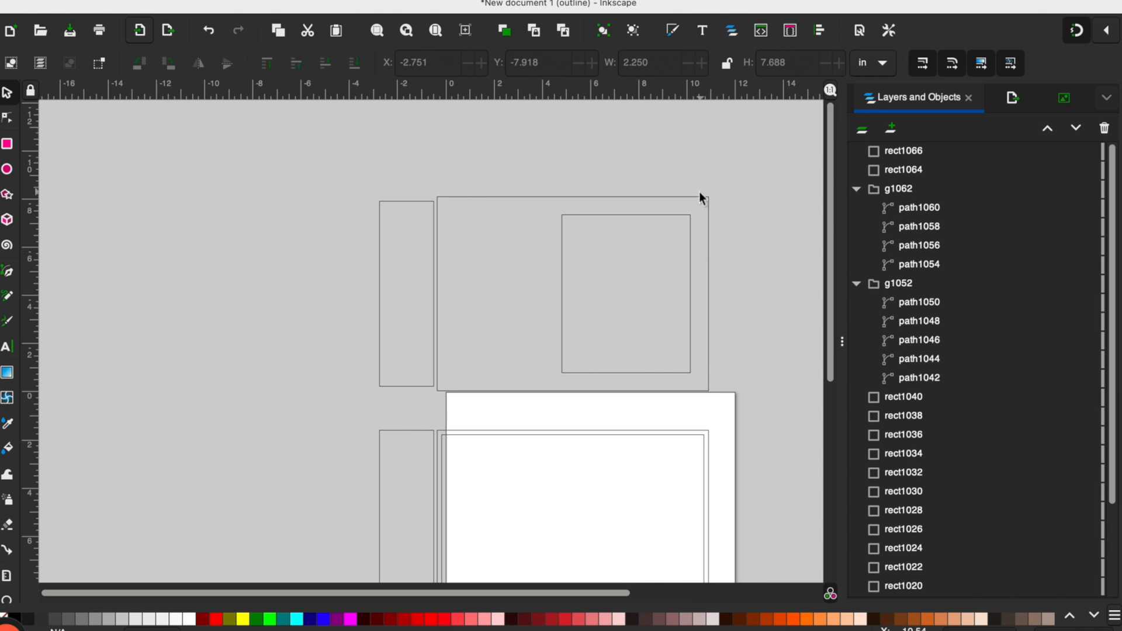
# Rename the windowed panel's group g1016 as front and collapse it in the object list
pyautogui.click(683, 198)
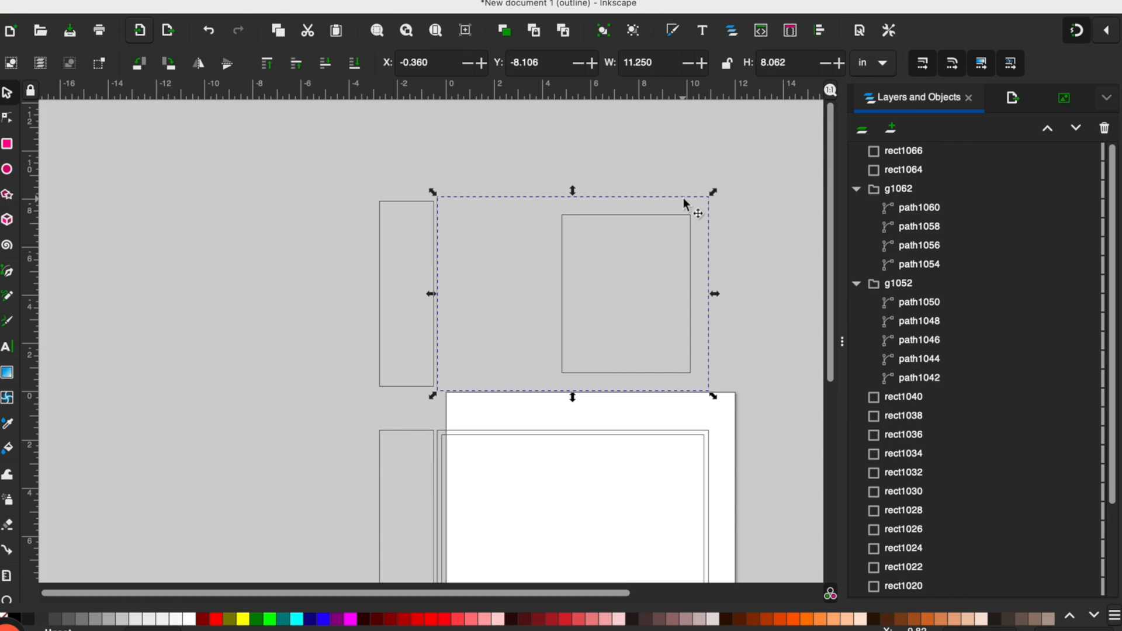
pyautogui.click(407, 202)
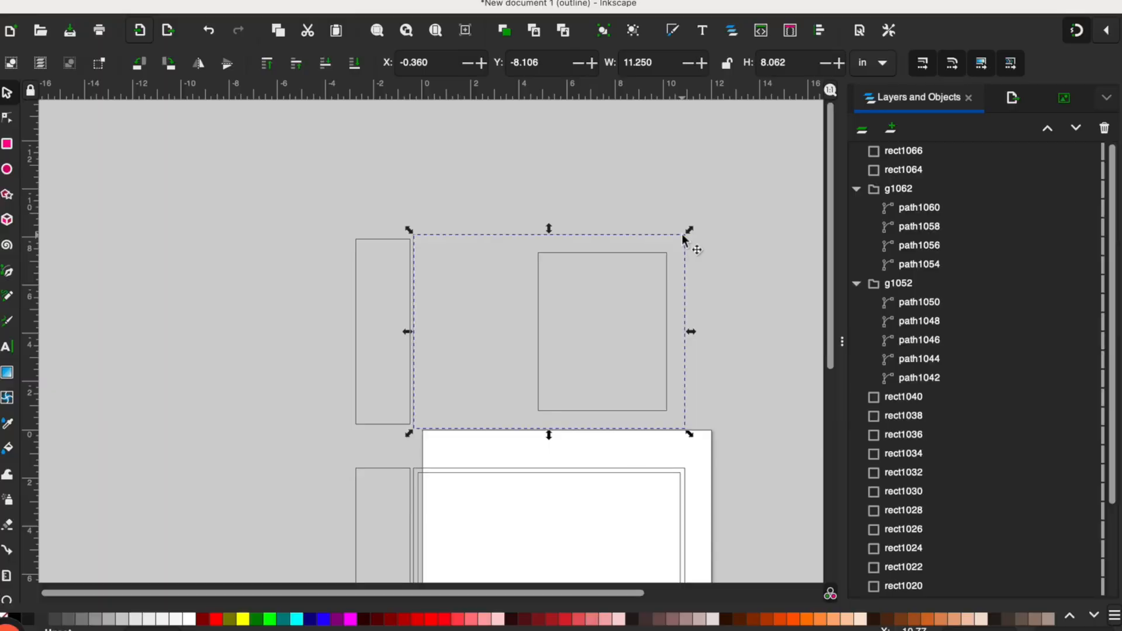
pyautogui.scroll(-3, 936, 277)
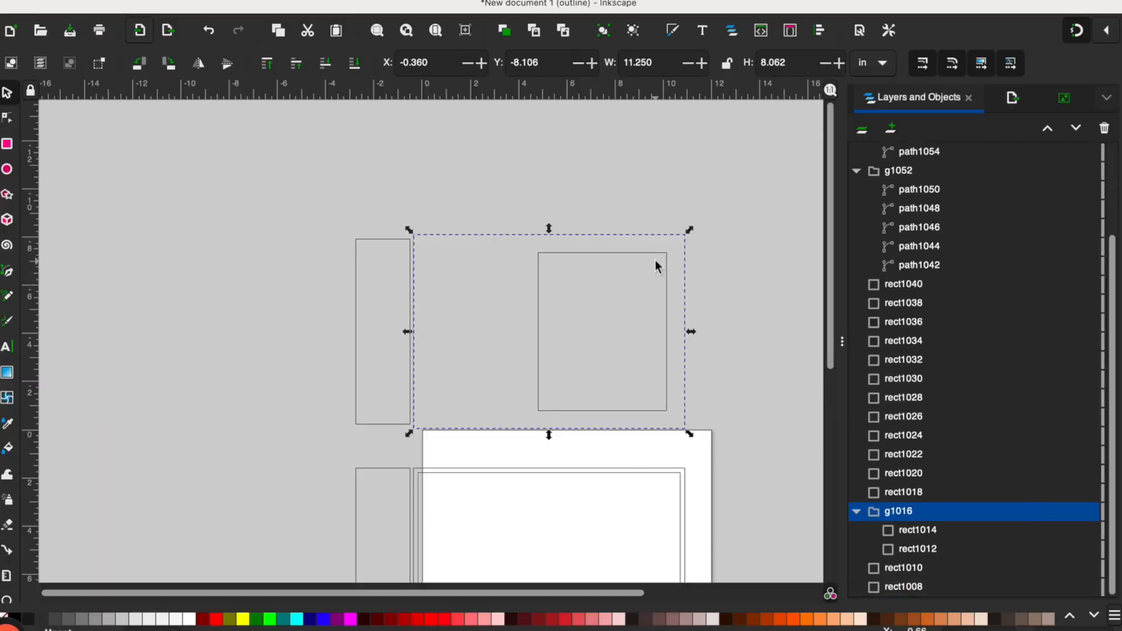
pyautogui.click(653, 254)
pyautogui.press('Escape')
pyautogui.click(657, 236)
pyautogui.click(897, 517)
pyautogui.doubleClick(896, 512)
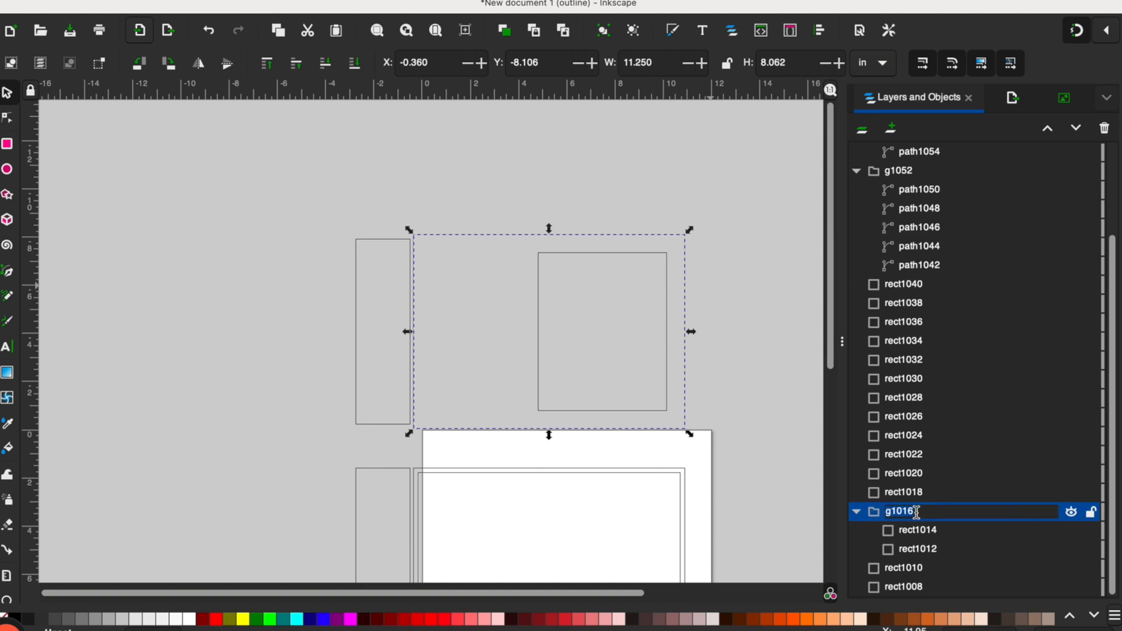
pyautogui.write('front')
pyautogui.click(857, 512)
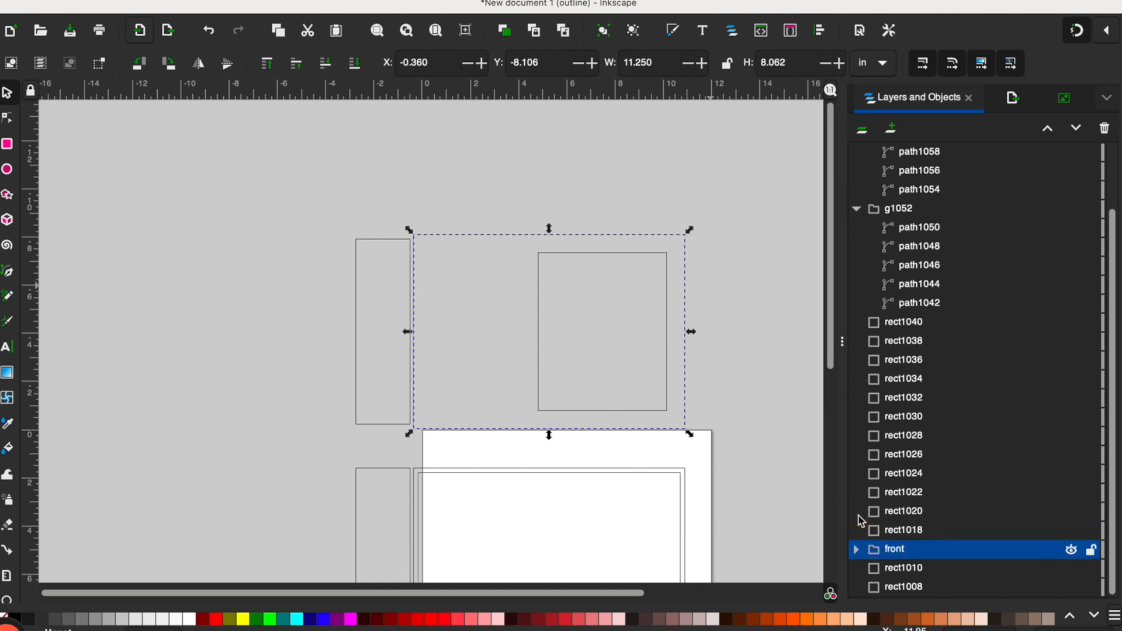
# Rename the narrow rectangle beside the front panel as Top
pyautogui.click(388, 239)
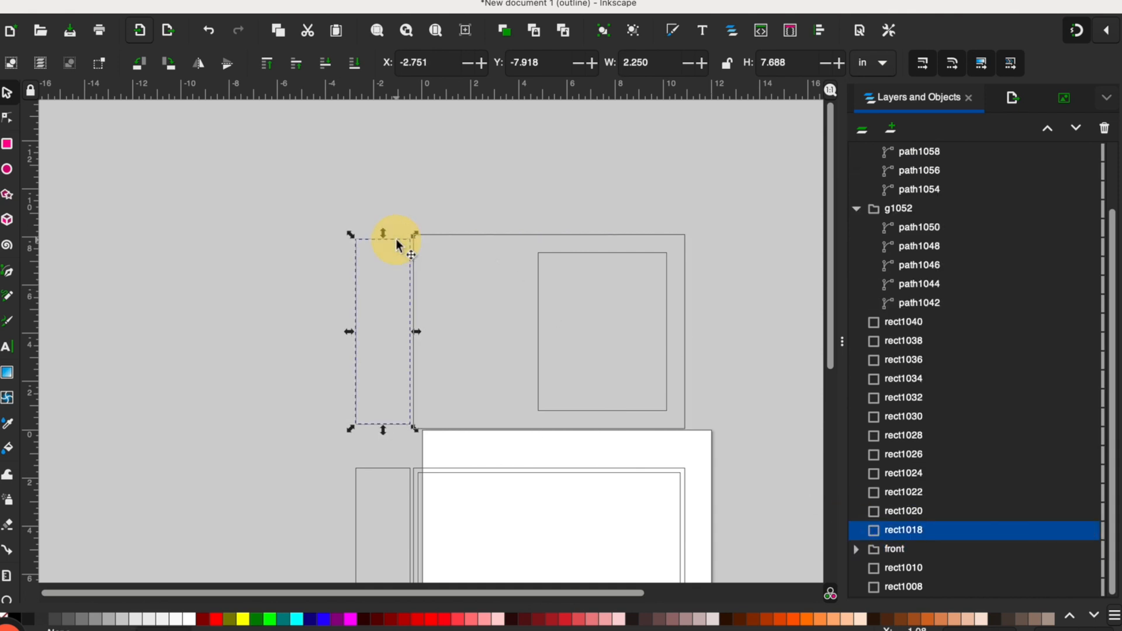
pyautogui.doubleClick(897, 536)
pyautogui.write('Top')
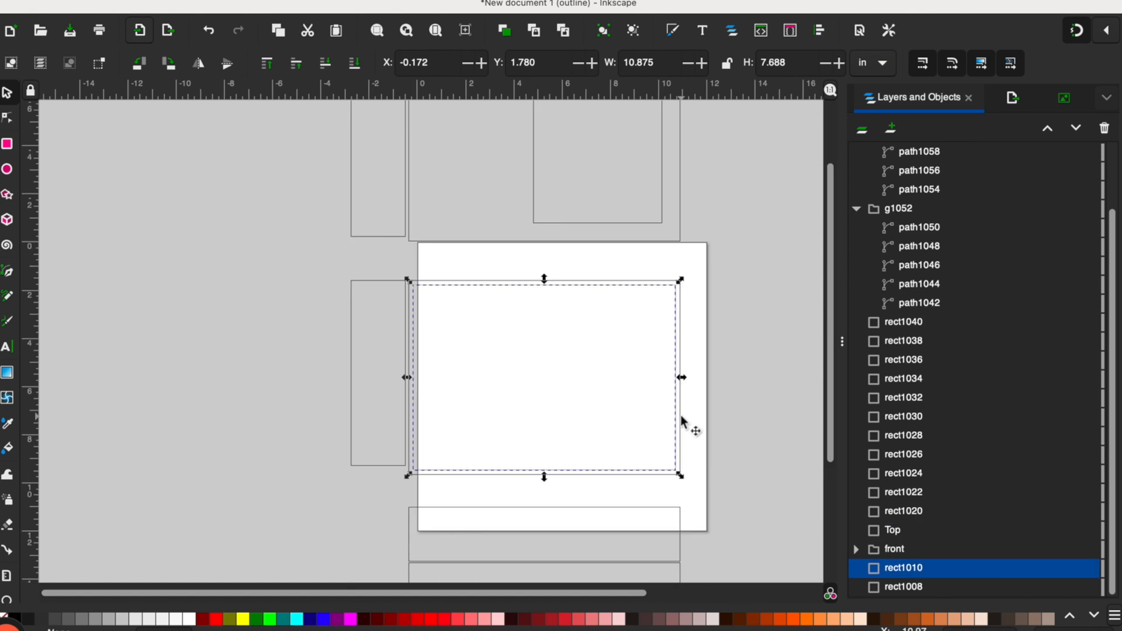
# Name the large outer rectangle below the front panel Back and its inner rectangle Back inset score line
pyautogui.click(681, 419)
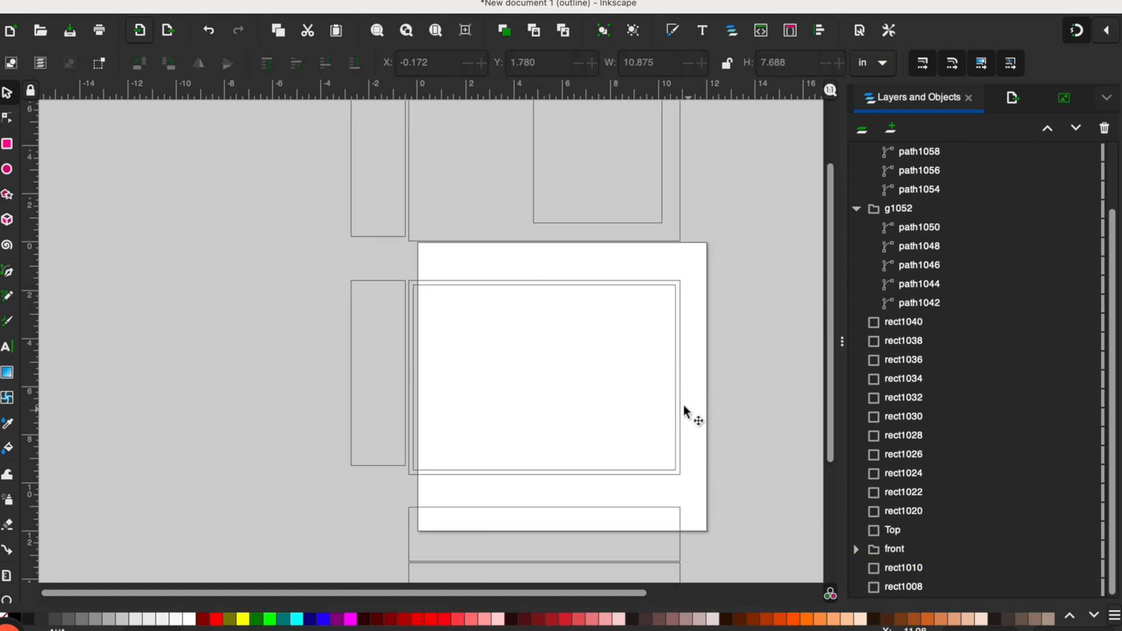
pyautogui.click(686, 409)
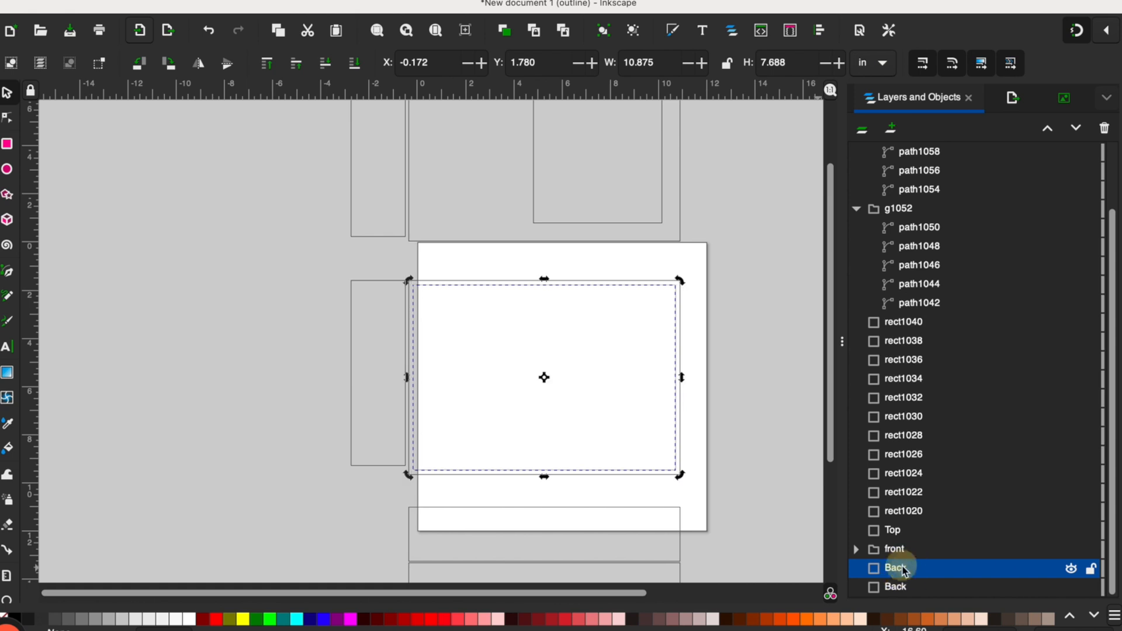
pyautogui.doubleClick(903, 568)
pyautogui.click(919, 568)
pyautogui.write('inset scor')
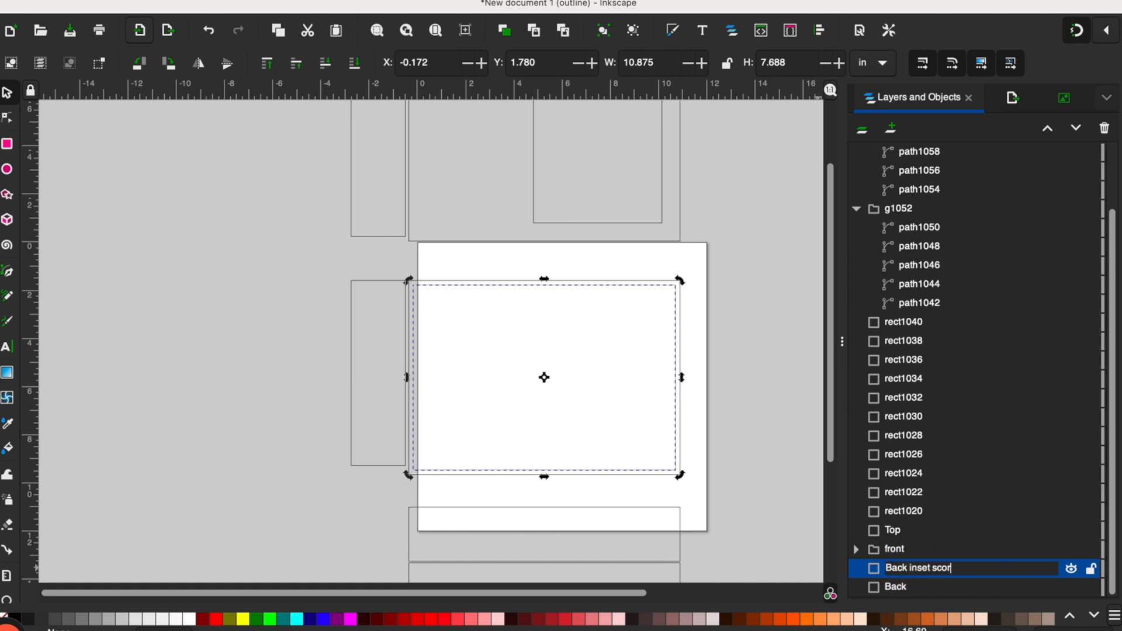
pyautogui.write('e line')
pyautogui.press('Return')
# Rename the narrow rectangle beside the back panel as side 1 and the one beside the front panel as side 2
pyautogui.click(350, 376)
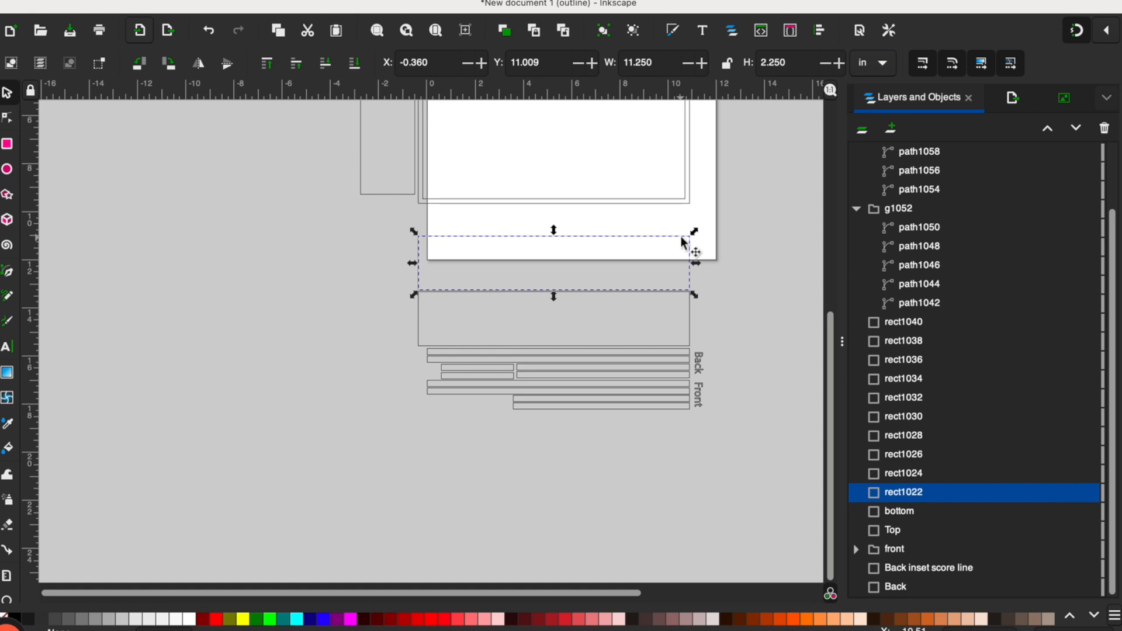
pyautogui.click(913, 513)
pyautogui.click(914, 513)
pyautogui.write('side')
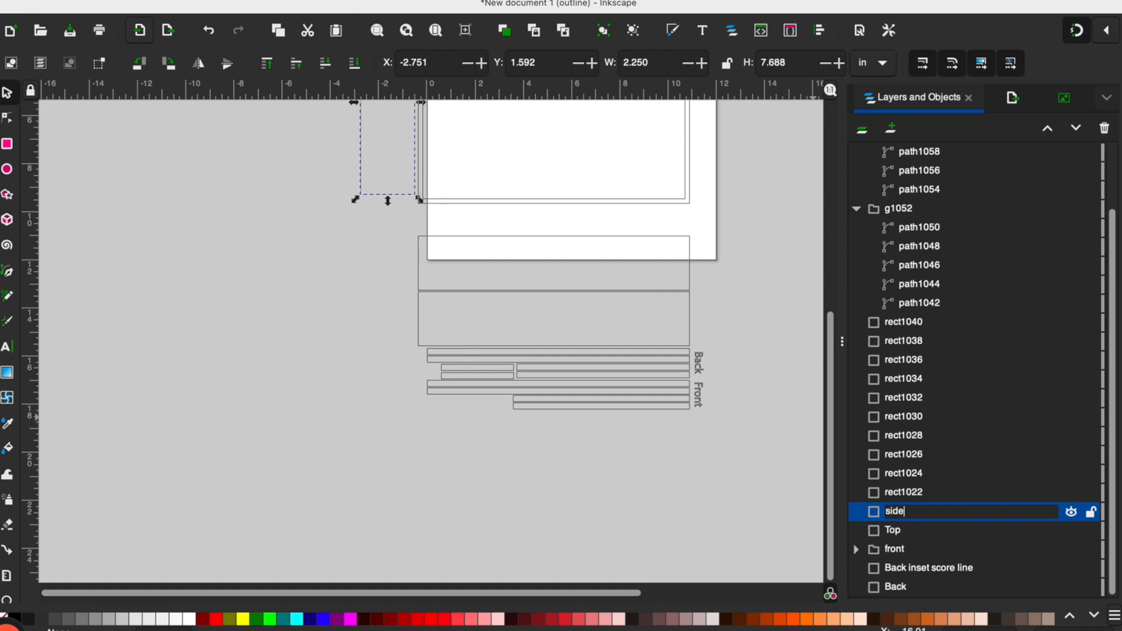
pyautogui.doubleClick(895, 528)
pyautogui.write('side 2')
pyautogui.press('Return')
# Rename the first wide rectangle below the back panel as bottom
pyautogui.click(621, 258)
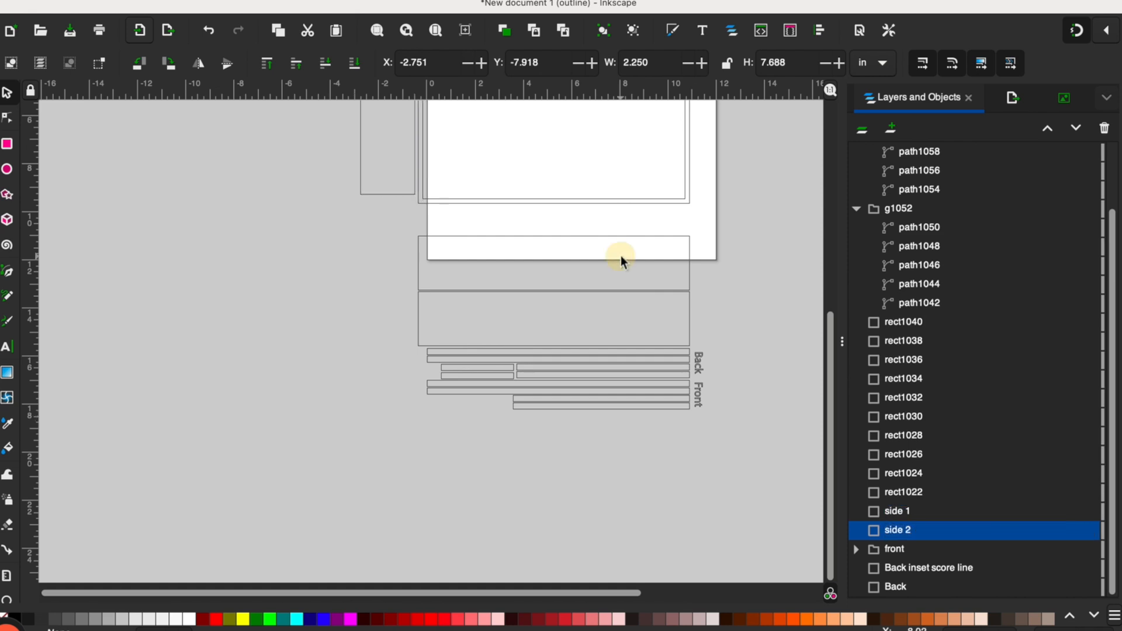
pyautogui.click(619, 239)
pyautogui.doubleClick(912, 493)
pyautogui.write('bottom')
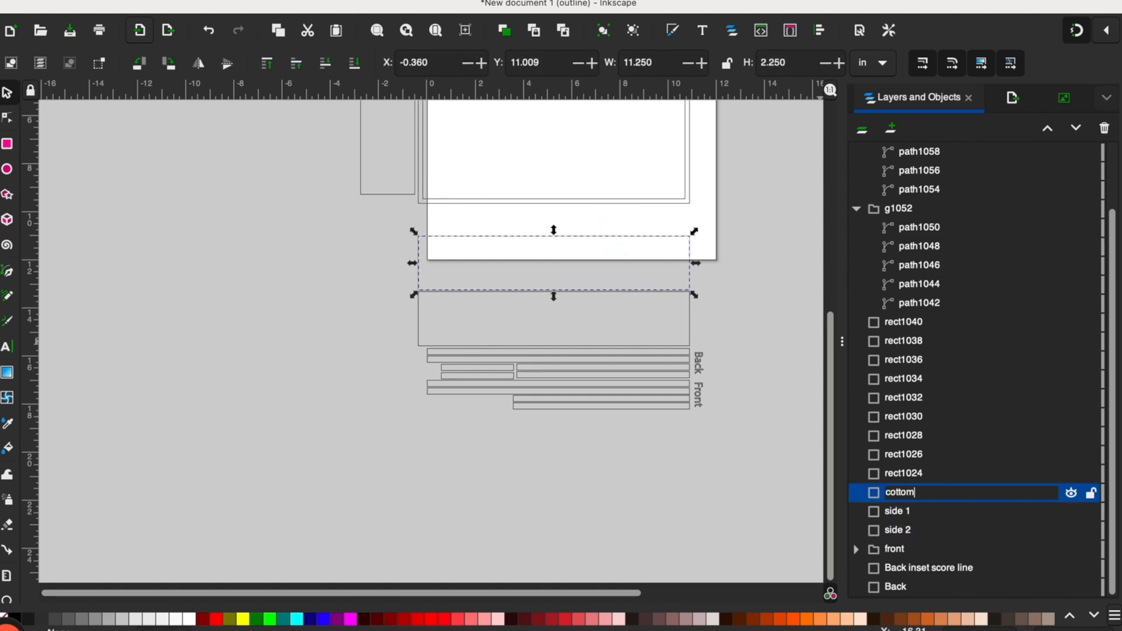
pyautogui.press('Return')
# Rename the wide rectangle directly below the bottom piece as top
pyautogui.click(614, 292)
pyautogui.doubleClick(909, 474)
pyautogui.write('top')
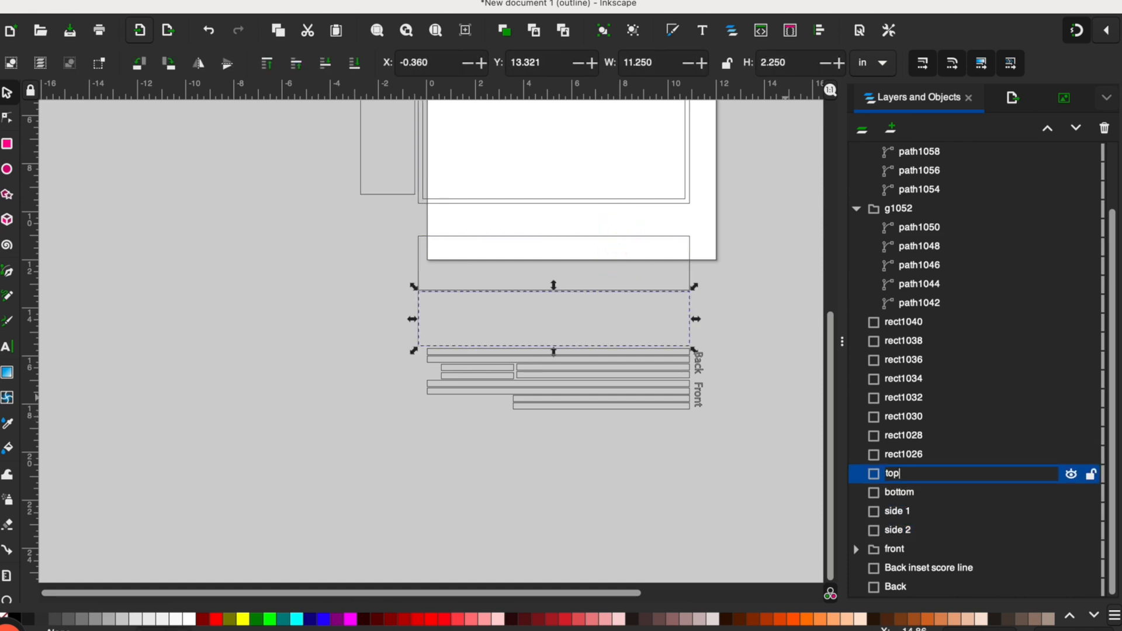
pyautogui.press('Return')
# Rename the upper long thin strip beside the Back text as back thin long 1
pyautogui.click(902, 455)
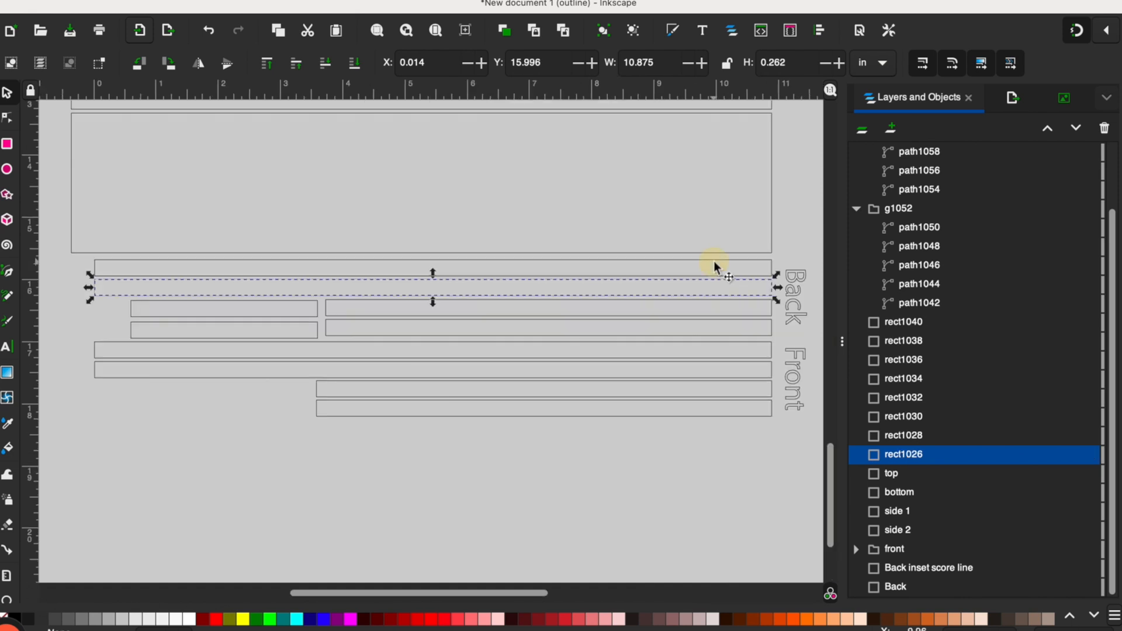
pyautogui.click(714, 262)
pyautogui.doubleClick(903, 436)
pyautogui.write('back ')
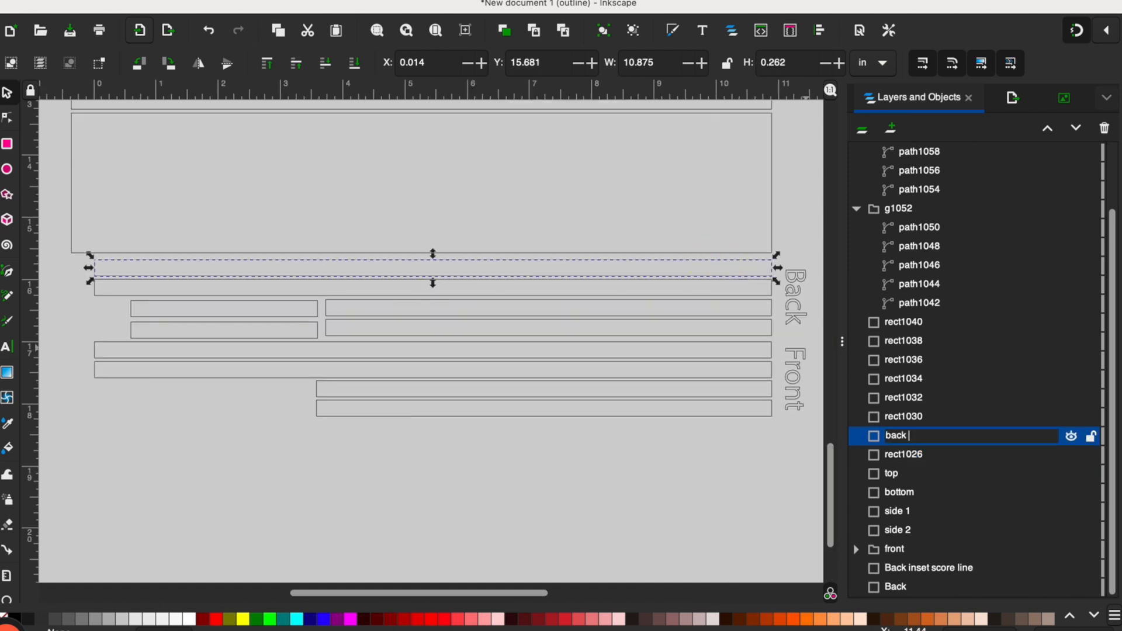
pyautogui.write('thin long 1')
pyautogui.press('Return')
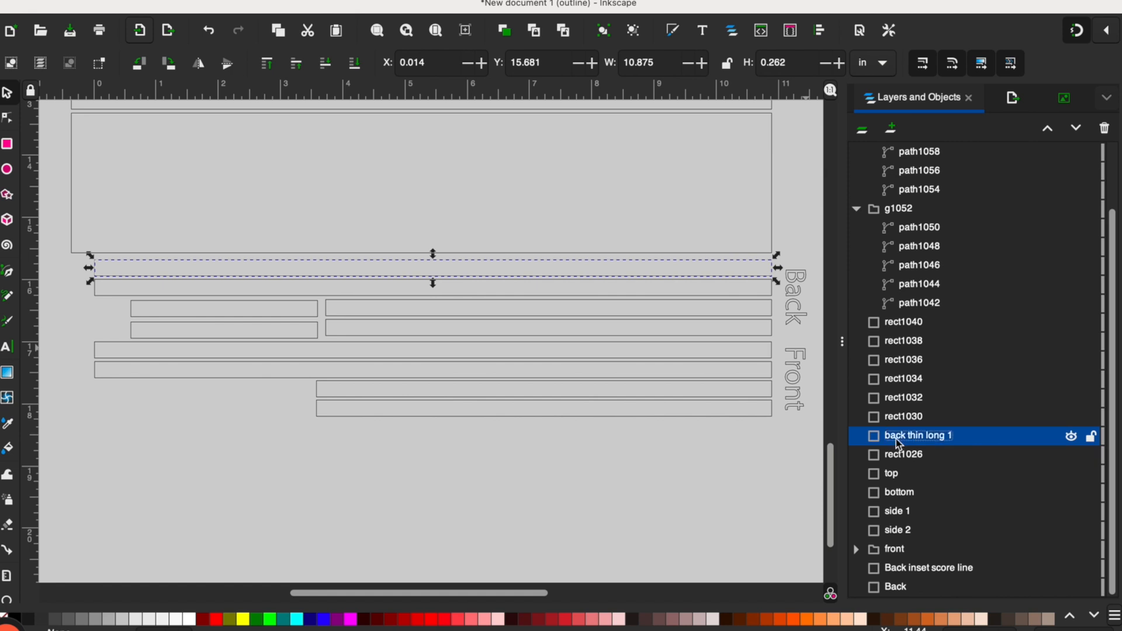
# Rename the lower long thin strip beside the Front text as front thin long 2
pyautogui.doubleClick(898, 417)
pyautogui.write('front htink')
pyautogui.press('BackSpace')
pyautogui.press('BackSpace')
pyautogui.press('BackSpace')
pyautogui.press('BackSpace')
pyautogui.press('BackSpace')
pyautogui.write('thin long 2')
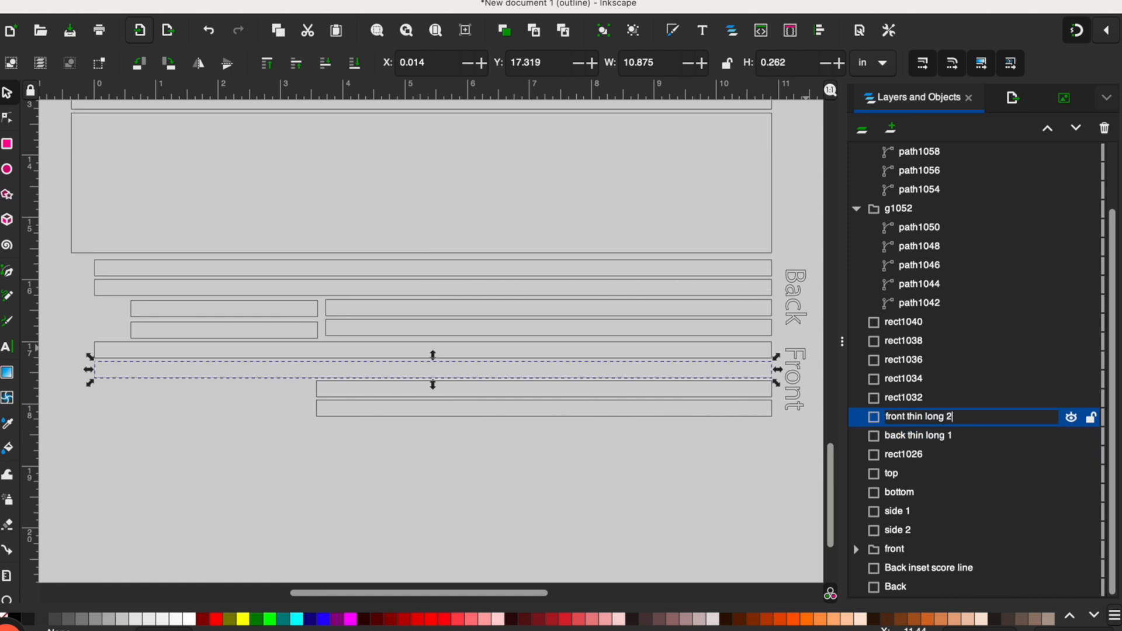
pyautogui.press('Return')
# Rename the upper long thin strip beside the Front text as front thin long 1
pyautogui.doubleClick(903, 398)
pyautogui.write('front thi')
pyautogui.write('n long 1')
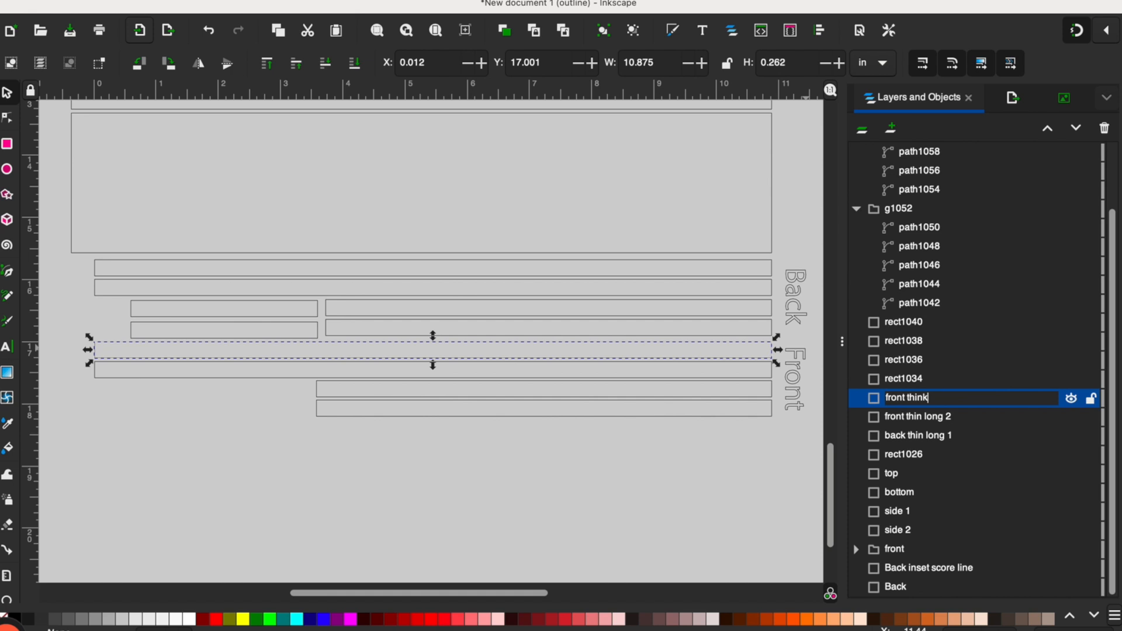
pyautogui.press('Return')
# Rename the lower short strip beside the Back text as back thin short 2 and the upper one as back thin short 1
pyautogui.click(910, 380)
pyautogui.doubleClick(913, 380)
pyautogui.write('back thin short ')
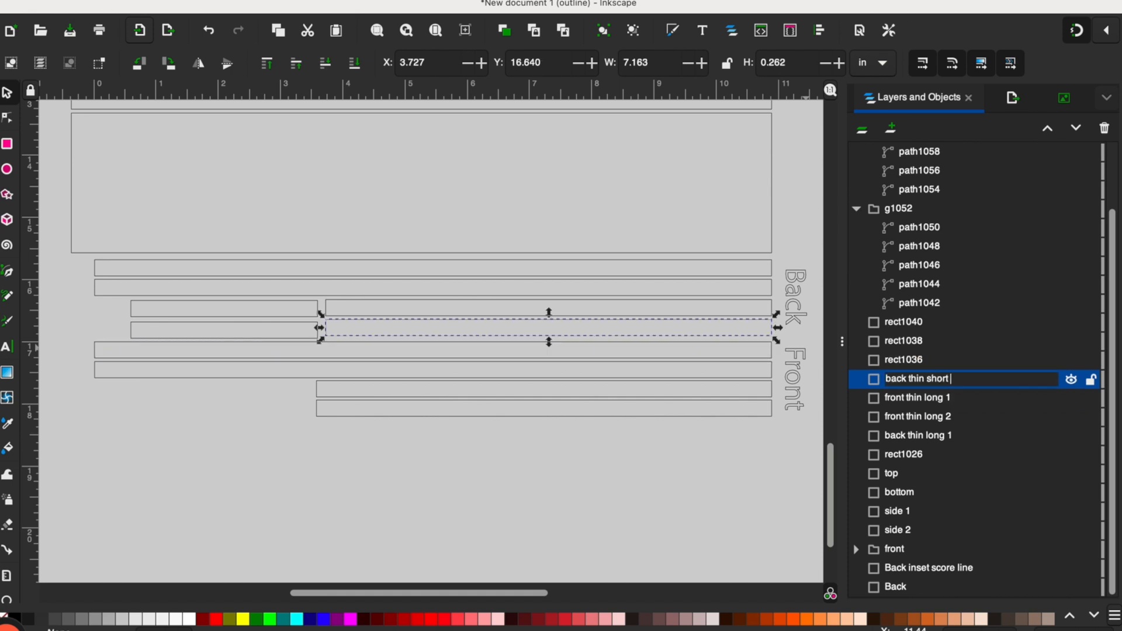
pyautogui.write('2')
pyautogui.press('Return')
pyautogui.doubleClick(912, 360)
pyautogui.write('back think')
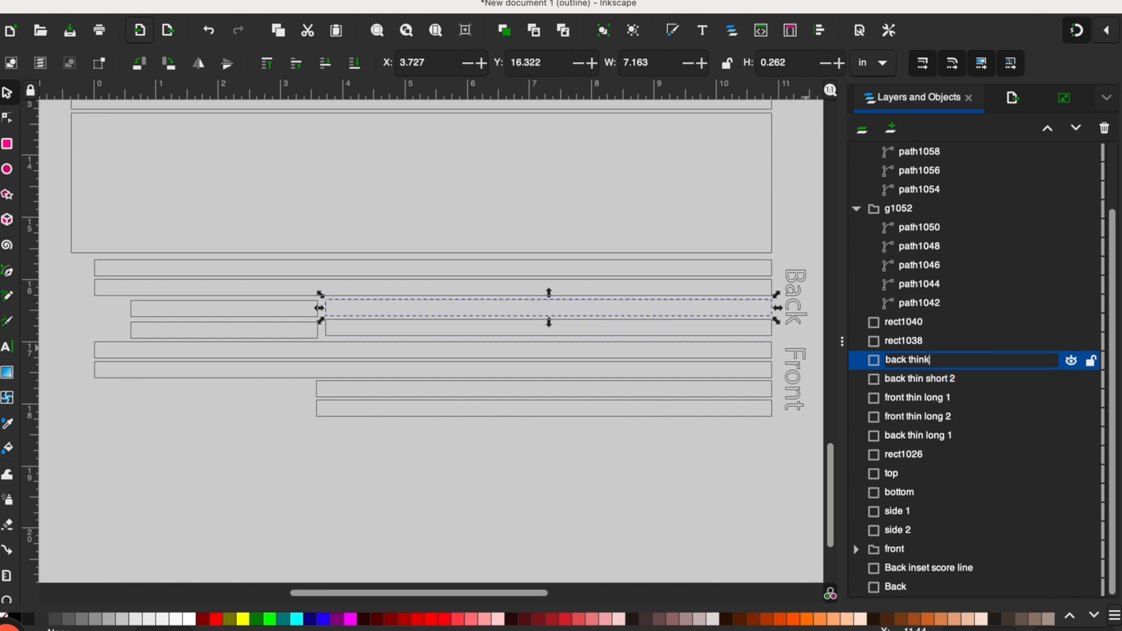
pyautogui.write('short 1')
pyautogui.press('Return')
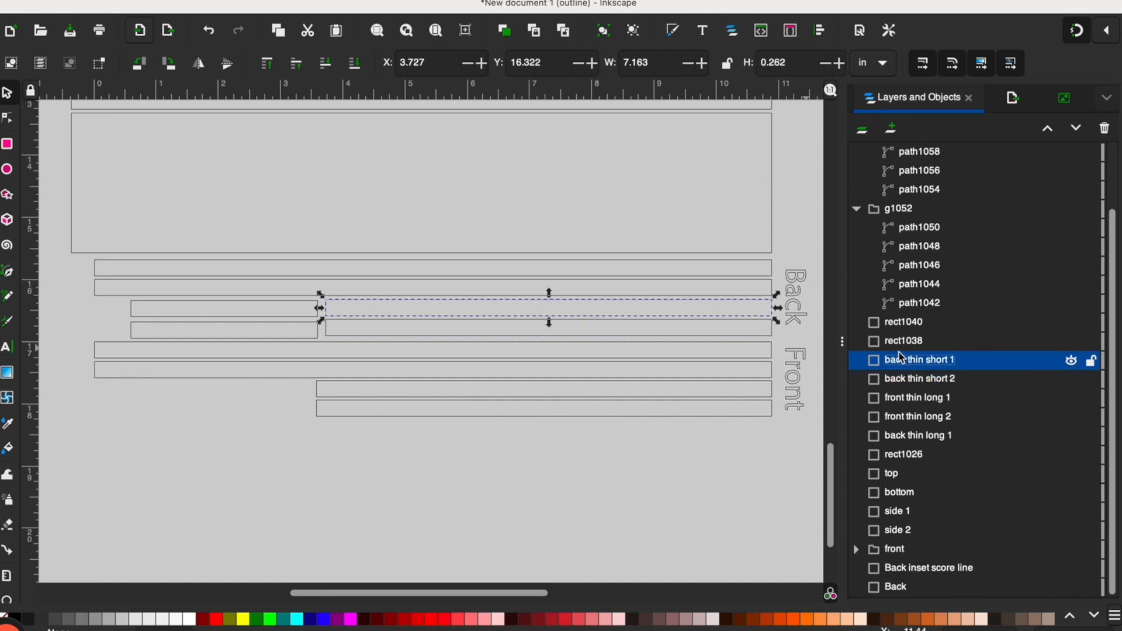
# Rename the upper short strip near the Front text as front thin short 1 and the lowest strip as front thin short 2
pyautogui.doubleClick(899, 343)
pyautogui.write('front thin short 1')
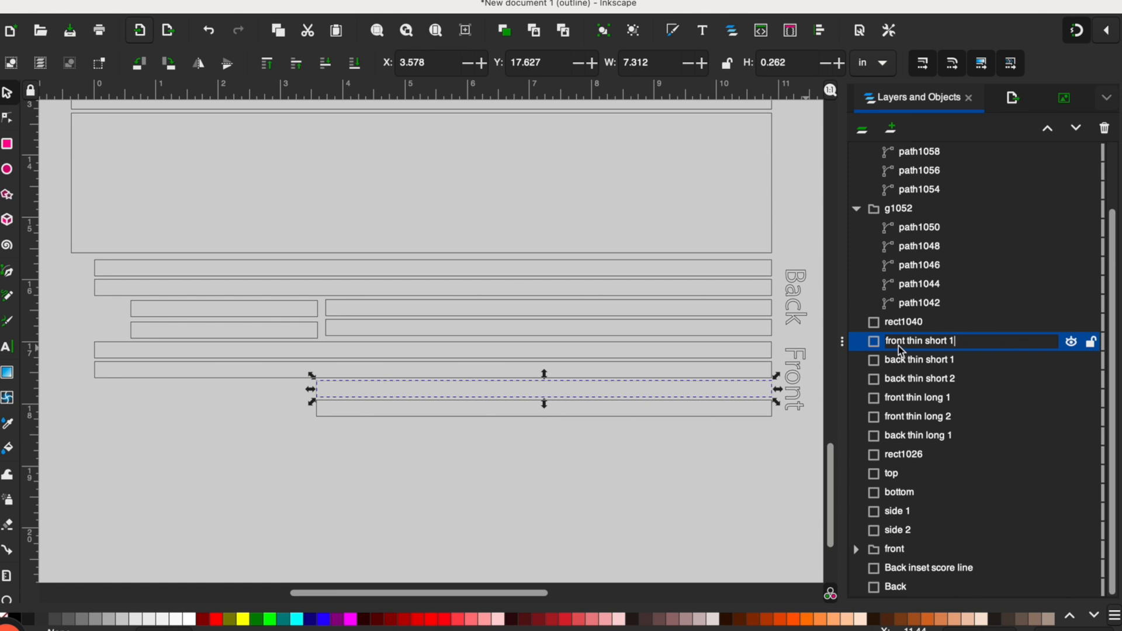
pyautogui.press('Return')
pyautogui.click(899, 332)
pyautogui.doubleClick(897, 323)
pyautogui.write('front thin short 2')
pyautogui.press('Return')
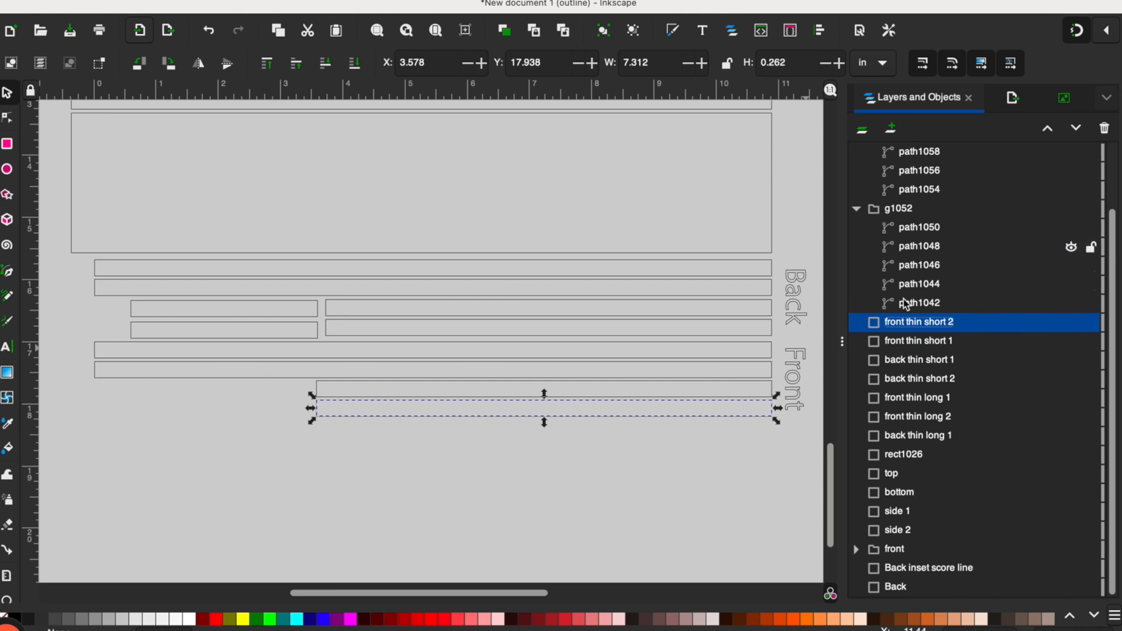
# Rename the group holding the Front lettering as LABEL FRONT and collapse it in the object list
pyautogui.scroll(3, 903, 436)
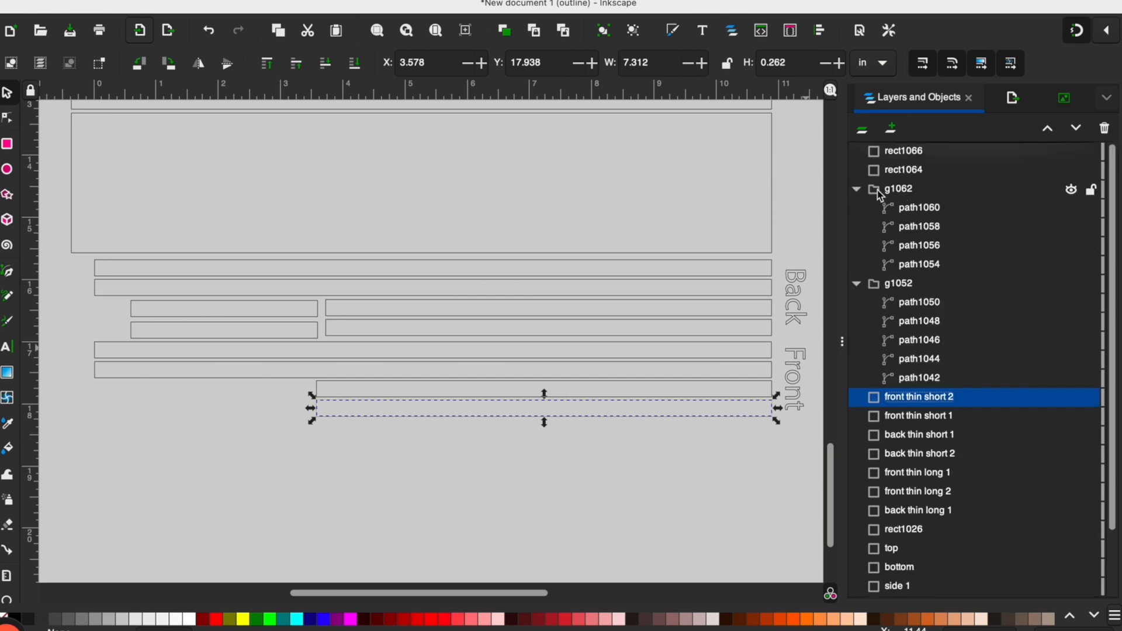
pyautogui.click(899, 189)
pyautogui.doubleClick(900, 284)
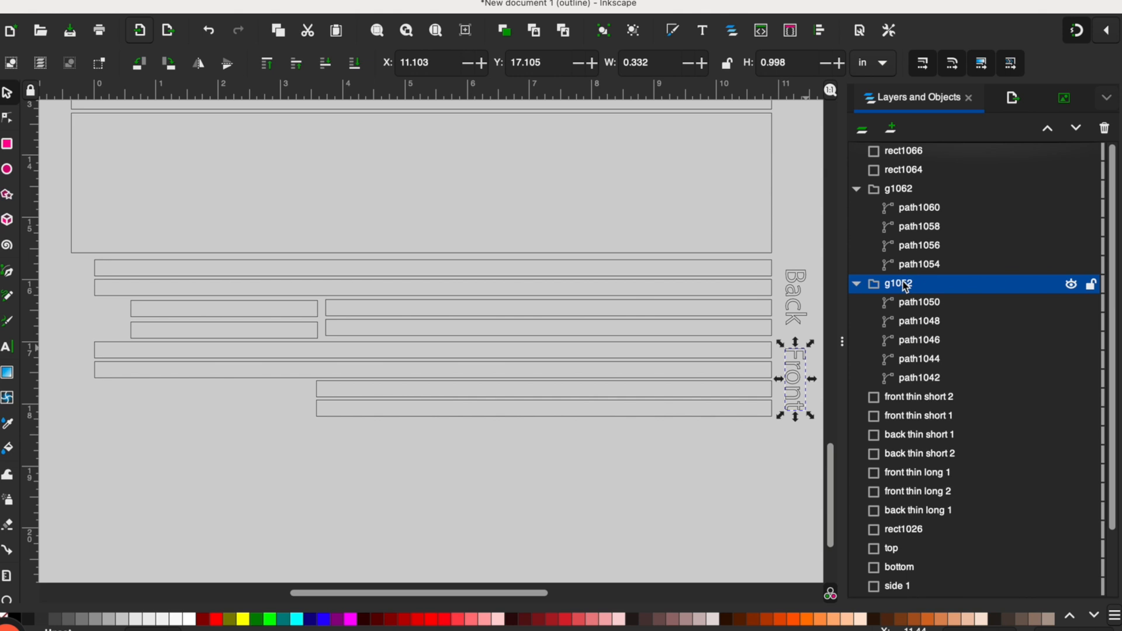
pyautogui.write('LABEL FRONT')
pyautogui.click(856, 285)
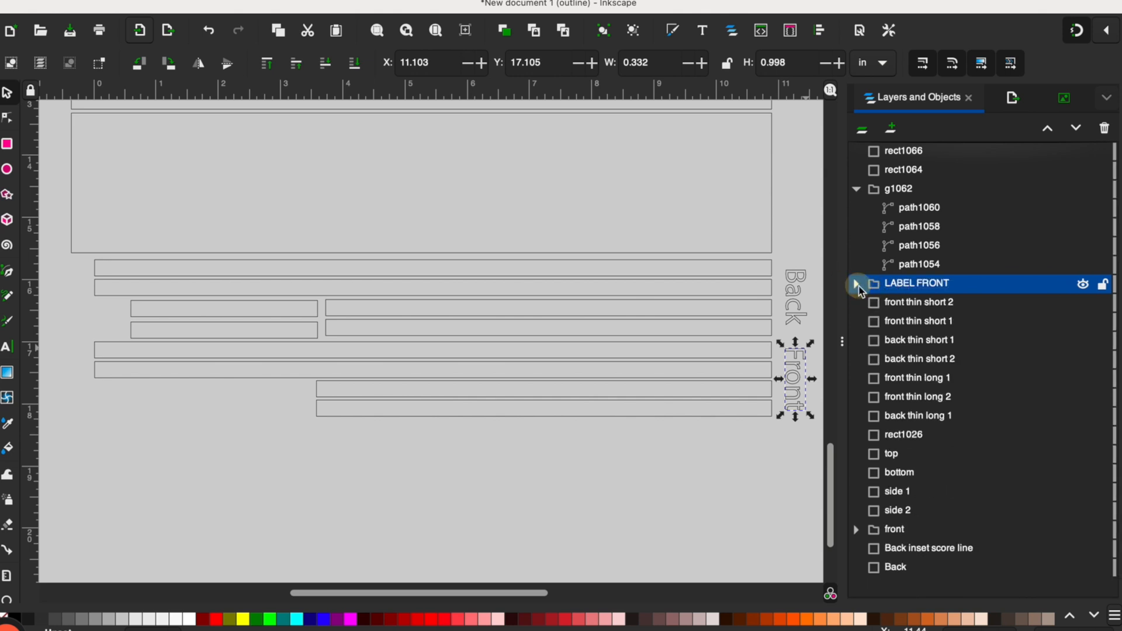
# Rename the group holding the Back lettering as BACK LABEL
pyautogui.doubleClick(900, 188)
pyautogui.write('BACK')
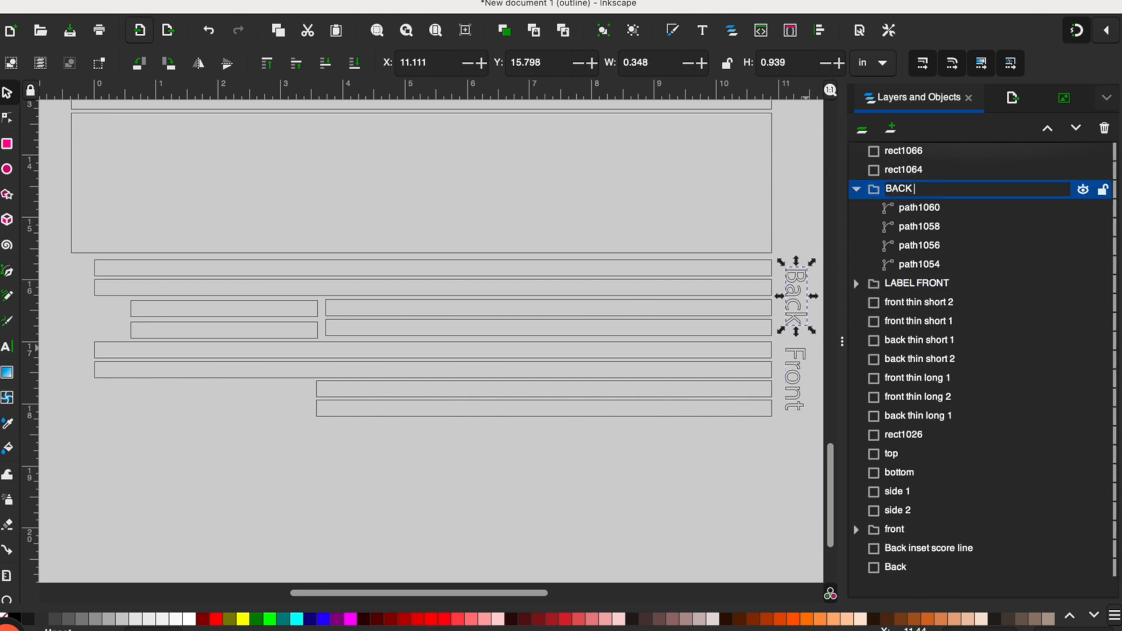
pyautogui.write(' LABEL')
pyautogui.press('Return')
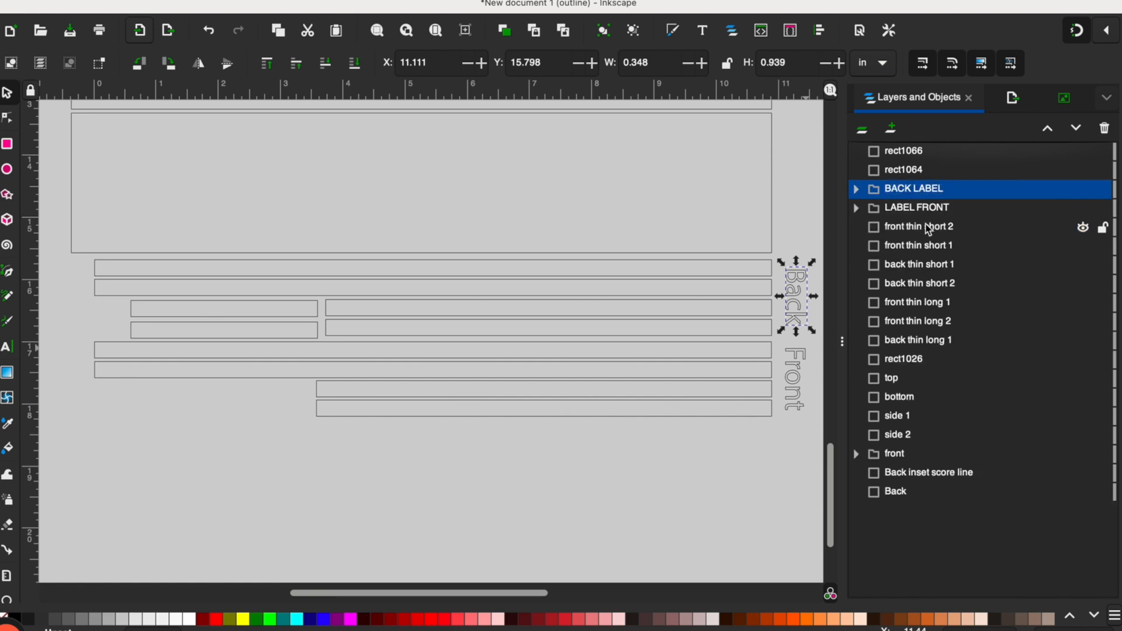
# Rename the upper of the two 3-inch strips as Scrap 2 and the lower one as Scrap 1
pyautogui.click(900, 169)
pyautogui.click(900, 169)
pyautogui.write('Scrap 2')
pyautogui.press('Return')
pyautogui.doubleClick(903, 146)
pyautogui.write('Scr')
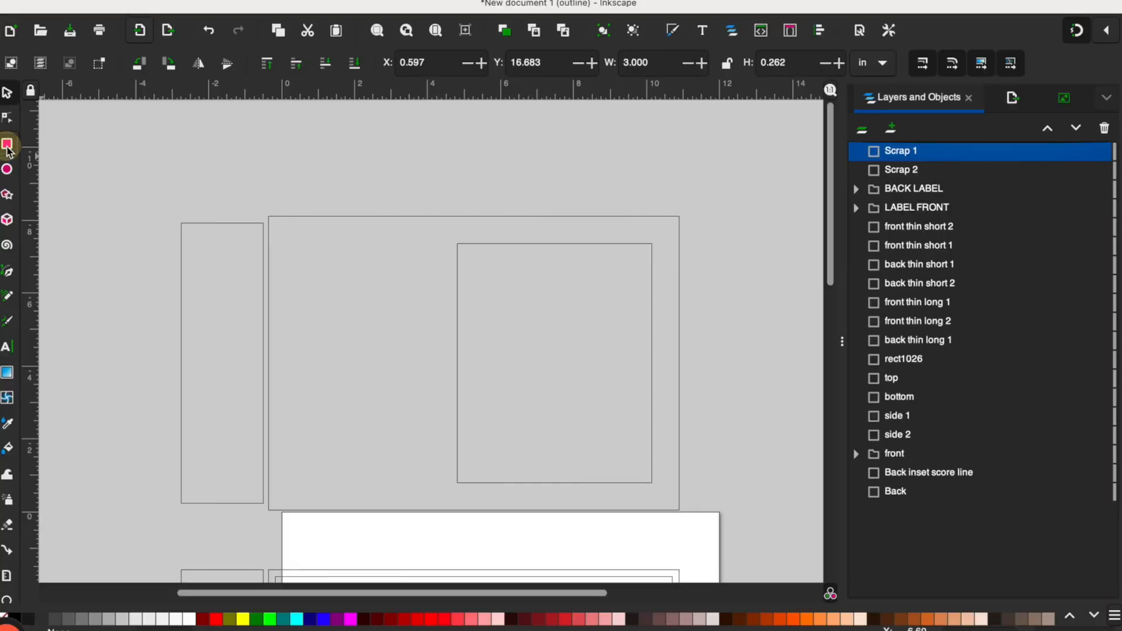
# Draw a rectangle about 8.1 in wide and 10 in high over the part of the front panel containing the window cutout
pyautogui.click(8, 145)
pyautogui.moveTo(719, 167); pyautogui.dragTo(419, 531)
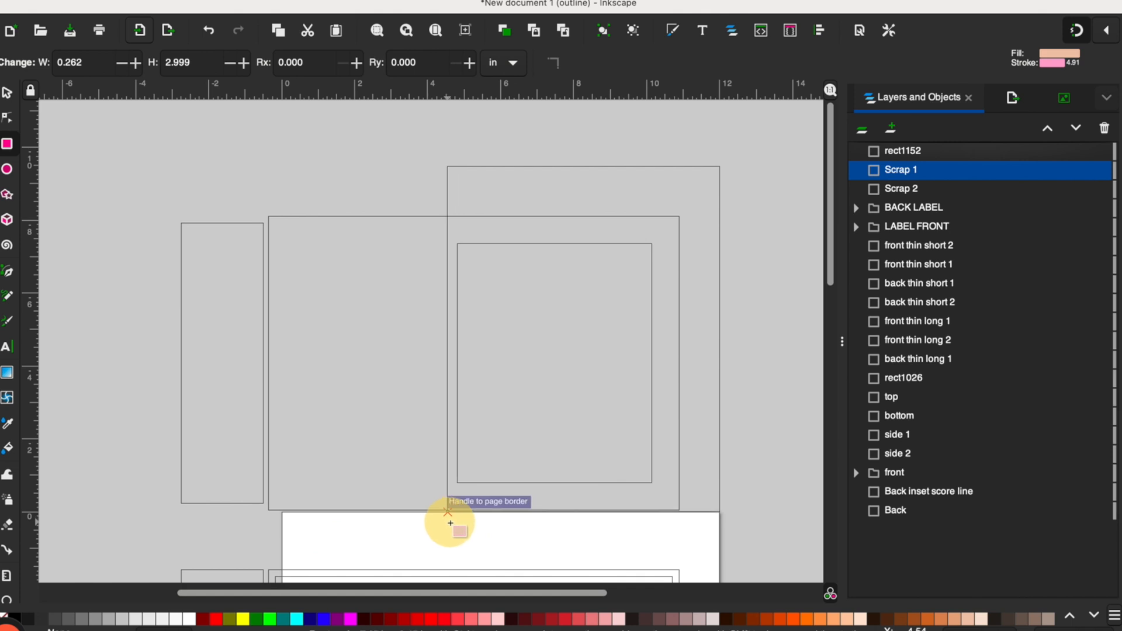
pyautogui.moveTo(450, 523); pyautogui.dragTo(475, 537)
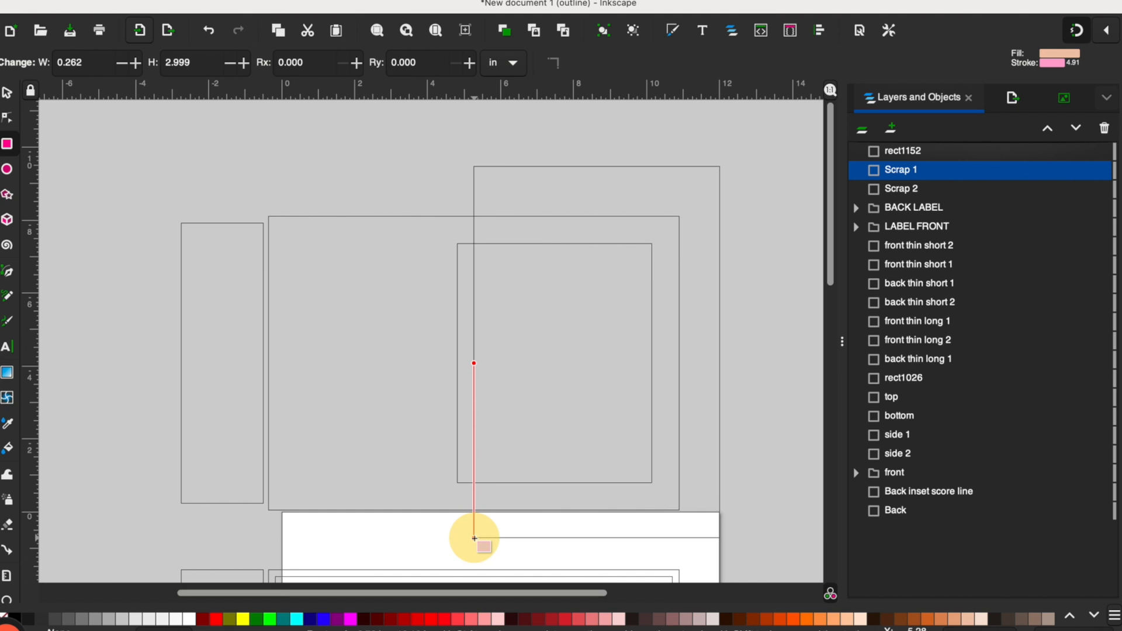
pyautogui.moveTo(474, 538); pyautogui.dragTo(420, 534)
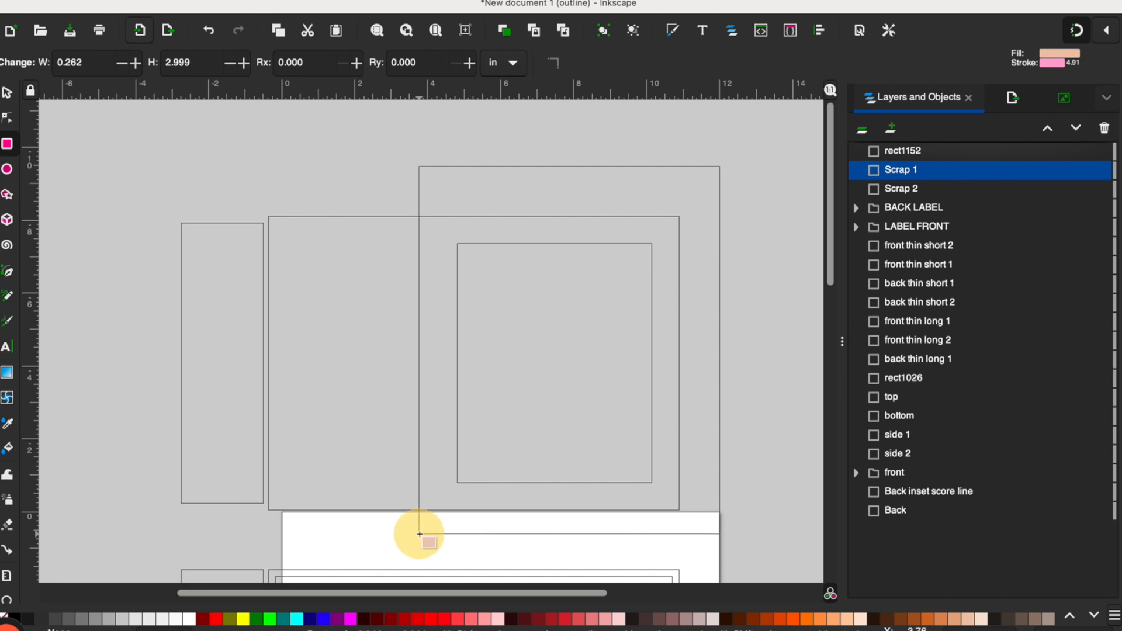
pyautogui.moveTo(420, 534)
pyautogui.mouseDown()
pyautogui.moveTo(436, 533)
pyautogui.moveTo(425, 530)
pyautogui.mouseUp()
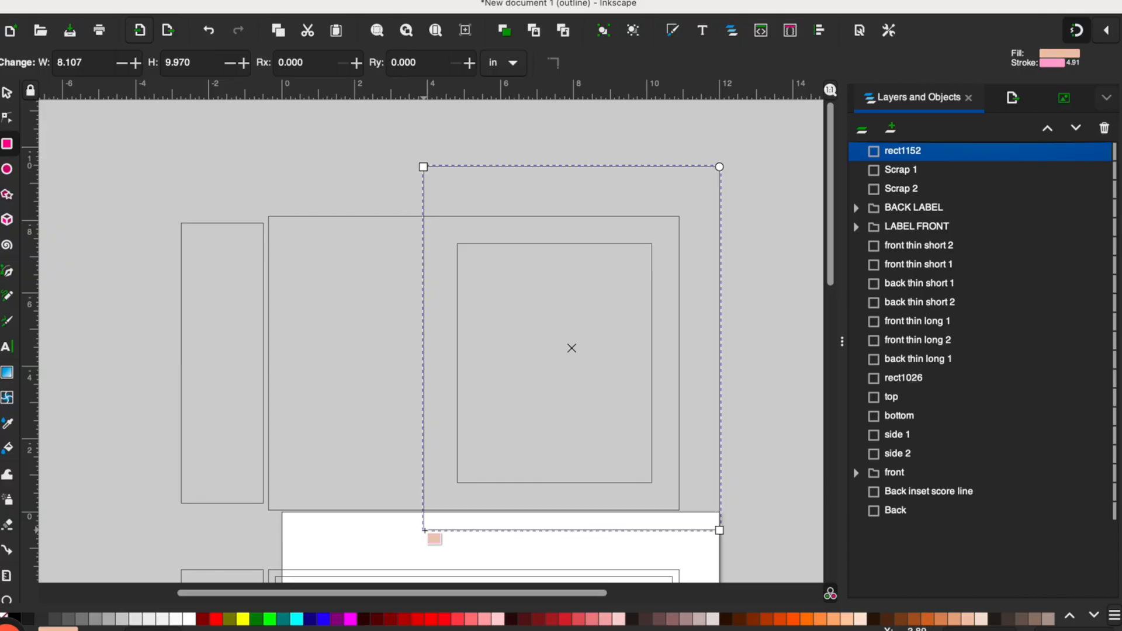
# Paste a copy of the new large rectangle and place it edge to edge along the original's left side
pyautogui.click(7, 95)
pyautogui.hotkey('ctrl', 'v')
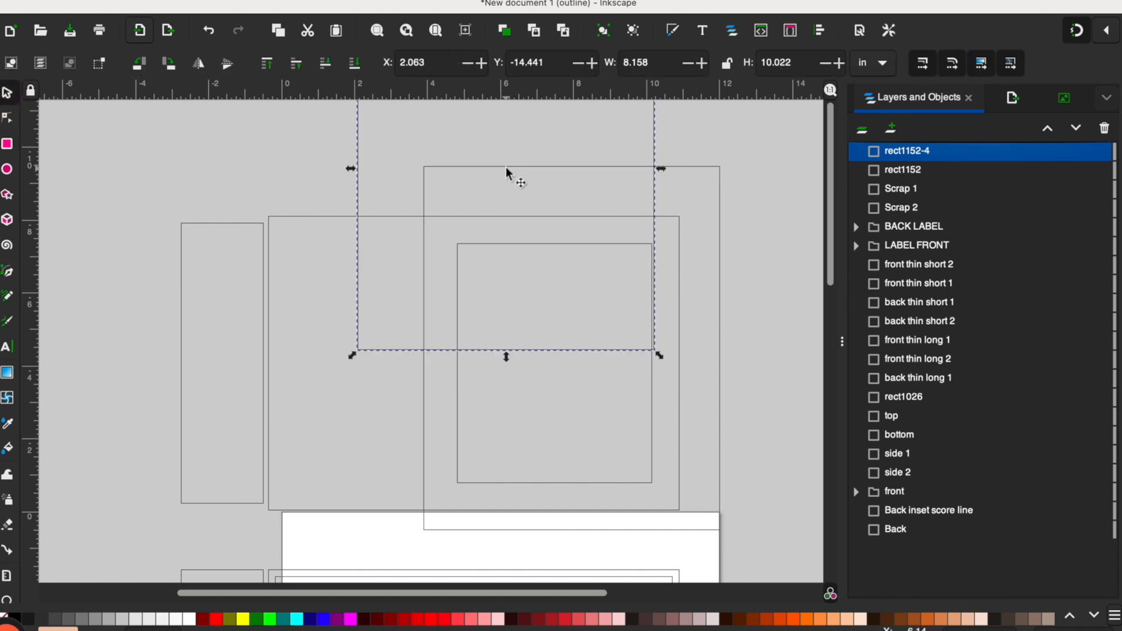
pyautogui.moveTo(654, 143); pyautogui.dragTo(409, 331)
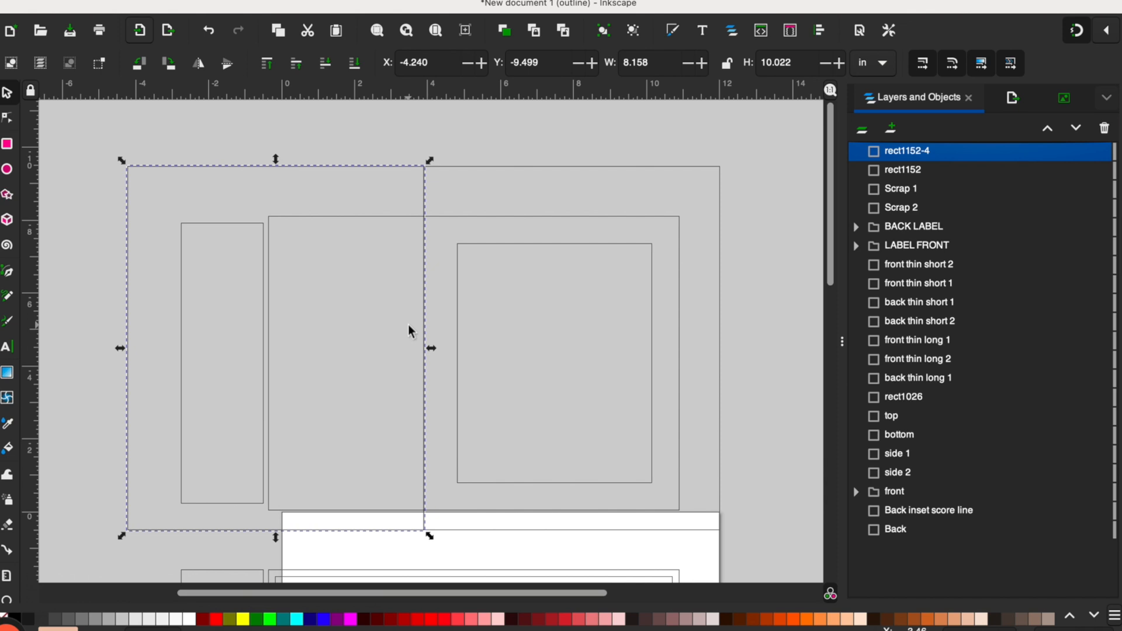
pyautogui.click(765, 271)
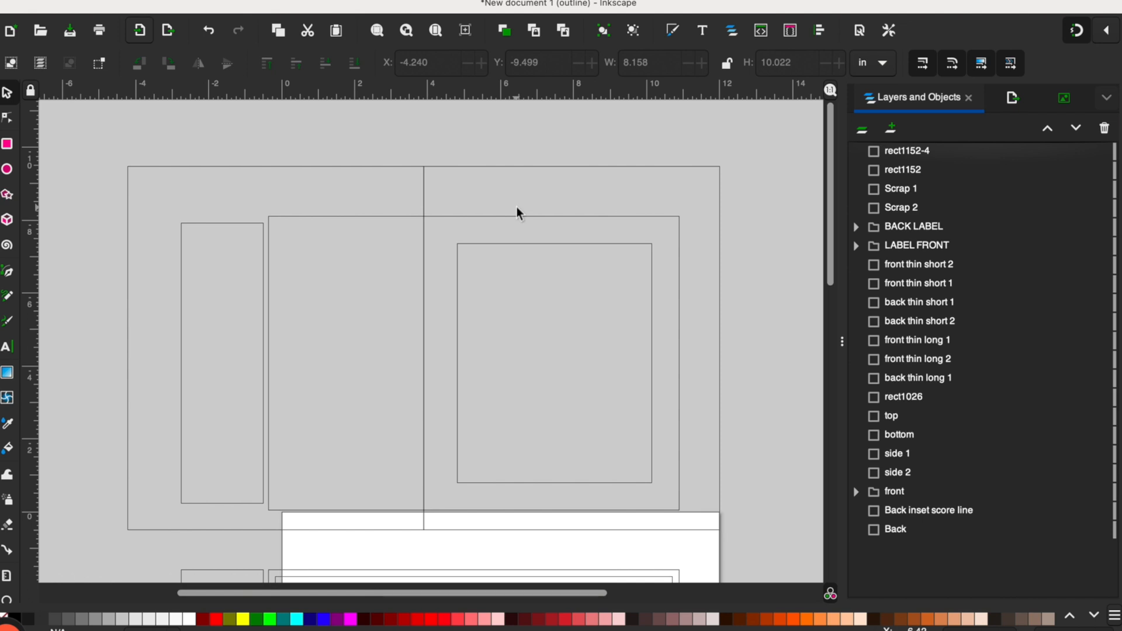
pyautogui.click(524, 167)
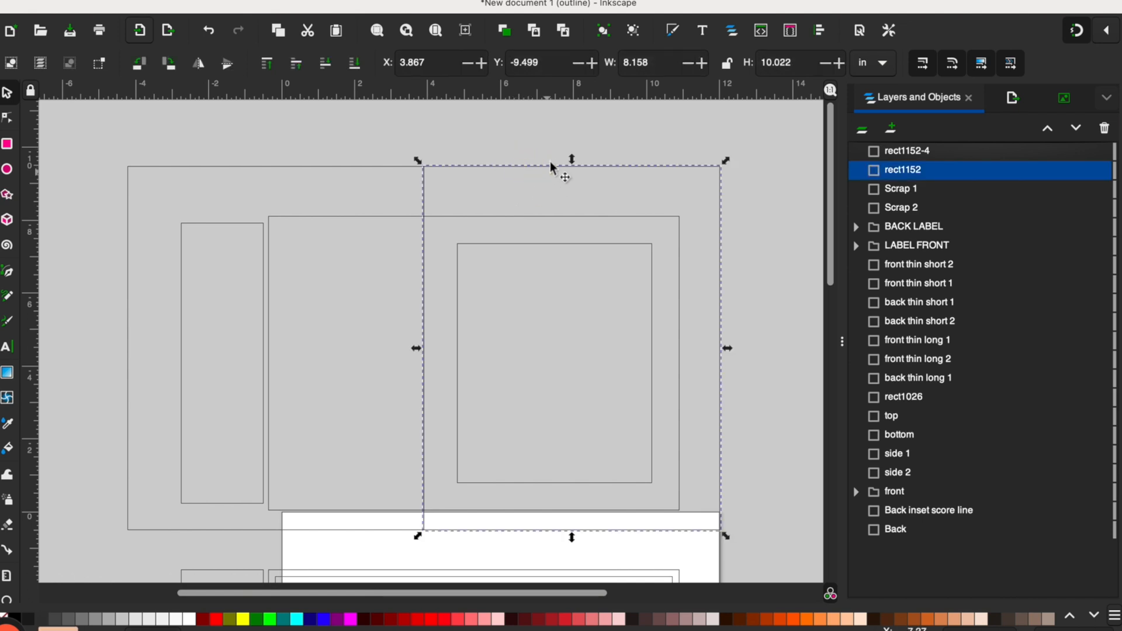
pyautogui.click(783, 221)
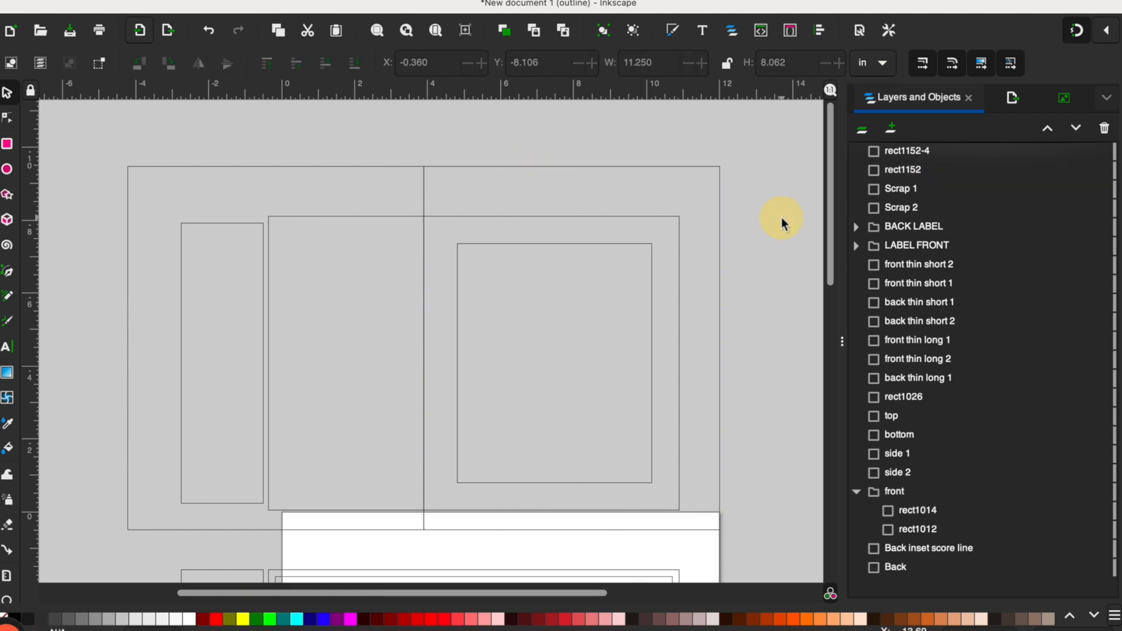
# Duplicate the front panel group in place
pyautogui.click(565, 219)
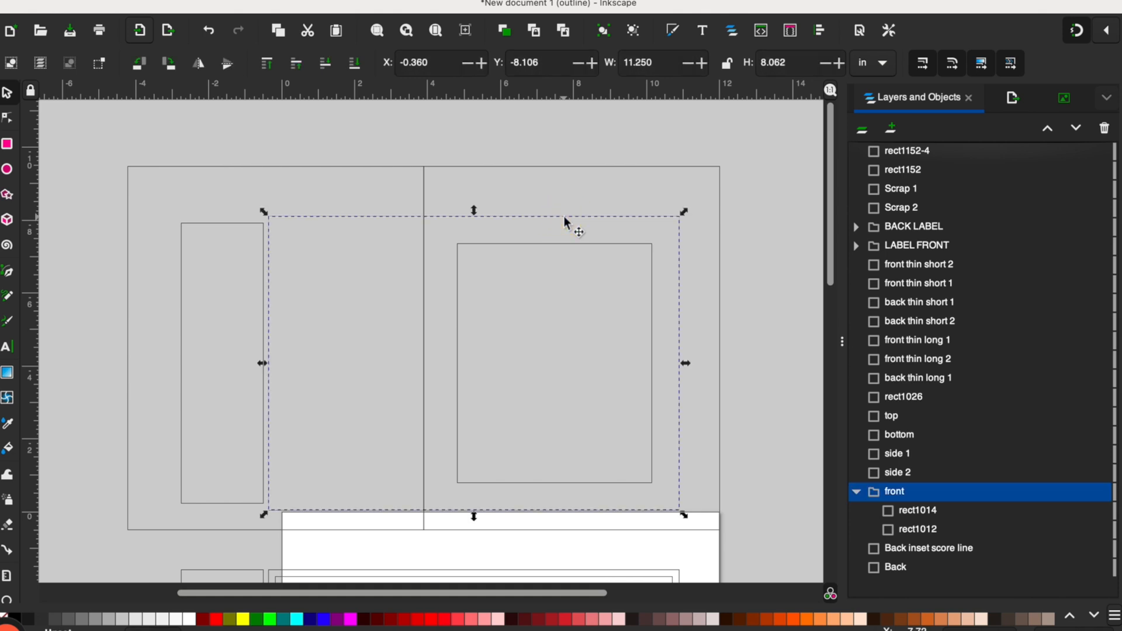
pyautogui.hotkey('ctrl', 'd')
pyautogui.moveTo(656, 333)
pyautogui.mouseDown()
pyautogui.moveTo(668, 329)
pyautogui.moveTo(655, 330)
pyautogui.mouseUp()
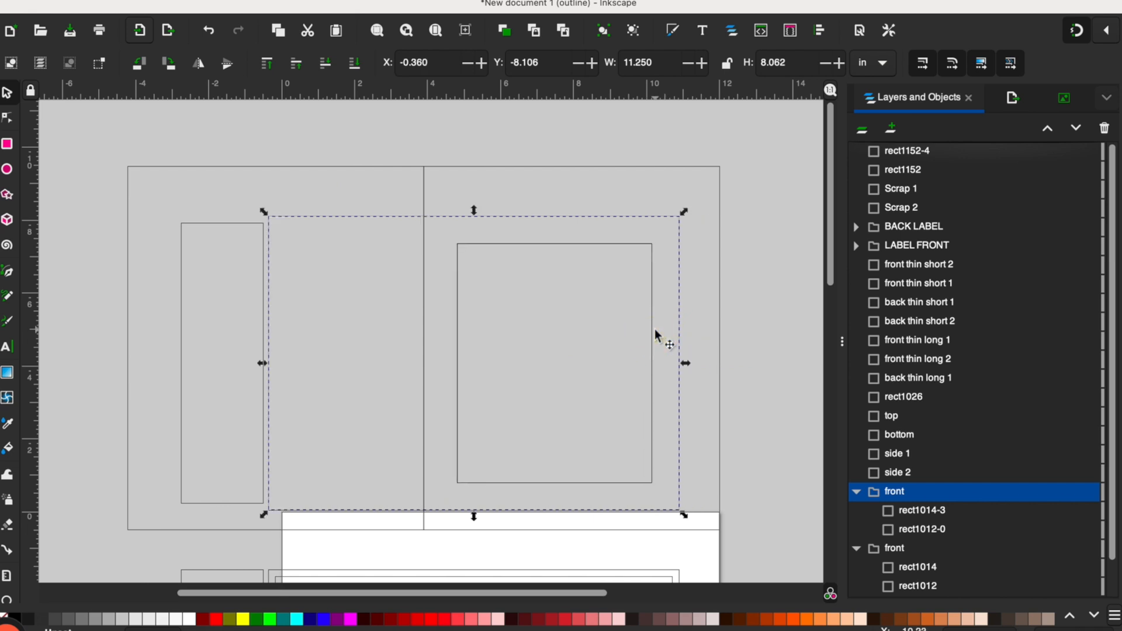
pyautogui.click(753, 308)
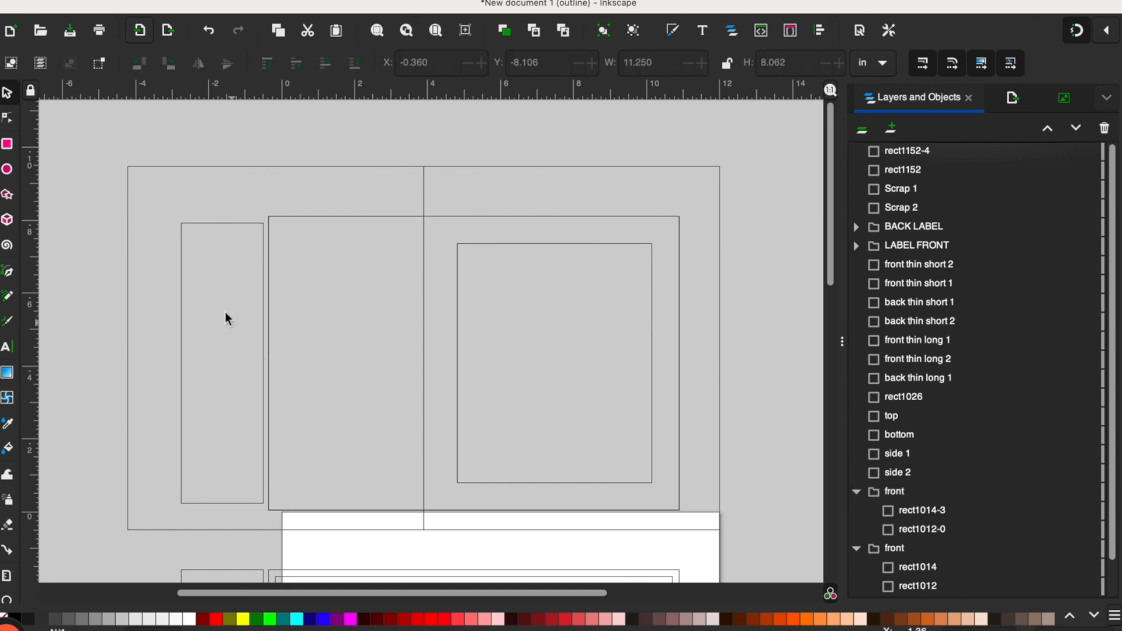
# Try a path operation on the right-hand large rectangle together with the duplicated front panel group
pyautogui.click(182, 264)
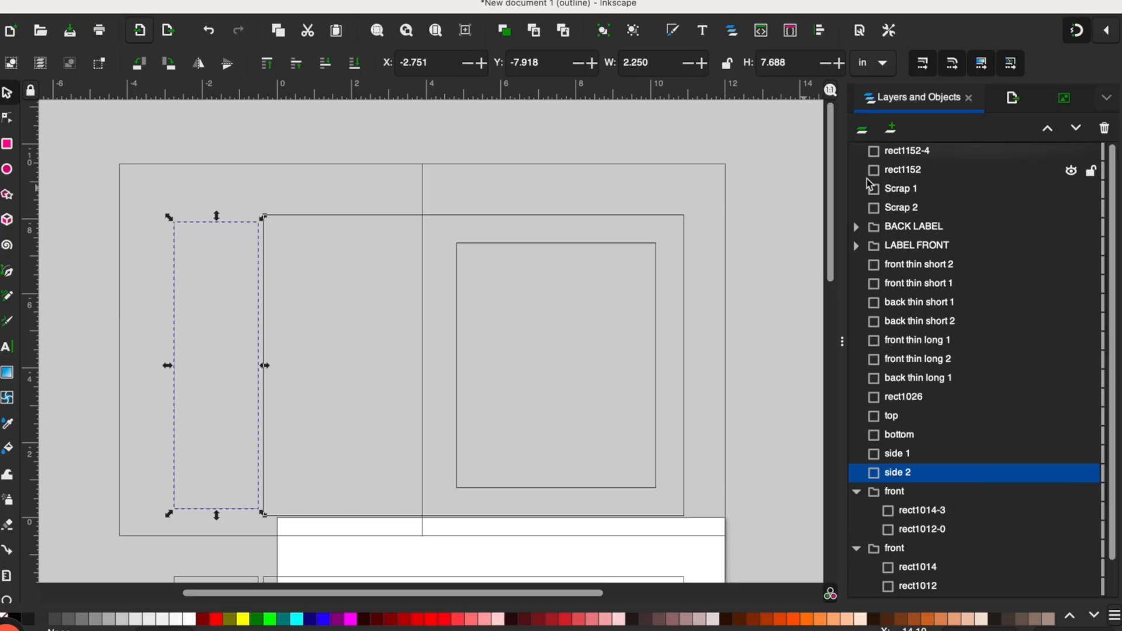
pyautogui.click(904, 171)
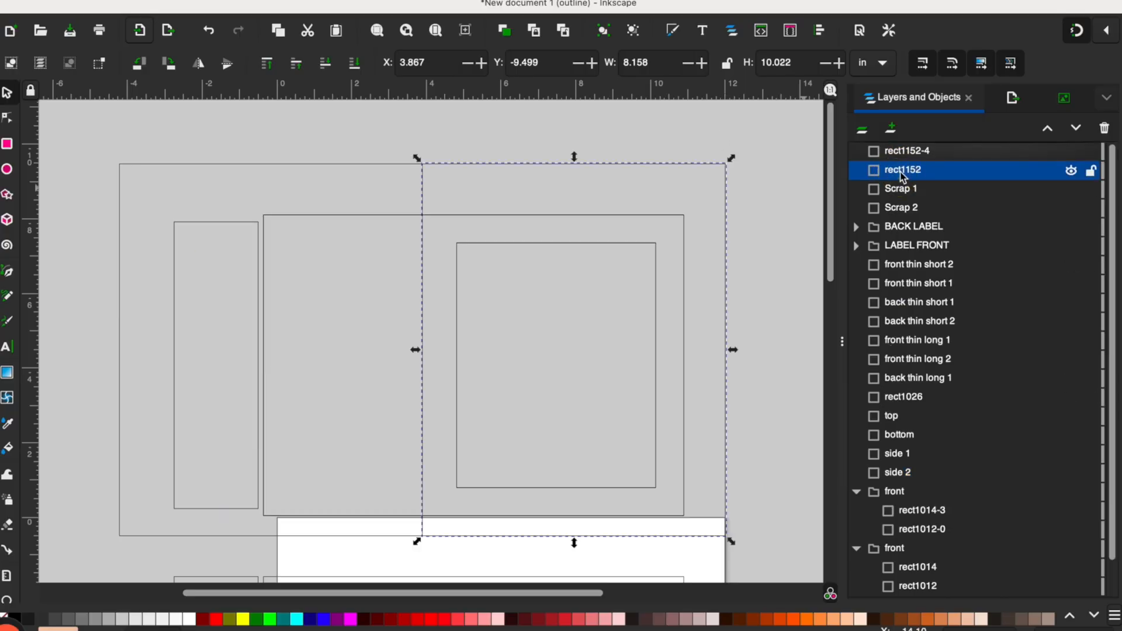
pyautogui.click(730, 190)
pyautogui.click(725, 189)
pyautogui.keyDown('shift'); pyautogui.click(682, 220); pyautogui.keyUp('shift')
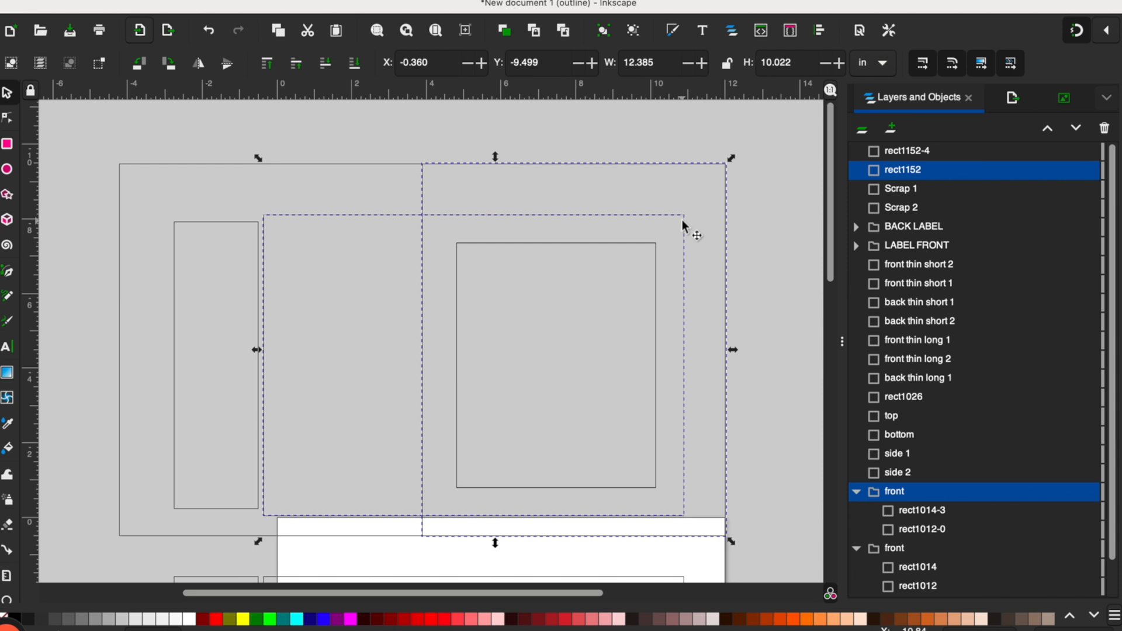
pyautogui.click(294, 1)
pyautogui.click(327, 61)
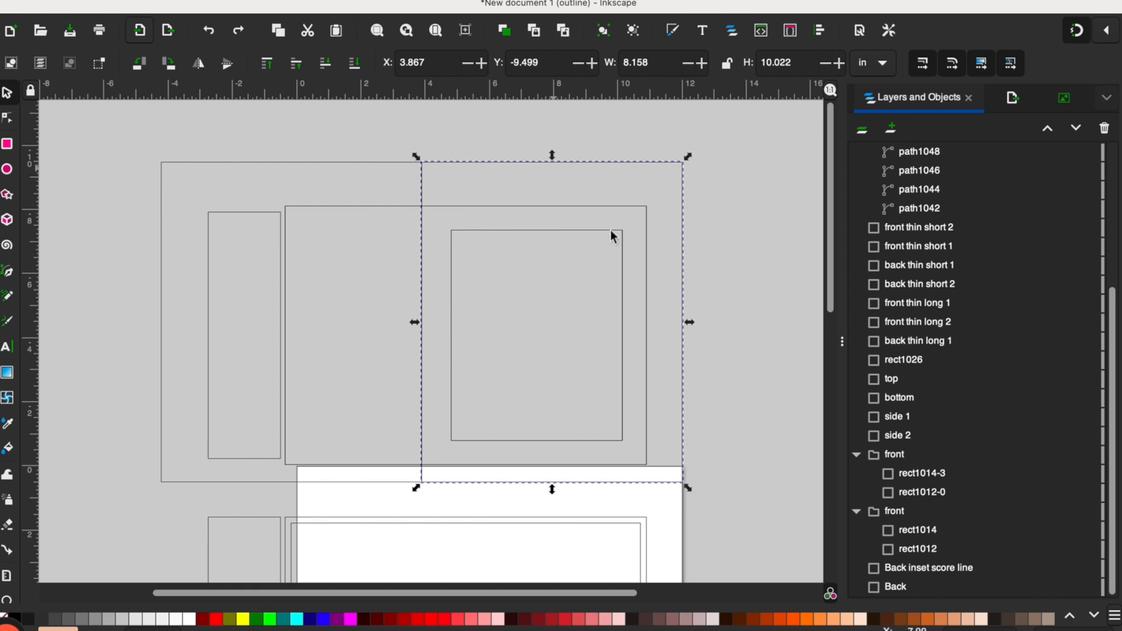
# Examine the duplicated front group and the two rectangles inside it by selecting each in the object list
pyautogui.click(595, 230)
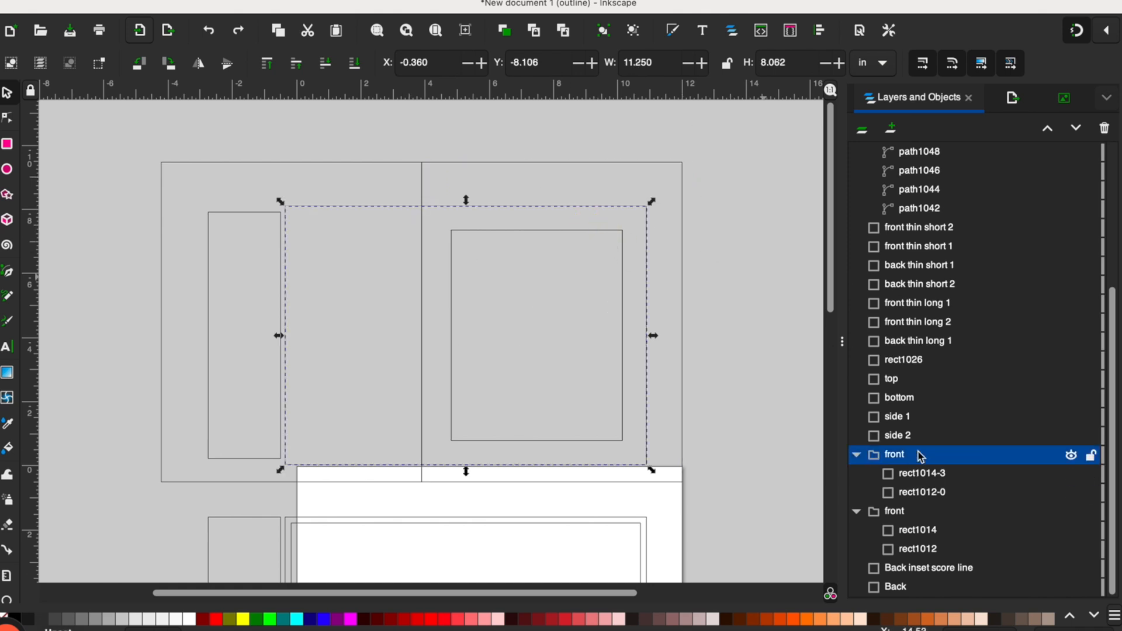
pyautogui.click(925, 492)
pyautogui.click(915, 473)
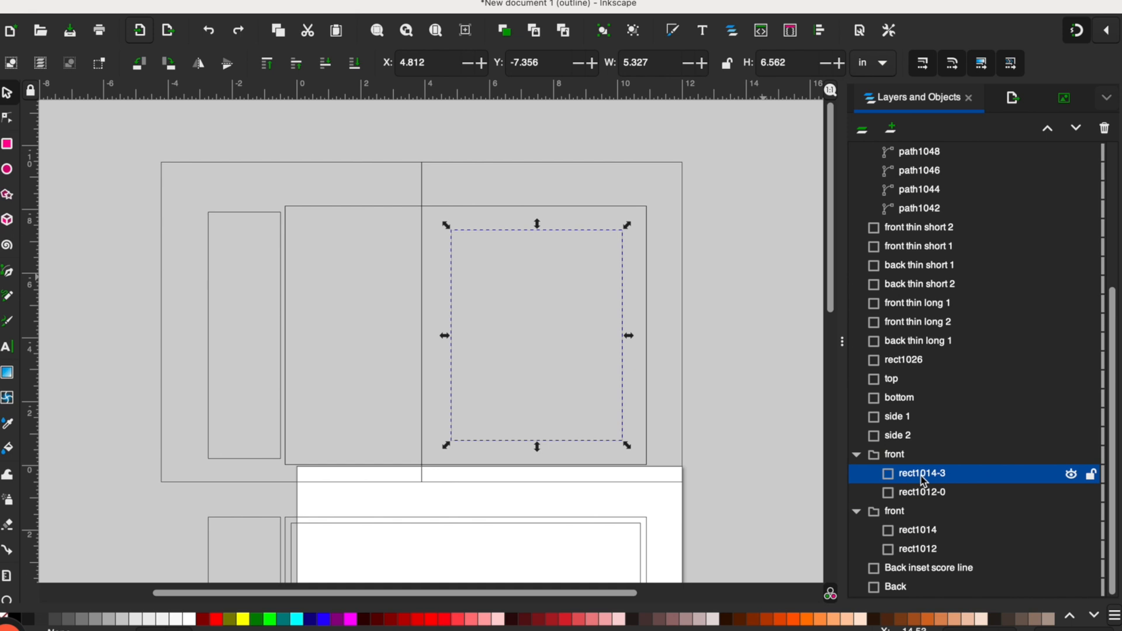
pyautogui.click(906, 456)
pyautogui.click(921, 475)
pyautogui.click(906, 456)
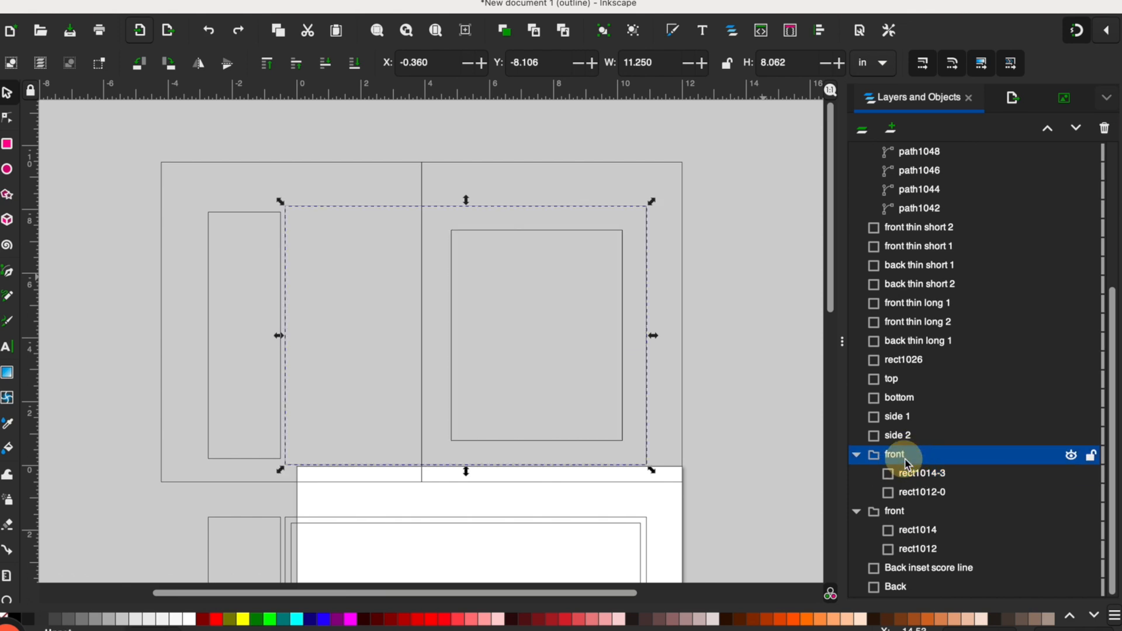
# Rename the window rectangle rect1014-3 in the duplicated front group as "front window"
pyautogui.click(912, 476)
pyautogui.click(912, 476)
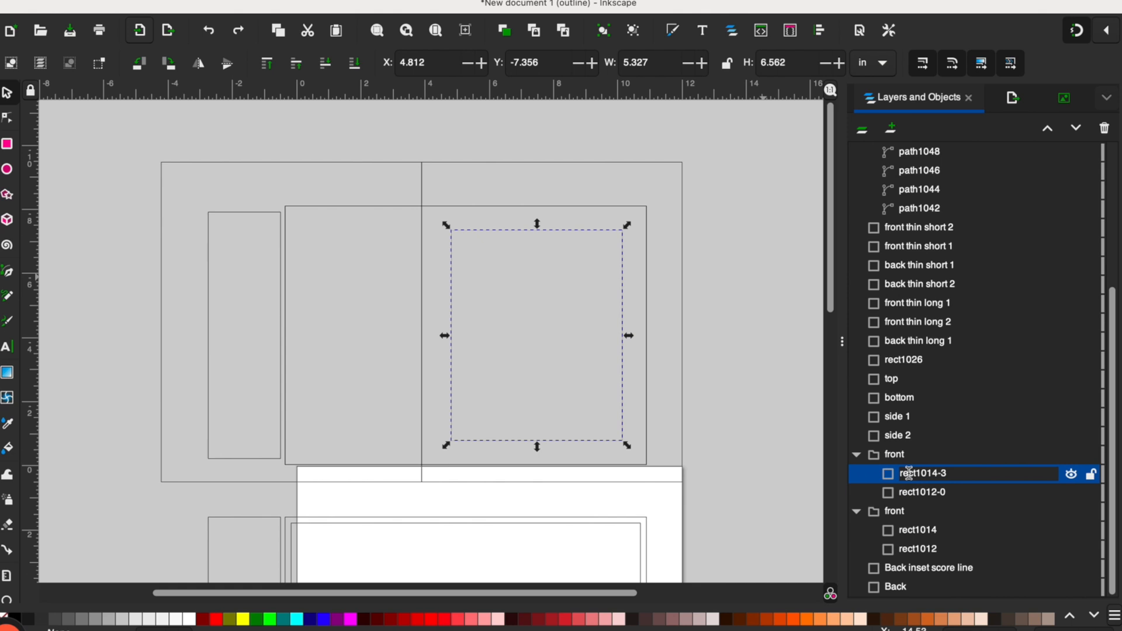
pyautogui.write('front')
pyautogui.write('o')
pyautogui.press('BackSpace')
pyautogui.press('BackSpace')
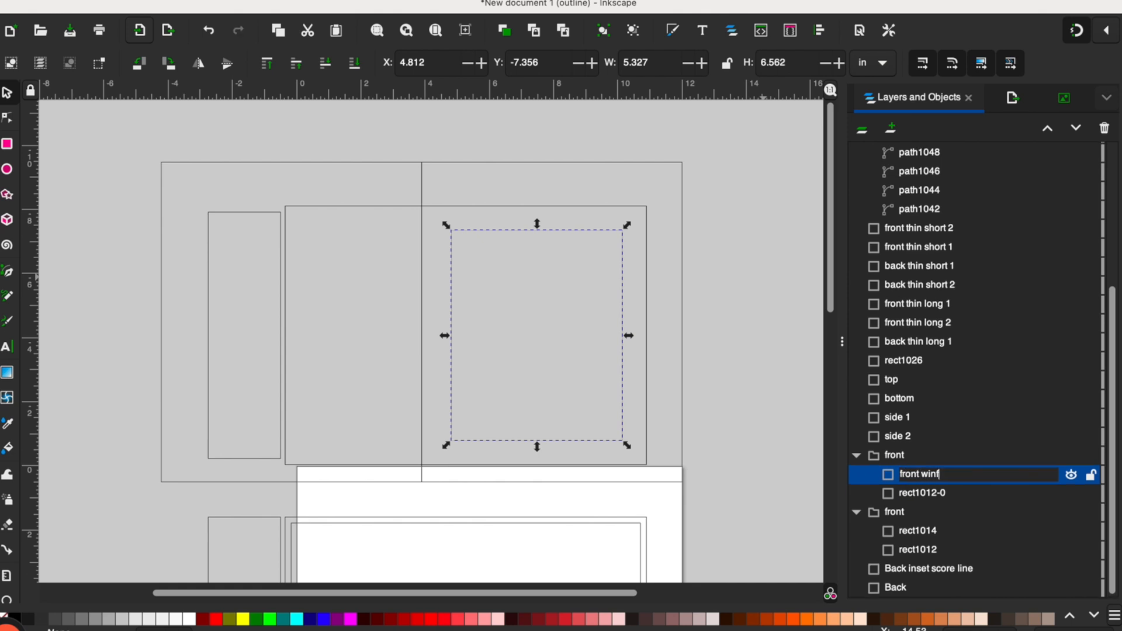
pyautogui.write('dow')
pyautogui.press('Return')
# Rename the outer rectangle rect1012-0 in the duplicated front group as "front large"
pyautogui.doubleClick(919, 495)
pyautogui.write('front large')
pyautogui.press('Return')
# Delete the redundant window rectangle rect1014 from the original front group
pyautogui.click(917, 531)
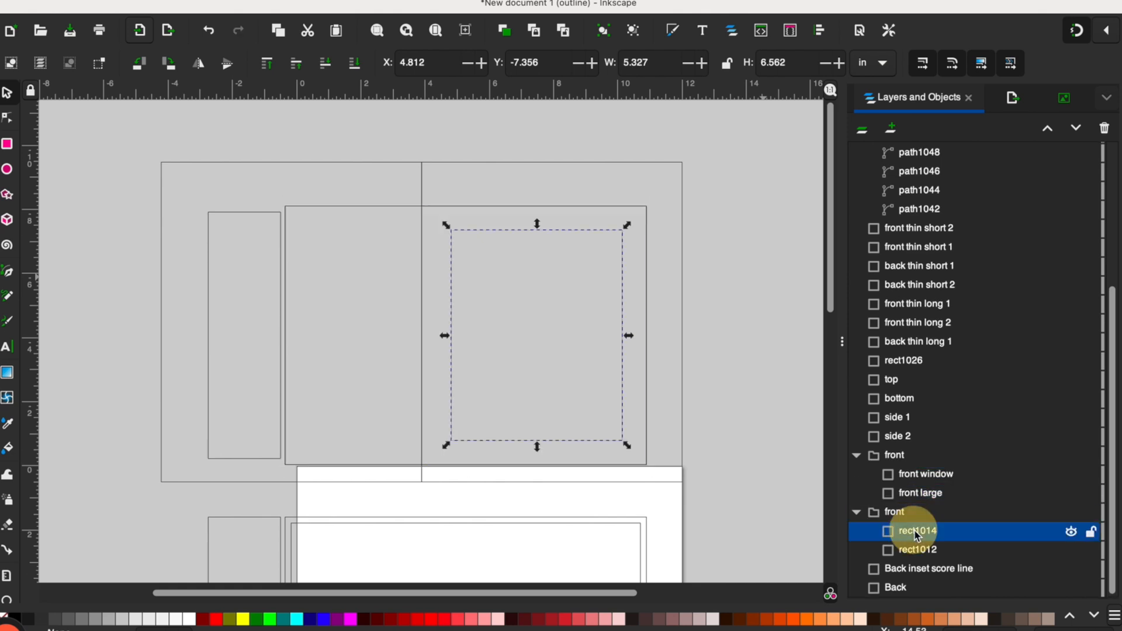
pyautogui.click(897, 512)
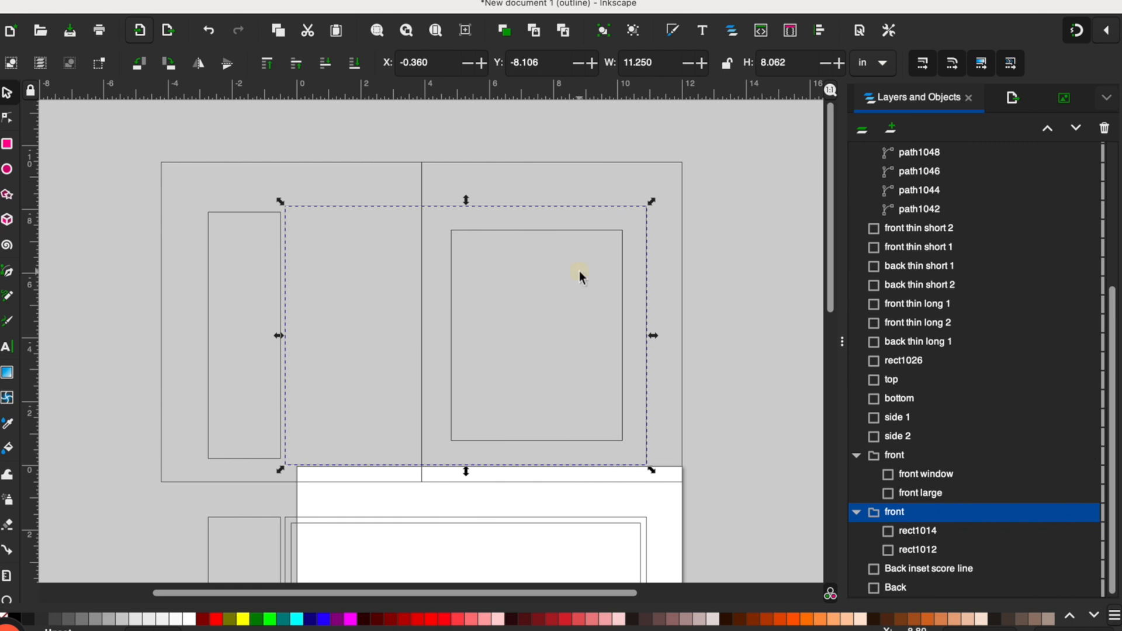
pyautogui.click(911, 533)
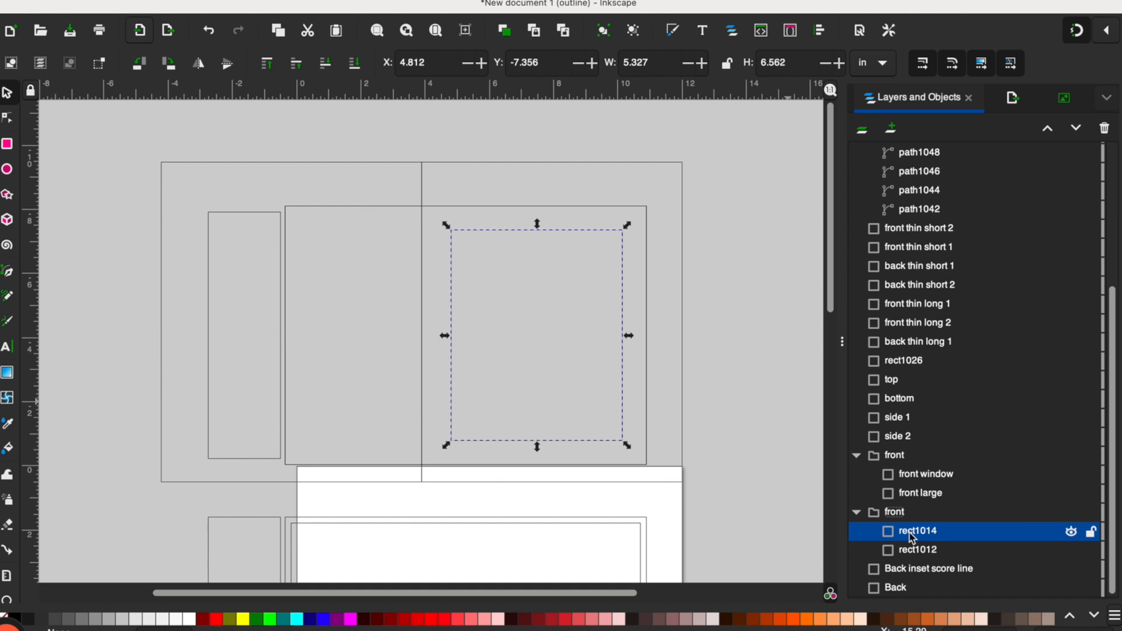
pyautogui.rightClick(911, 535)
pyautogui.click(977, 308)
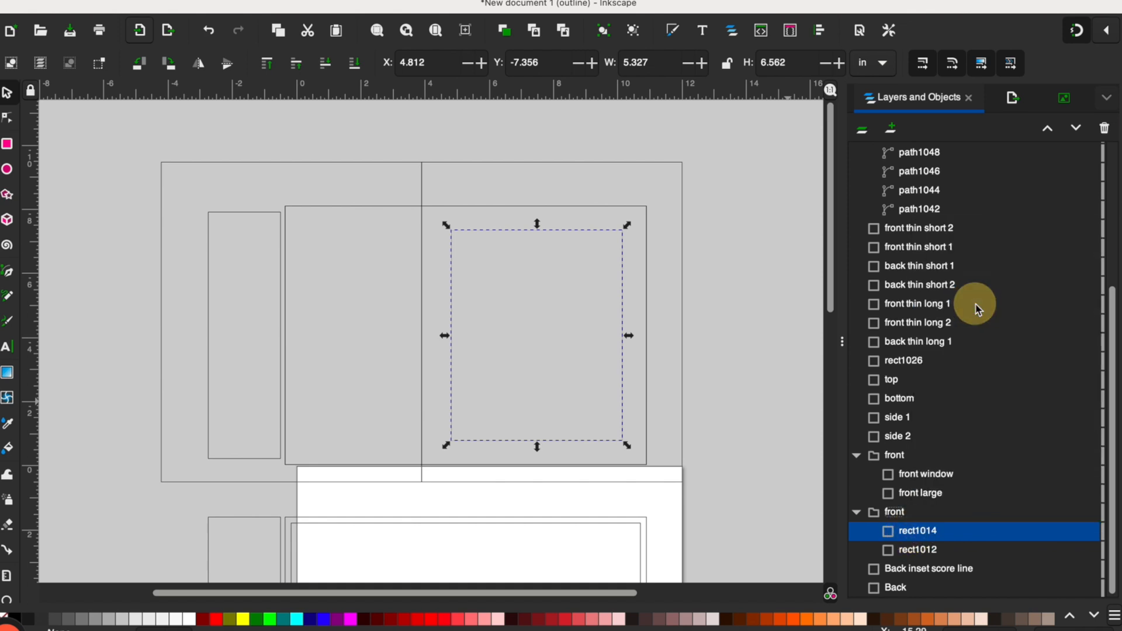
# Ungroup both front groups so their rectangles become separate objects in the list
pyautogui.click(896, 531)
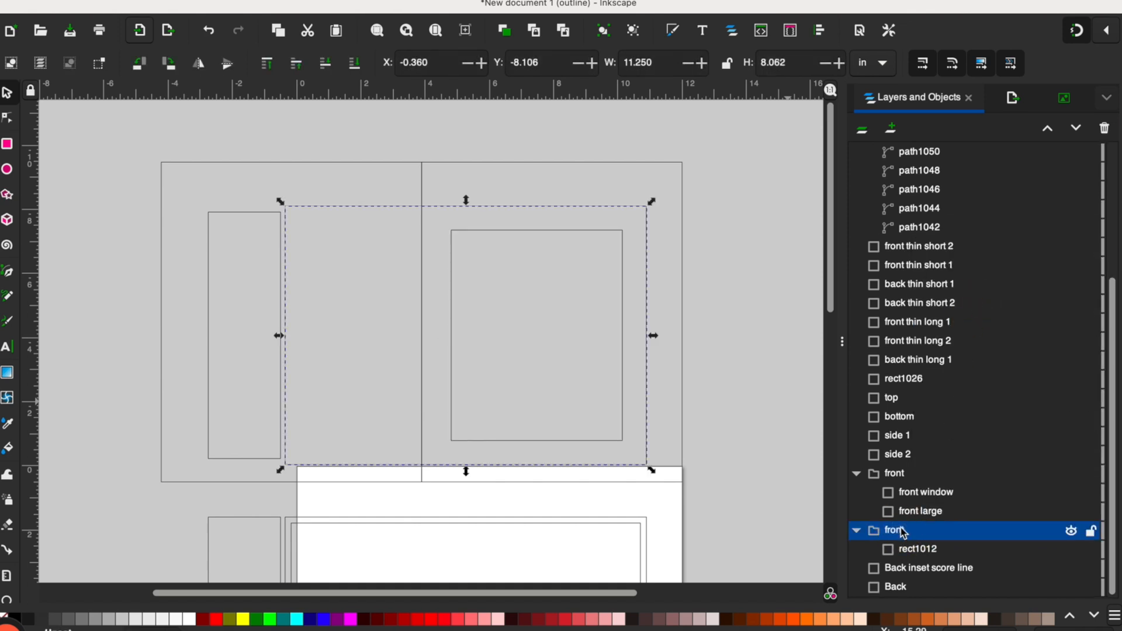
pyautogui.rightClick(902, 532)
pyautogui.click(944, 380)
pyautogui.click(903, 493)
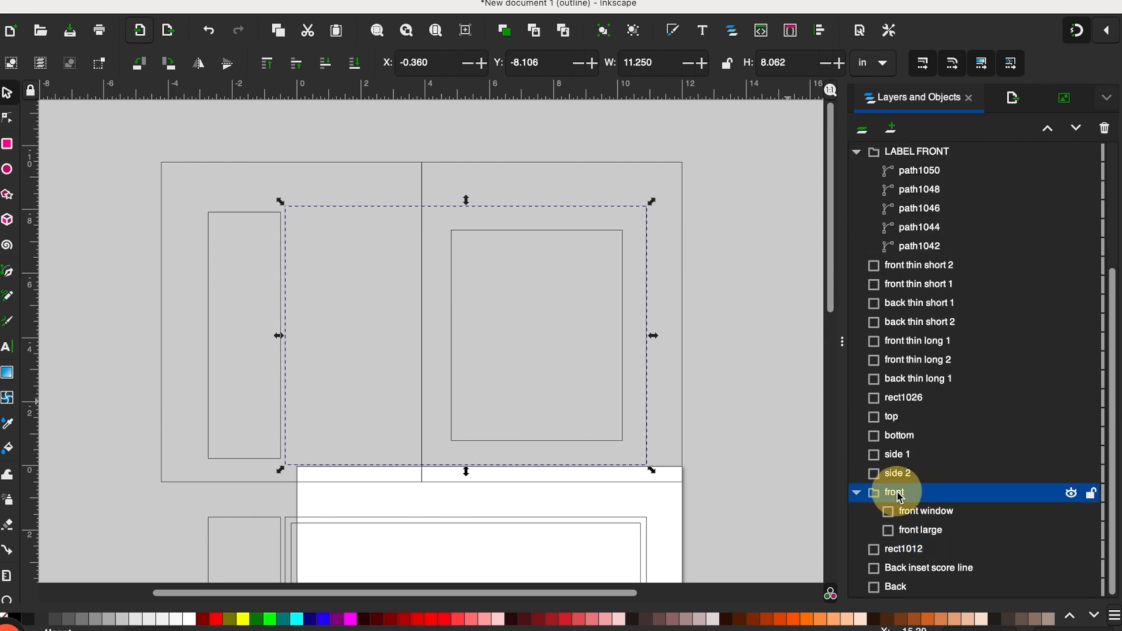
pyautogui.rightClick(900, 496)
pyautogui.click(942, 344)
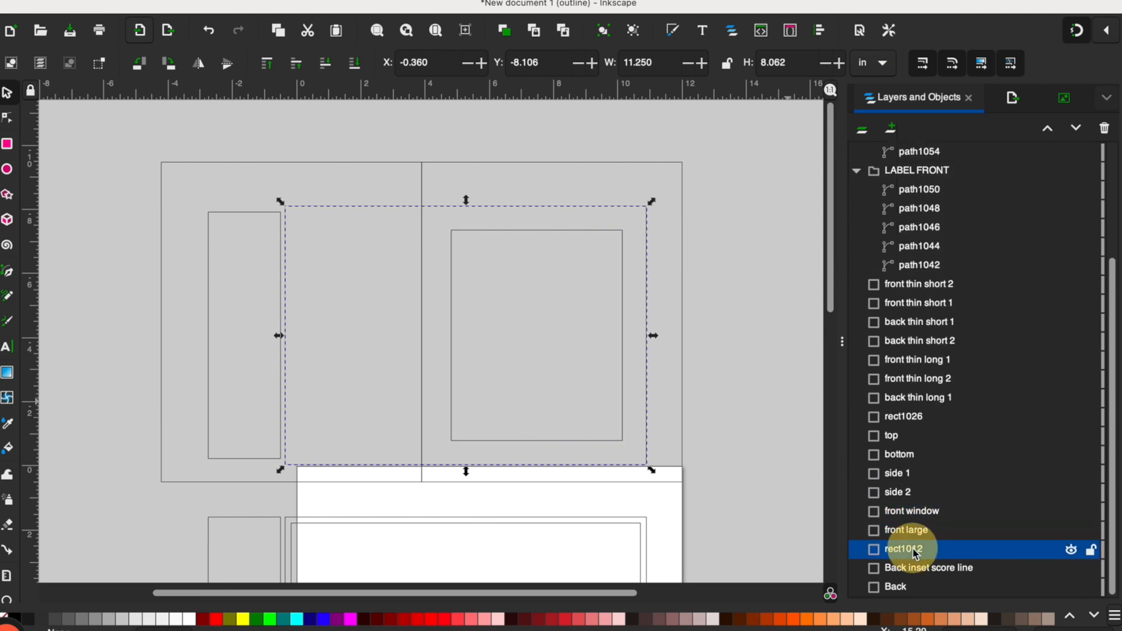
# Rename the remaining outer front rectangle rect1012 as "front large 2"
pyautogui.doubleClick(915, 552)
pyautogui.write('frotn larg')
pyautogui.press('BackSpace')
pyautogui.press('BackSpace')
pyautogui.press('BackSpace')
pyautogui.press('BackSpace')
pyautogui.press('BackSpace')
pyautogui.press('BackSpace')
pyautogui.press('BackSpace')
pyautogui.write('nt large 2')
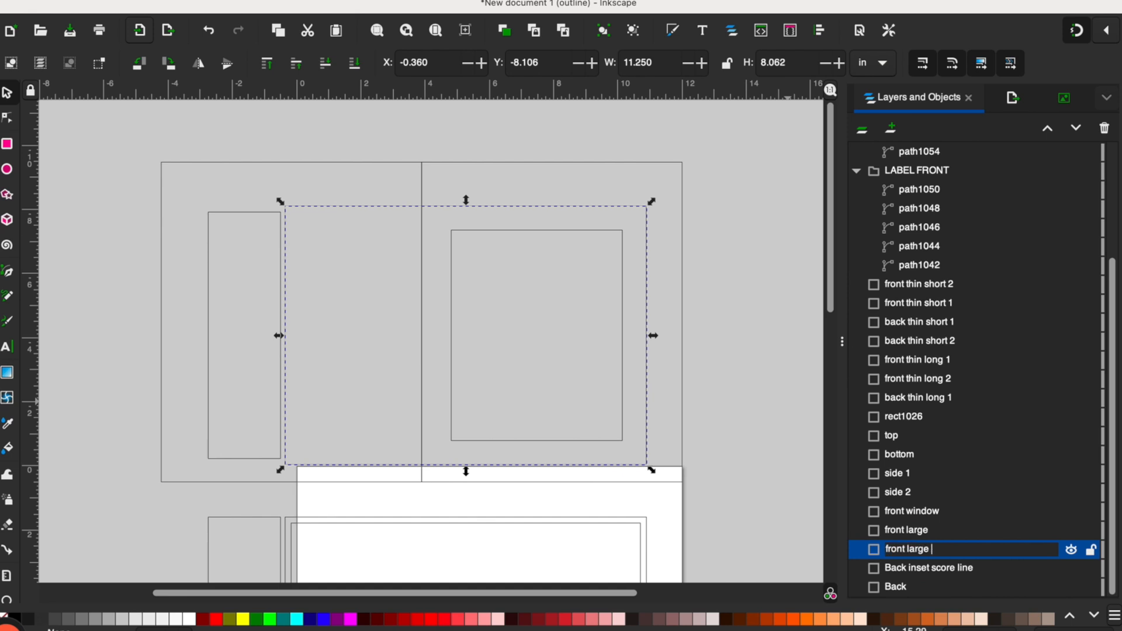
# Subtract the right-hand large rectangle from "front large" with the Difference operation
pyautogui.click(902, 532)
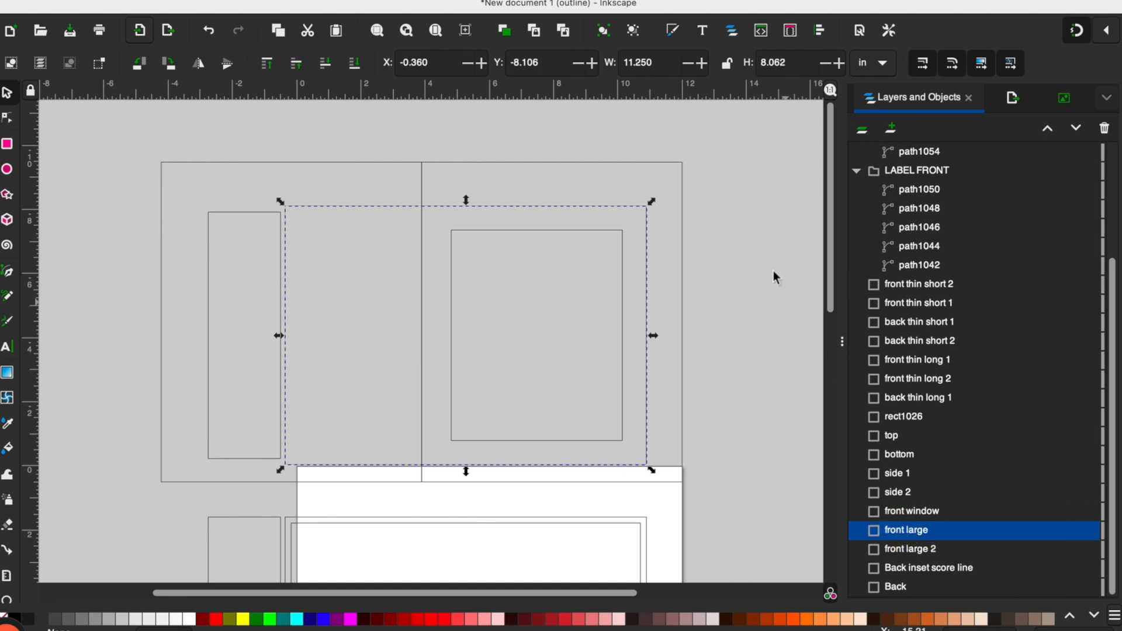
pyautogui.click(683, 257)
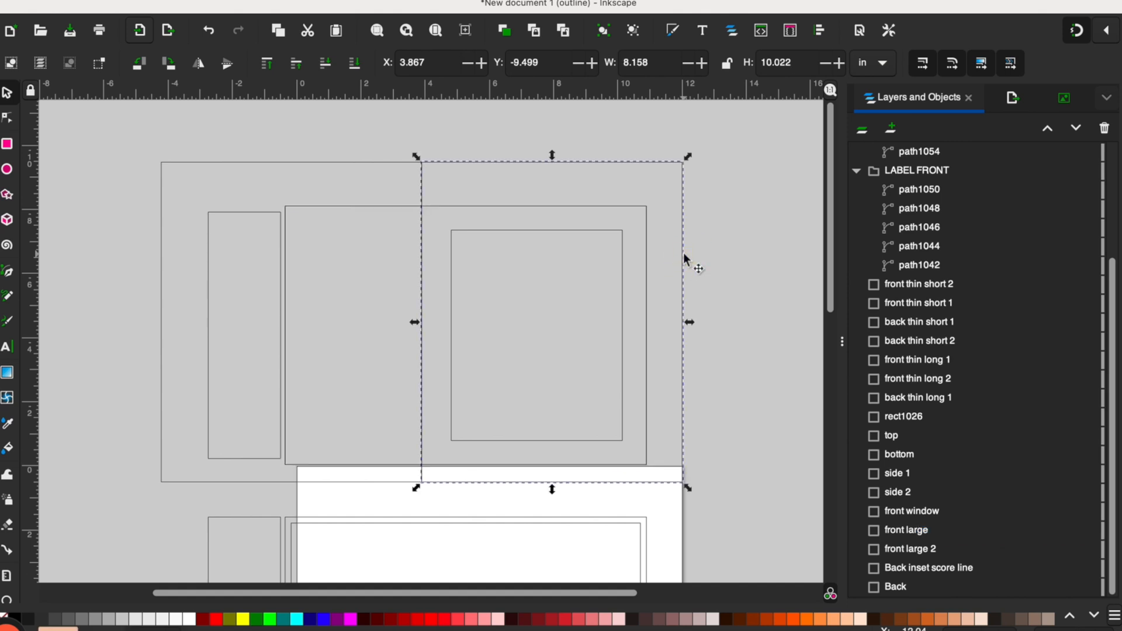
pyautogui.keyDown('shift'); pyautogui.click(643, 206); pyautogui.keyUp('shift')
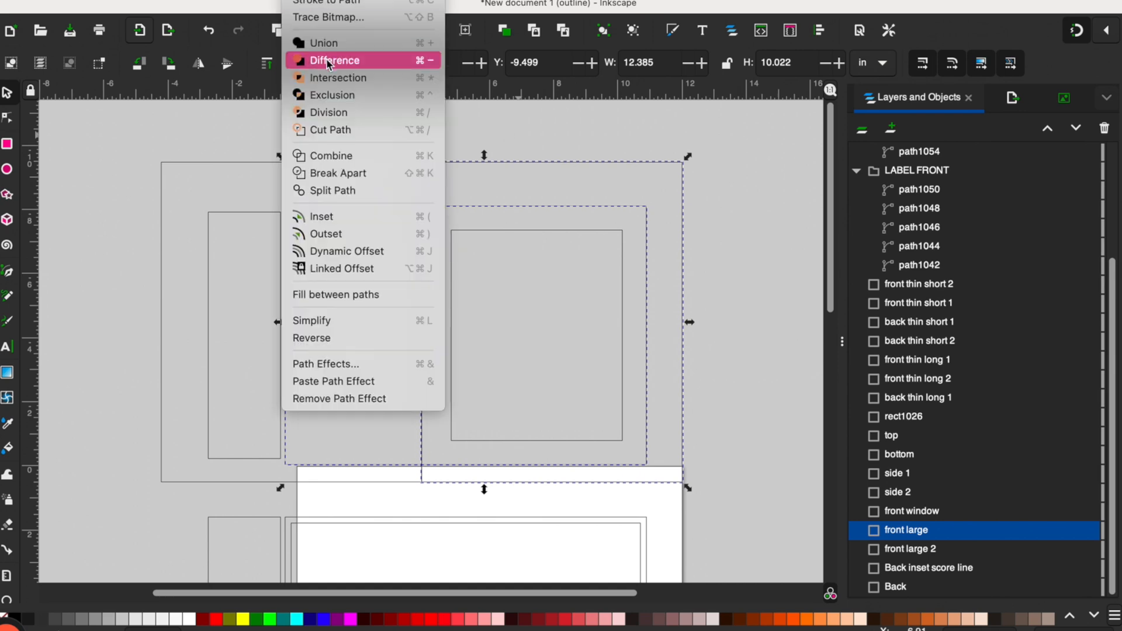
pyautogui.click(328, 61)
pyautogui.click(693, 145)
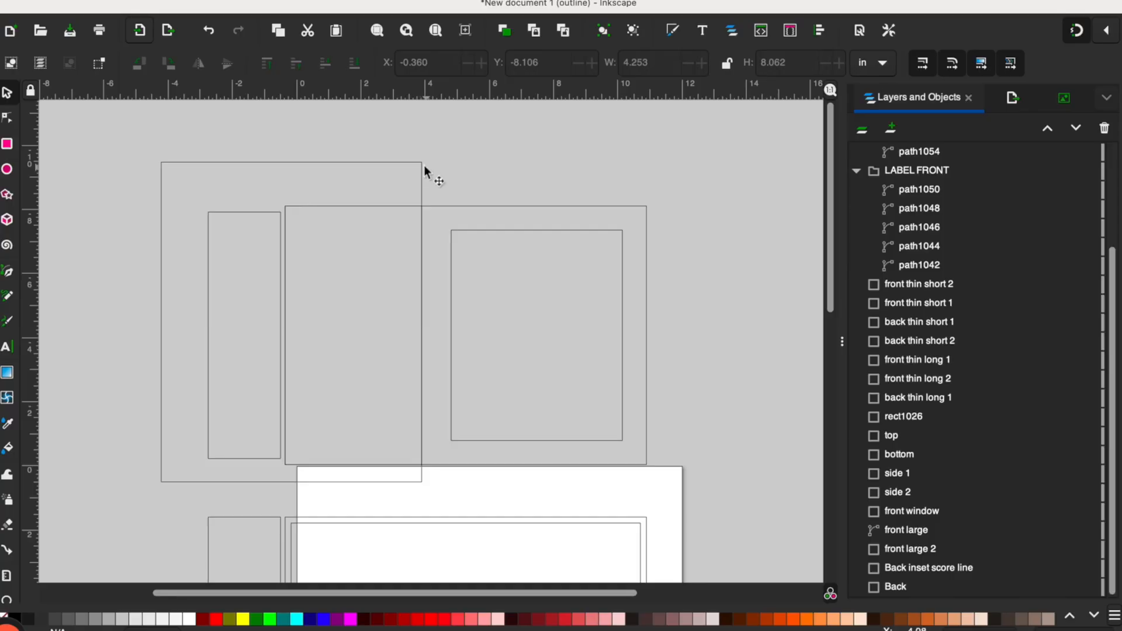
# Subtract the left-hand large rectangle from "front large 2" with the Difference operation
pyautogui.click(419, 166)
pyautogui.keyDown('shift'); pyautogui.click(393, 205); pyautogui.keyUp('shift')
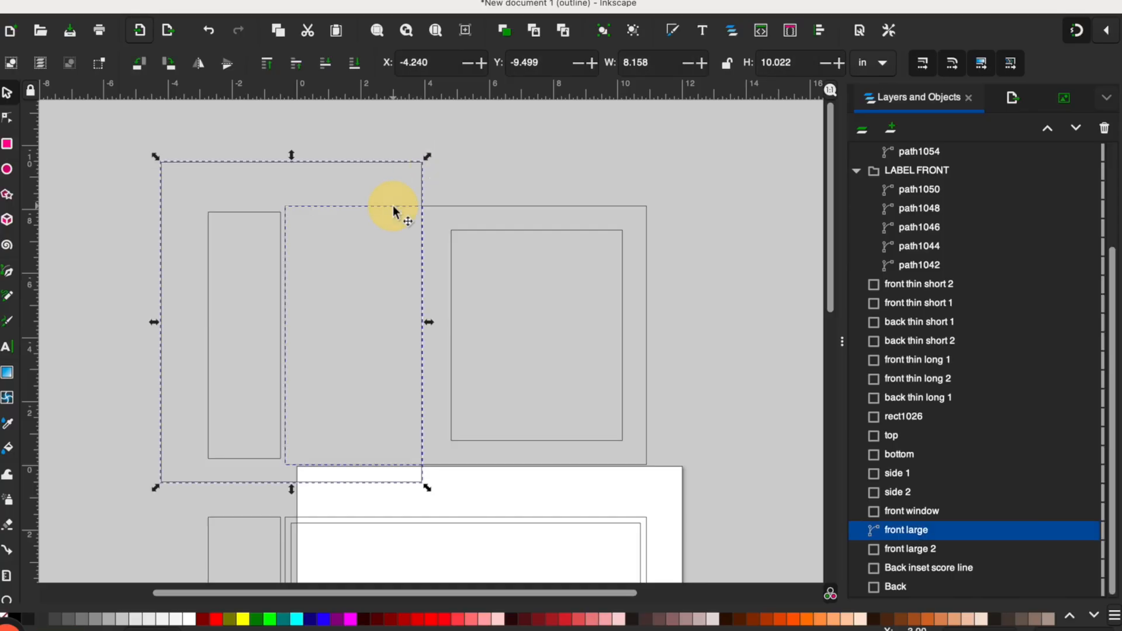
pyautogui.keyDown('shift'); pyautogui.click(495, 205); pyautogui.keyUp('shift')
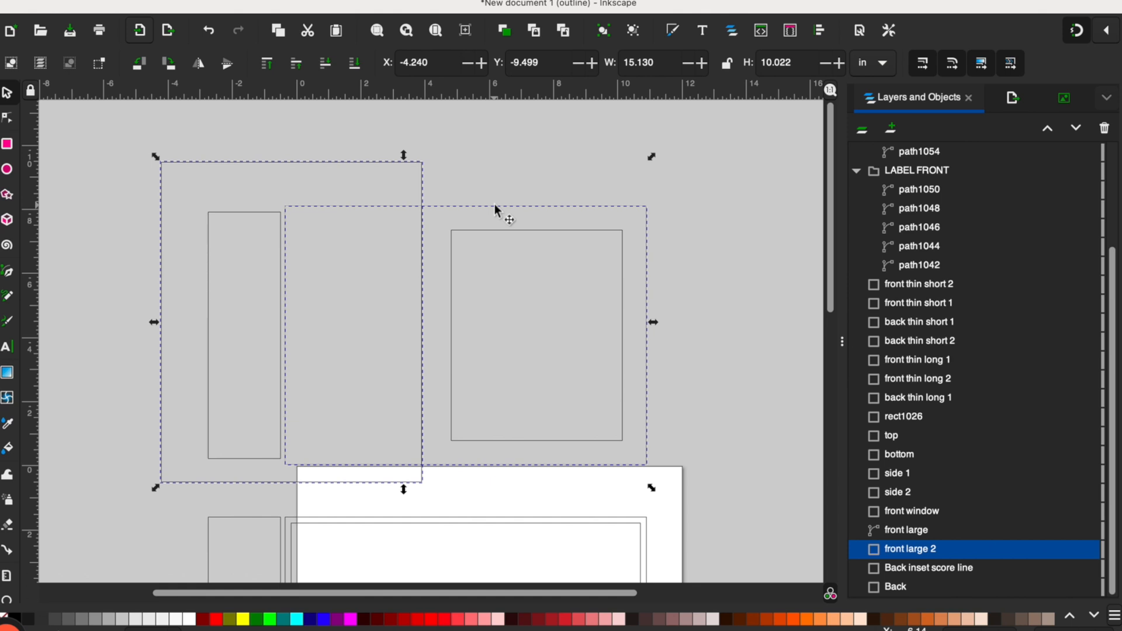
pyautogui.click(298, 0)
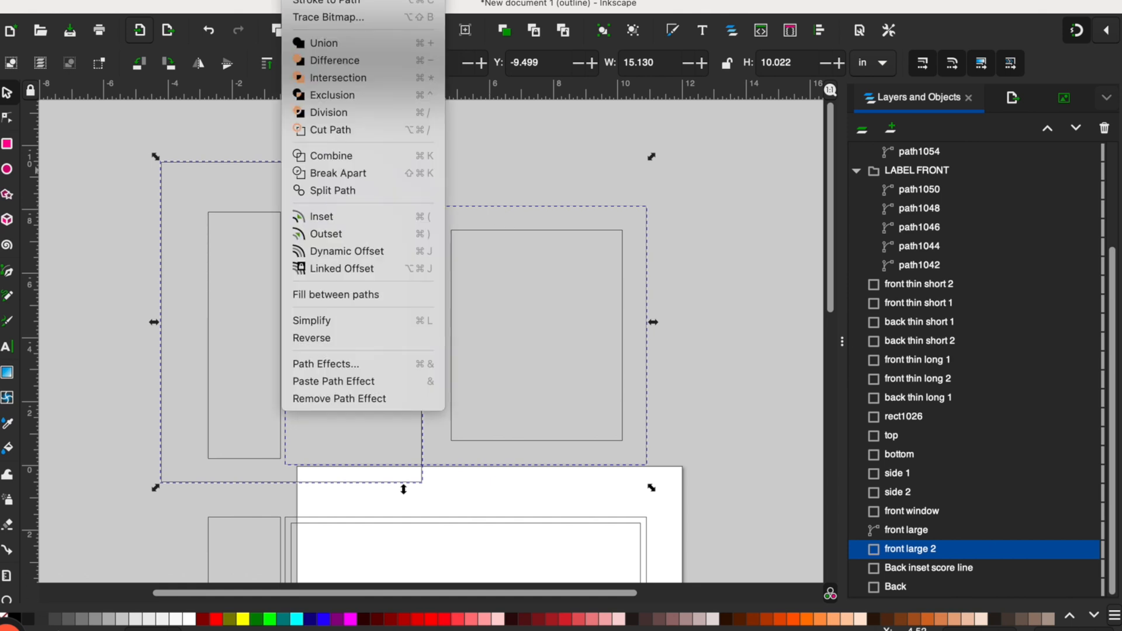
pyautogui.click(327, 61)
pyautogui.click(261, 128)
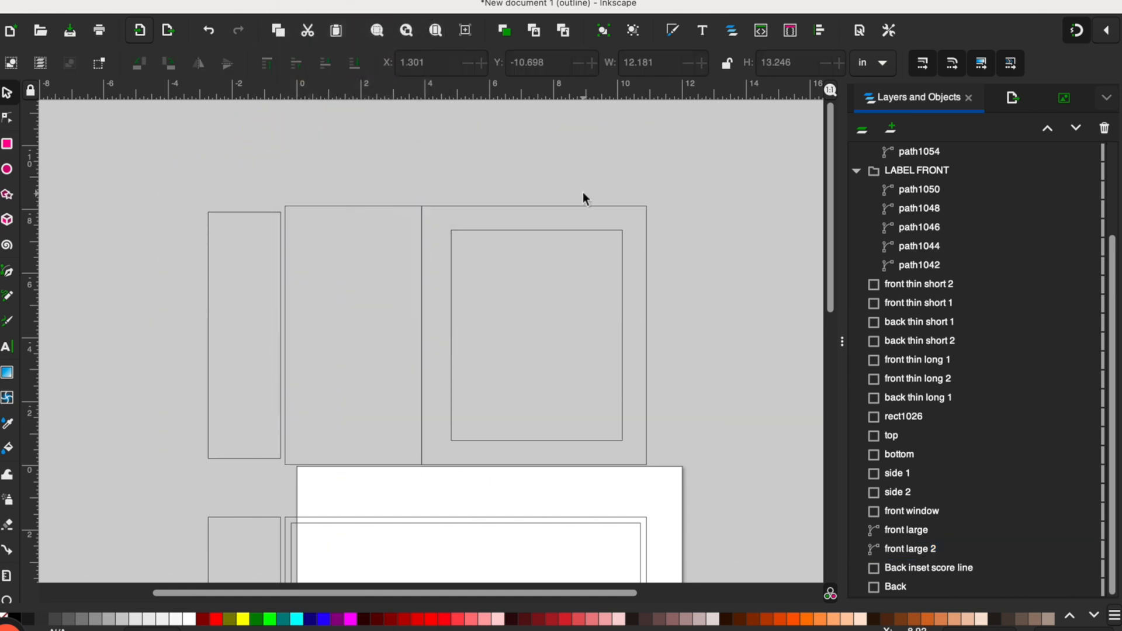
# Move the "front large 2" half slightly to the right, leaving a narrow gap between the two front halves
pyautogui.scroll(-2, 722, 245)
pyautogui.moveTo(638, 155); pyautogui.dragTo(653, 156)
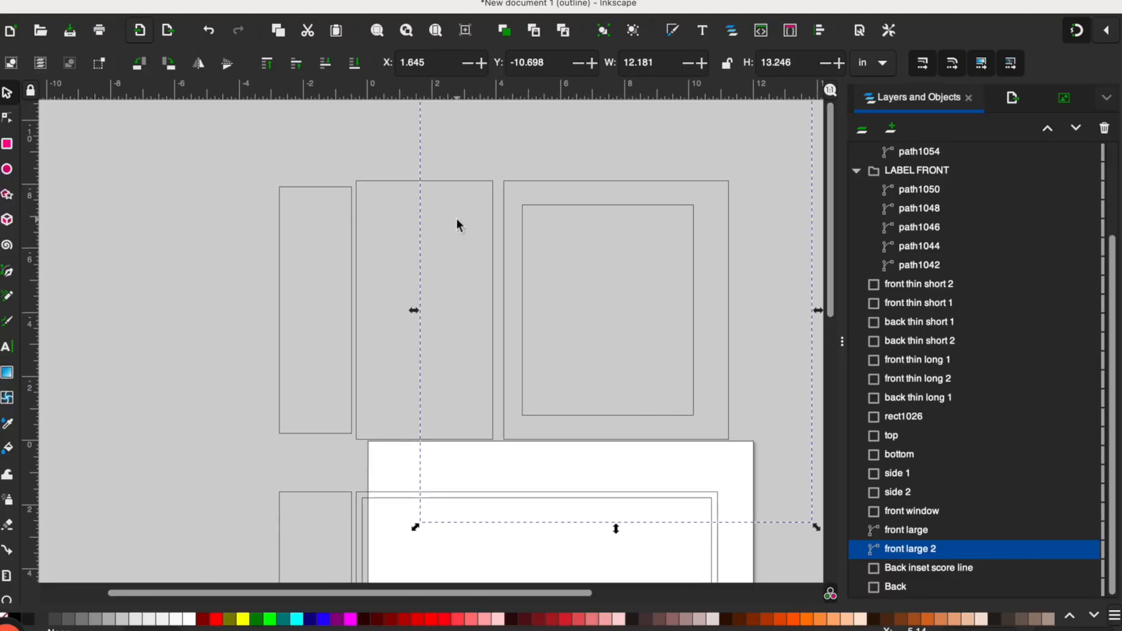
pyautogui.hscroll(2, 457, 218)
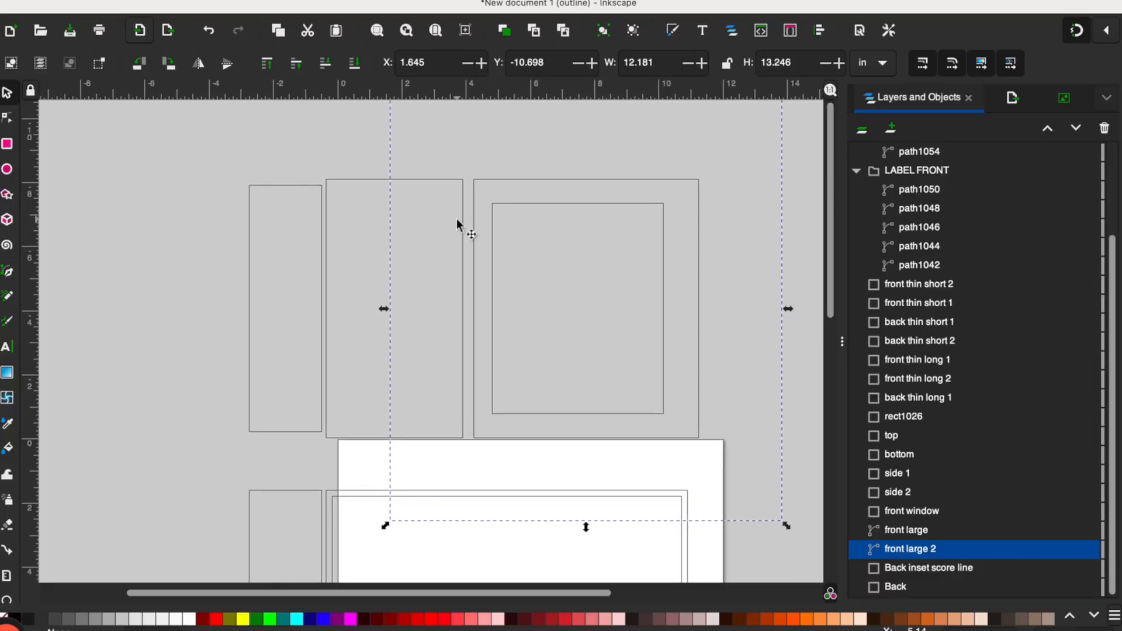
pyautogui.keyDown('ctrl'); pyautogui.scroll(3, 457, 218); pyautogui.keyUp('ctrl')
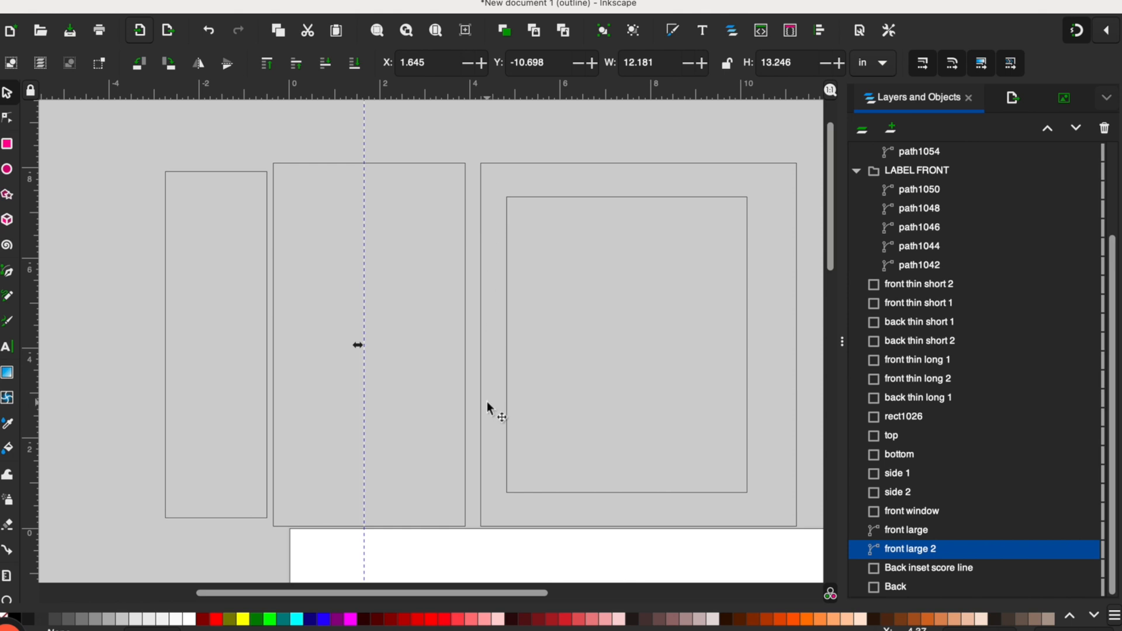
# Delete the left edge segment of "front large 2" between its two corner nodes
pyautogui.click(10, 112)
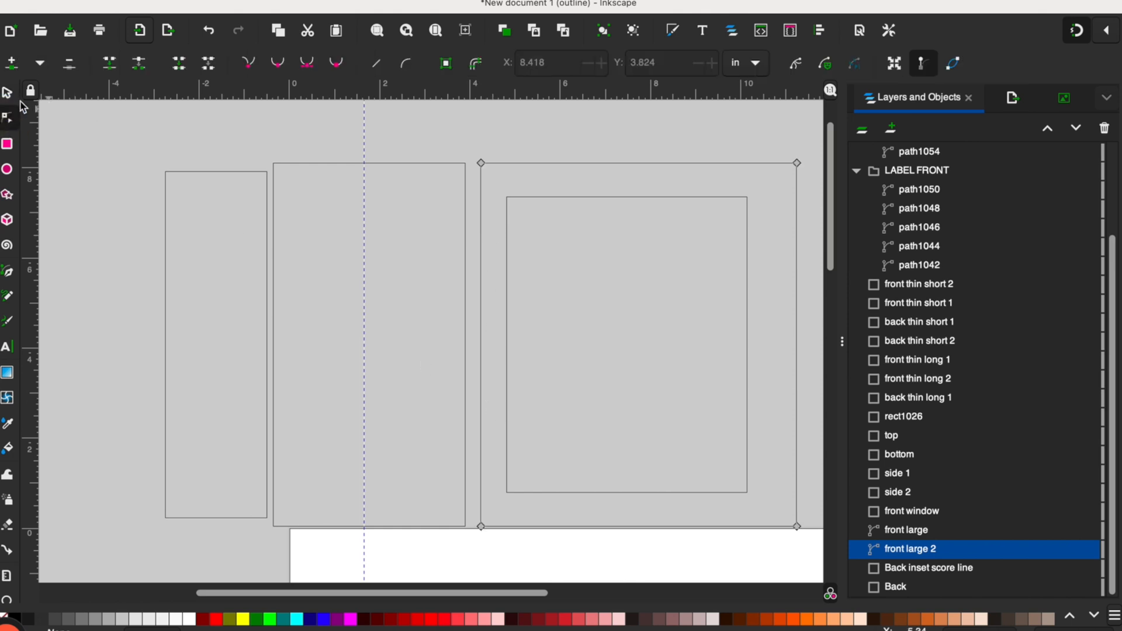
pyautogui.click(481, 264)
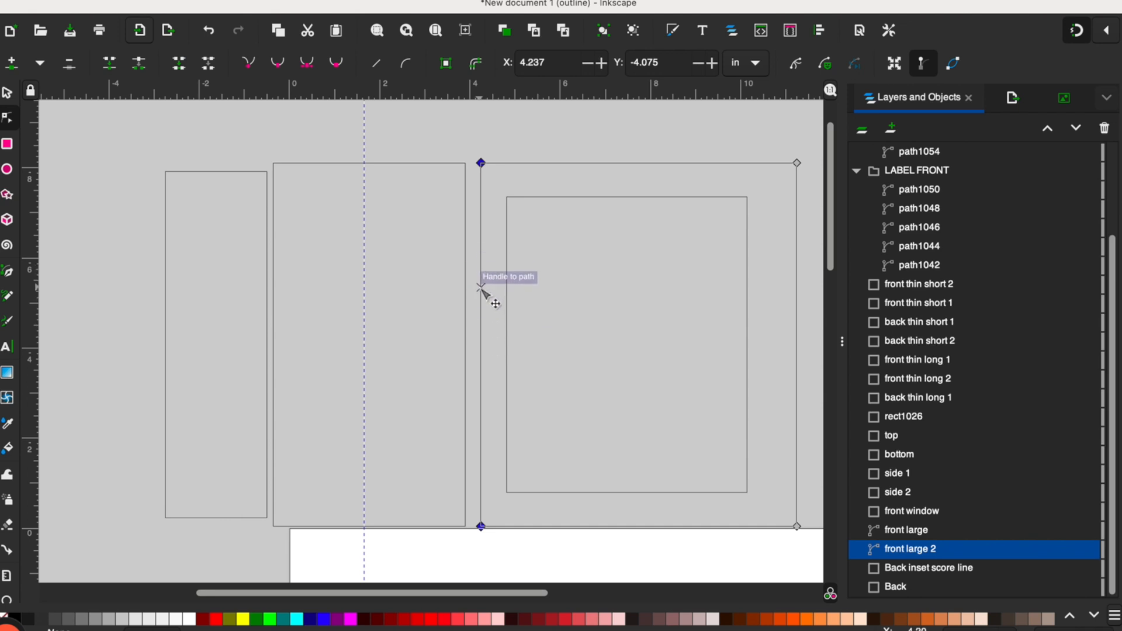
pyautogui.click(209, 64)
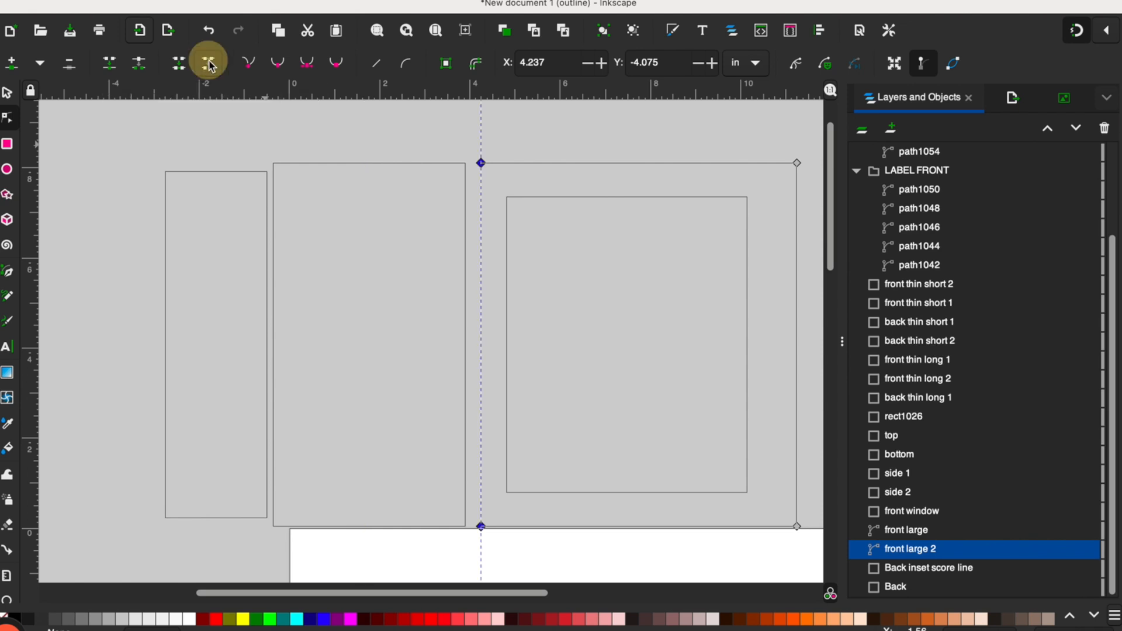
pyautogui.click(8, 93)
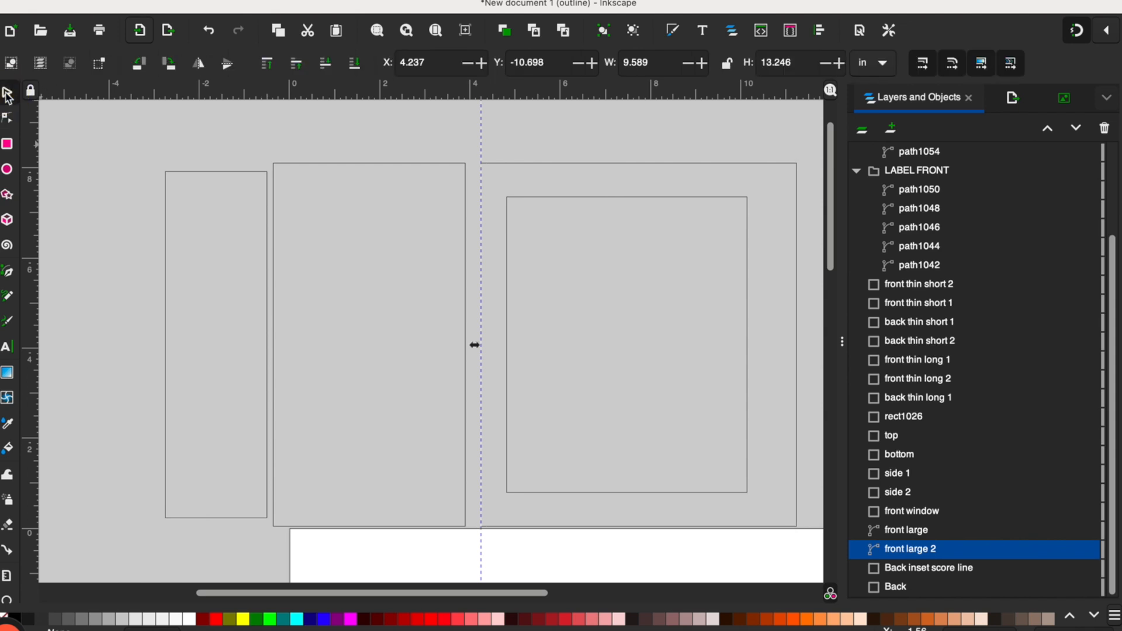
pyautogui.click(449, 143)
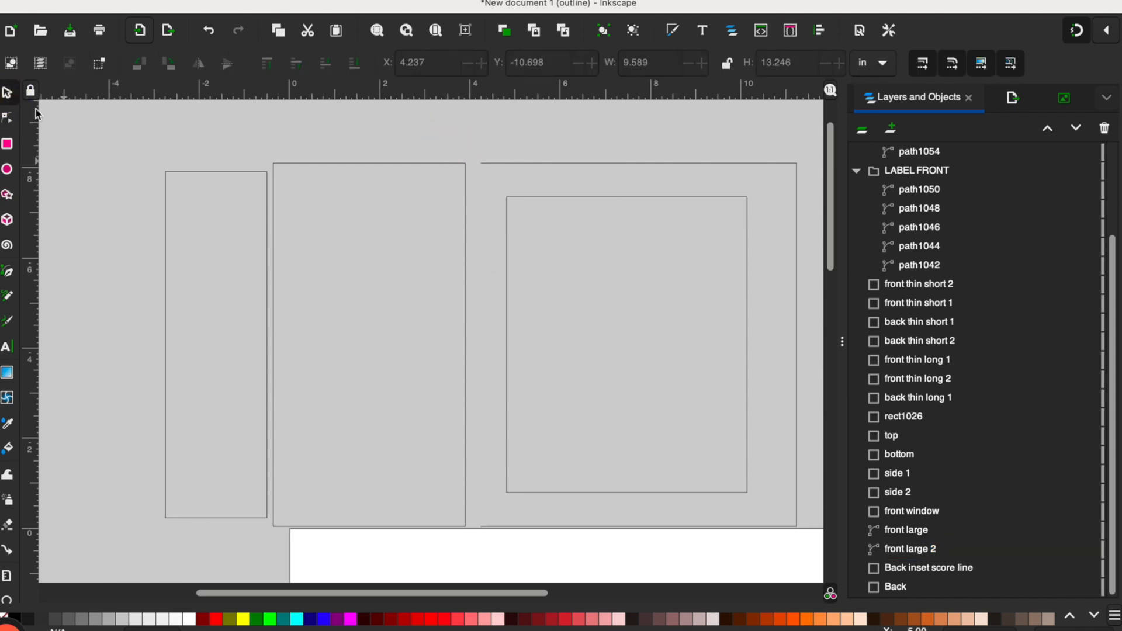
# Delete the right edge segment of "front large" between its two corner nodes
pyautogui.click(8, 118)
pyautogui.click(466, 275)
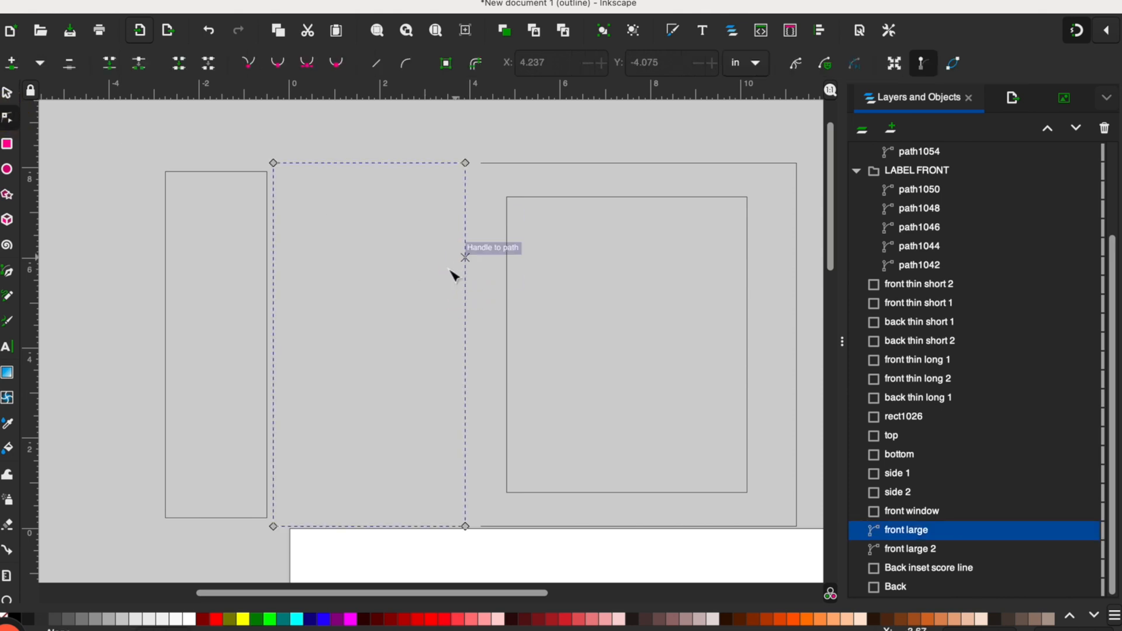
pyautogui.click(209, 68)
pyautogui.click(7, 92)
pyautogui.click(171, 132)
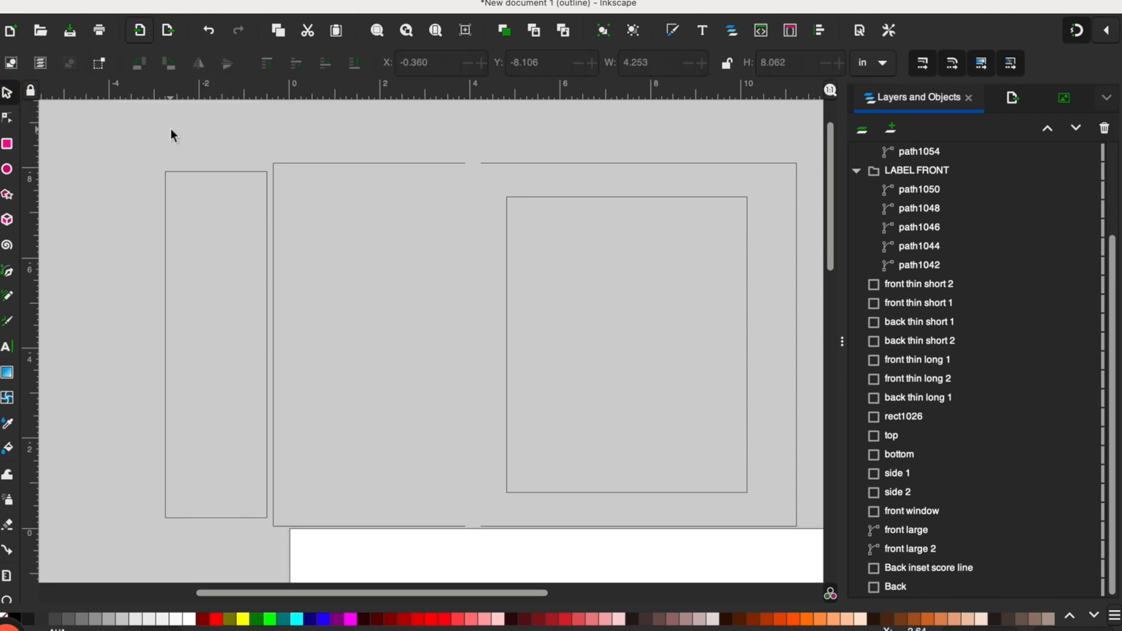
# Move "front large 2" back left until its open side meets the open side of "front large"
pyautogui.moveTo(519, 165); pyautogui.dragTo(511, 164)
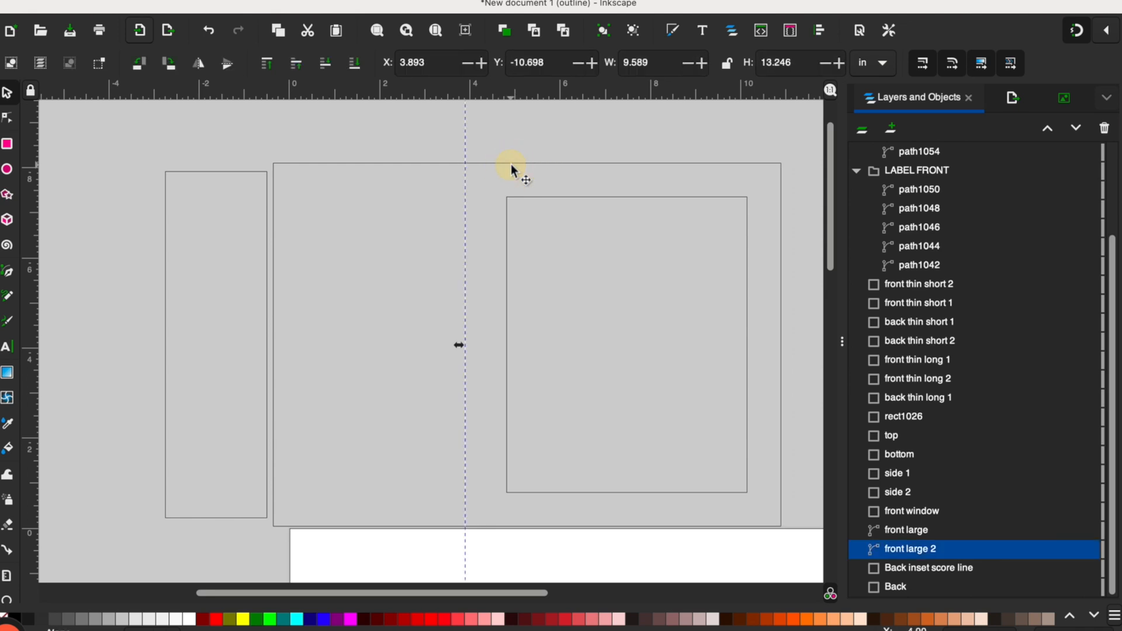
pyautogui.click(423, 136)
pyautogui.scroll(1, 433, 155)
pyautogui.scroll(-3, 472, 251)
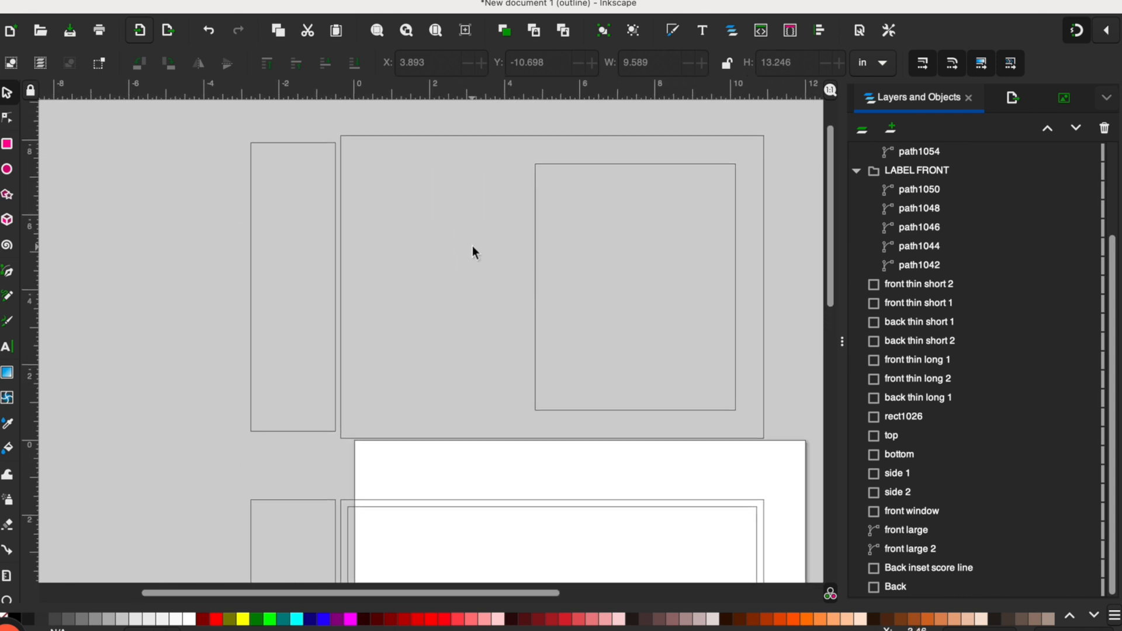
pyautogui.scroll(-10, 472, 252)
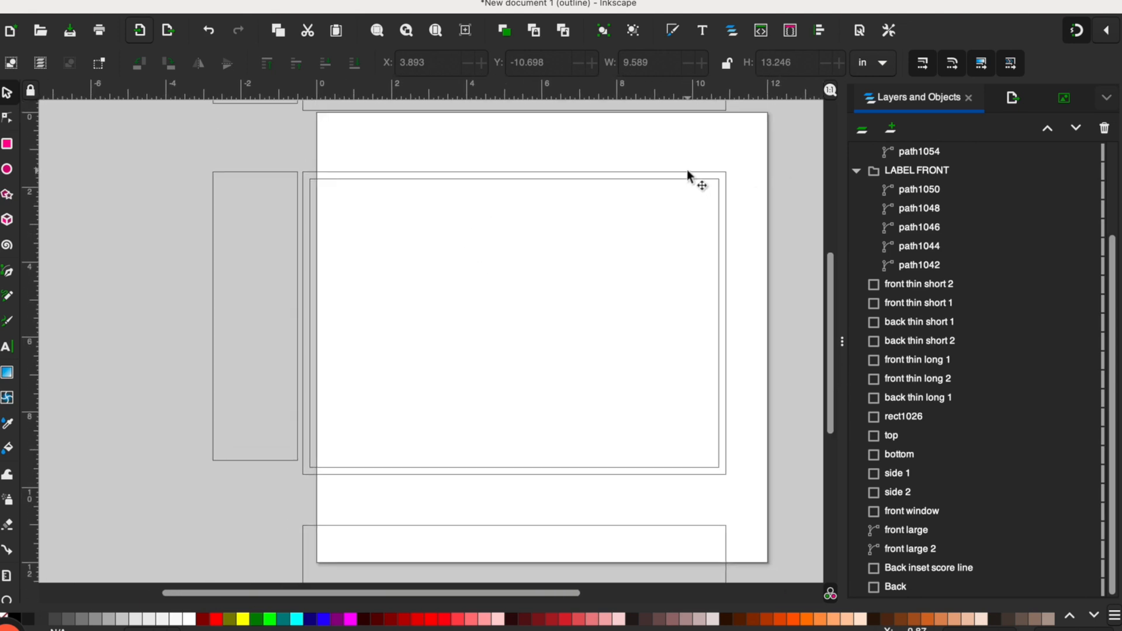
pyautogui.click(687, 174)
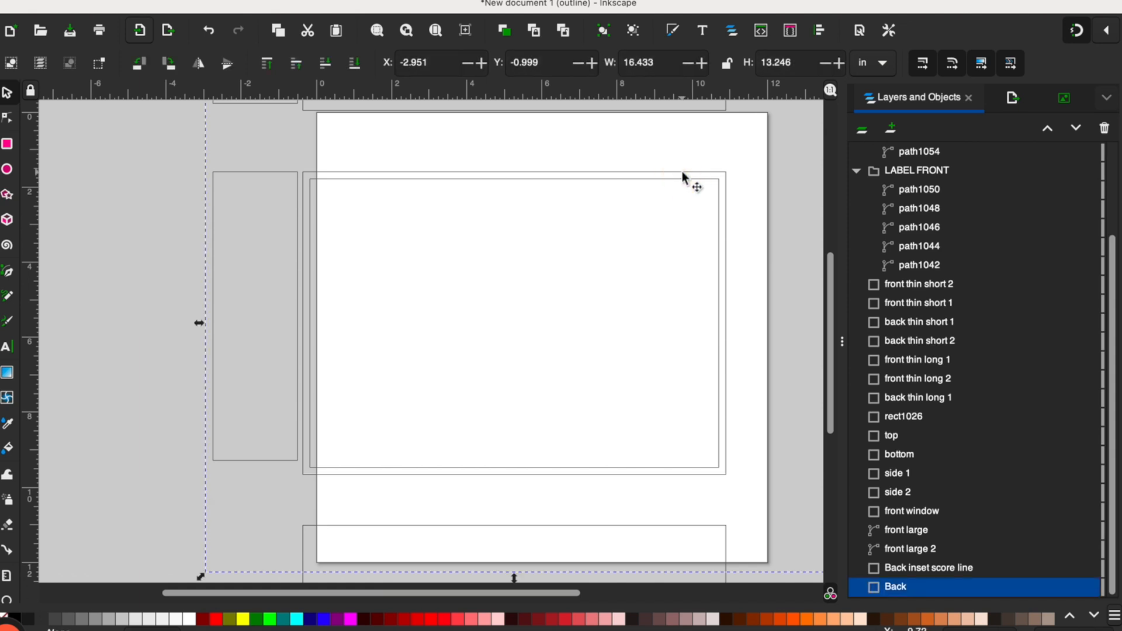
pyautogui.click(812, 231)
pyautogui.click(727, 216)
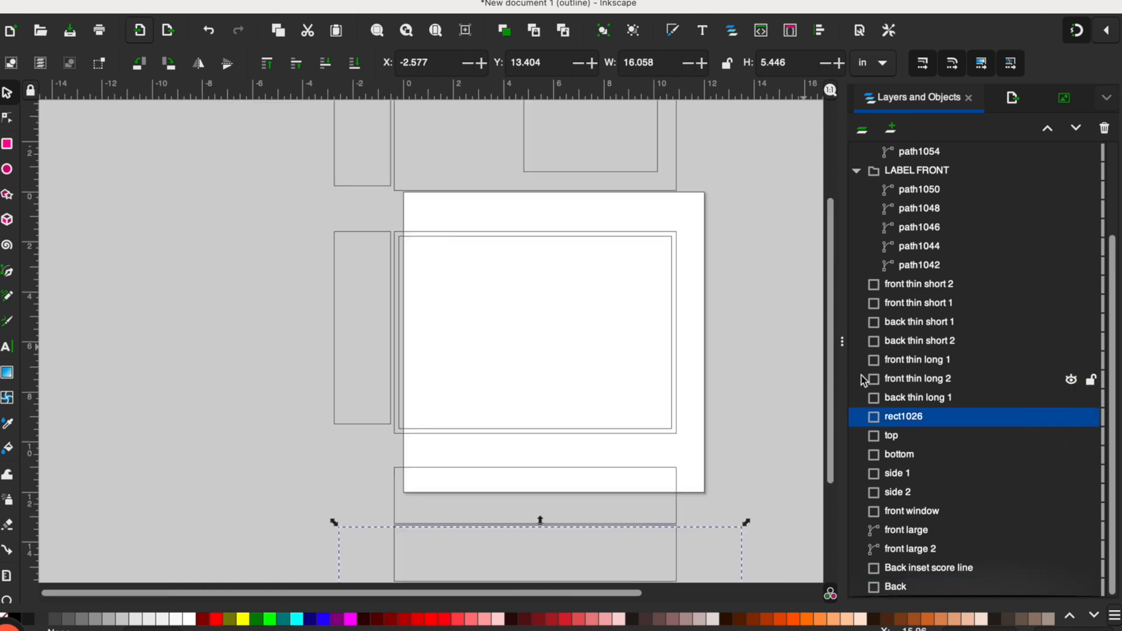
# Rename the still unnamed thin strip rect1026 as "back thin long 2"
pyautogui.scroll(-8, 771, 361)
pyautogui.scroll(1, 771, 361)
pyautogui.moveTo(1073, 418)
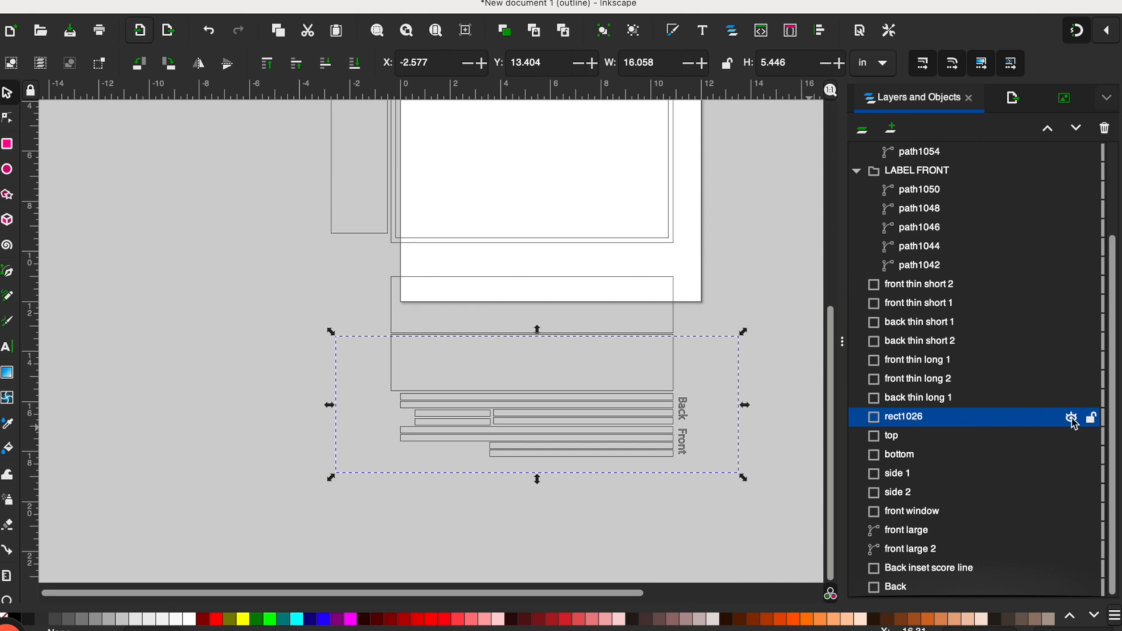
pyautogui.click(959, 398)
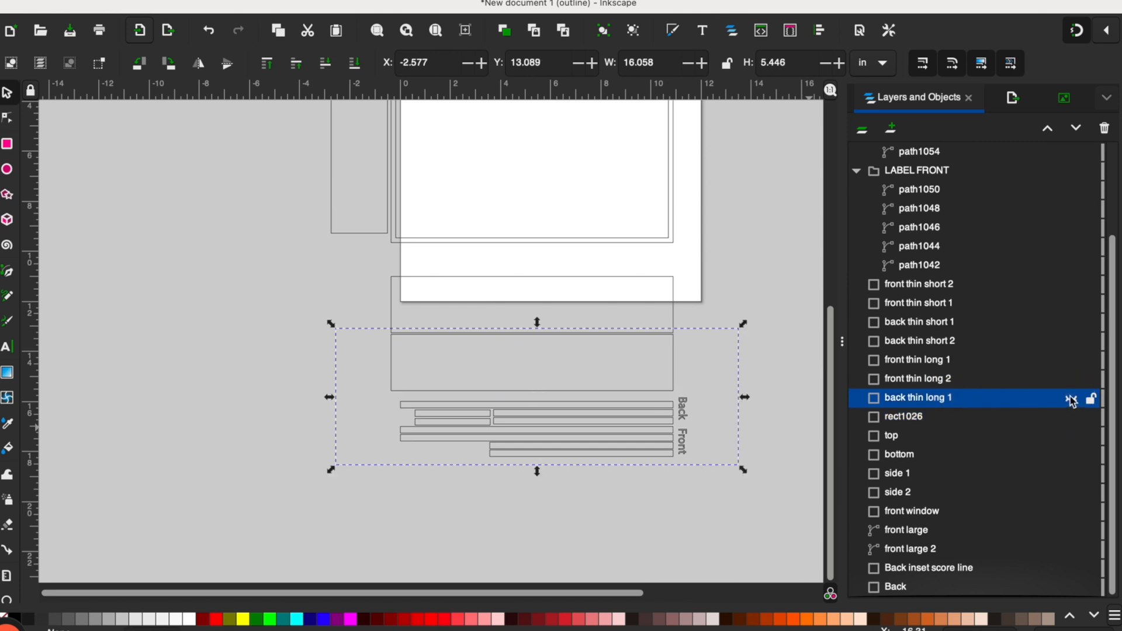
pyautogui.click(912, 417)
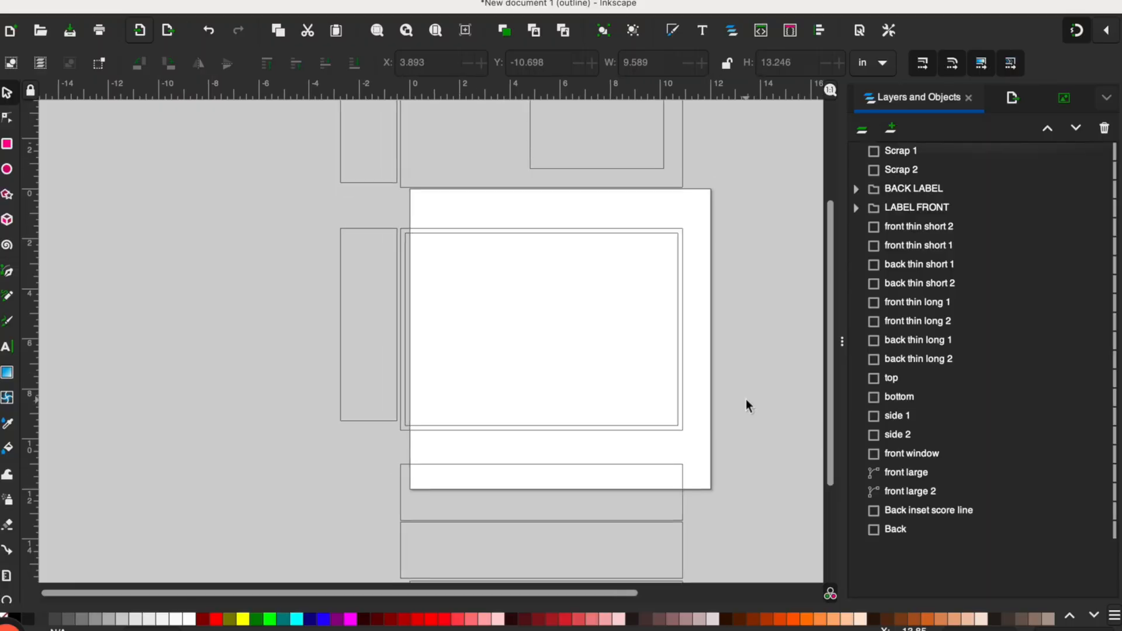
# Duplicate "Back inset score line" and place the copy exactly over the original
pyautogui.scroll(1, 526, 327)
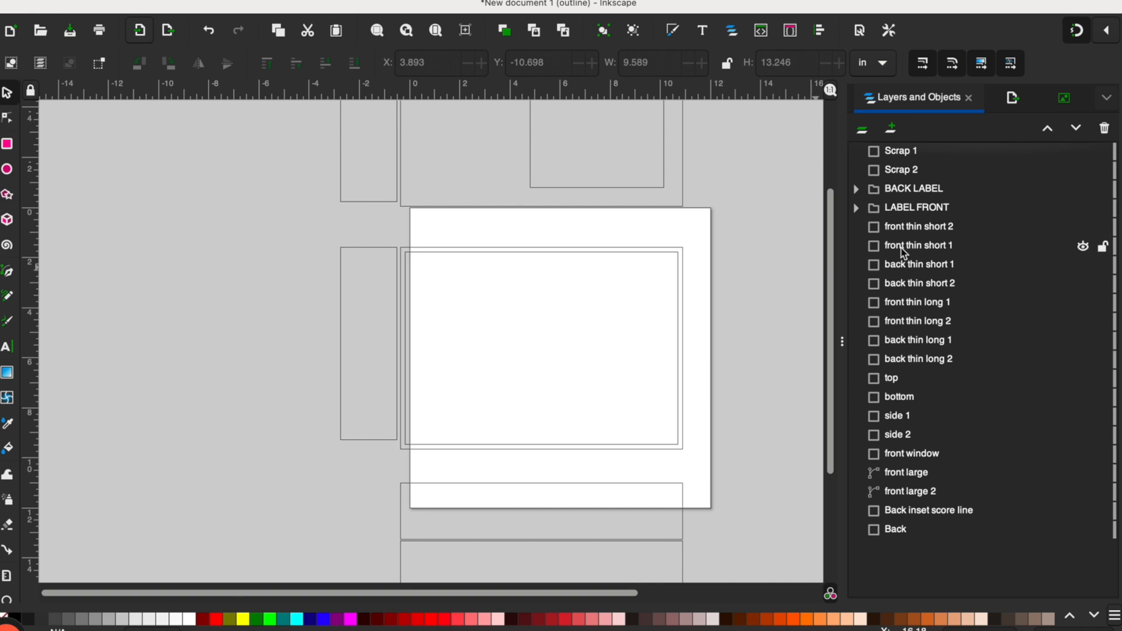
pyautogui.click(914, 512)
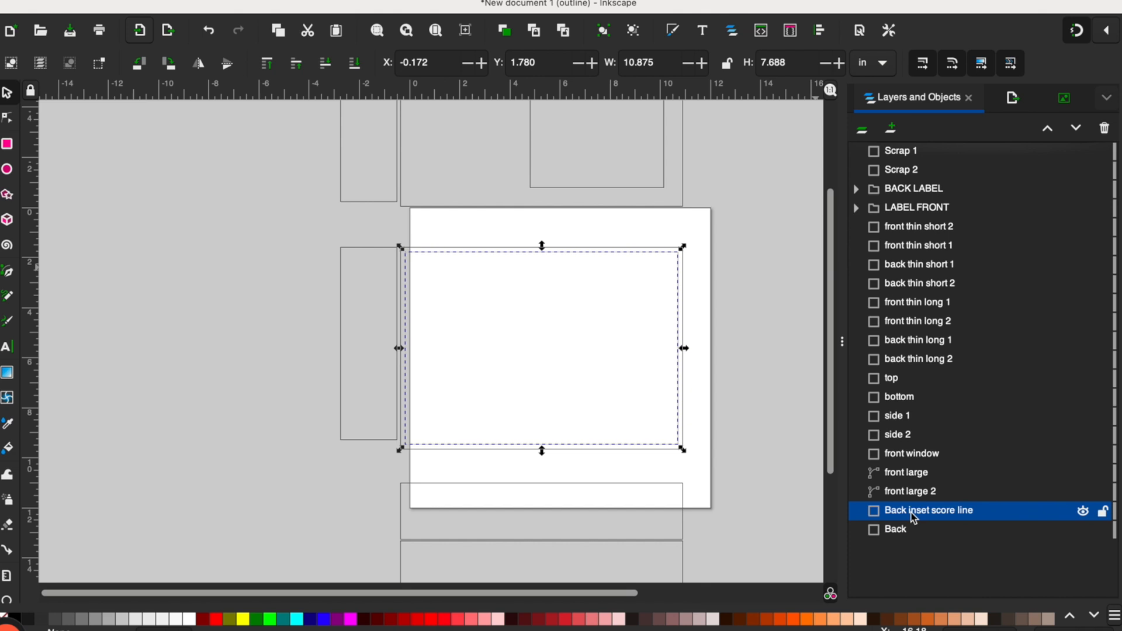
pyautogui.press('super+v')
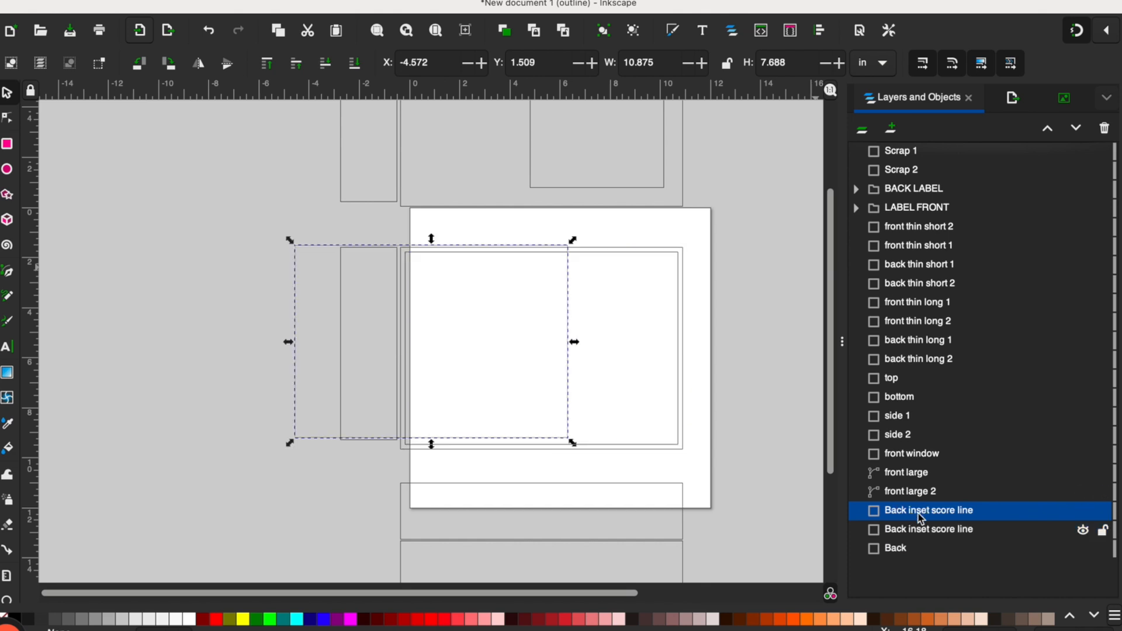
pyautogui.moveTo(593, 388); pyautogui.dragTo(678, 396)
pyautogui.click(734, 397)
# Duplicate the "Back" rectangle and snap the copy corner to corner onto the original
pyautogui.click(897, 548)
pyautogui.hotkey('ctrl', 'c')
pyautogui.hotkey('ctrl', 'v')
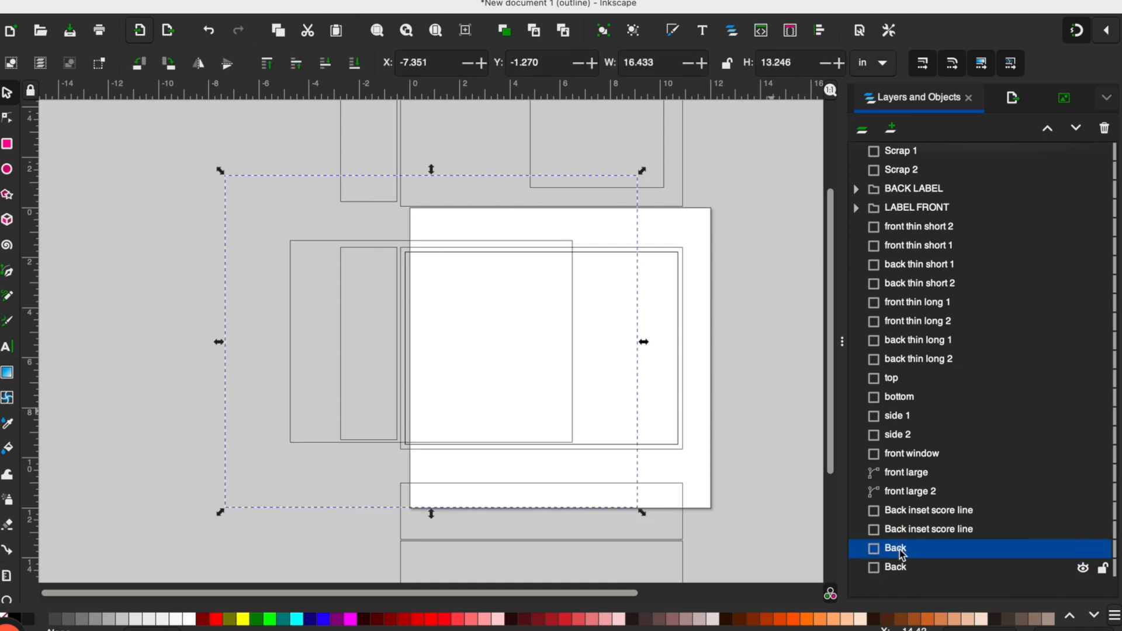
pyautogui.moveTo(568, 239); pyautogui.dragTo(684, 247)
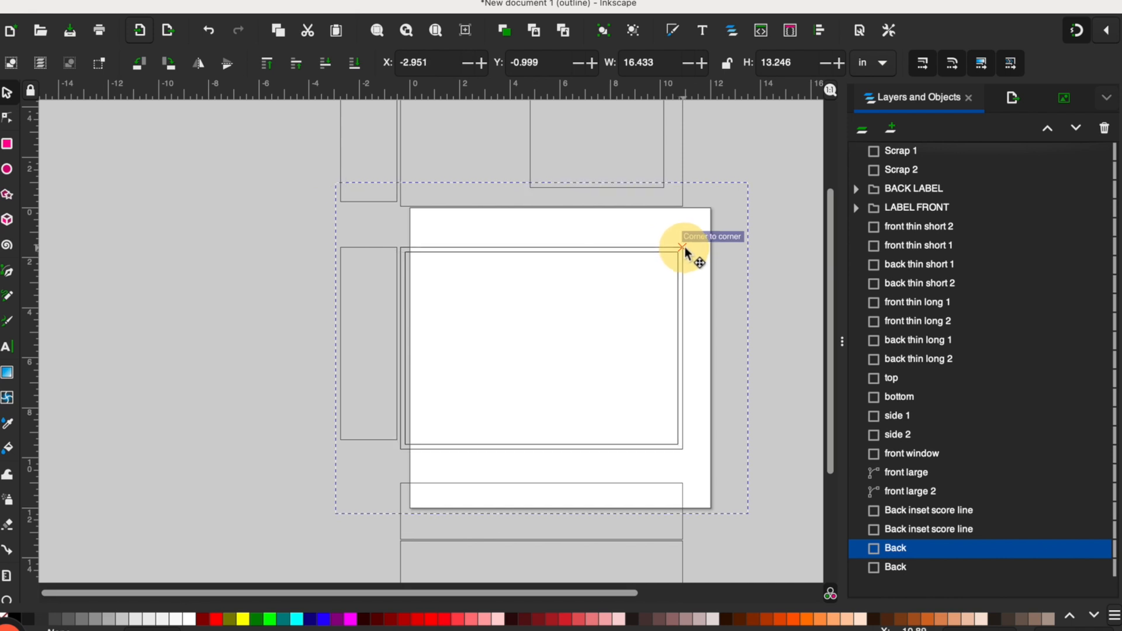
pyautogui.press('Escape')
# Draw a cutting rectangle about 8.75 by 9.5 in covering the right part of the back panel, extending beyond its outer edges
pyautogui.click(14, 144)
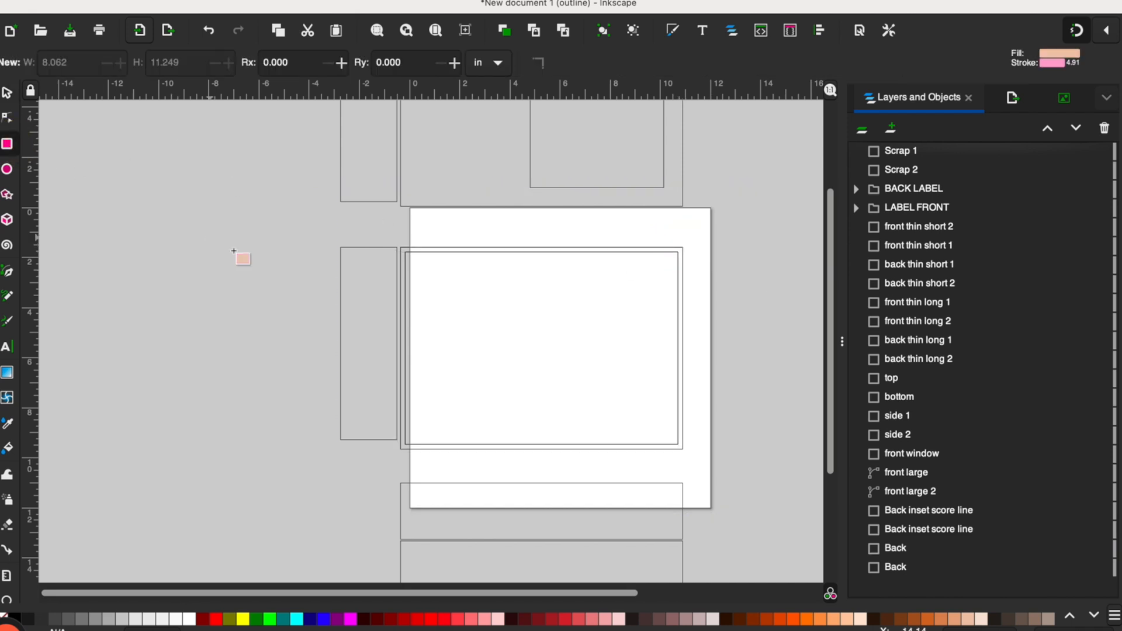
pyautogui.moveTo(739, 228); pyautogui.dragTo(502, 411)
pyautogui.moveTo(525, 454)
pyautogui.mouseDown()
pyautogui.moveTo(544, 458)
pyautogui.moveTo(533, 467)
pyautogui.mouseUp()
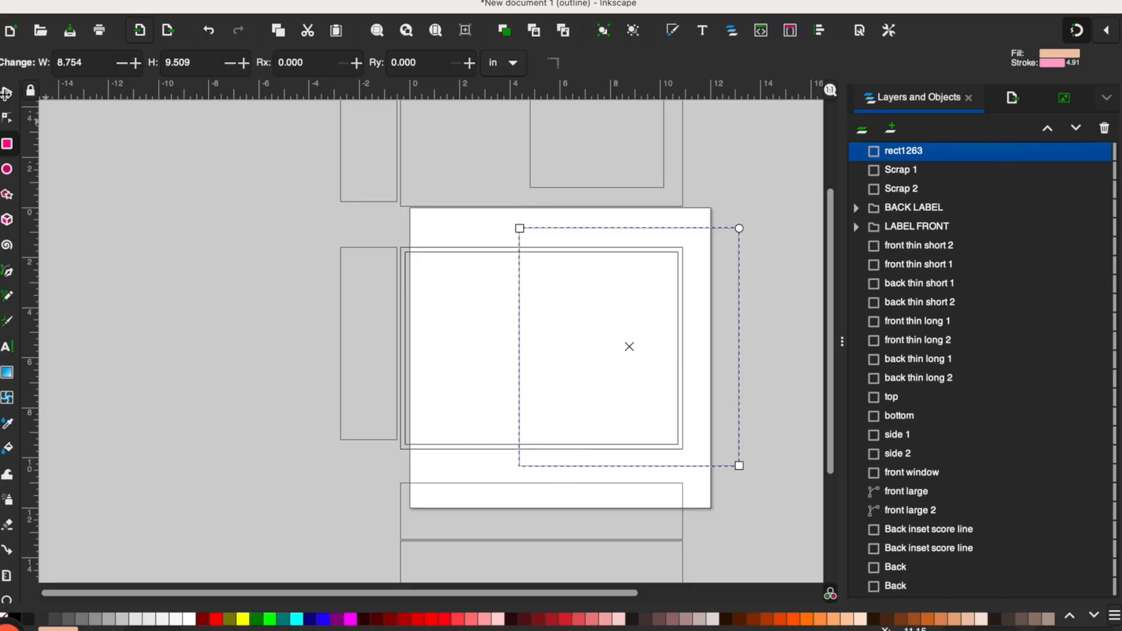
# Place a copy of the cutting rectangle over the back panel's left part, its right edge flush with the first one's left edge
pyautogui.click(7, 92)
pyautogui.click(505, 194)
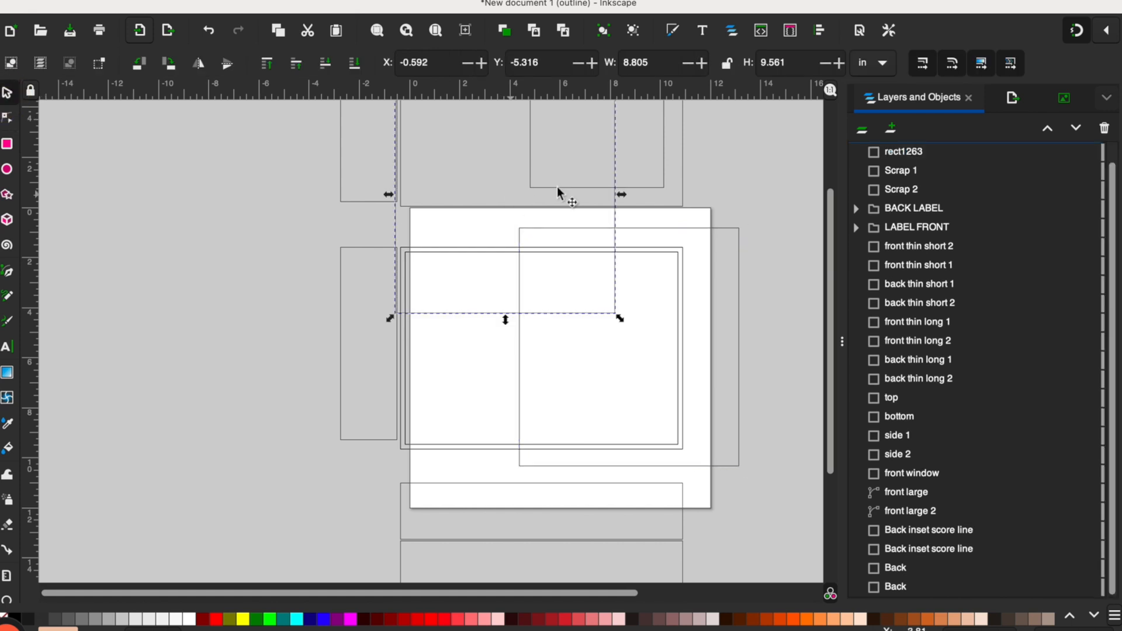
pyautogui.moveTo(614, 199); pyautogui.dragTo(515, 364)
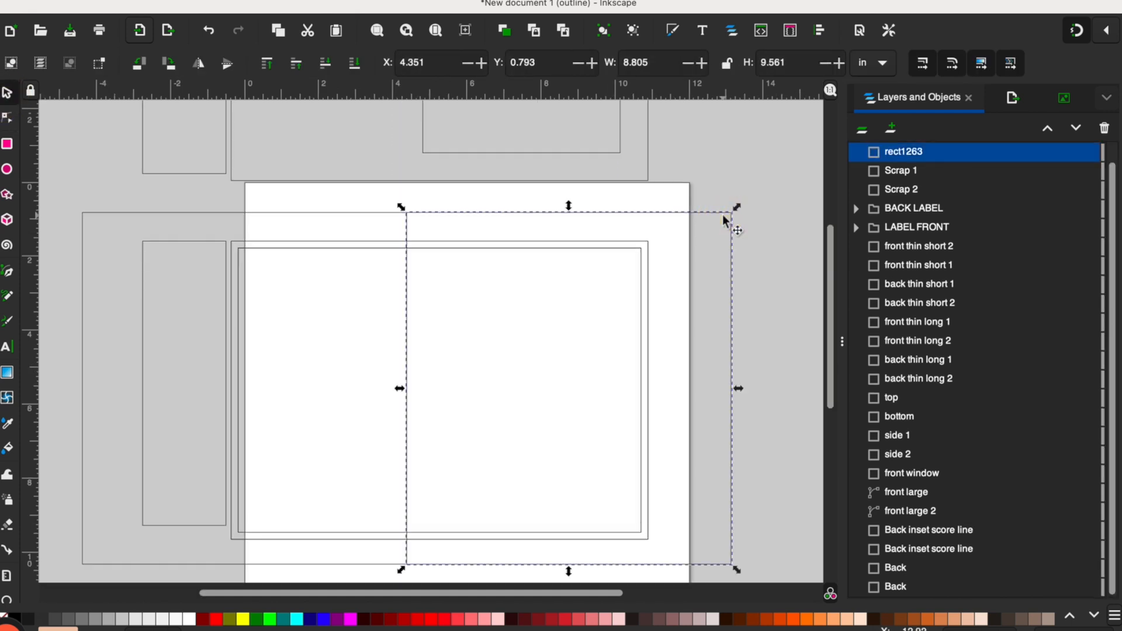
# Subtract the right cutting rectangle from the upper "Back" copy with Difference, keeping the panel's left half
pyautogui.keyDown('shift'); pyautogui.click(651, 245); pyautogui.keyUp('shift')
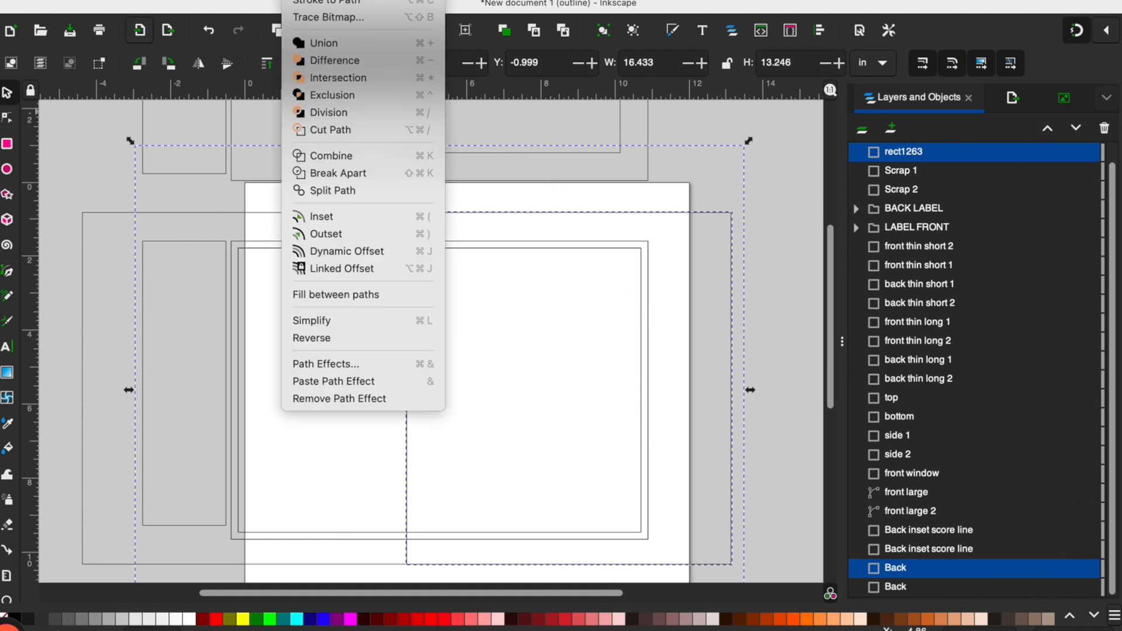
pyautogui.click(338, 61)
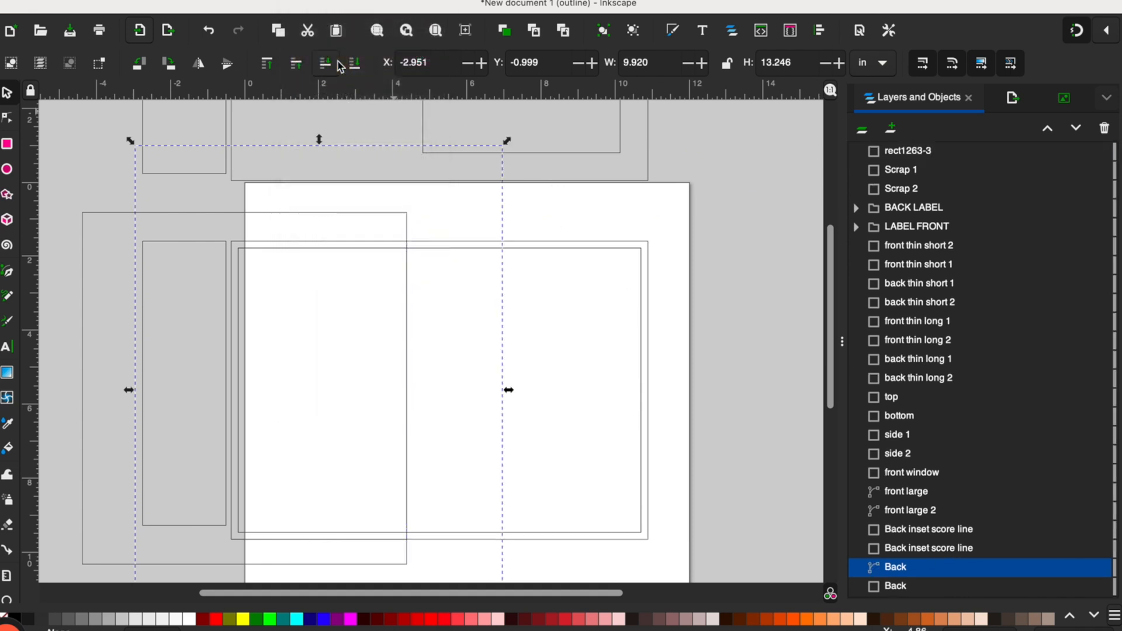
pyautogui.click(417, 282)
# Subtract the left cutting rectangle from the other "Back" rectangle with Difference, keeping the panel's right half
pyautogui.click(377, 213)
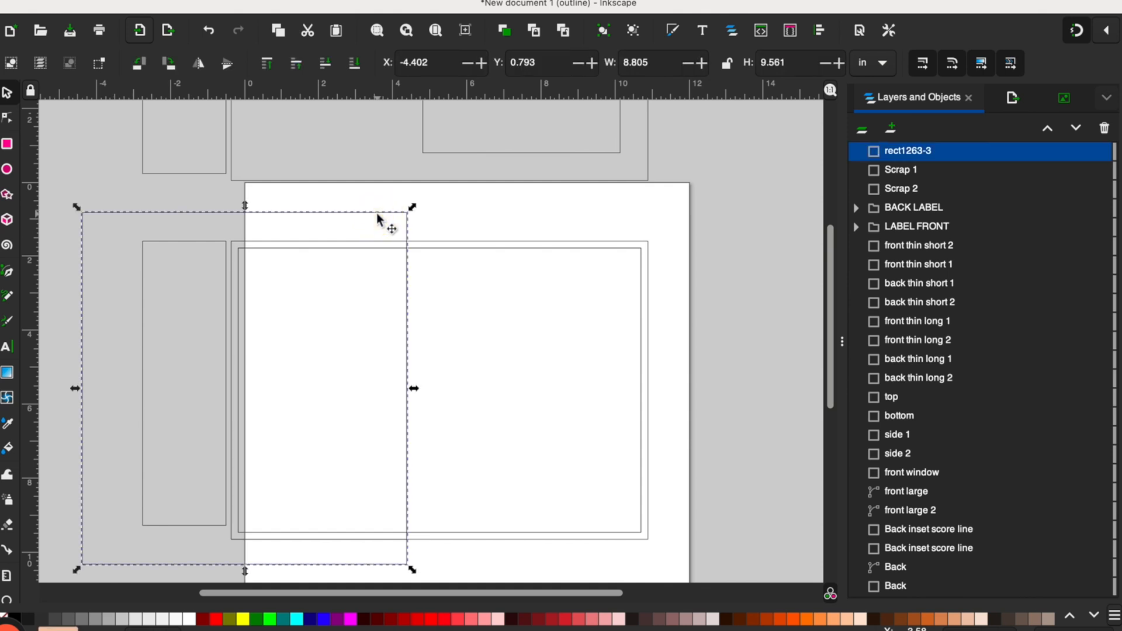
pyautogui.keyDown('shift'); pyautogui.click(610, 245); pyautogui.keyUp('shift')
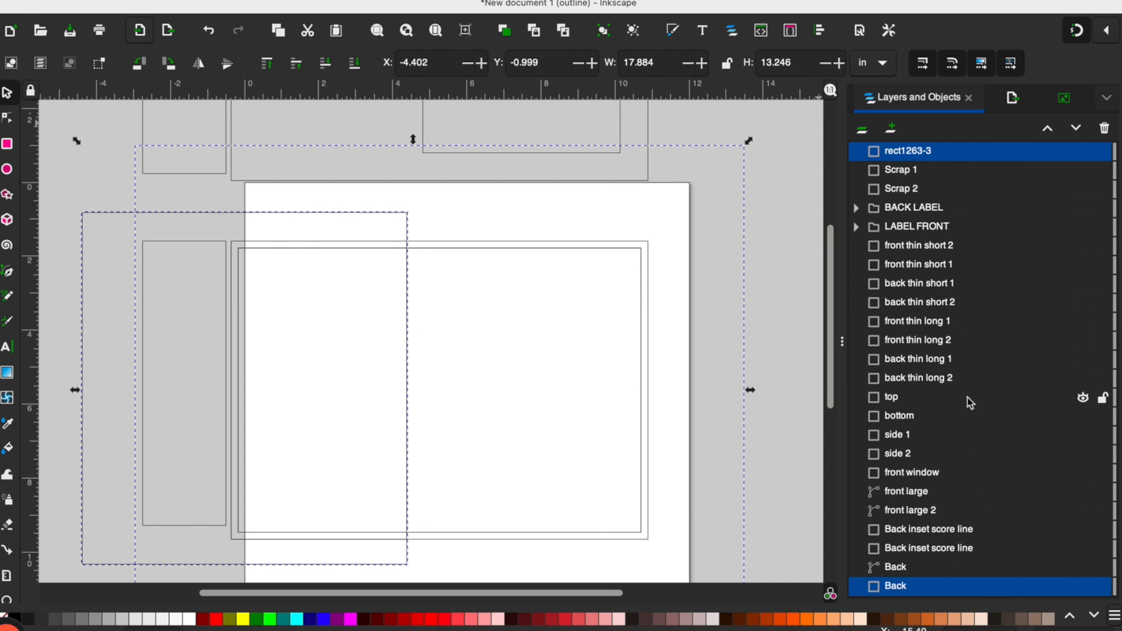
pyautogui.click(292, 1)
pyautogui.click(331, 62)
pyautogui.click(764, 333)
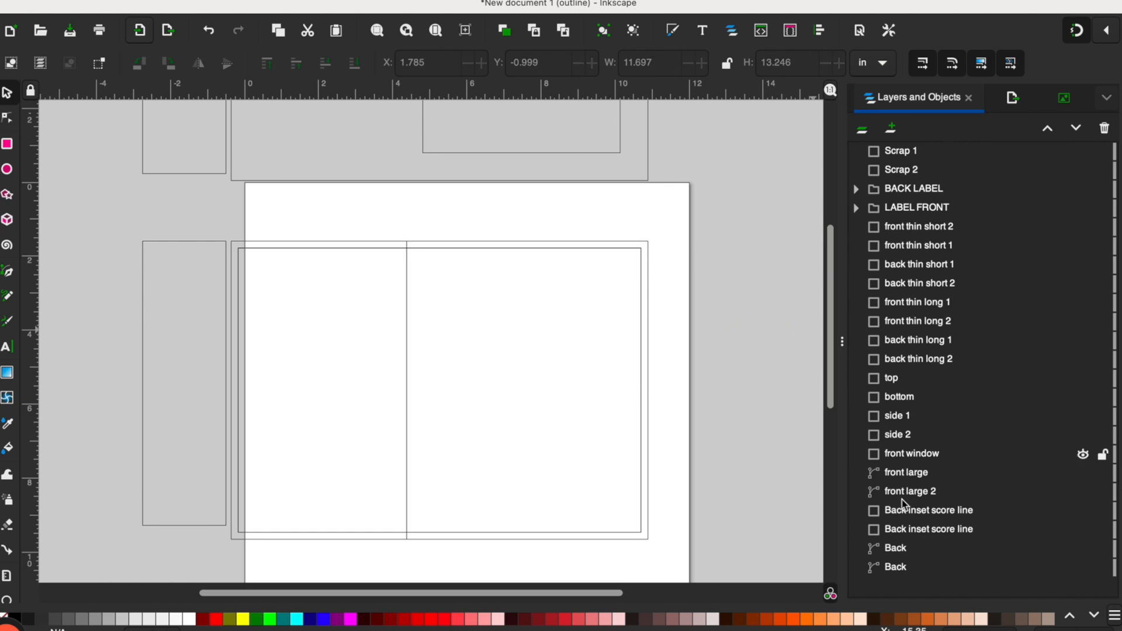
# Move the right half of "Back" about 0.7 in to the right, leaving a narrow gap between the halves
pyautogui.click(891, 547)
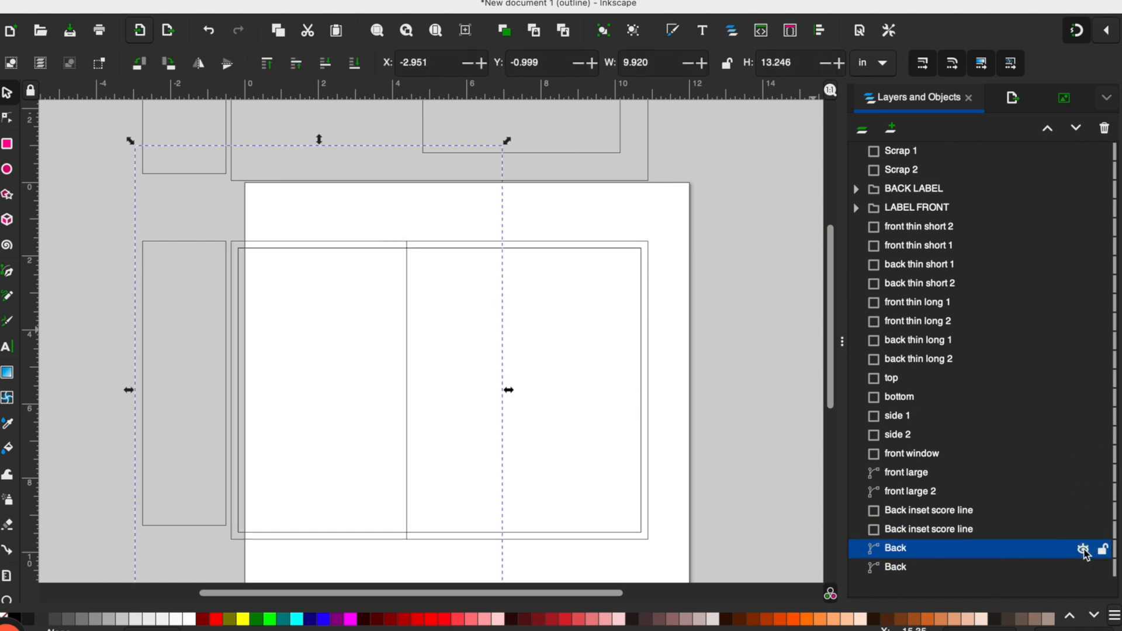
pyautogui.click(1082, 574)
pyautogui.click(1082, 573)
pyautogui.click(1082, 574)
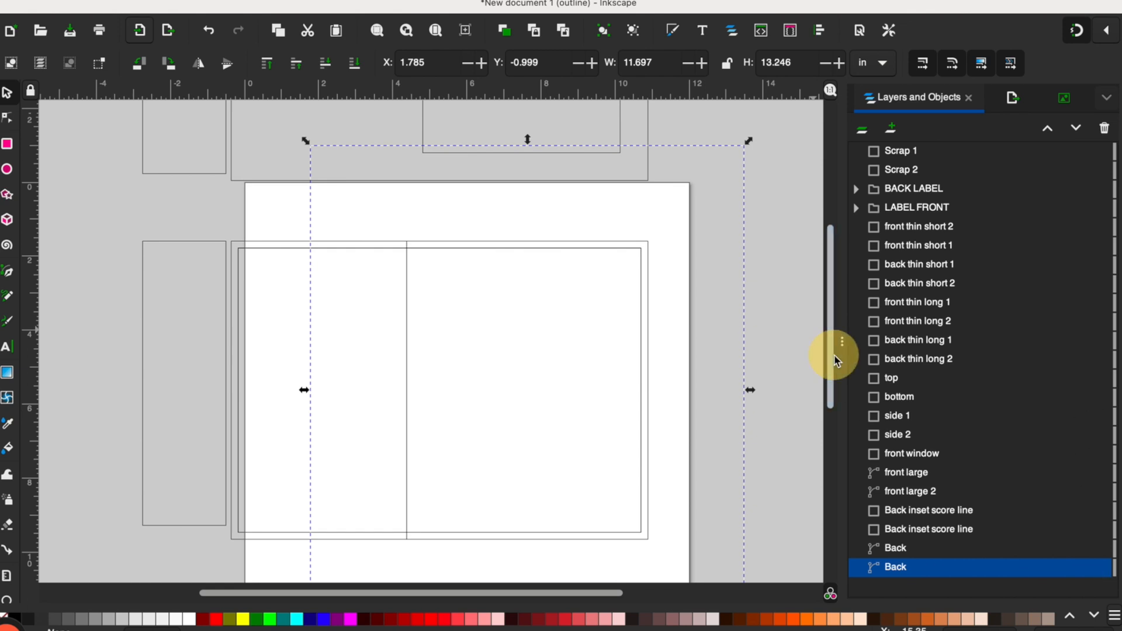
pyautogui.click(783, 300)
pyautogui.moveTo(648, 245); pyautogui.dragTo(673, 240)
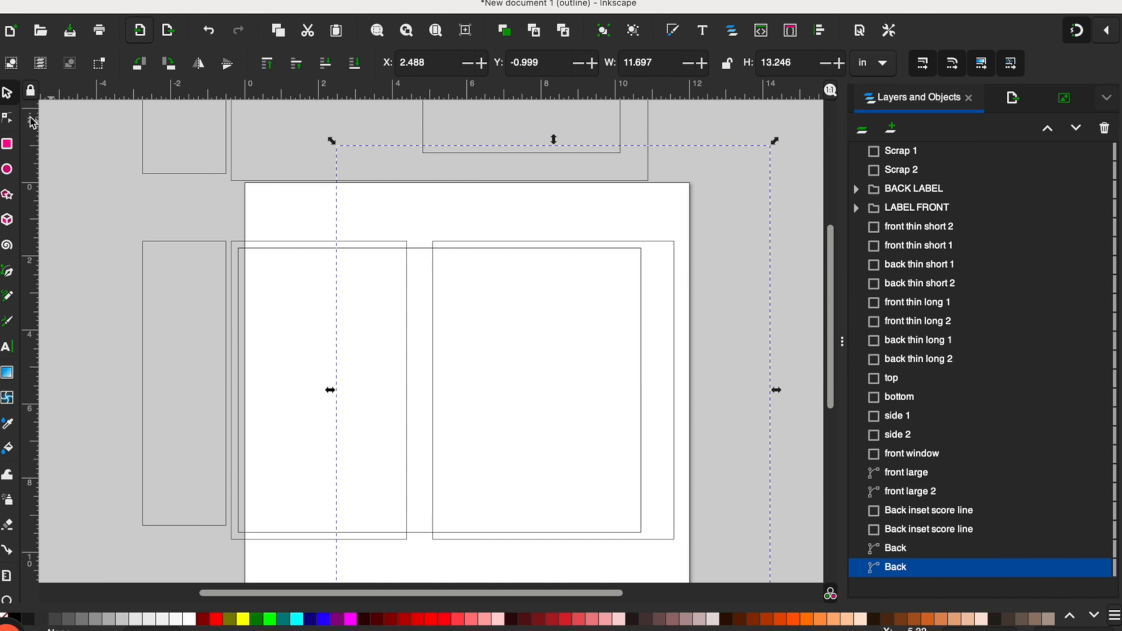
# Delete the facing inner edge segments of both "Back" halves between their corner nodes
pyautogui.click(7, 118)
pyautogui.click(433, 374)
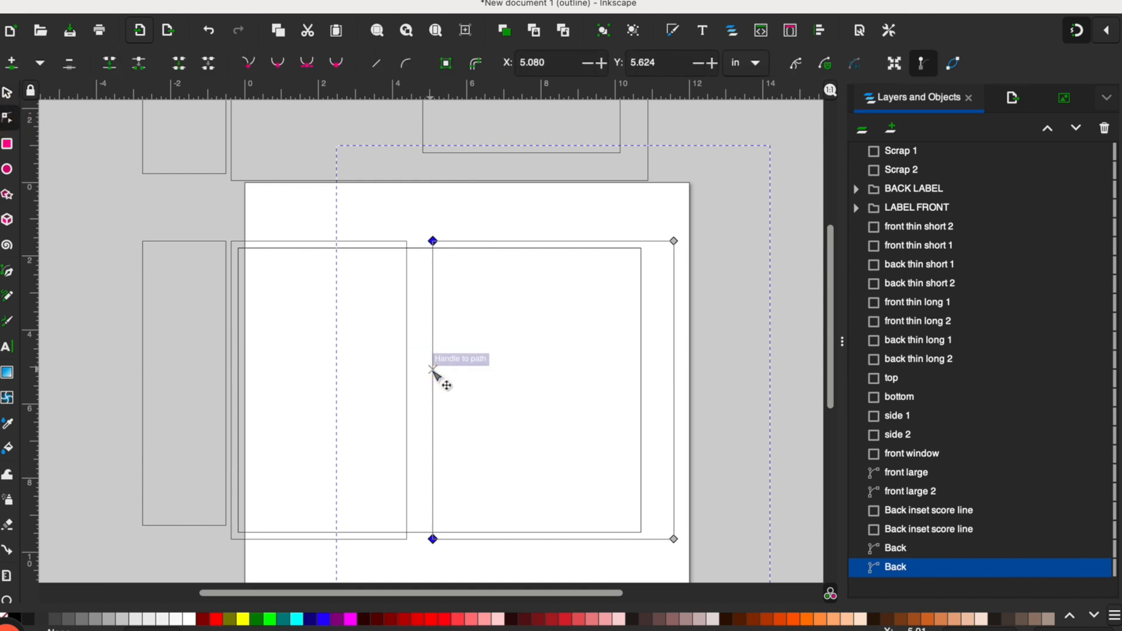
pyautogui.click(209, 63)
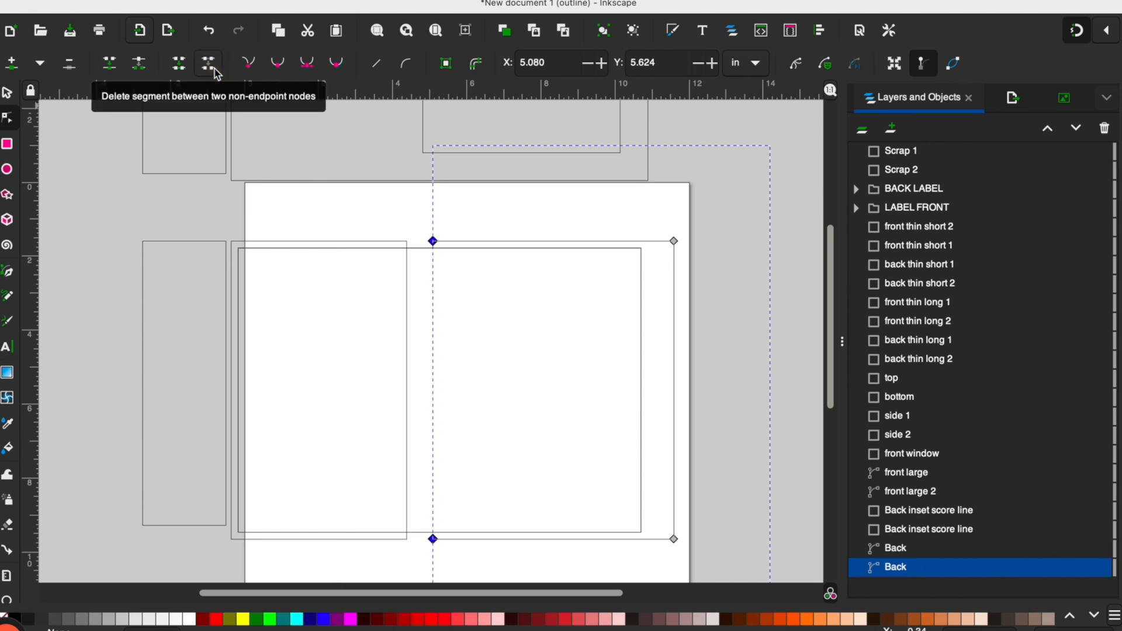
pyautogui.click(407, 331)
pyautogui.doubleClick(412, 331)
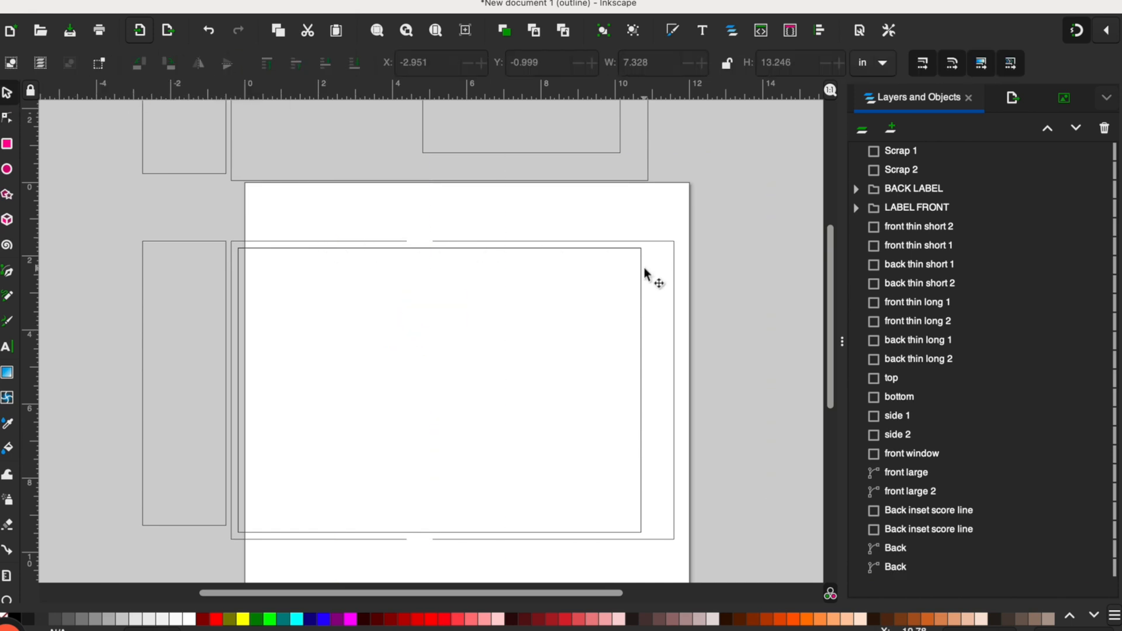
# Move the right "Back" half left until its open ends meet the left half, nudging it to close the remaining gap
pyautogui.moveTo(674, 283); pyautogui.dragTo(659, 239)
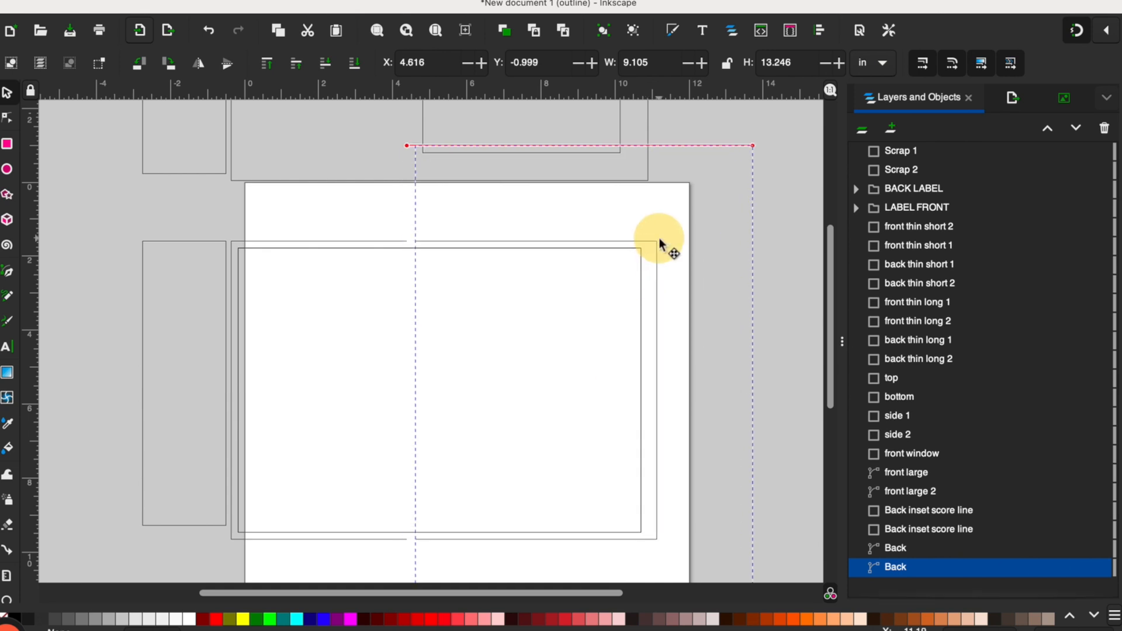
pyautogui.moveTo(659, 244); pyautogui.dragTo(658, 243)
pyautogui.hotkey('shift', 'Left')
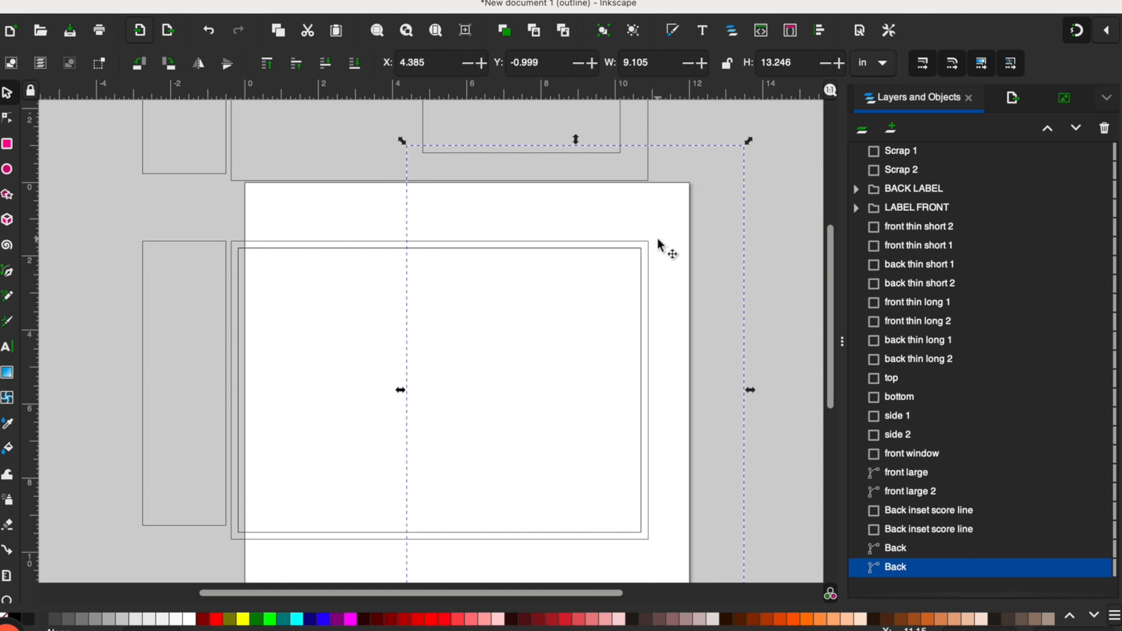
pyautogui.click(779, 284)
pyautogui.scroll(2, 411, 266)
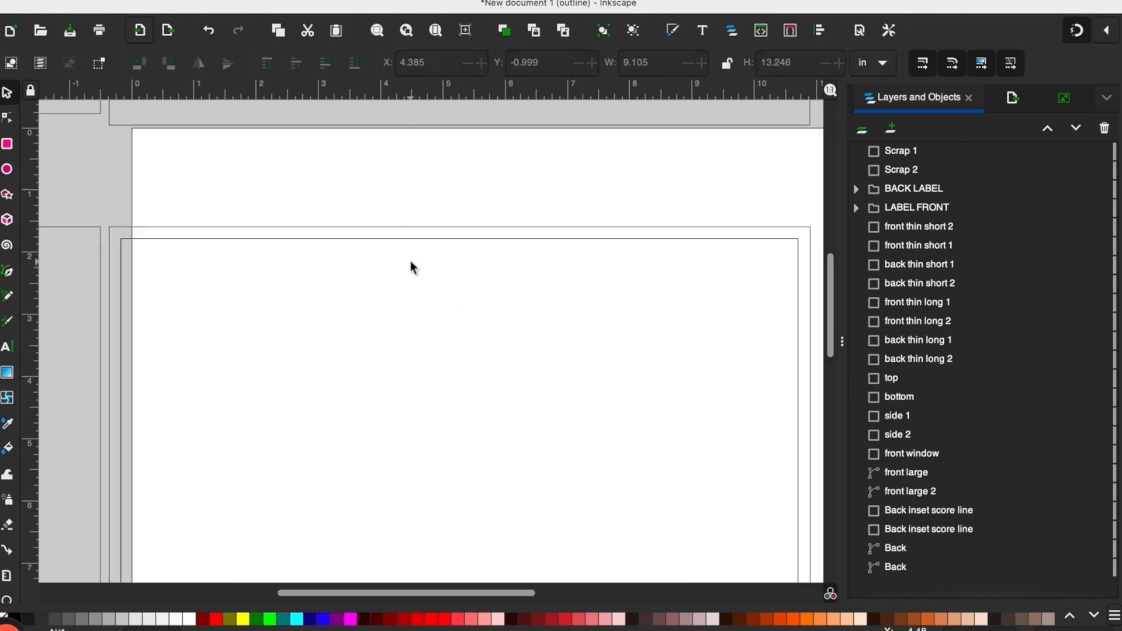
pyautogui.click(479, 221)
pyautogui.press('Left')
pyautogui.press('Escape')
pyautogui.scroll(-2, 433, 311)
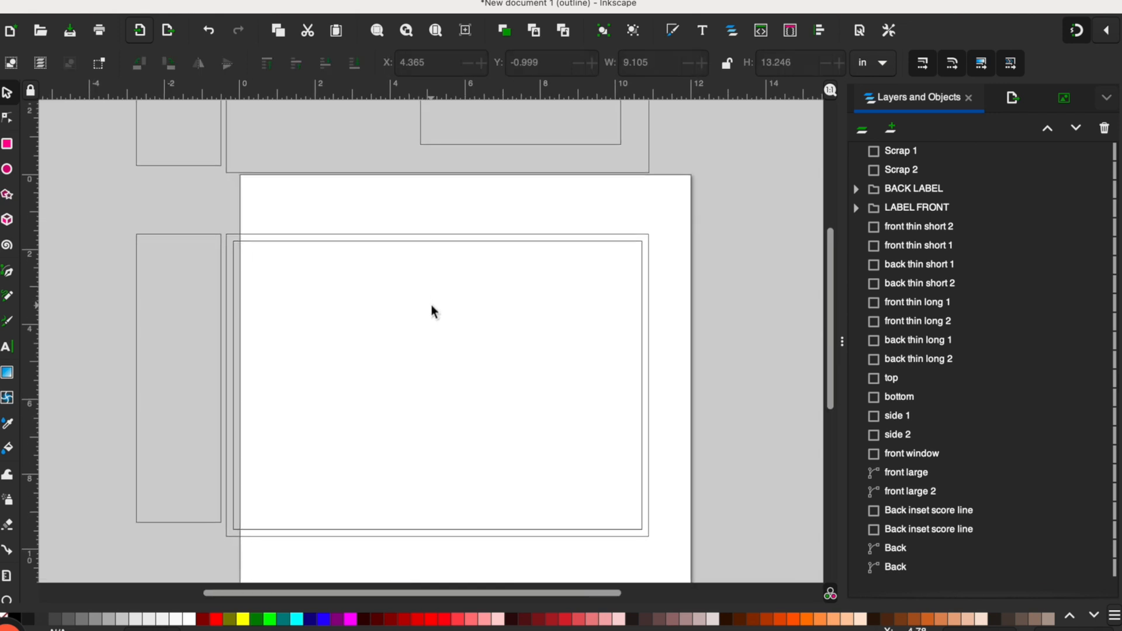
# Draw a new cutting rectangle about 8.0 by 9.4 in over the right part of the back inset score line
pyautogui.scroll(-1, 433, 311)
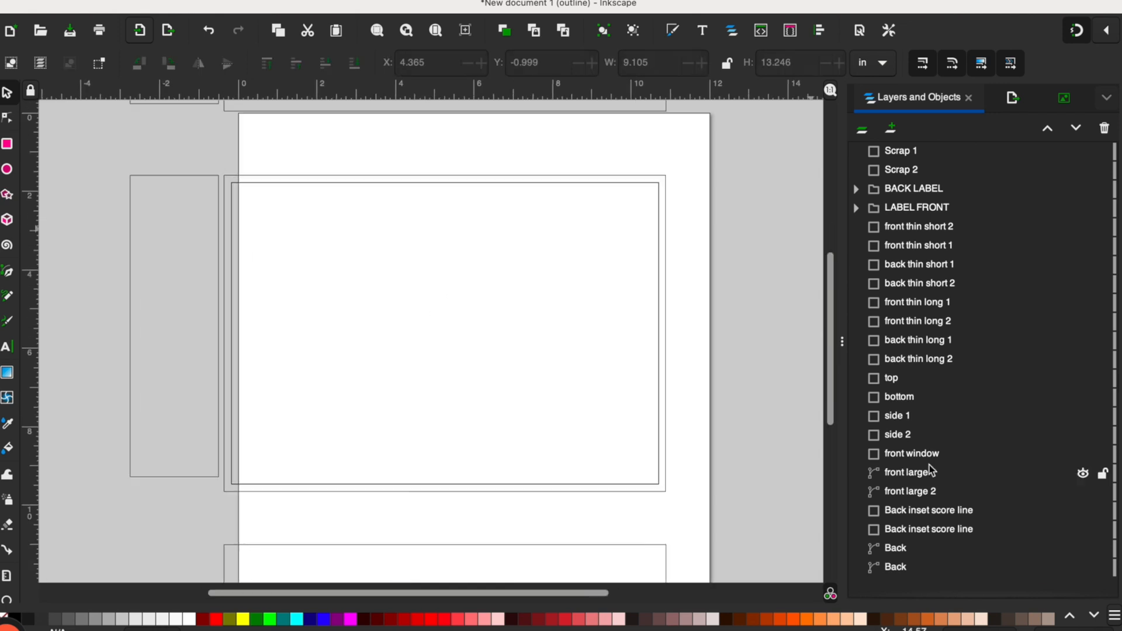
pyautogui.click(7, 144)
pyautogui.moveTo(738, 145); pyautogui.dragTo(424, 516)
# Duplicate the new cutting rectangle and place the copy over the score line's left part, edge to edge with the first
pyautogui.hotkey('ctrl', 'c')
pyautogui.hotkey('ctrl', 'v')
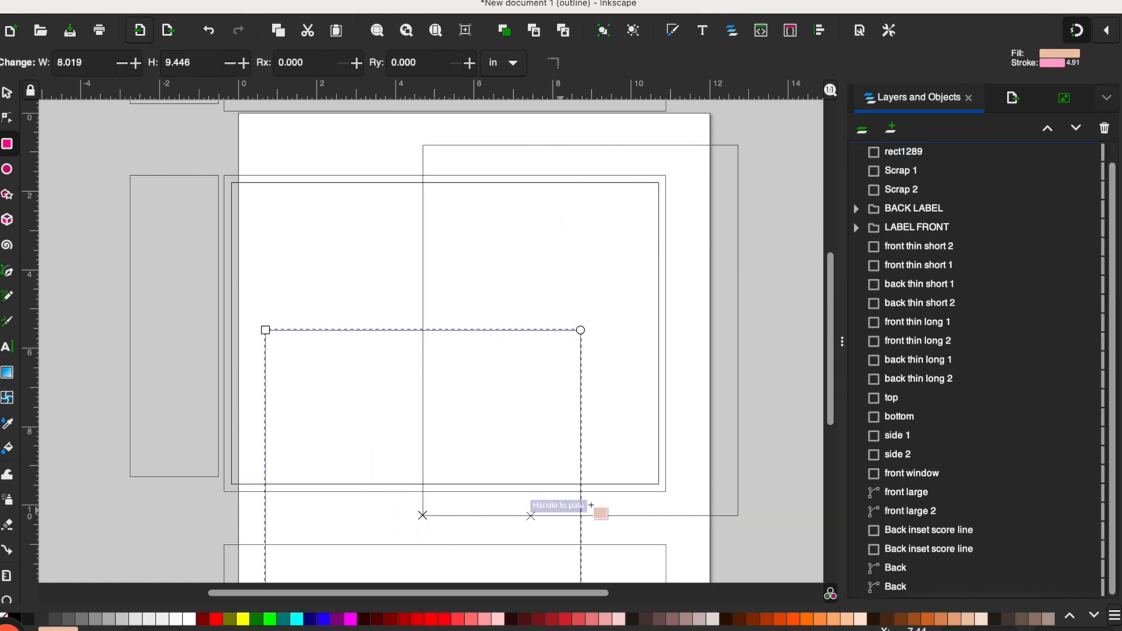
pyautogui.press('s')
pyautogui.moveTo(554, 336); pyautogui.dragTo(392, 157)
pyautogui.click(719, 169)
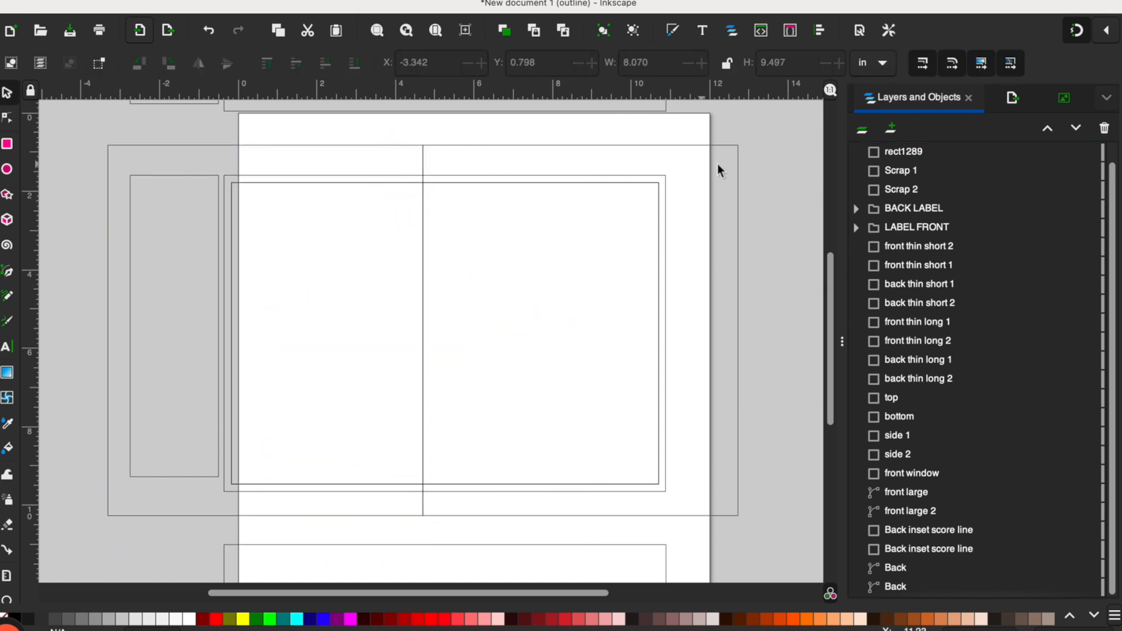
# Subtract the right cutting rectangle from one copy of the back inset score line using Difference
pyautogui.click(738, 152)
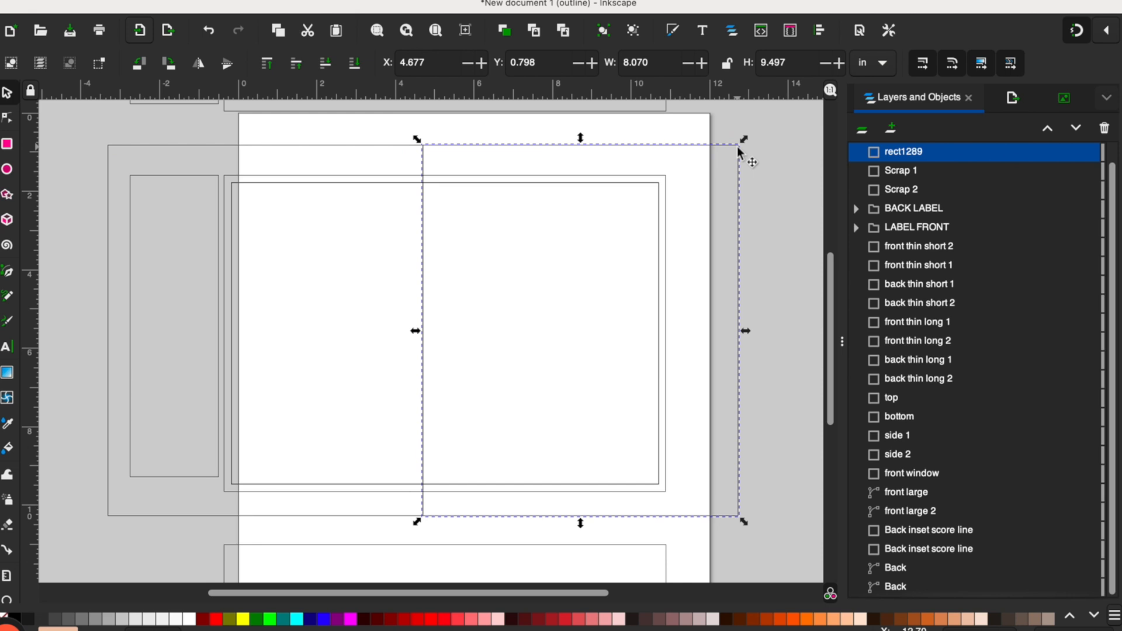
pyautogui.keyDown('shift'); pyautogui.click(657, 238); pyautogui.keyUp('shift')
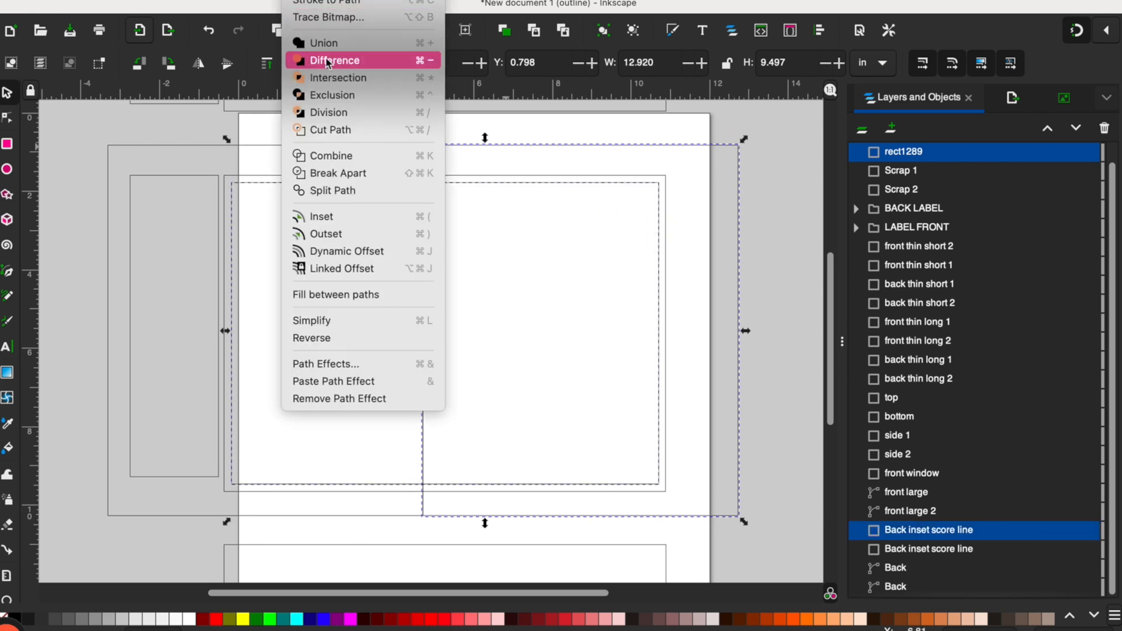
pyautogui.click(329, 64)
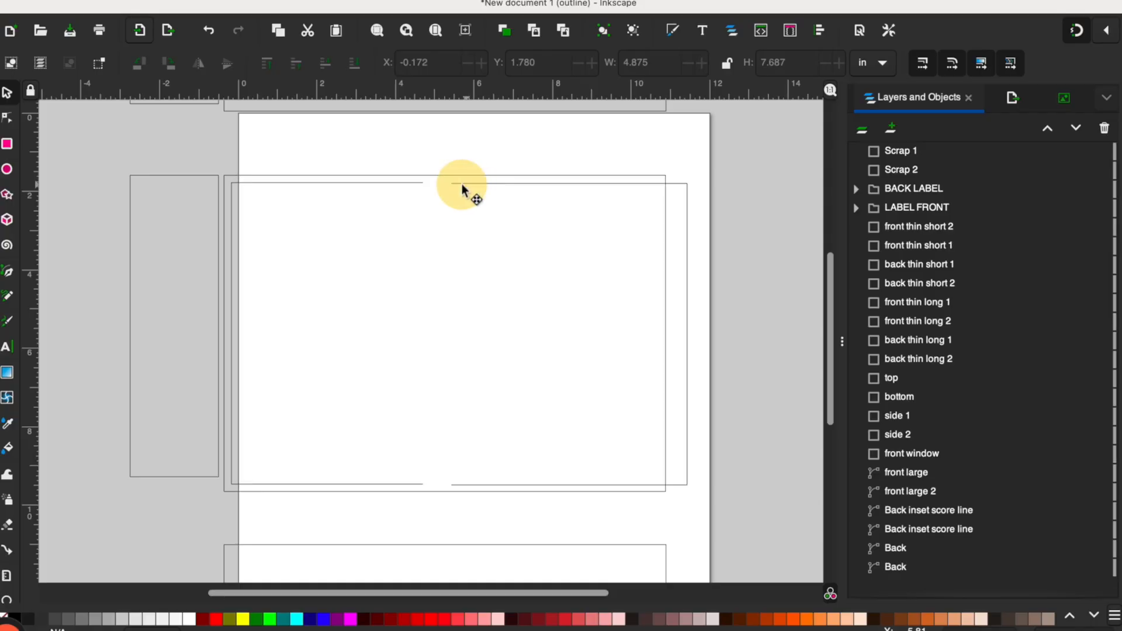
# Move the right half of the back inset score line left until its open ends meet the left half
pyautogui.moveTo(461, 186); pyautogui.dragTo(448, 185)
pyautogui.click(476, 262)
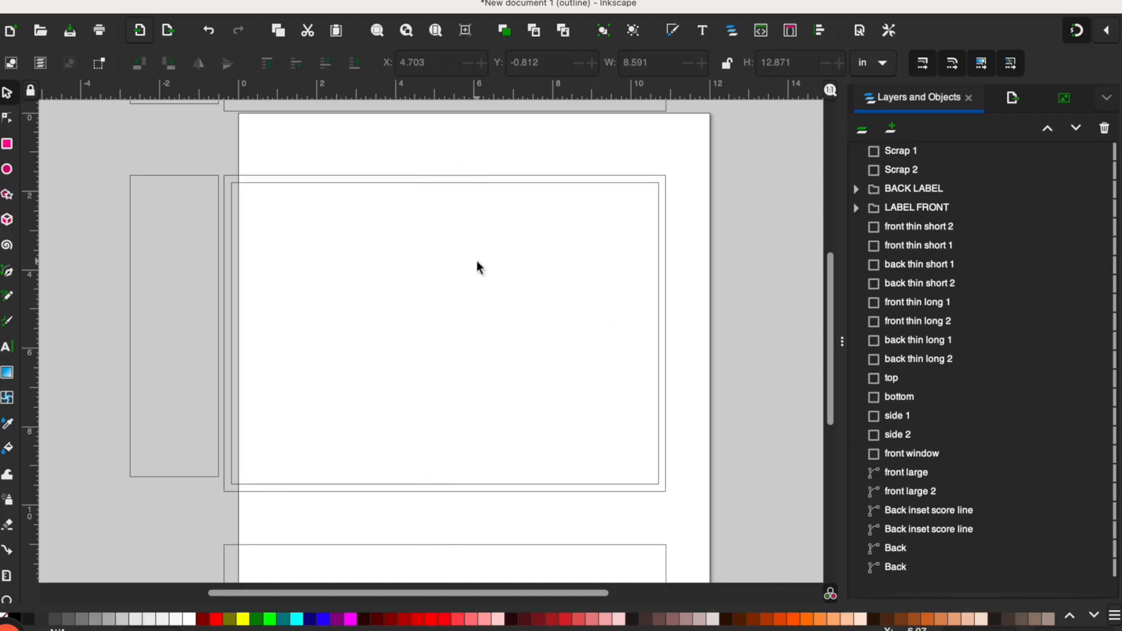
# Duplicate the bottom piece and the top piece, keeping each copy exactly over its original
pyautogui.scroll(2, 476, 263)
pyautogui.hscroll(-3, 476, 263)
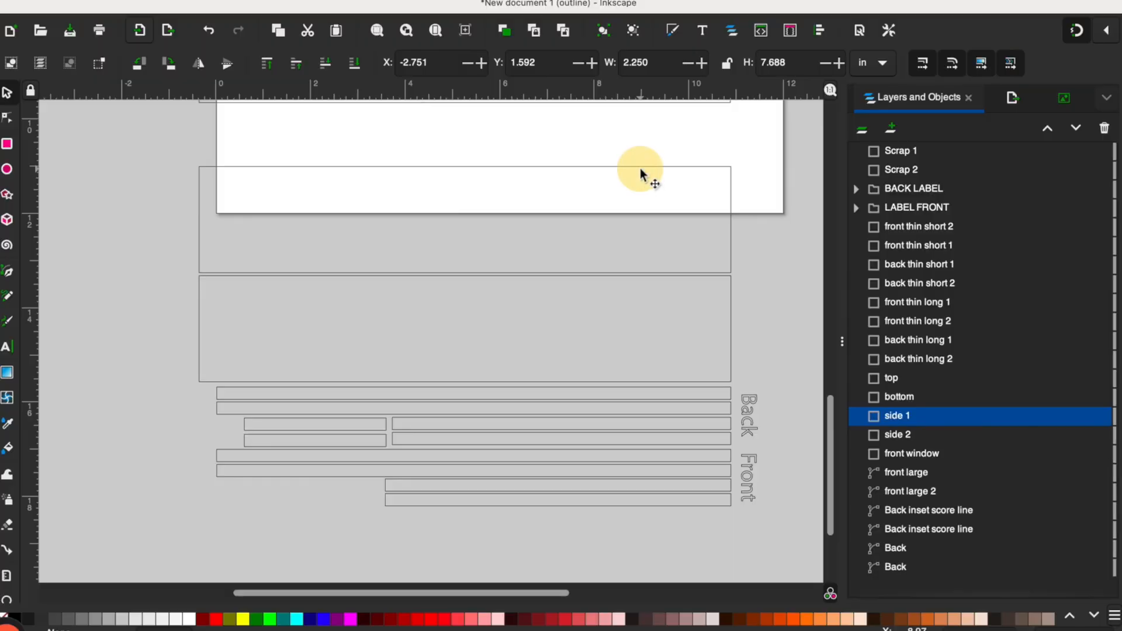
pyautogui.click(640, 168)
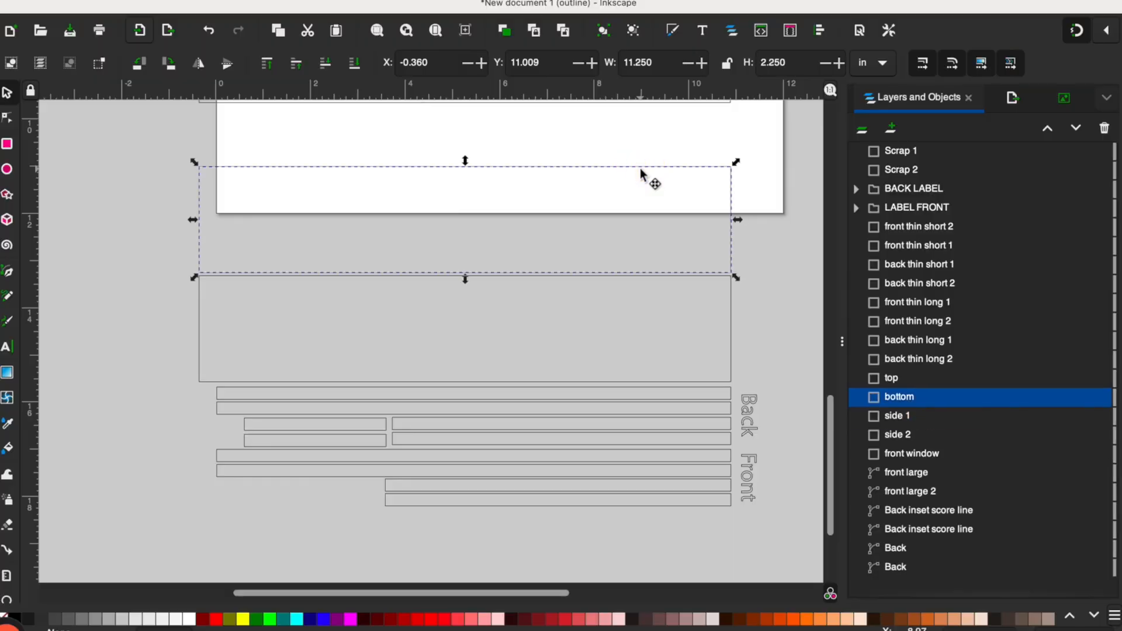
pyautogui.press('super+v')
pyautogui.moveTo(747, 222); pyautogui.dragTo(583, 272)
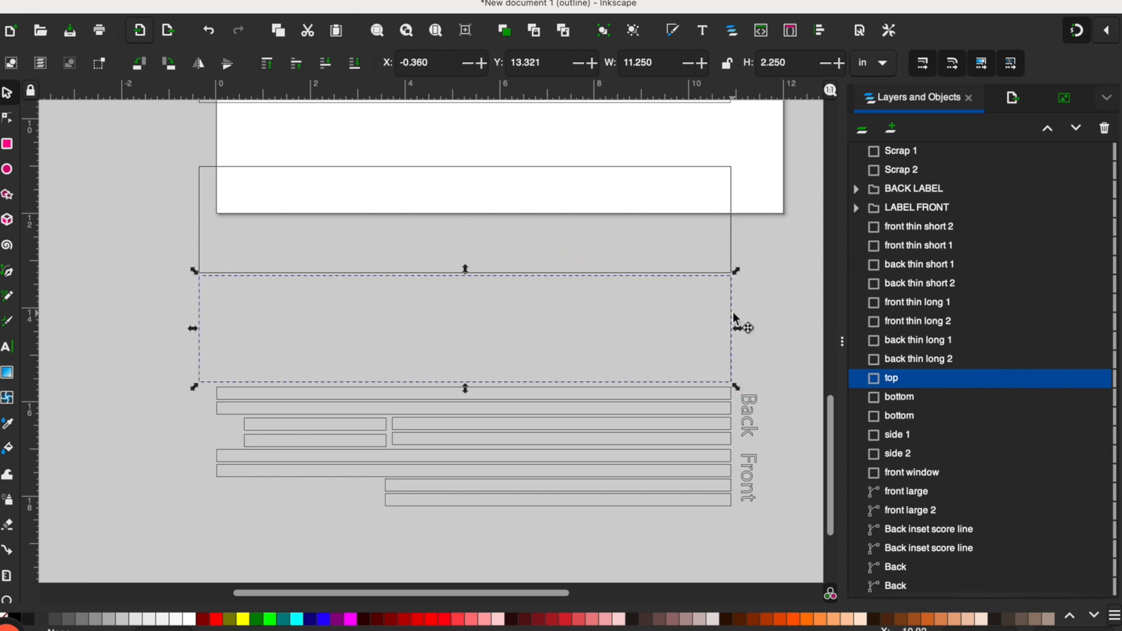
pyautogui.press('super+v')
pyautogui.moveTo(699, 366); pyautogui.dragTo(494, 391)
pyautogui.click(759, 314)
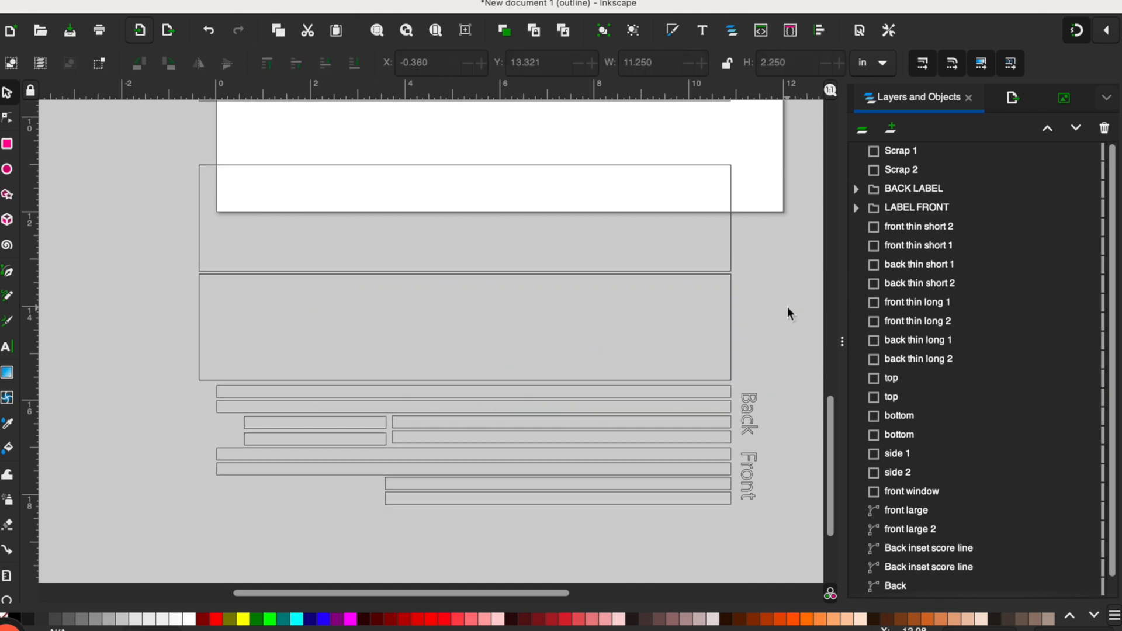
# Duplicate the "back thin long 1" and "back thin long 2" strips in place
pyautogui.scroll(-3, 788, 306)
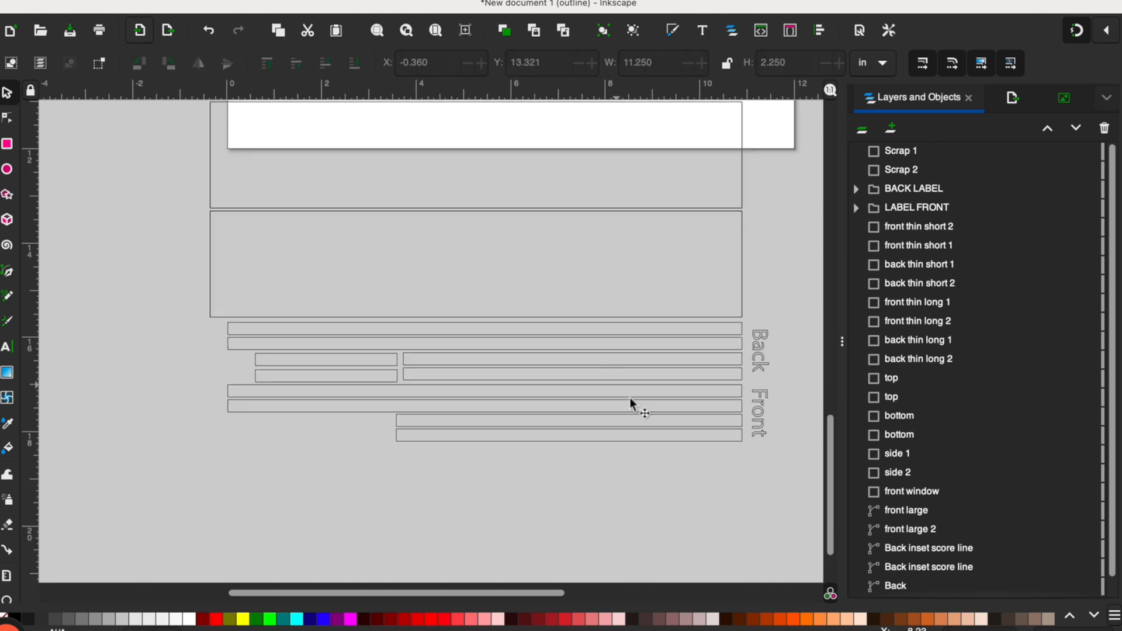
pyautogui.scroll(2, 629, 398)
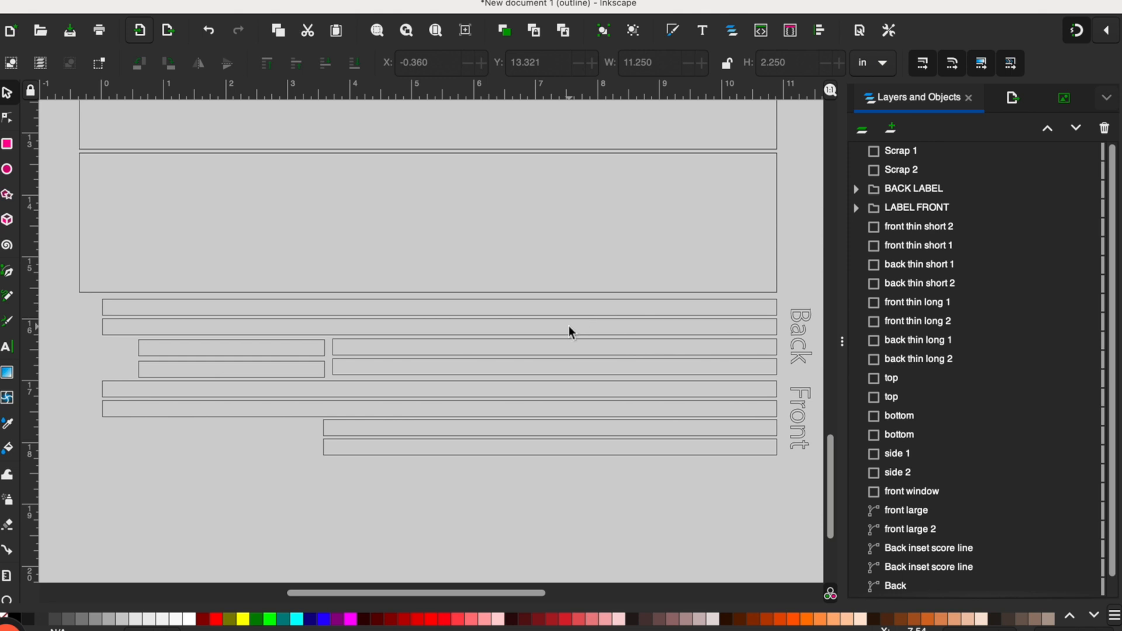
pyautogui.click(562, 300)
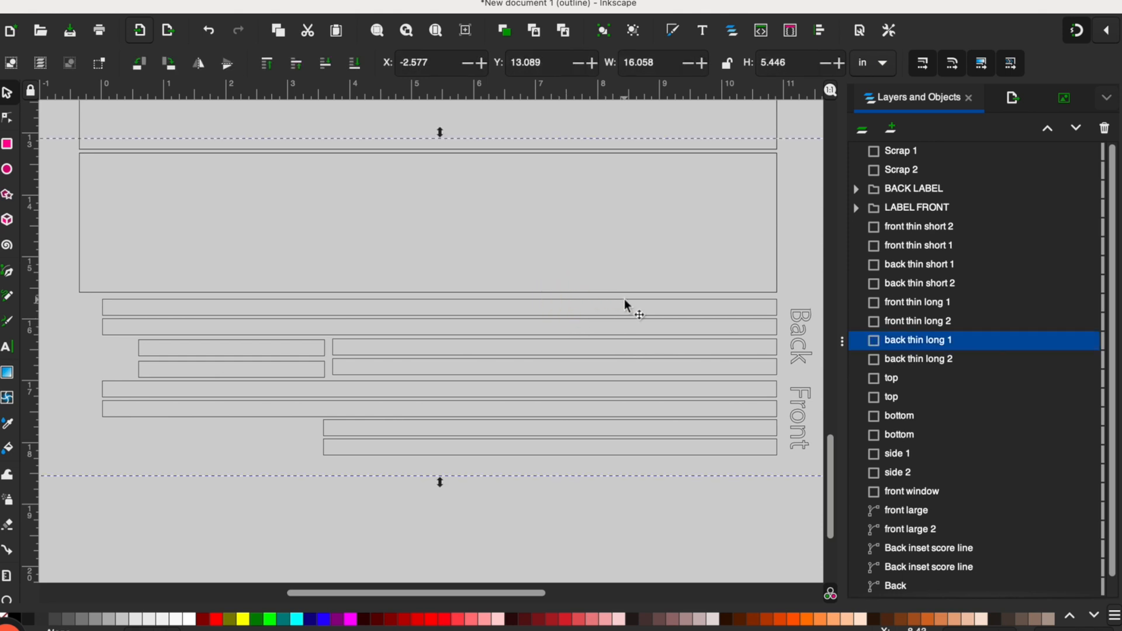
pyautogui.hotkey('ctrl', 'd')
pyautogui.moveTo(624, 299); pyautogui.dragTo(572, 326)
pyautogui.click(474, 341)
pyautogui.hotkey('ctrl', 'd')
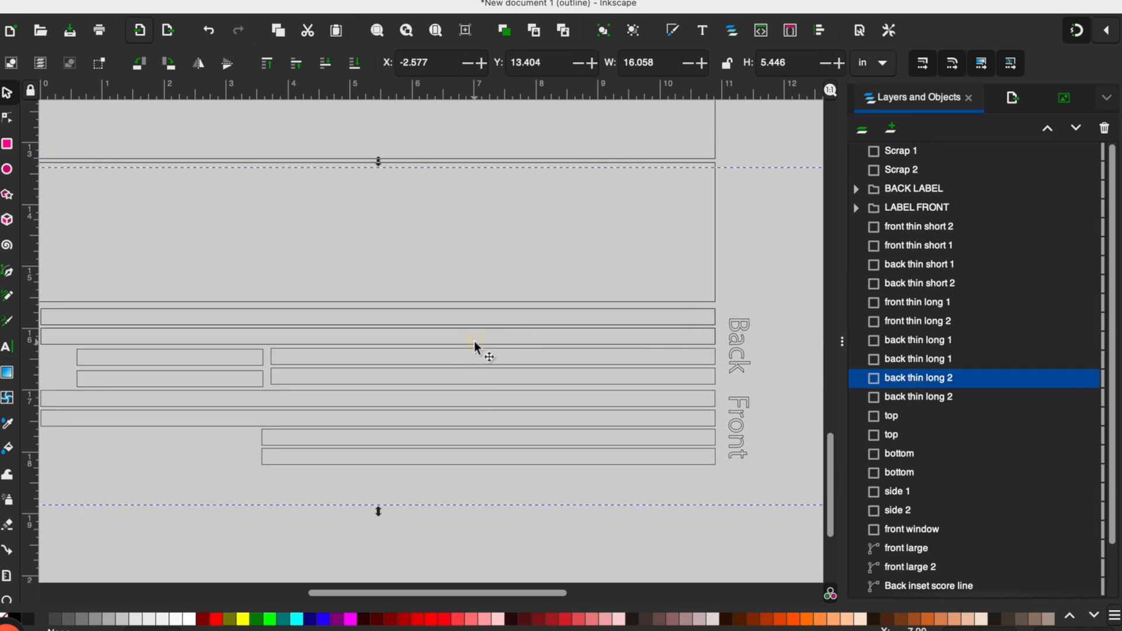
pyautogui.click(572, 523)
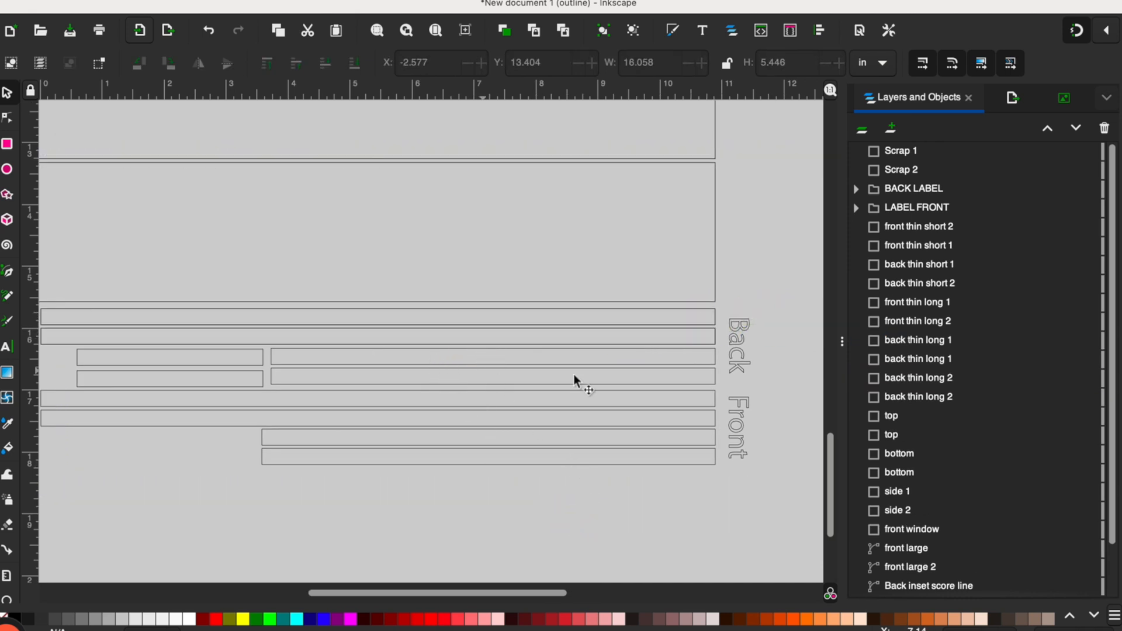
# Duplicate the "front thin long 1" and "front thin long 2" strips, keeping the copies directly over the originals
pyautogui.click(694, 397)
pyautogui.hotkey('ctrl', 'd')
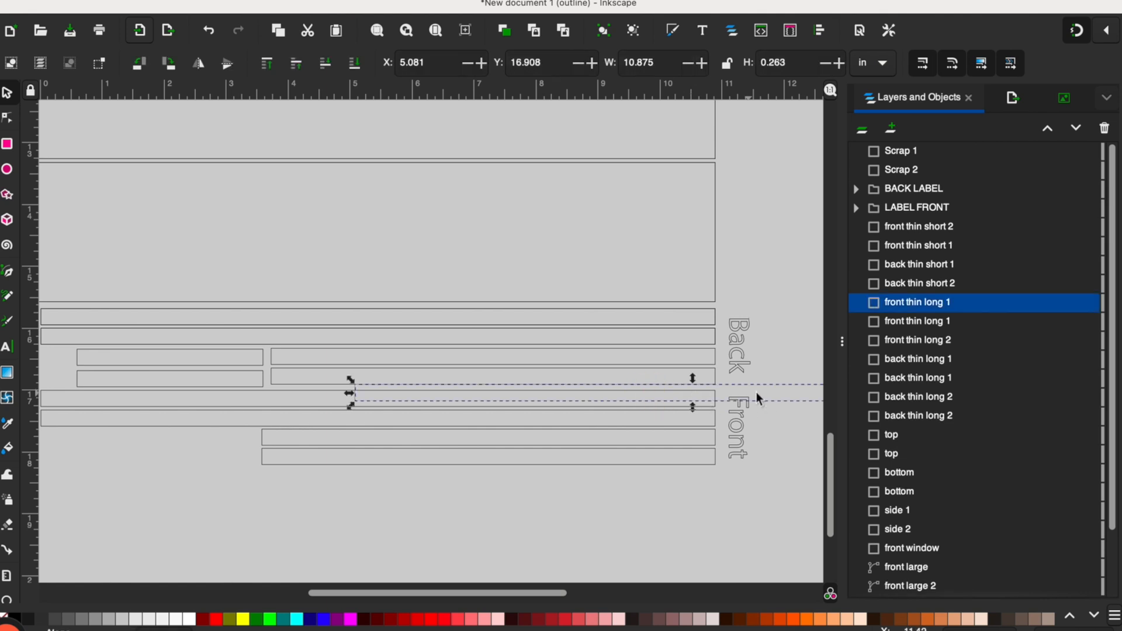
pyautogui.moveTo(769, 399); pyautogui.dragTo(431, 420)
pyautogui.click(431, 417)
pyautogui.hotkey('ctrl', 'd')
pyautogui.click(444, 487)
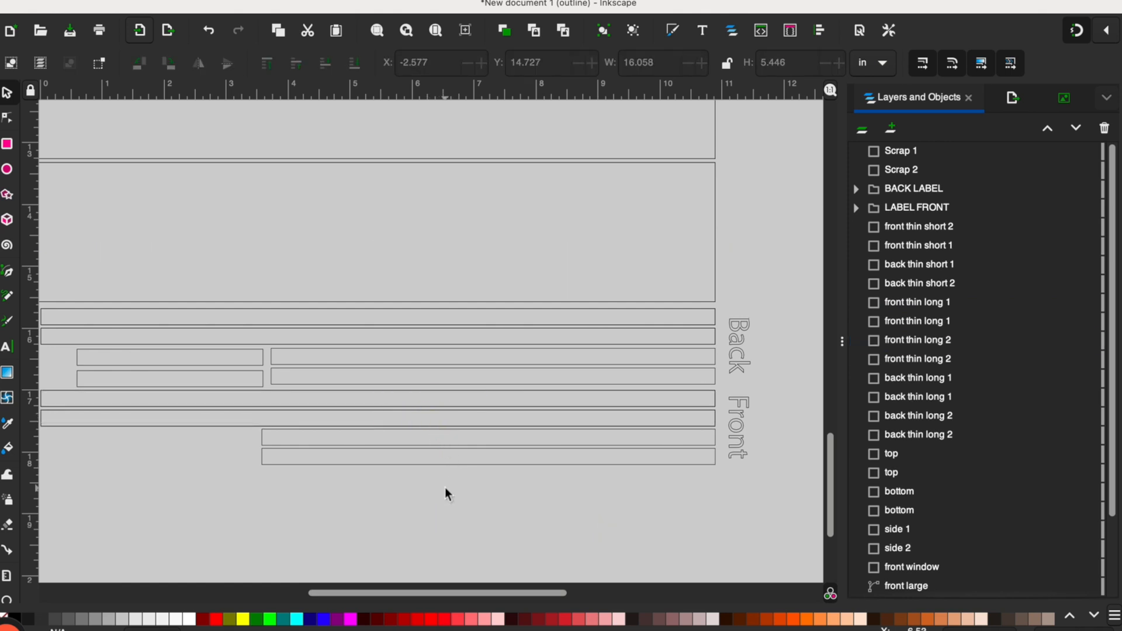
# Draw a cutting rectangle about 8.6 by 8.3 in over the right part of the lower pieces and place a duplicate edge to edge on its left
pyautogui.hscroll(-2, 446, 488)
pyautogui.scroll(3, 445, 488)
pyautogui.scroll(-2, 445, 487)
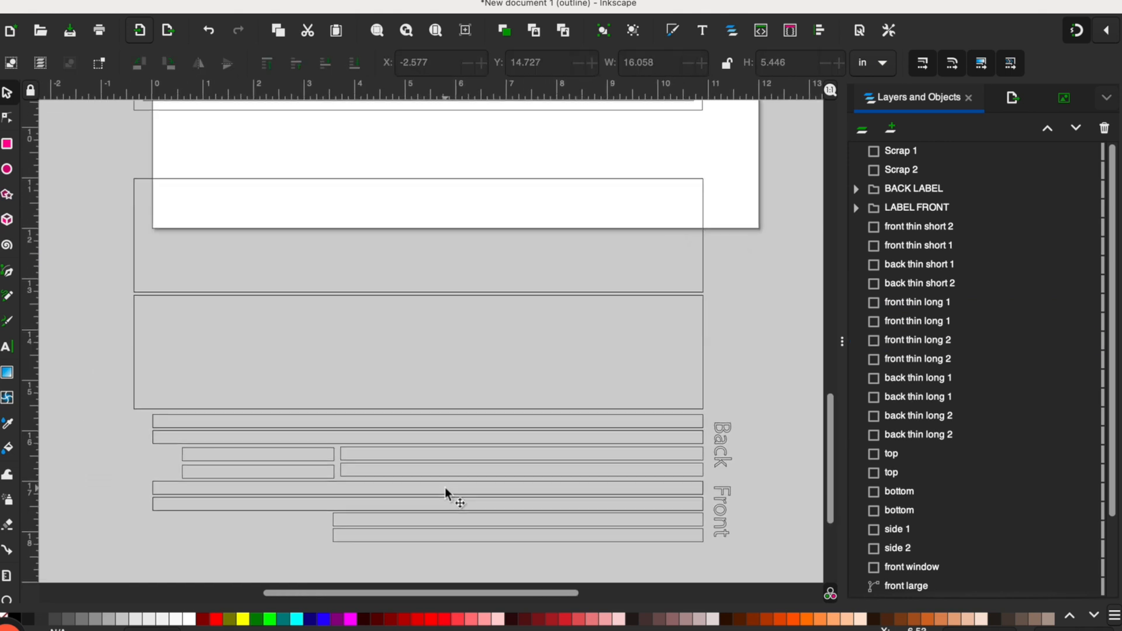
pyautogui.scroll(-1, 444, 488)
pyautogui.click(8, 145)
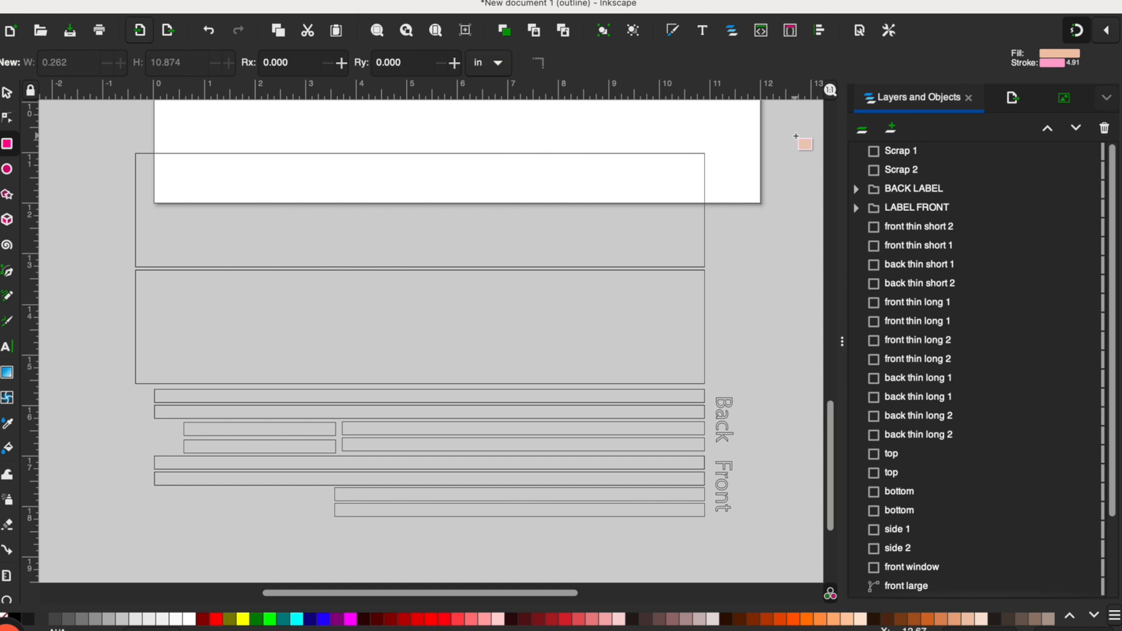
pyautogui.moveTo(792, 133); pyautogui.dragTo(335, 551)
pyautogui.scroll(3, 308, 479)
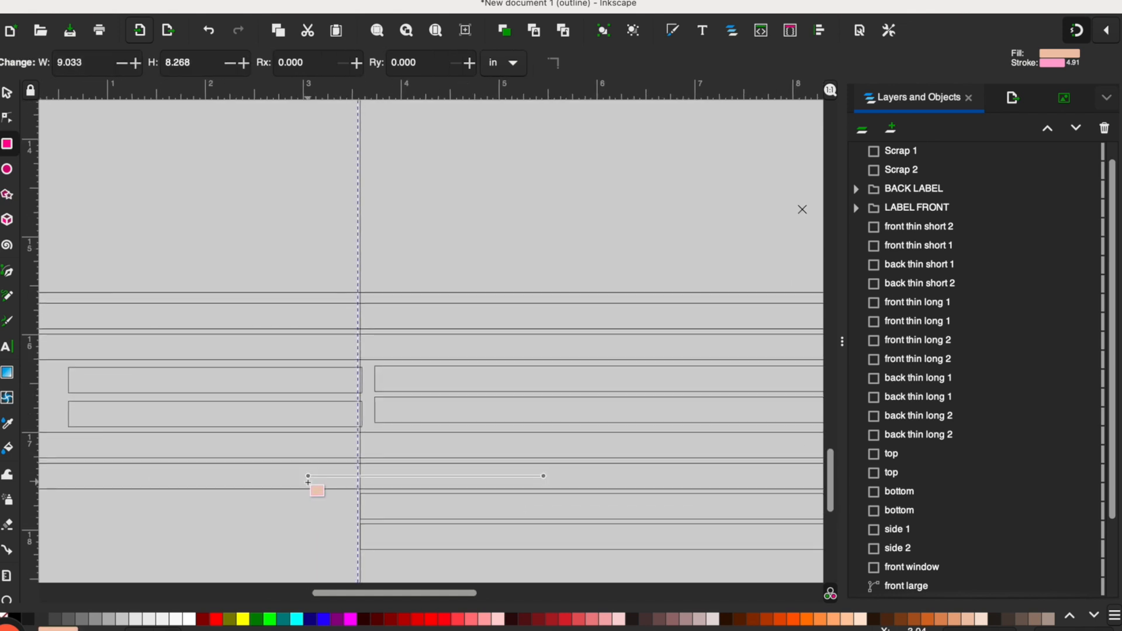
pyautogui.scroll(-3, 308, 478)
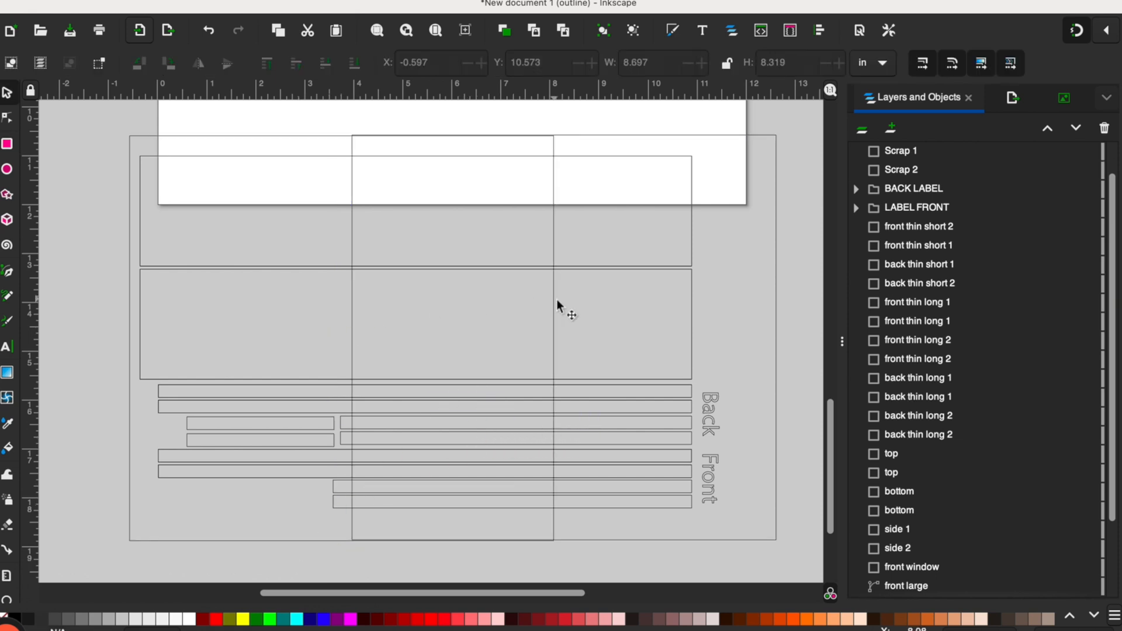
pyautogui.moveTo(554, 303); pyautogui.dragTo(351, 306)
pyautogui.click(791, 306)
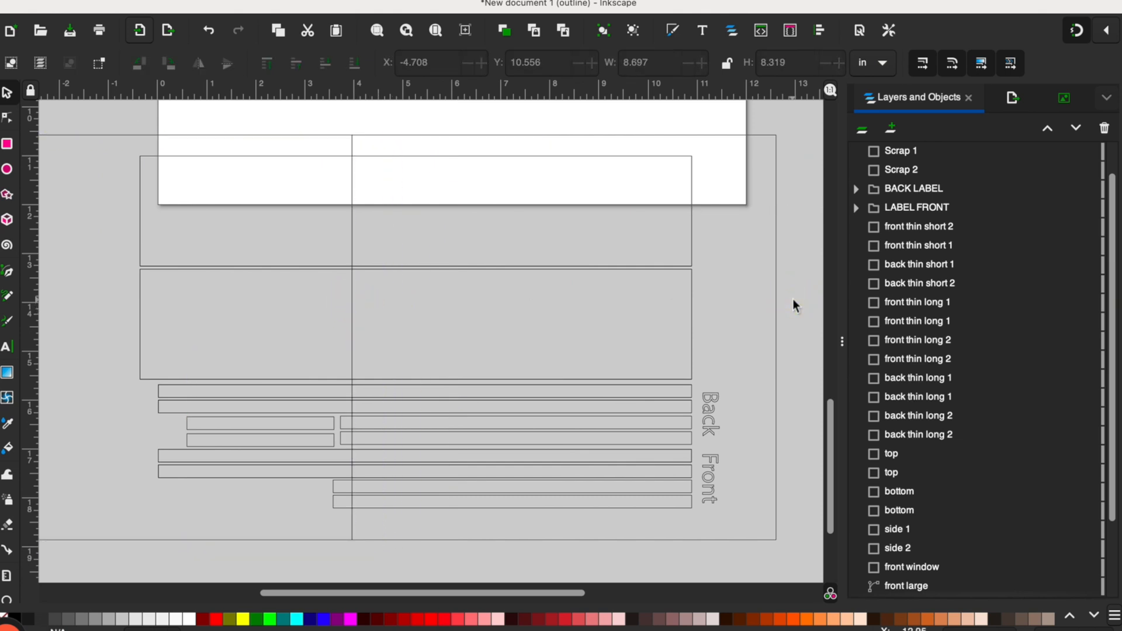
# Use Difference to subtract the right cutting rectangle from one bottom copy and the left cutting rectangle from the other
pyautogui.click(777, 215)
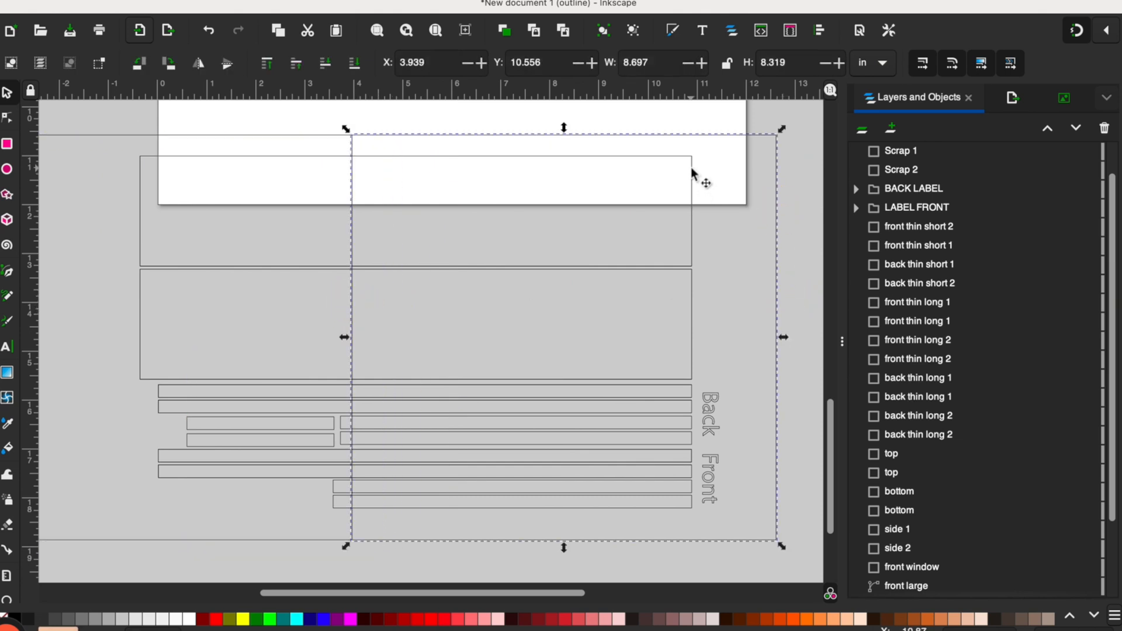
pyautogui.keyDown('shift'); pyautogui.click(692, 174); pyautogui.keyUp('shift')
pyautogui.click(298, 1)
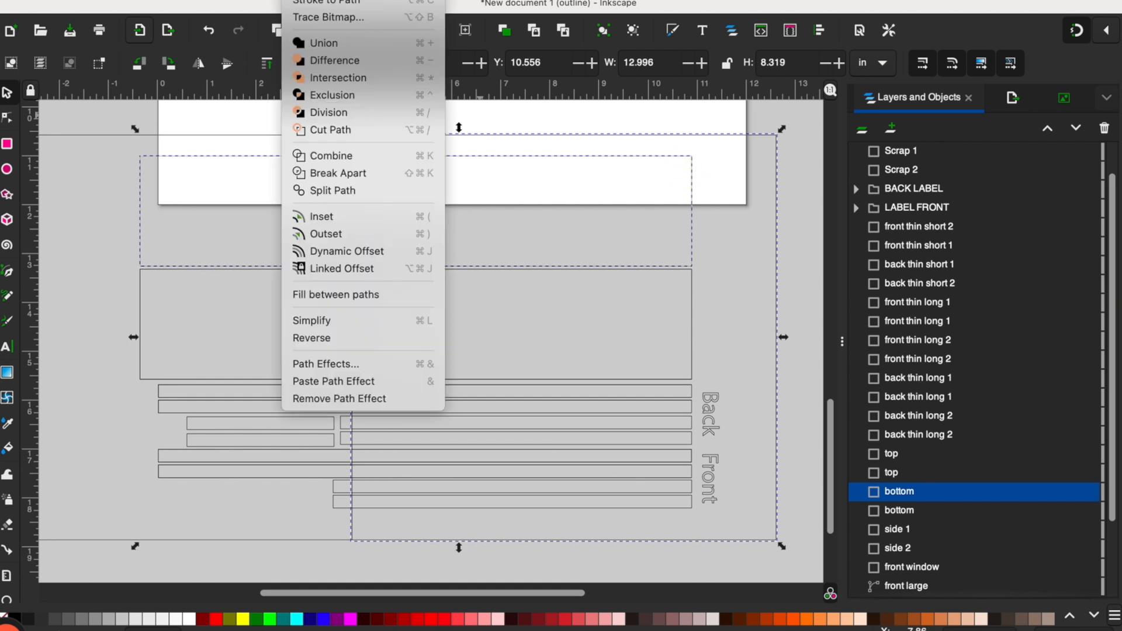
pyautogui.click(331, 61)
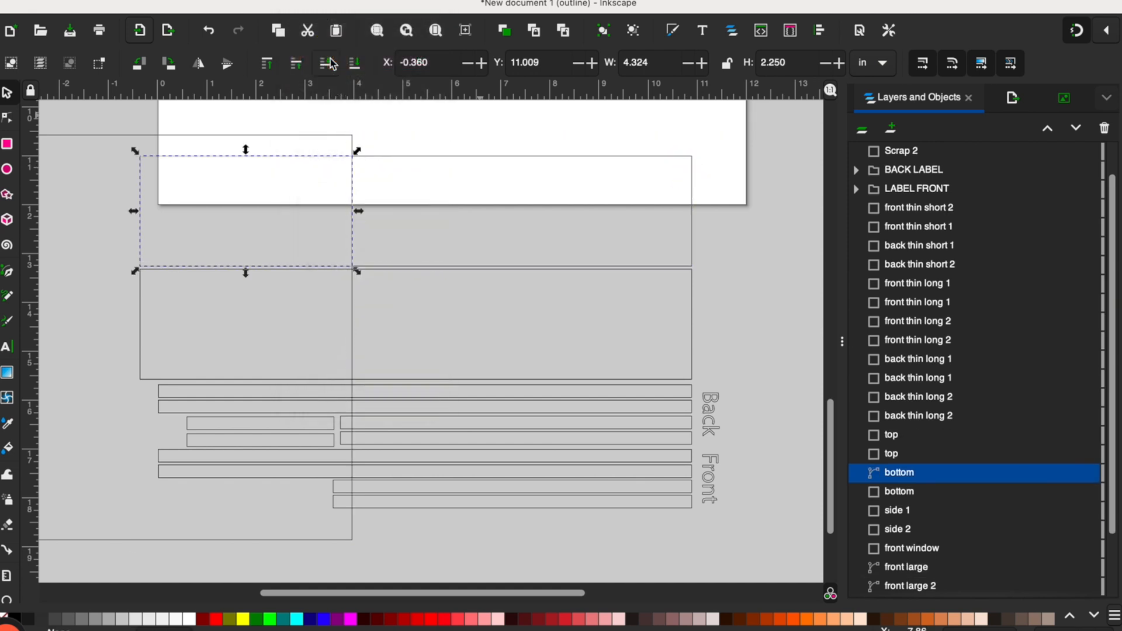
pyautogui.click(280, 136)
pyautogui.keyDown('shift'); pyautogui.click(408, 155); pyautogui.keyUp('shift')
pyautogui.click(324, 1)
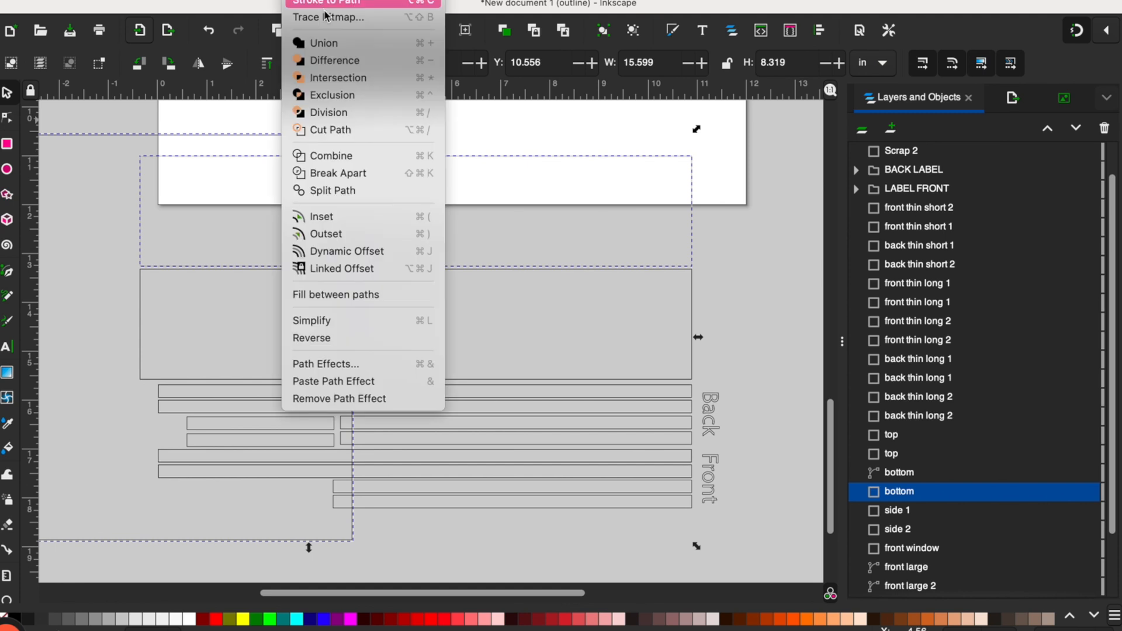
pyautogui.click(331, 61)
# Move the right bottom half slightly aside and delete the facing inner edge segments of both bottom halves
pyautogui.moveTo(485, 156); pyautogui.dragTo(509, 163)
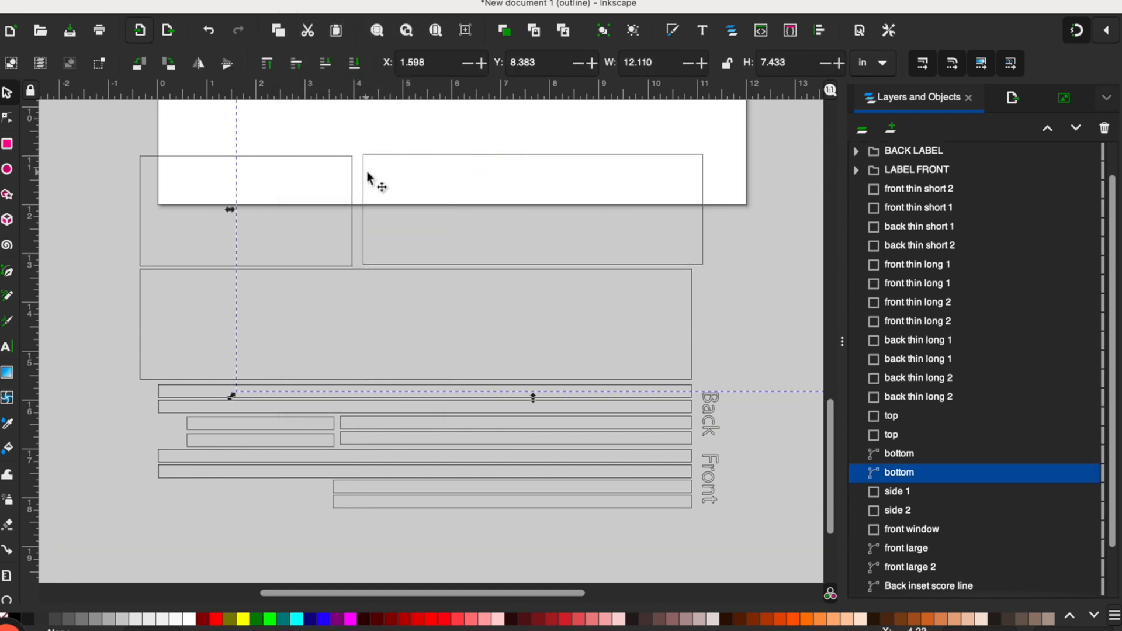
pyautogui.click(13, 119)
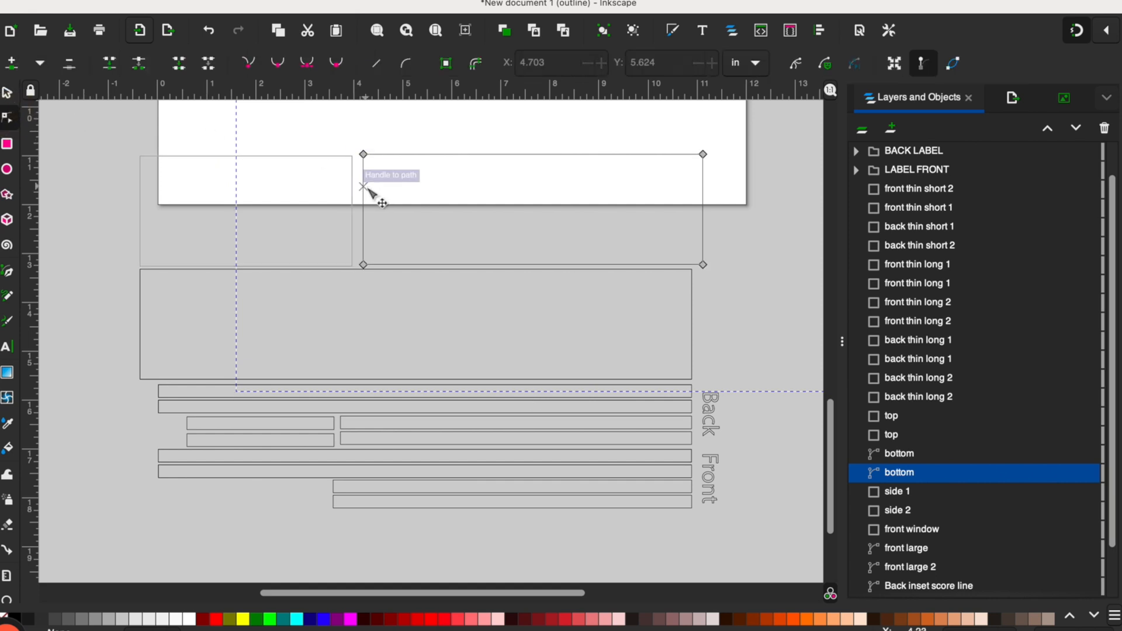
pyautogui.click(364, 178)
pyautogui.click(212, 64)
pyautogui.press('s')
# Snap the right bottom half back against the left half so their open ends meet
pyautogui.moveTo(400, 156); pyautogui.dragTo(390, 164)
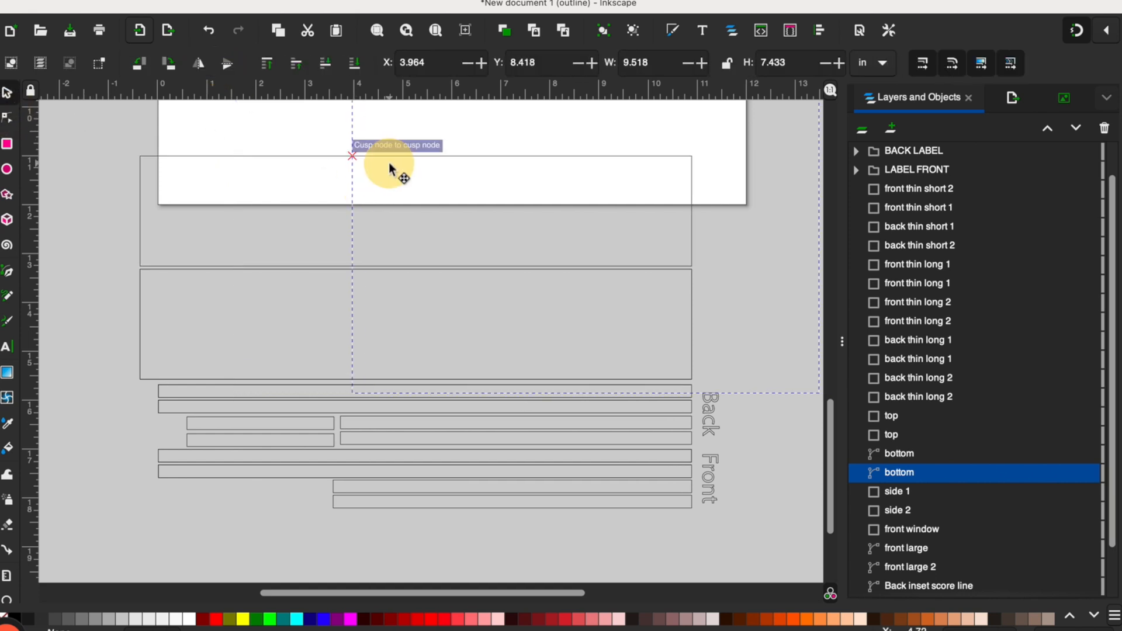
pyautogui.click(768, 283)
# Draw a cutting rectangle about 6.7 by 7.6 in over the right part of the top piece and the thin strips
pyautogui.scroll(-2, 768, 283)
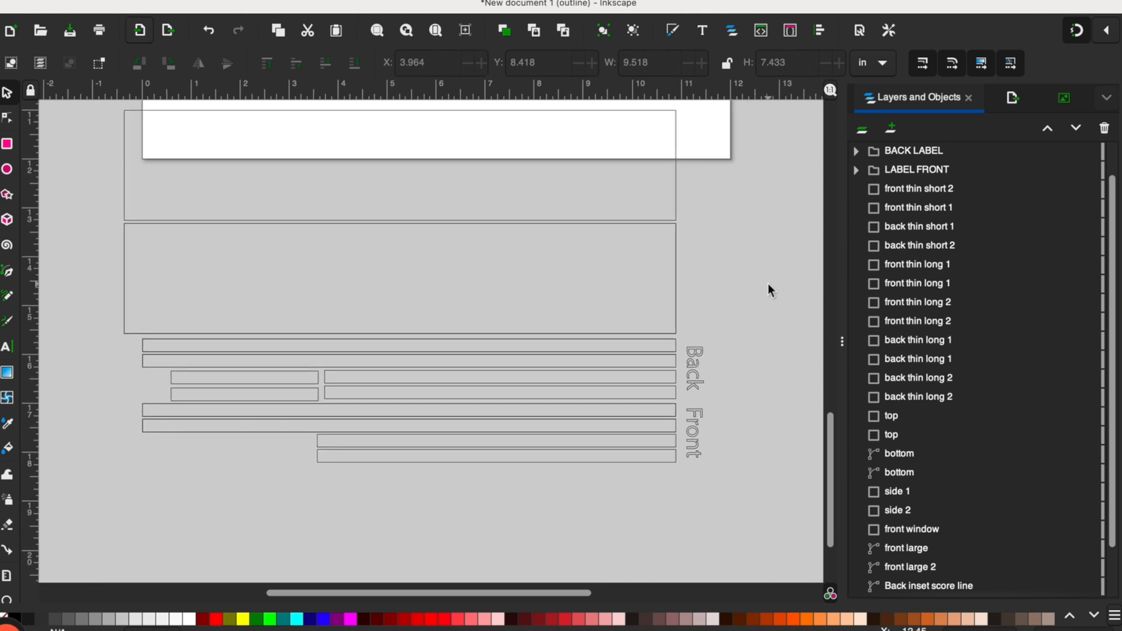
pyautogui.click(8, 145)
pyautogui.moveTo(687, 139); pyautogui.dragTo(356, 509)
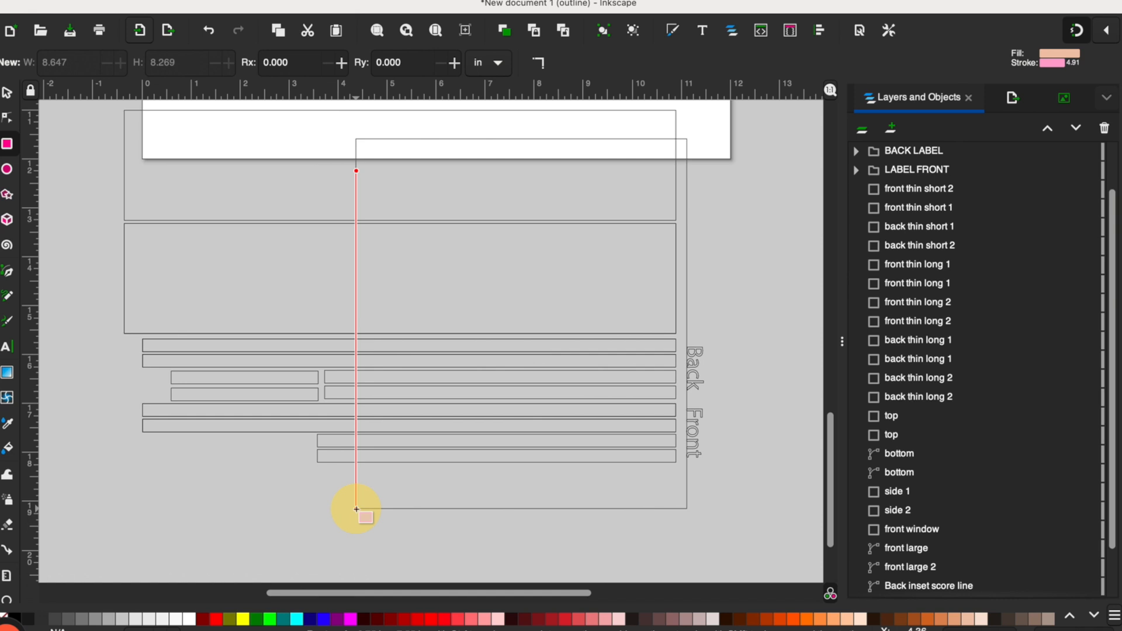
pyautogui.moveTo(356, 509); pyautogui.dragTo(357, 509)
# Duplicate the cutting rectangle and place the copy edge to edge on its left, over the top piece's left part
pyautogui.press('super+c')
pyautogui.press('super+v')
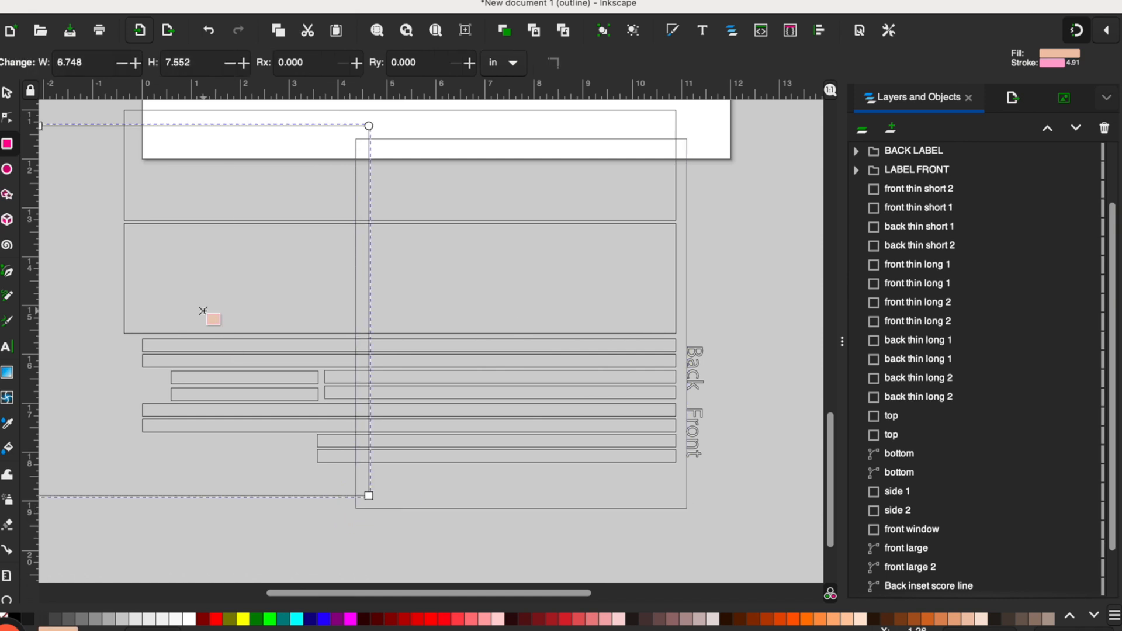
pyautogui.click(7, 93)
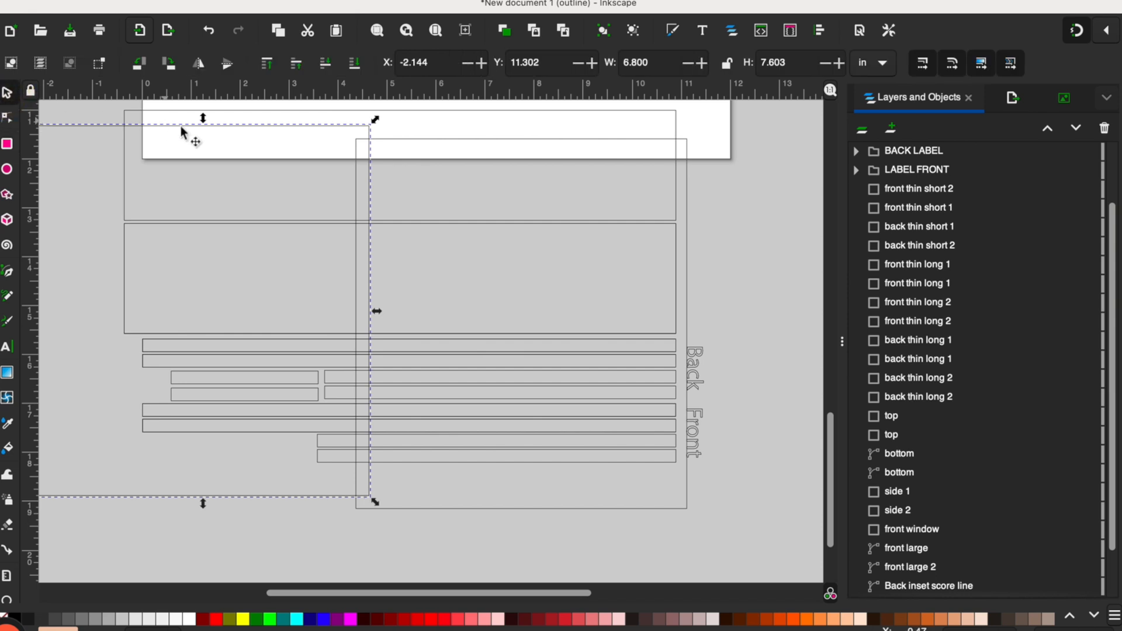
pyautogui.moveTo(211, 134); pyautogui.dragTo(214, 154)
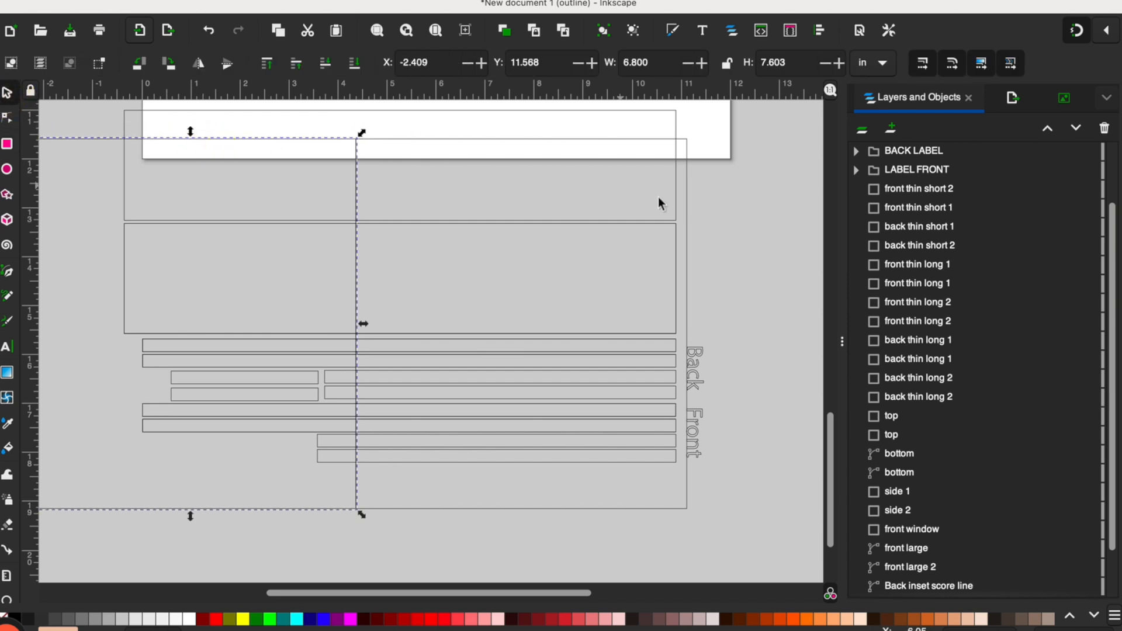
pyautogui.click(761, 213)
# Subtract the right cutting rectangle from one copy of the top piece using Difference
pyautogui.click(687, 228)
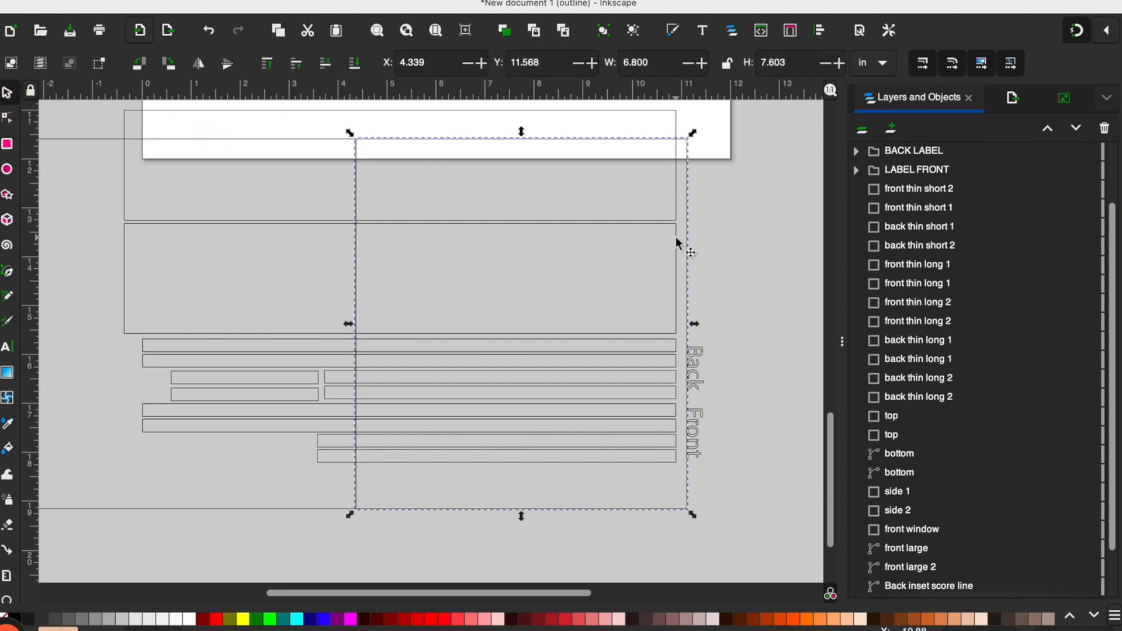
pyautogui.keyDown('shift'); pyautogui.click(675, 237); pyautogui.keyUp('shift')
pyautogui.click(300, 0)
pyautogui.click(335, 57)
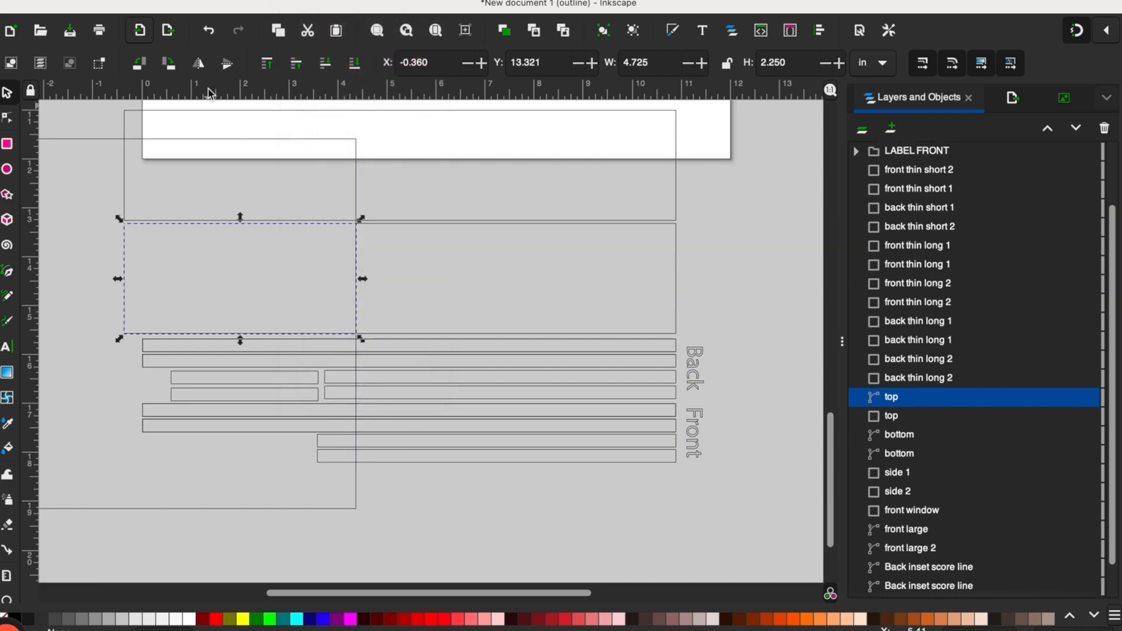
# Subtract the left cutting rectangle from the other copy of the top piece using Difference, and shift the resulting right half aside
pyautogui.click(235, 138)
pyautogui.keyDown('shift'); pyautogui.click(462, 224); pyautogui.keyUp('shift')
pyautogui.click(299, 1)
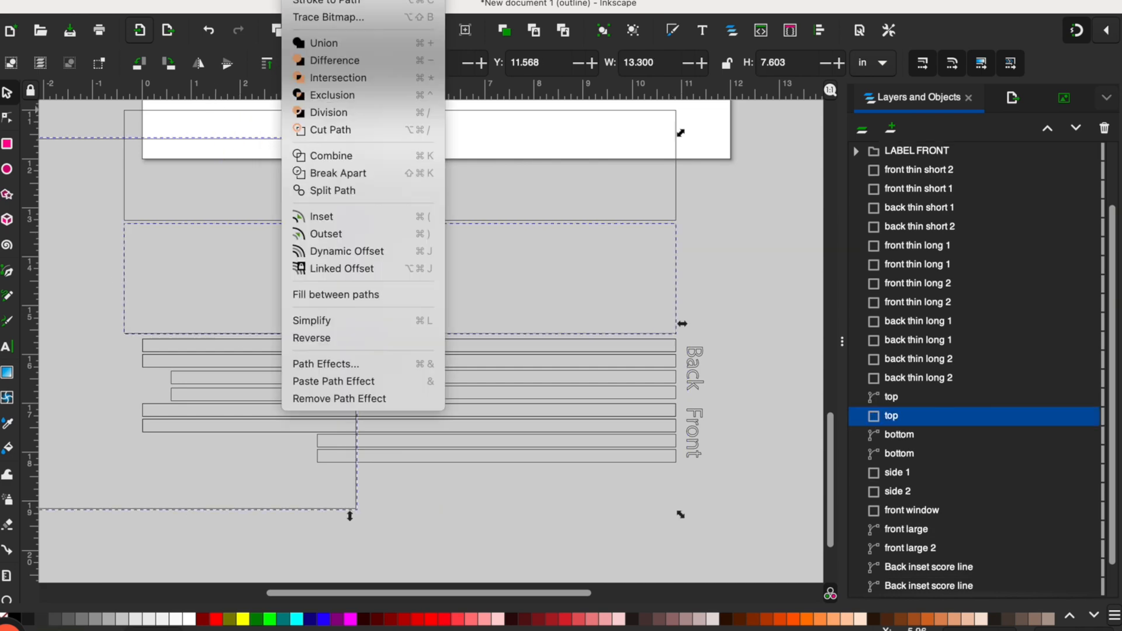
pyautogui.click(335, 60)
pyautogui.click(459, 232)
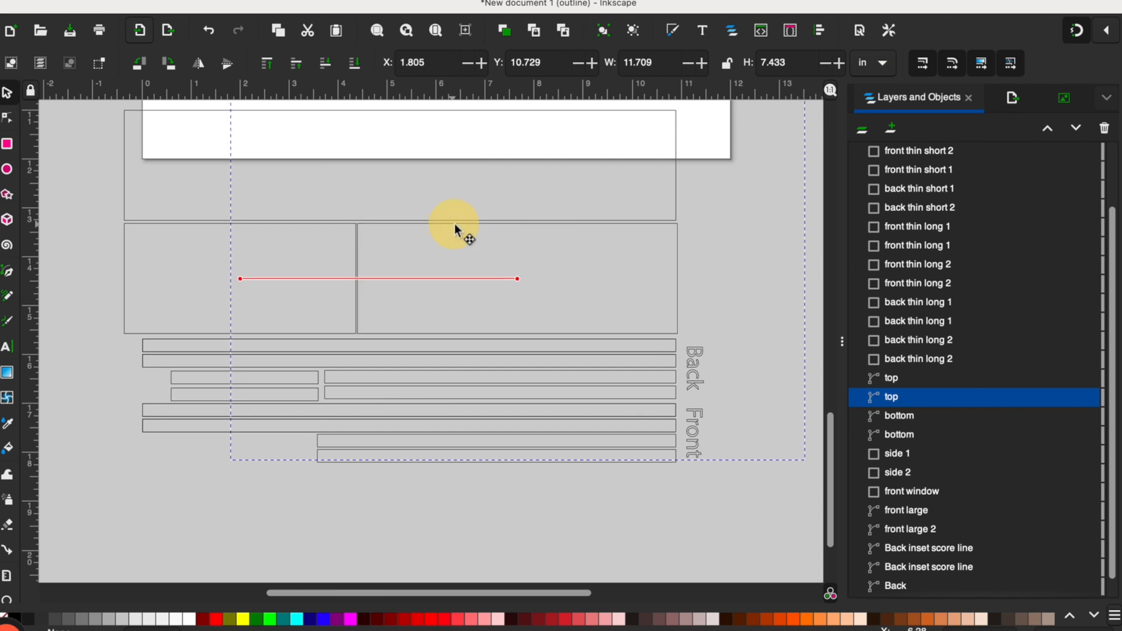
# Delete the joining edge segments of both top halves so their facing ends are open
pyautogui.click(8, 119)
pyautogui.click(366, 281)
pyautogui.click(210, 63)
pyautogui.click(357, 234)
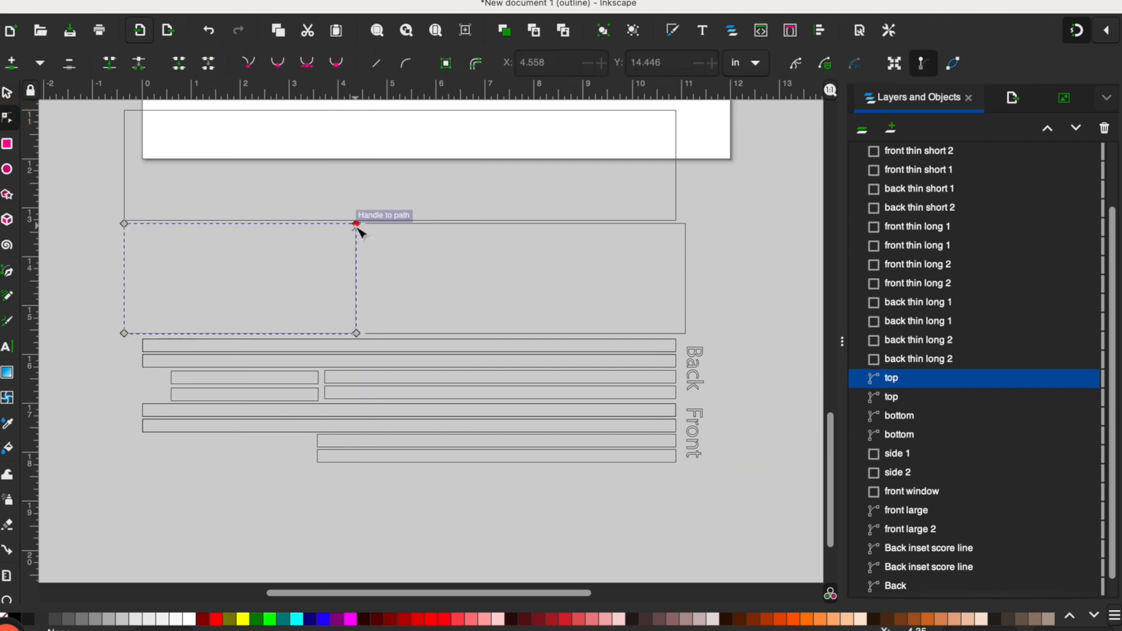
pyautogui.click(357, 225)
pyautogui.click(356, 332)
pyautogui.keyDown('shift'); pyautogui.click(357, 224); pyautogui.keyUp('shift')
pyautogui.press('s')
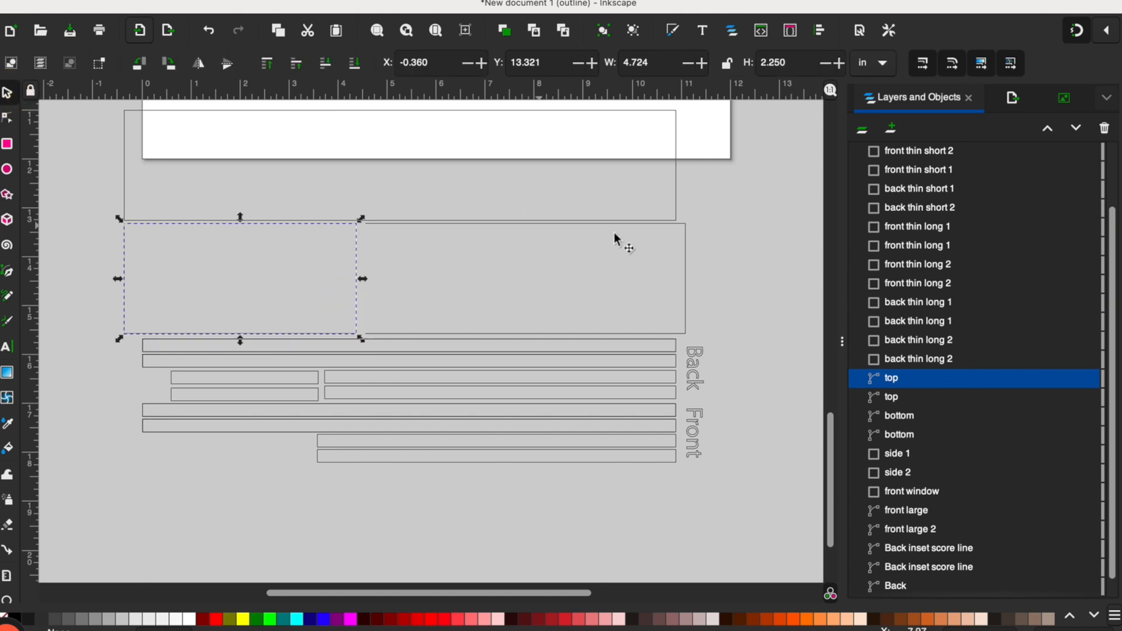
# Move the right top half back against the left half so the open ends meet and the long edges line up
pyautogui.moveTo(687, 272); pyautogui.dragTo(670, 281)
pyautogui.scroll(2, 436, 277)
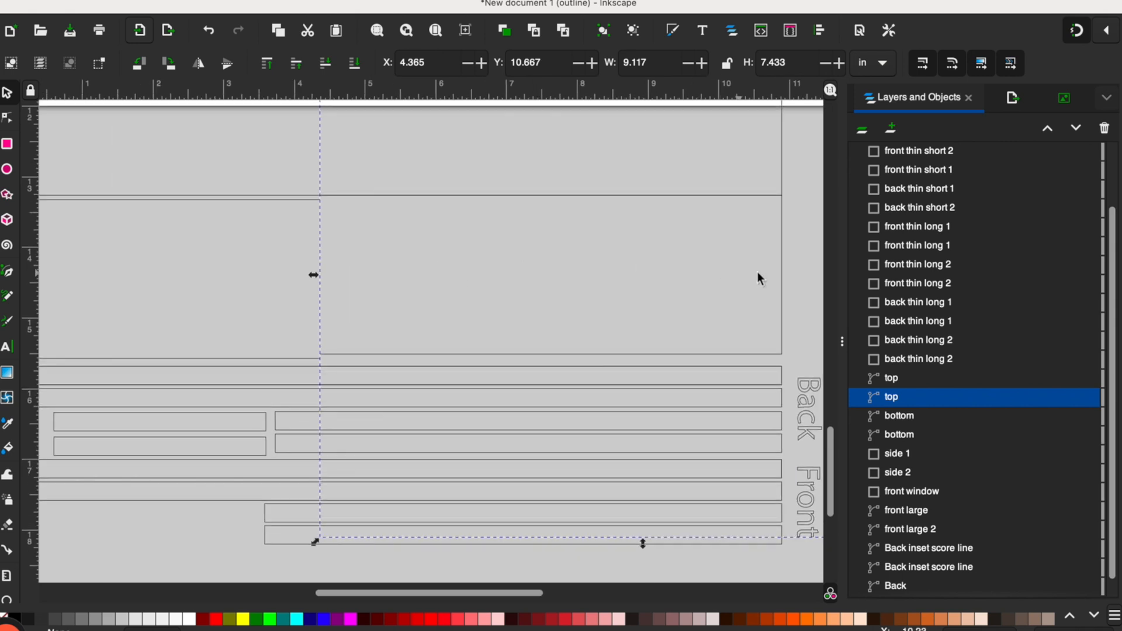
pyautogui.click(780, 273)
pyautogui.press('Down')
pyautogui.press('Down')
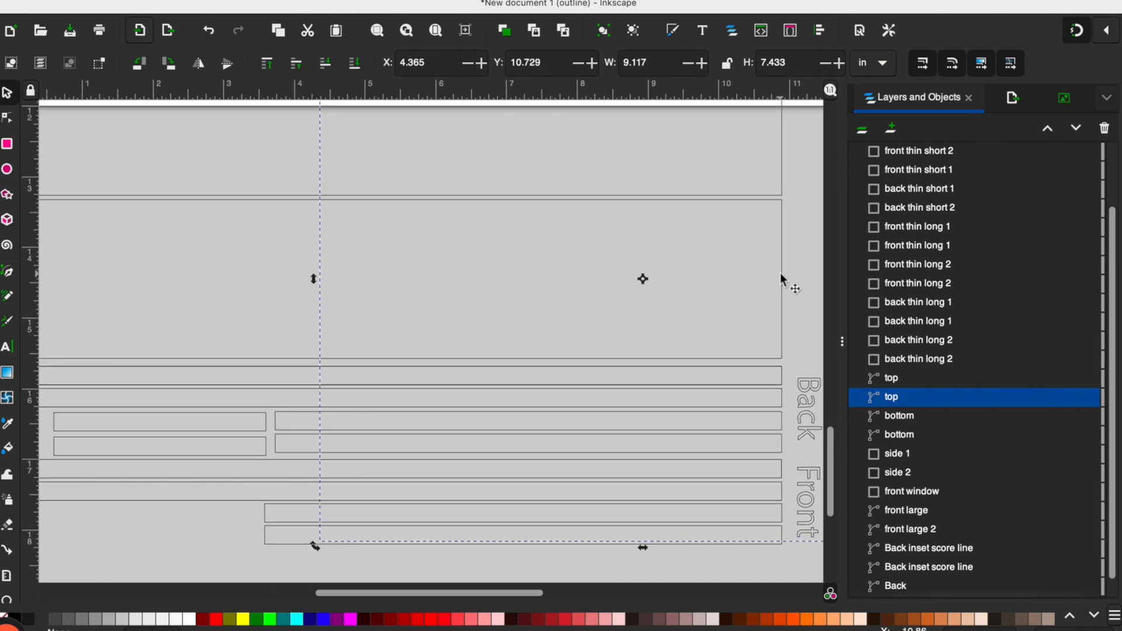
pyautogui.click(813, 257)
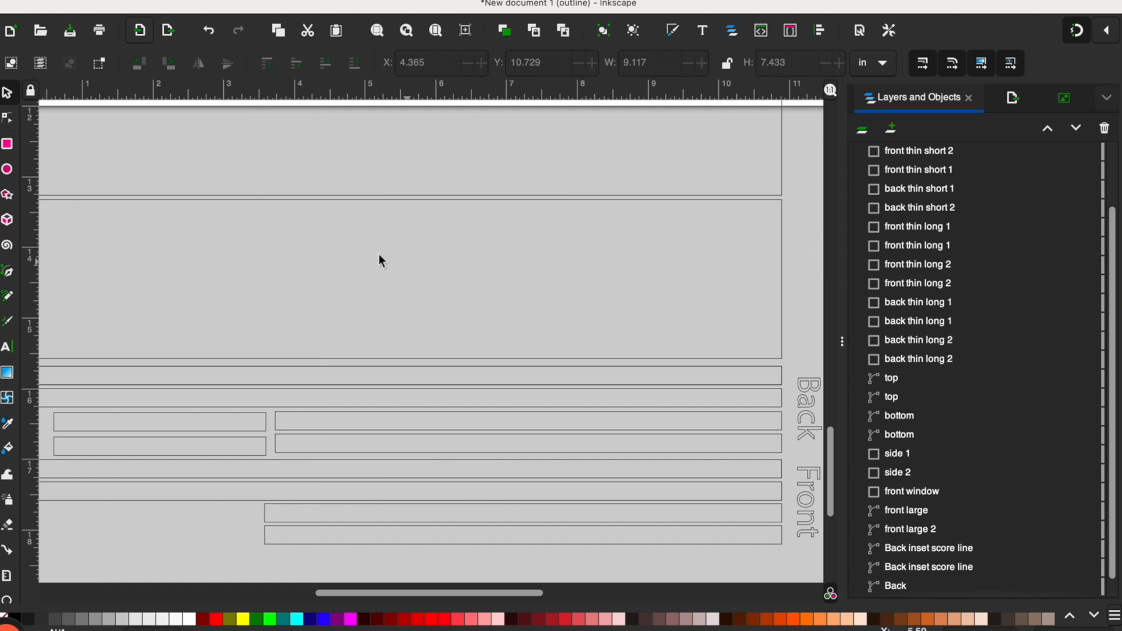
# Draw a cutting rectangle about 6.9 by 3.9 in over the right part of the thin strips
pyautogui.scroll(-2, 379, 253)
pyautogui.scroll(-1, 475, 250)
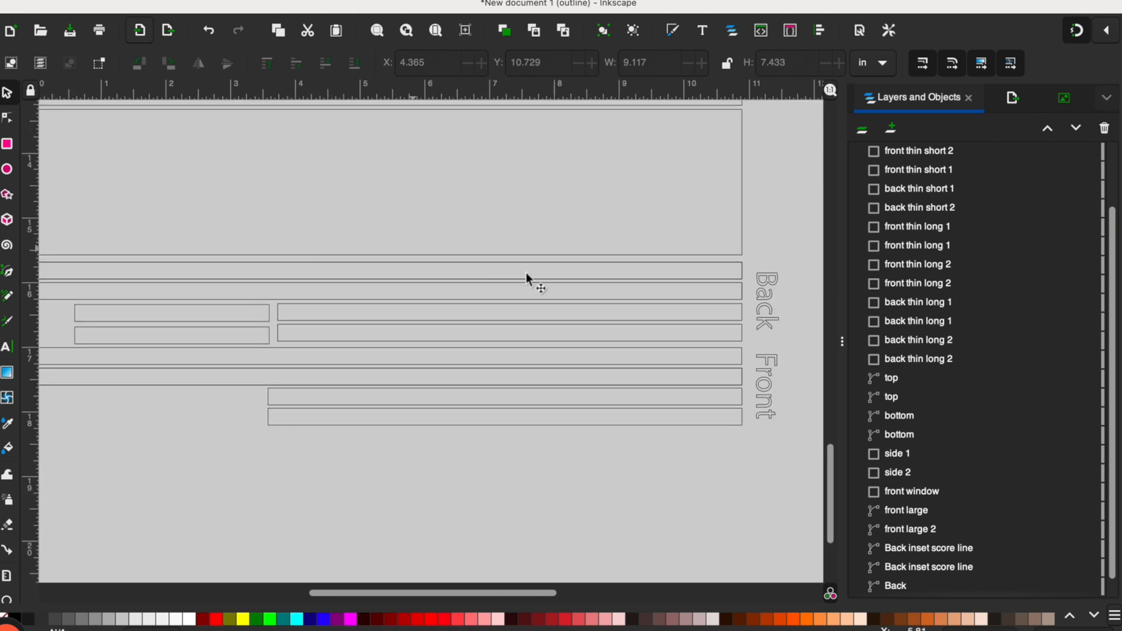
pyautogui.scroll(-1, 511, 250)
pyautogui.hscroll(-2, 510, 250)
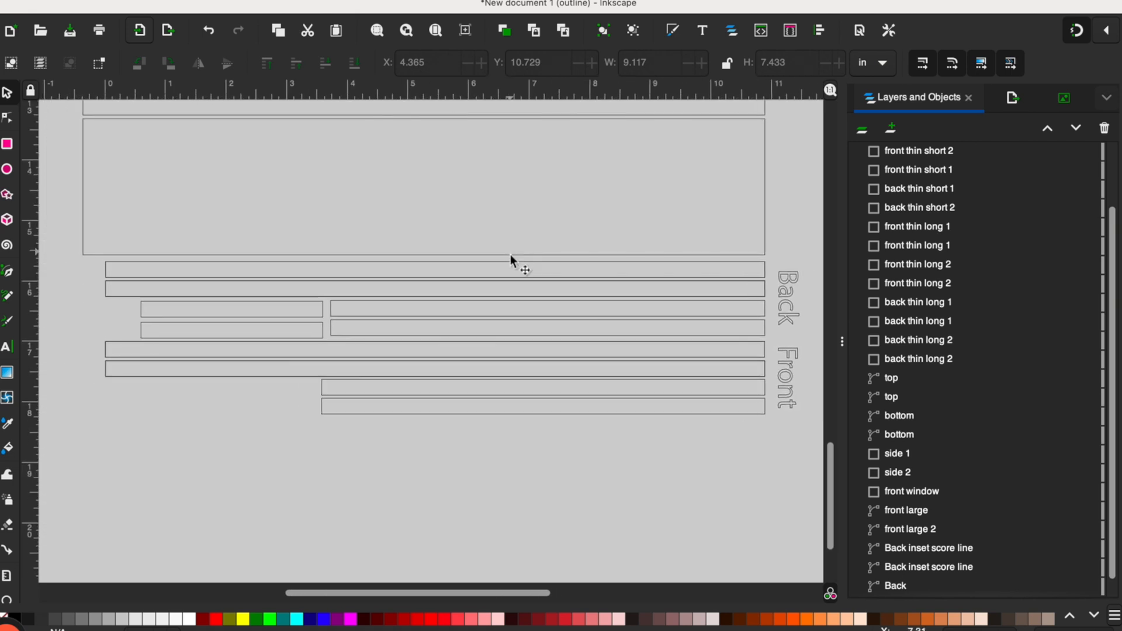
pyautogui.press('r')
pyautogui.moveTo(789, 223); pyautogui.dragTo(370, 462)
pyautogui.scroll(-1, 296, 413)
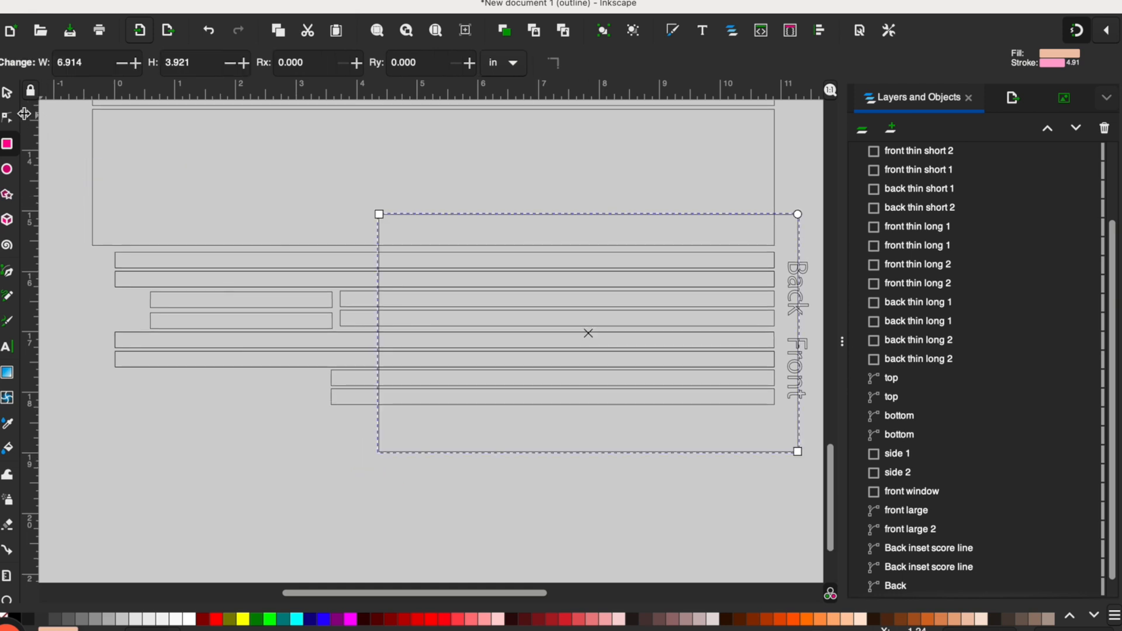
# Paste a copy of the cutting rectangle and place it edge to edge on the left, over the strips' left part
pyautogui.click(7, 92)
pyautogui.hotkey('ctrl', 'v')
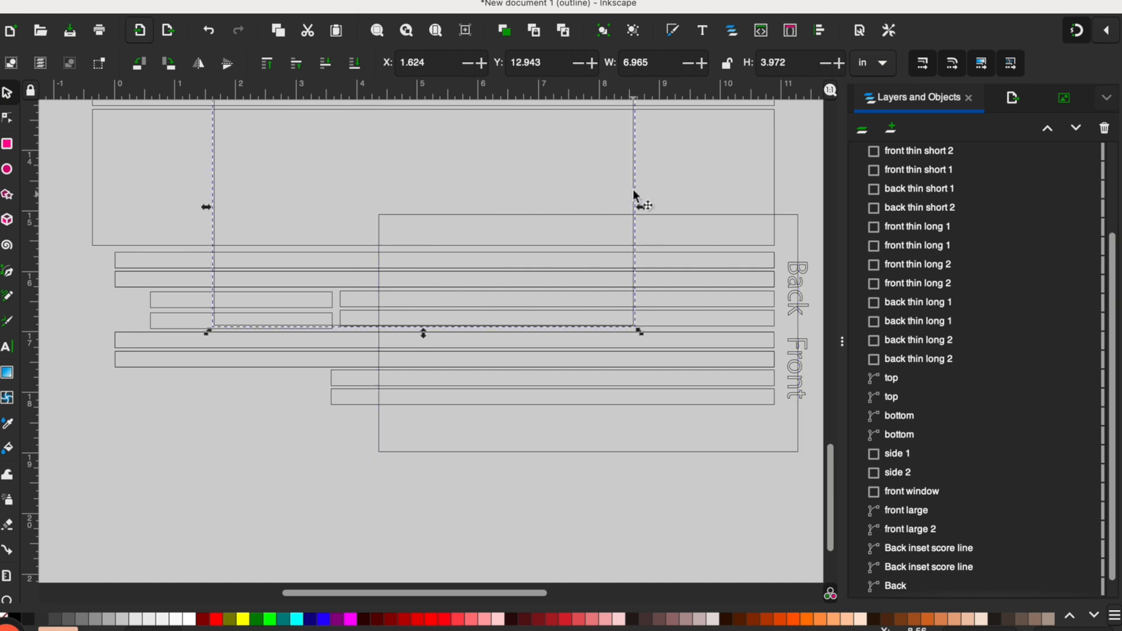
pyautogui.moveTo(633, 189); pyautogui.dragTo(795, 328)
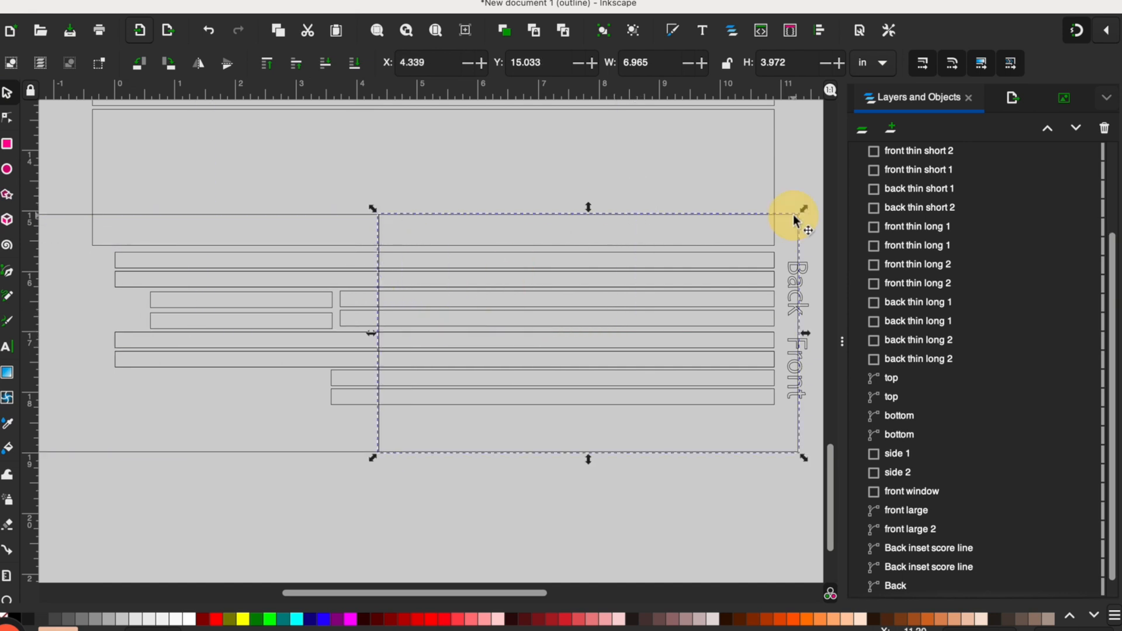
# Subtract the right and left cutting rectangles from the two copies of back thin long 1 using Difference
pyautogui.click(760, 255)
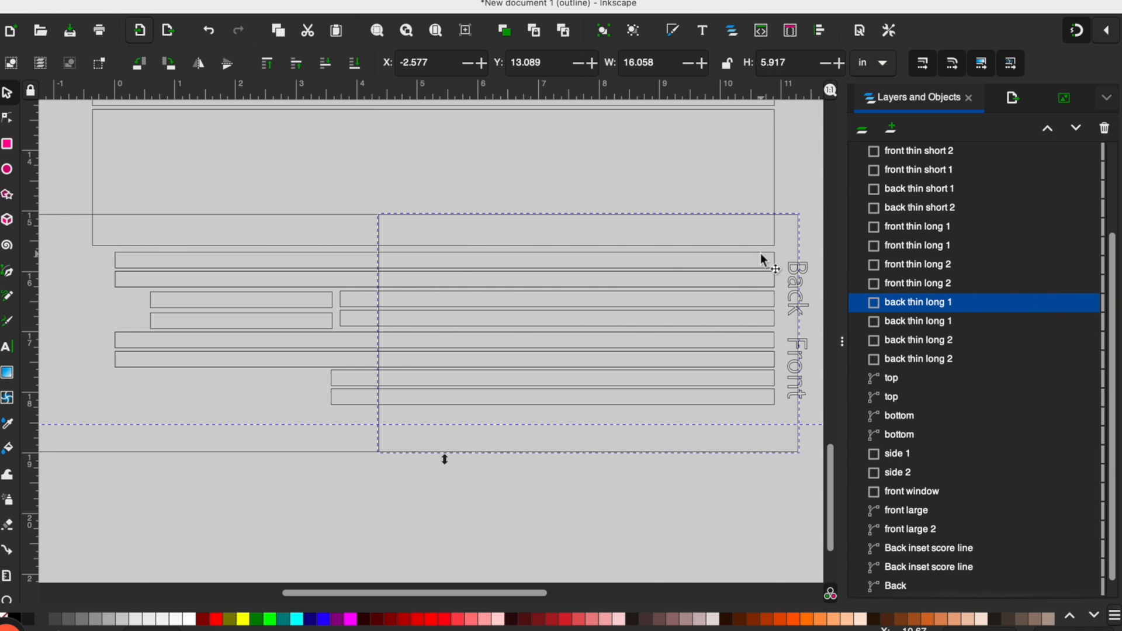
pyautogui.click(321, 60)
pyautogui.click(357, 213)
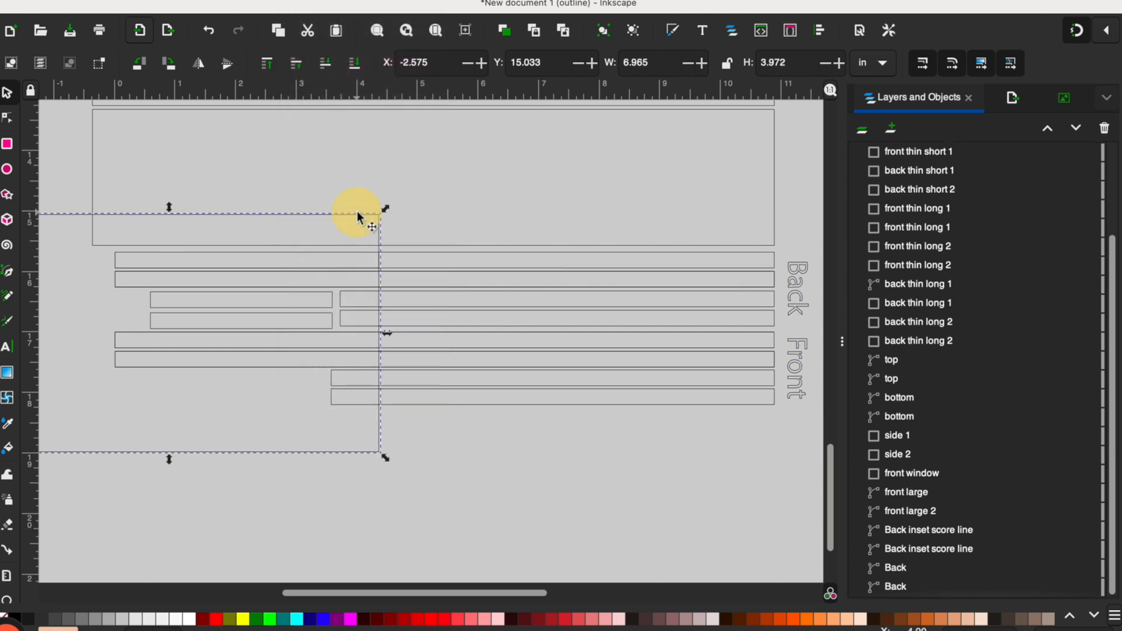
pyautogui.keyDown('shift'); pyautogui.click(597, 254); pyautogui.keyUp('shift')
pyautogui.click(286, 0)
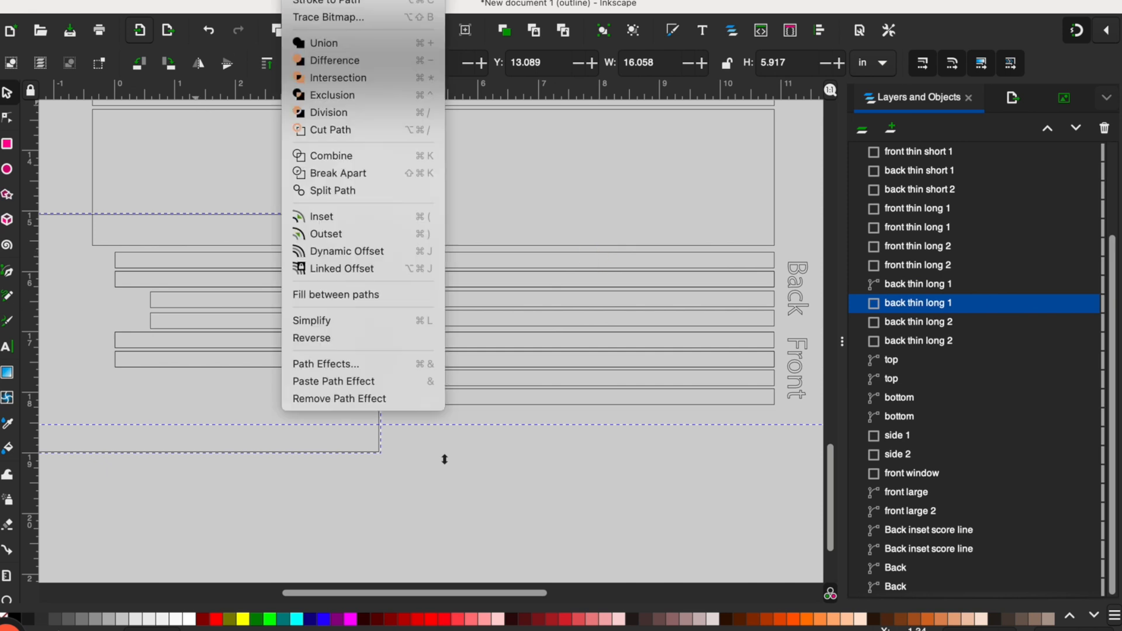
pyautogui.click(330, 62)
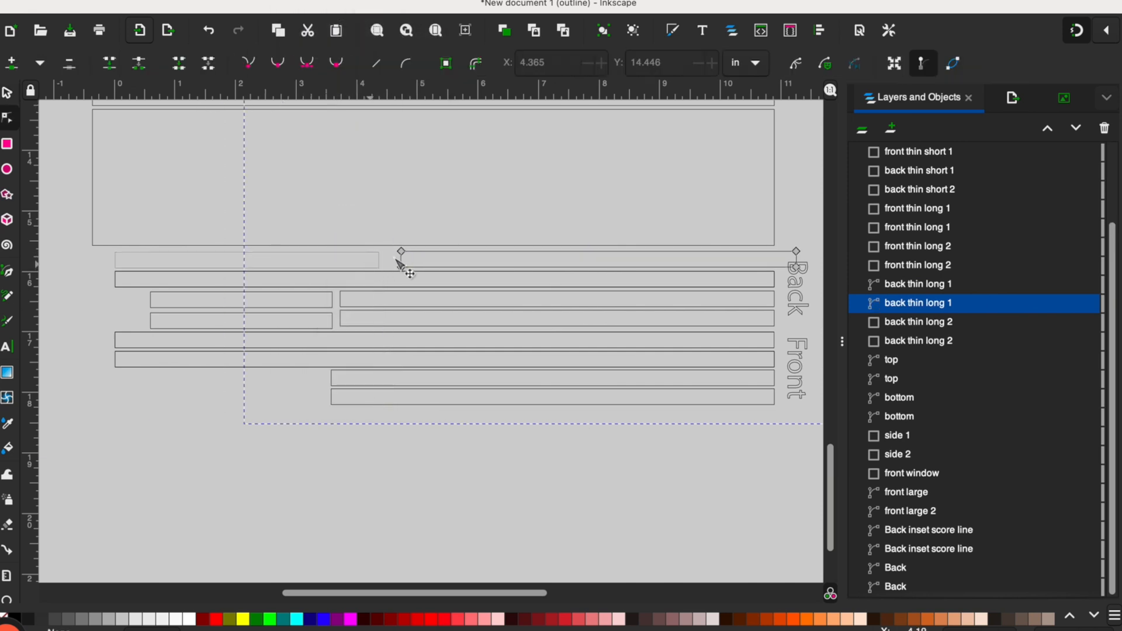
# Delete the joining edge segments of both back thin long 1 halves
pyautogui.click(398, 258)
pyautogui.click(208, 63)
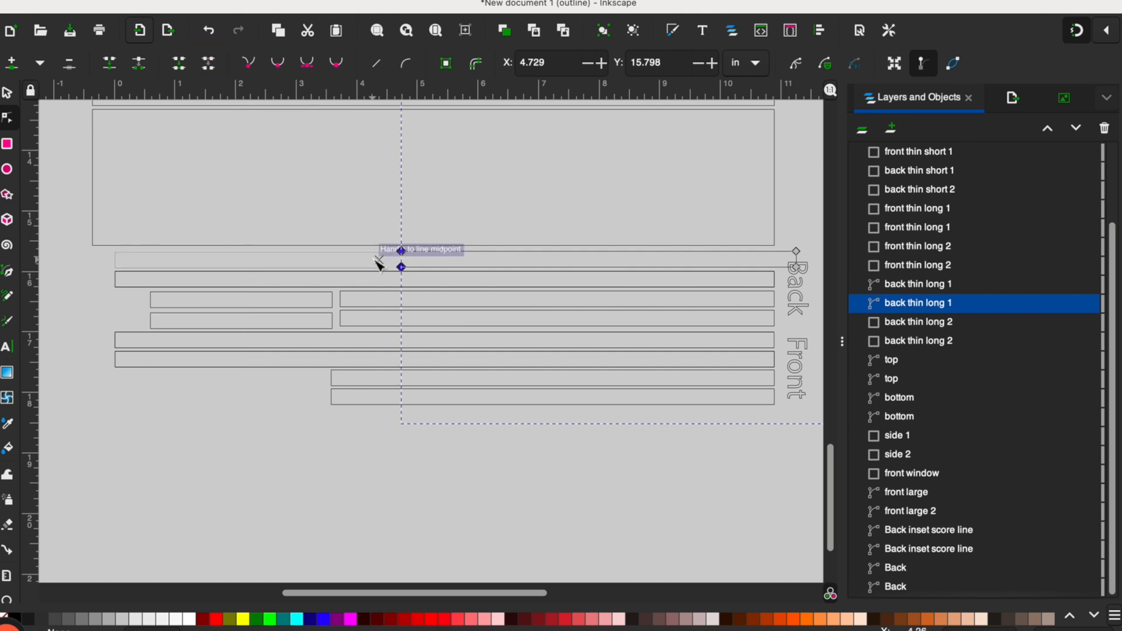
pyautogui.click(372, 256)
# Snap the right half of back thin long 1 back against the left half so their open ends meet
pyautogui.click(9, 93)
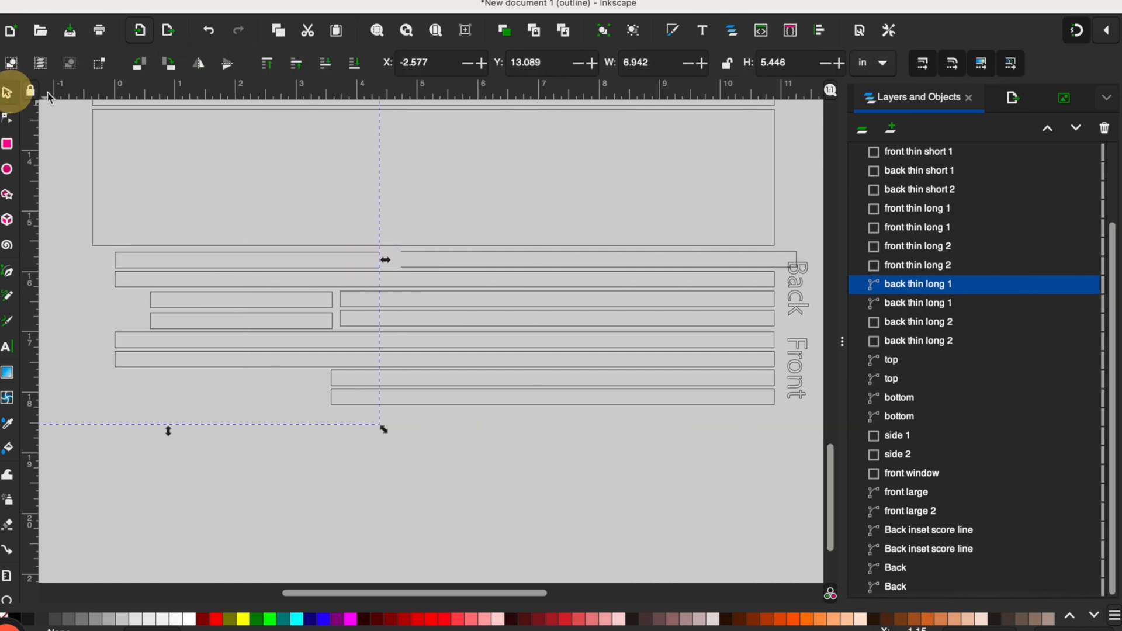
pyautogui.click(450, 259)
pyautogui.moveTo(448, 254); pyautogui.dragTo(433, 257)
pyautogui.click(257, 439)
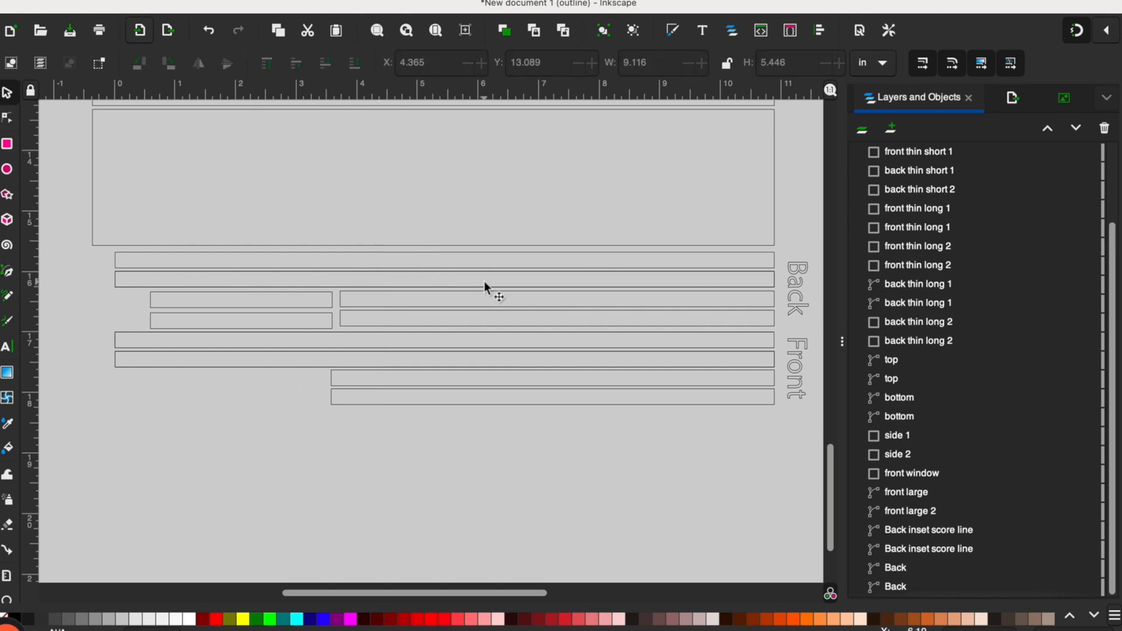
# Draw a new cutting rectangle about 7.5 by 3.8 in over the strips' right part and place a copy edge to edge on its left
pyautogui.press('r')
pyautogui.moveTo(92, 246); pyautogui.dragTo(355, 444)
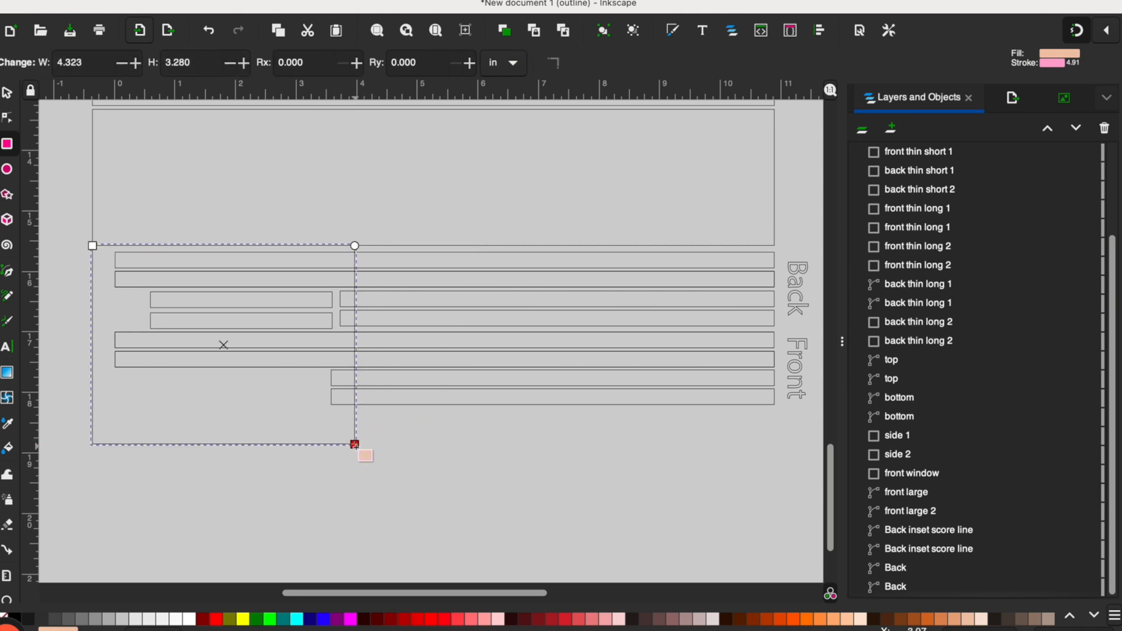
pyautogui.moveTo(355, 444); pyautogui.dragTo(445, 451)
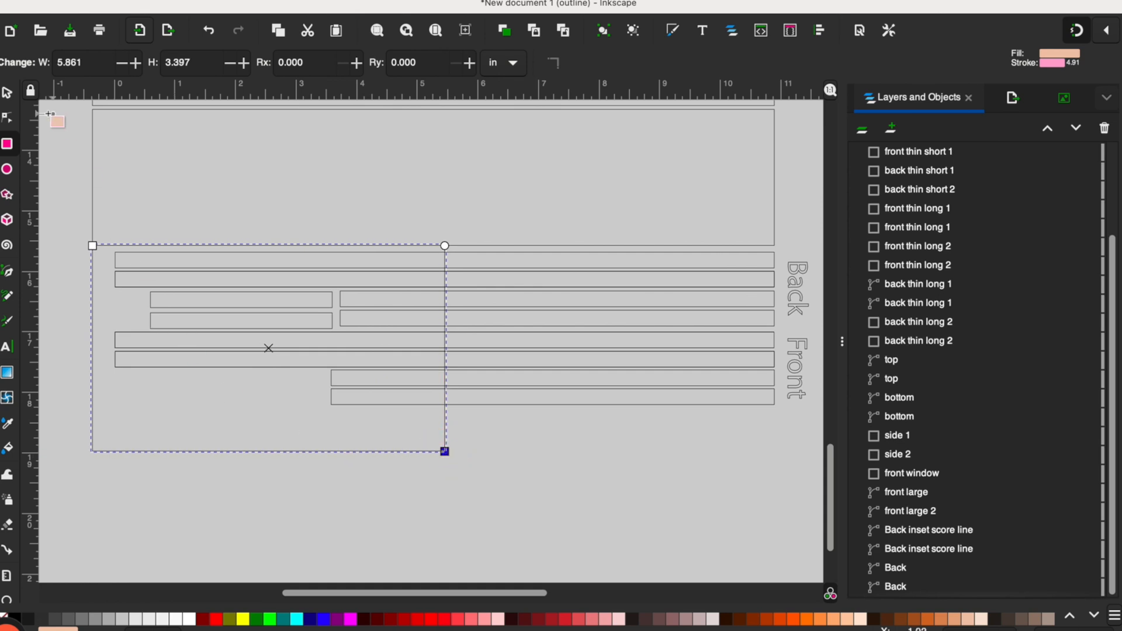
pyautogui.click(7, 92)
pyautogui.moveTo(240, 418); pyautogui.dragTo(355, 466)
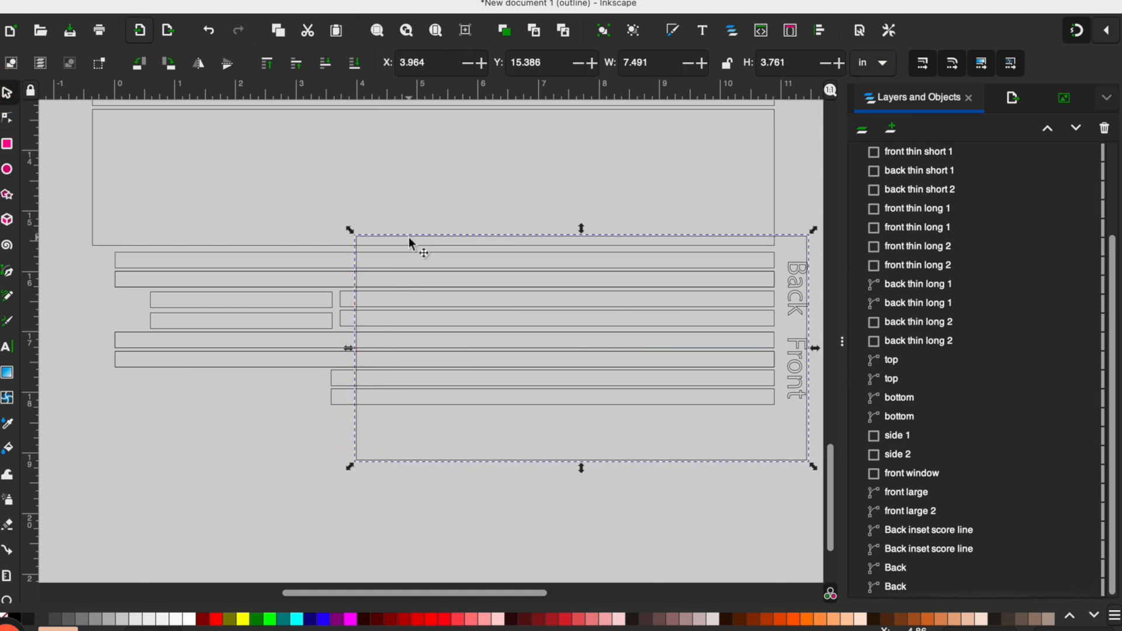
pyautogui.hotkey('ctrl', 'v')
pyautogui.moveTo(626, 205); pyautogui.dragTo(347, 317)
# Subtract the right and left cutting rectangles from the two copies of back thin long 2 using Difference
pyautogui.click(805, 249)
pyautogui.keyDown('shift'); pyautogui.click(763, 281); pyautogui.keyUp('shift')
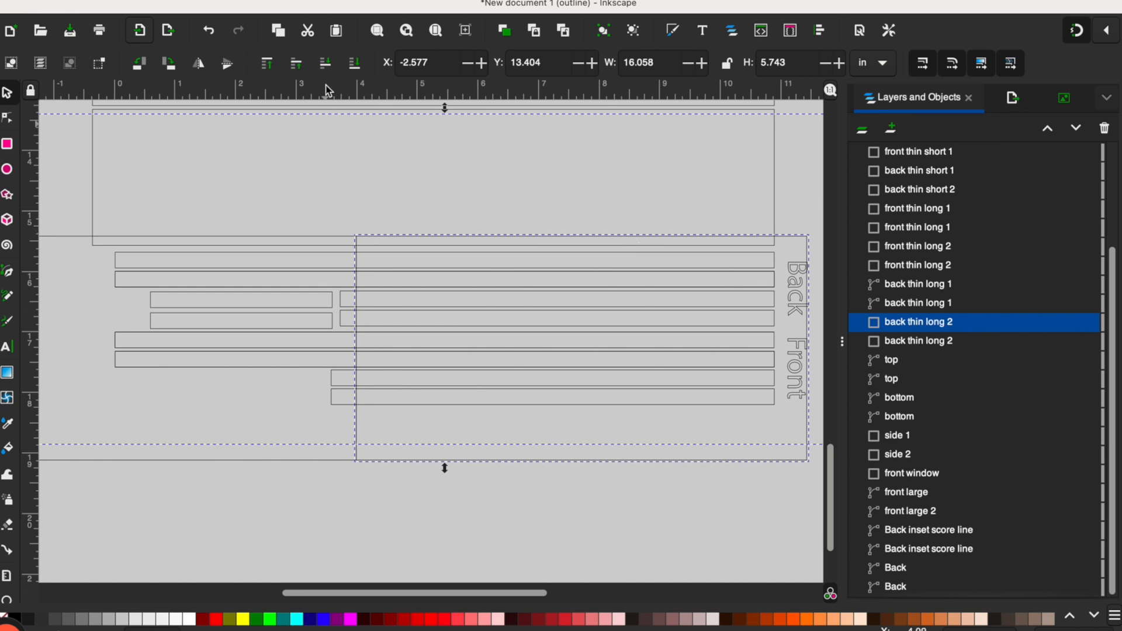
pyautogui.click(286, 0)
pyautogui.click(324, 60)
pyautogui.click(296, 235)
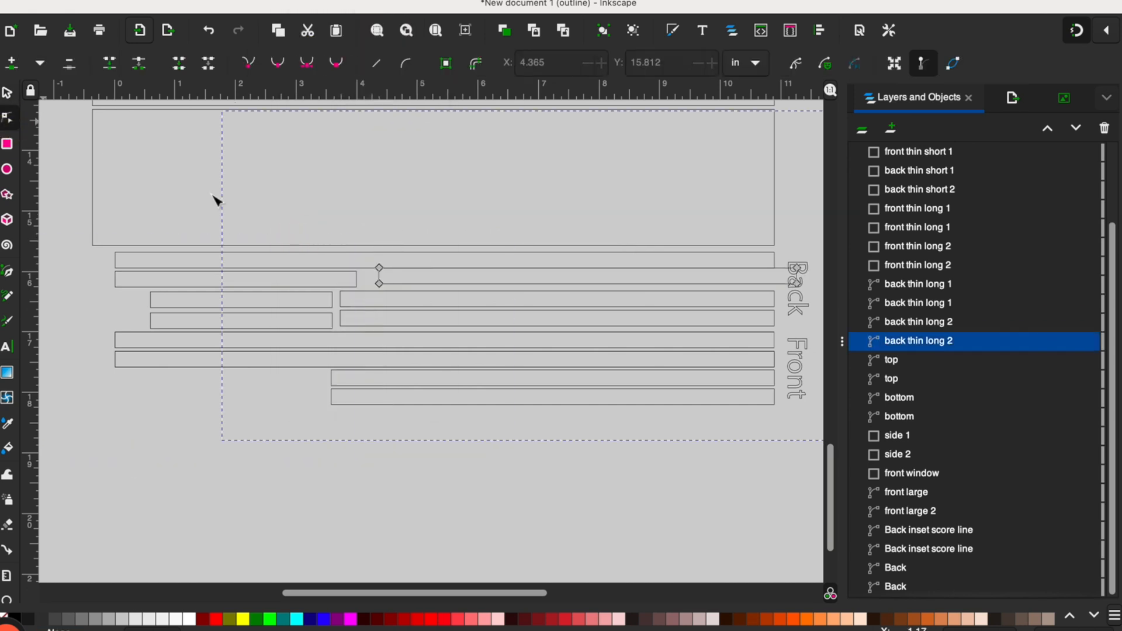
# Delete the joining edges of both back thin long 2 halves and snap the right half back against the left half
pyautogui.click(379, 278)
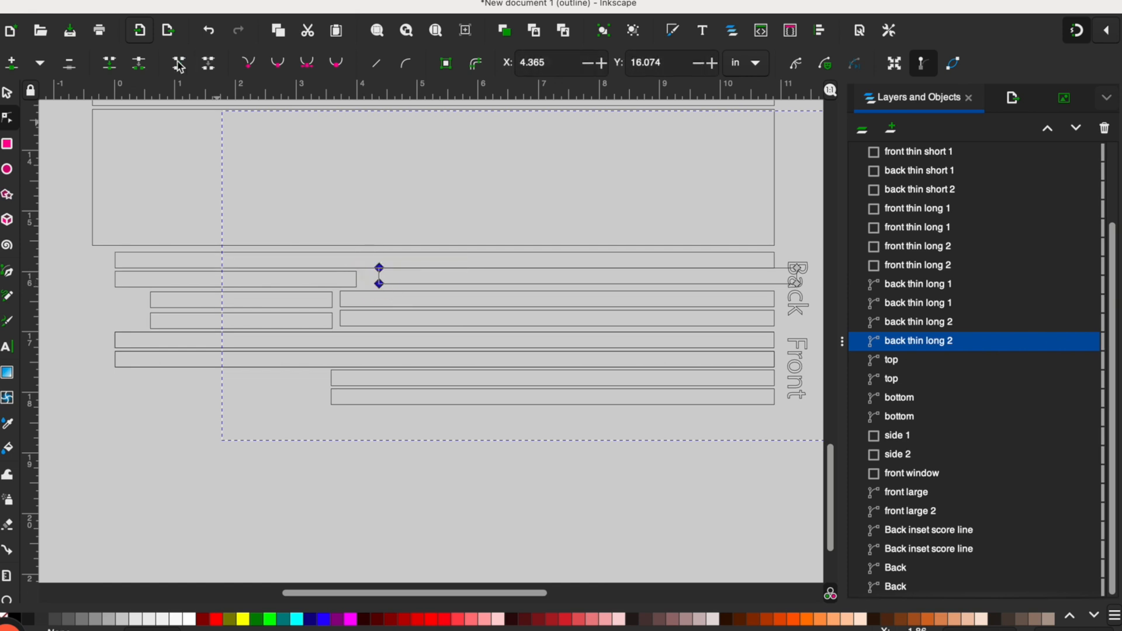
pyautogui.click(356, 289)
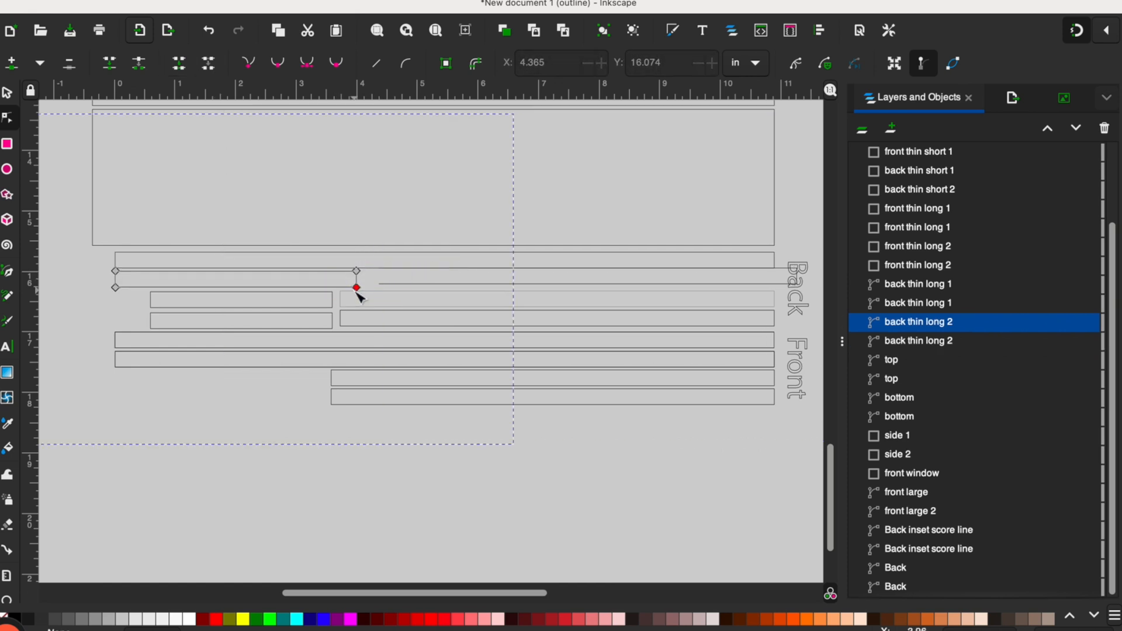
pyautogui.click(357, 279)
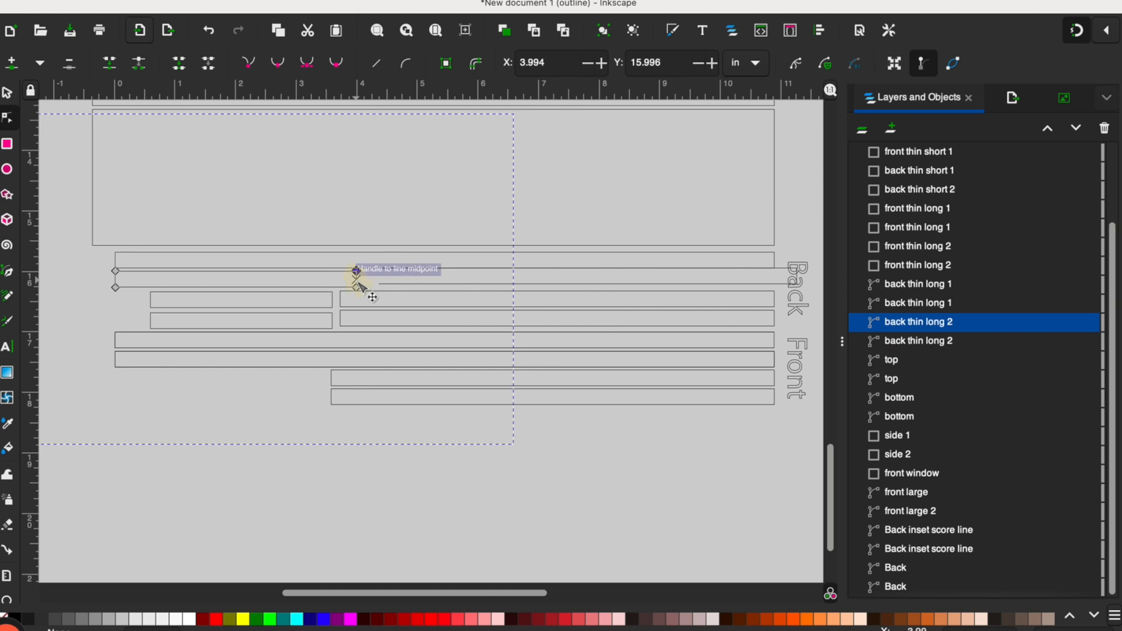
pyautogui.click(211, 62)
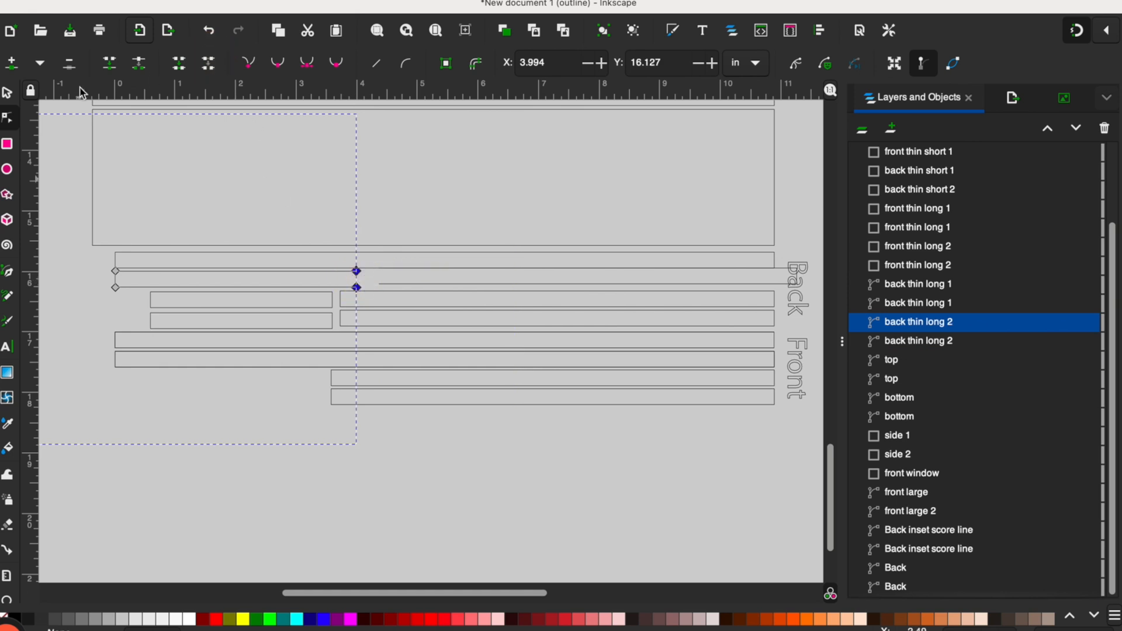
pyautogui.click(8, 93)
pyautogui.moveTo(398, 276); pyautogui.dragTo(382, 283)
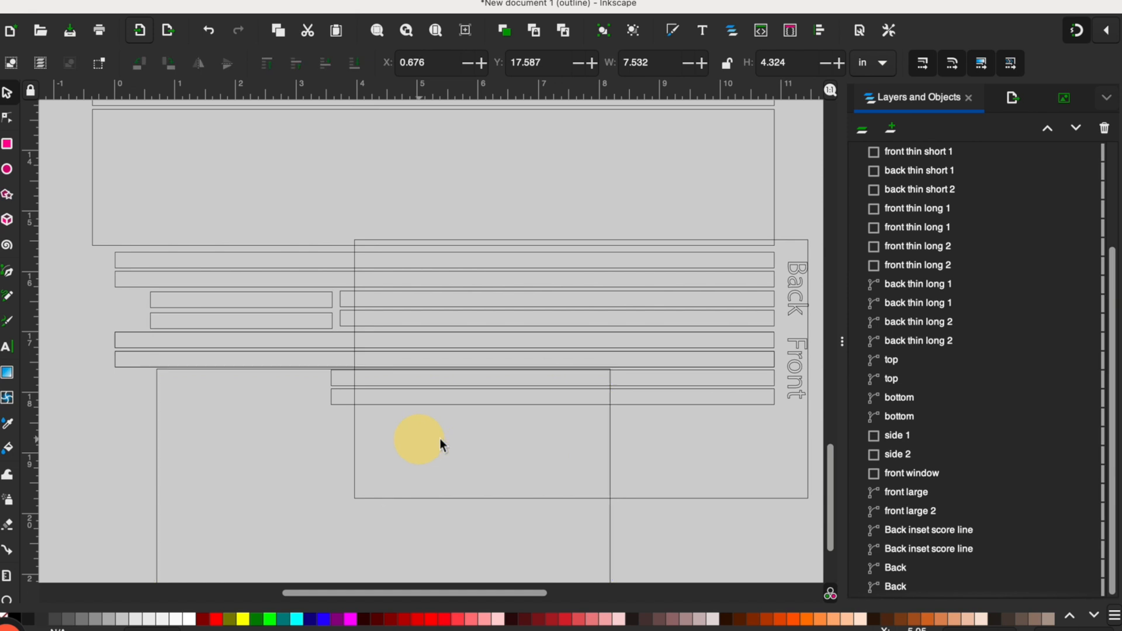
# Place the cutting rectangle's copy edge to edge on its left and subtract the right rectangle from one front thin long 2 copy
pyautogui.moveTo(611, 447); pyautogui.dragTo(342, 317)
pyautogui.click(772, 499)
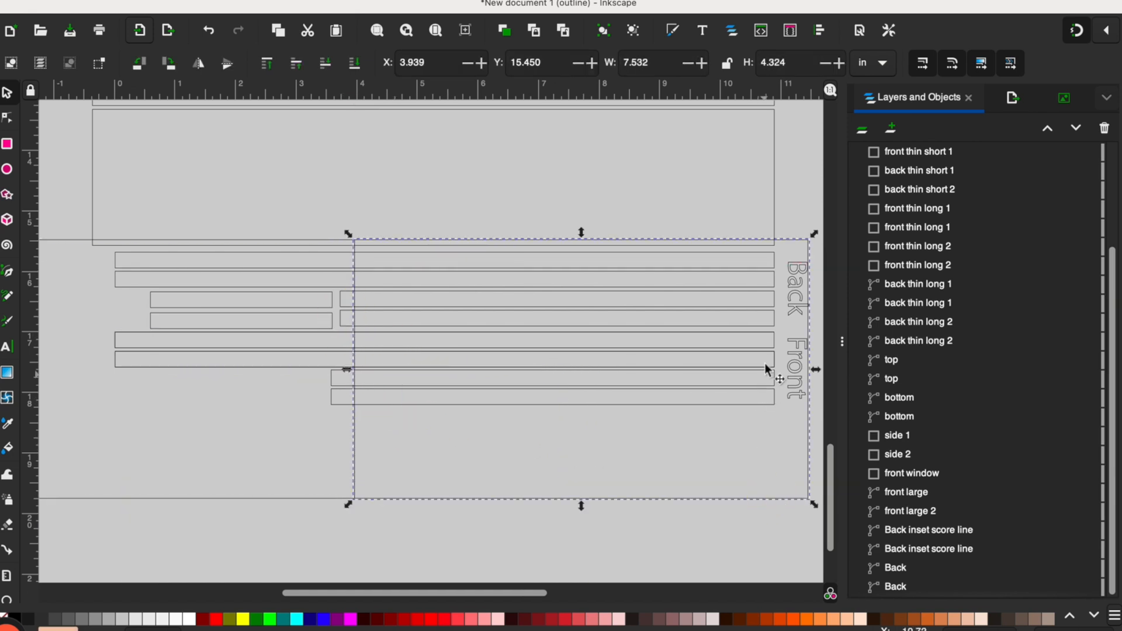
pyautogui.keyDown('shift'); pyautogui.click(770, 362); pyautogui.keyUp('shift')
pyautogui.click(290, 1)
pyautogui.click(332, 61)
# Subtract the left cutting rectangle from the other front thin long 2 copy using Difference, and shift the right half aside
pyautogui.click(323, 497)
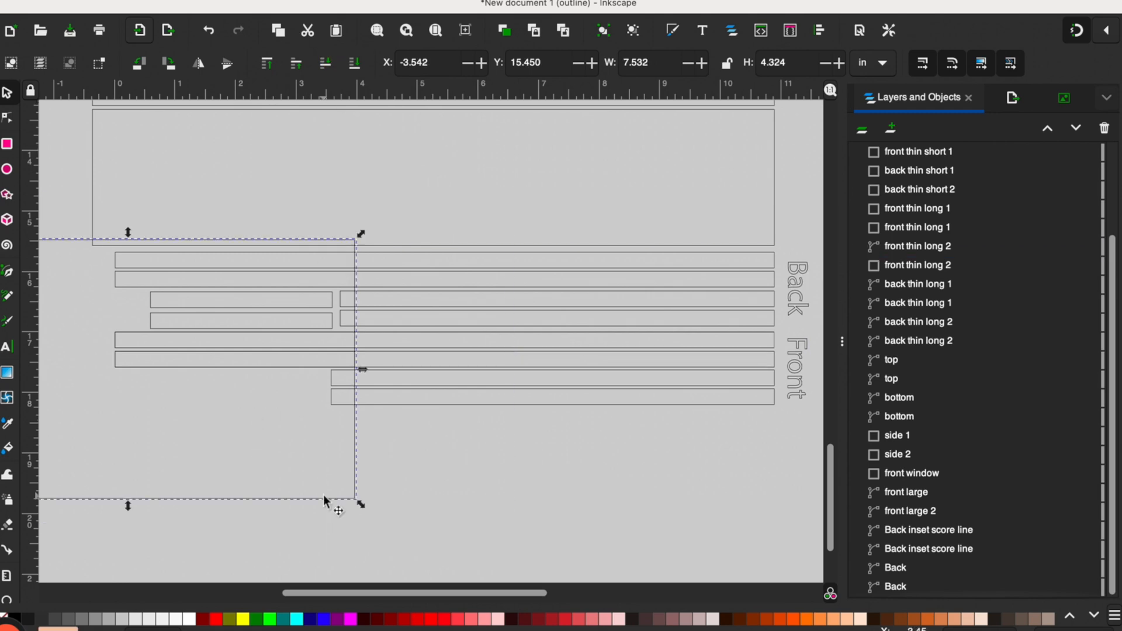
pyautogui.keyDown('shift'); pyautogui.click(526, 367); pyautogui.keyUp('shift')
pyautogui.click(291, 1)
pyautogui.click(333, 61)
pyautogui.moveTo(381, 357); pyautogui.dragTo(402, 356)
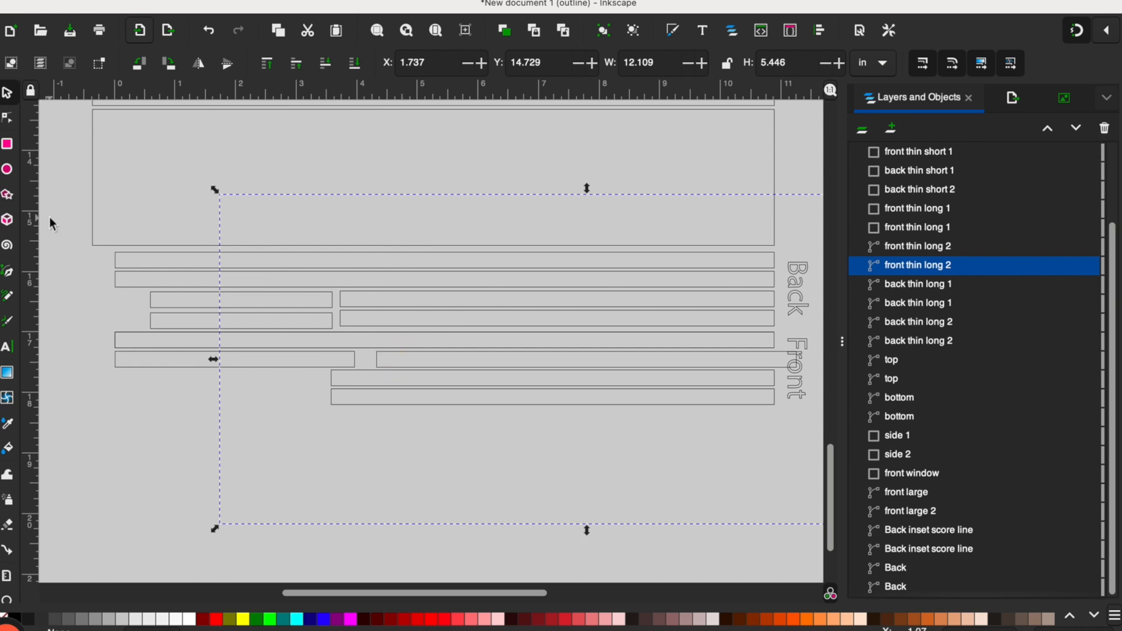
# Delete the joining edge segments of both front thin long 2 halves
pyautogui.click(7, 117)
pyautogui.click(377, 359)
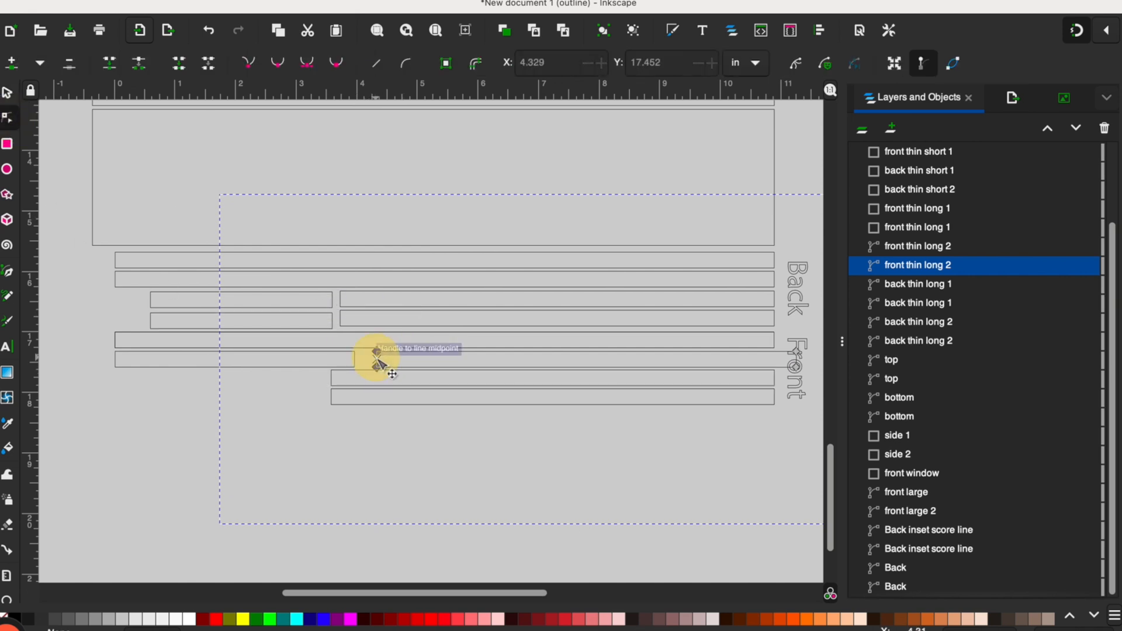
pyautogui.click(353, 361)
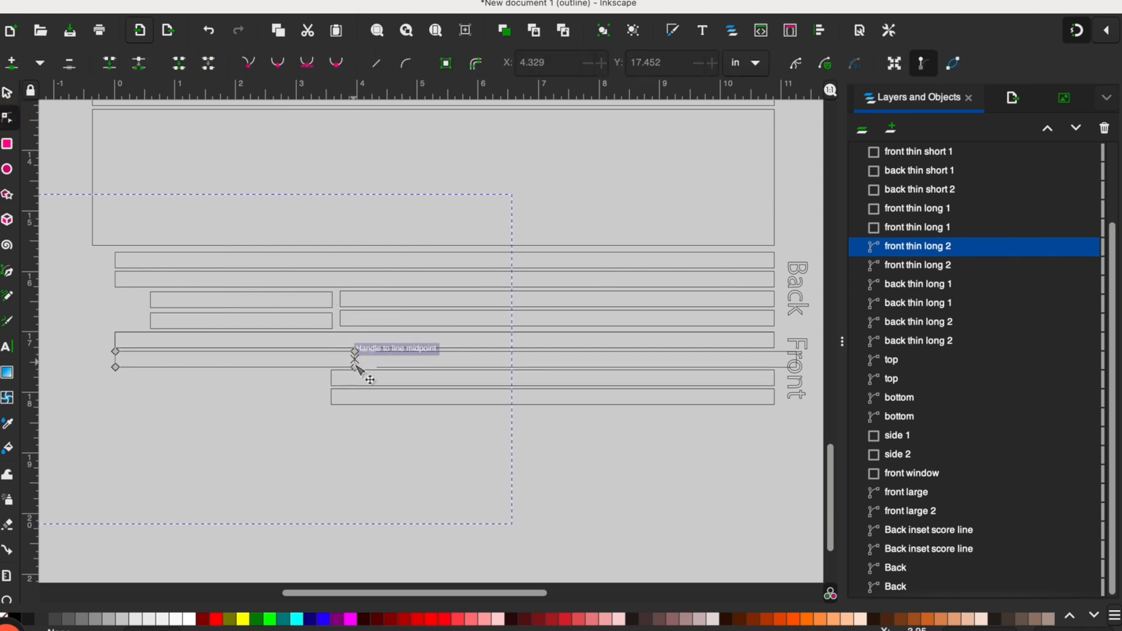
pyautogui.click(357, 367)
pyautogui.click(212, 65)
pyautogui.press('s')
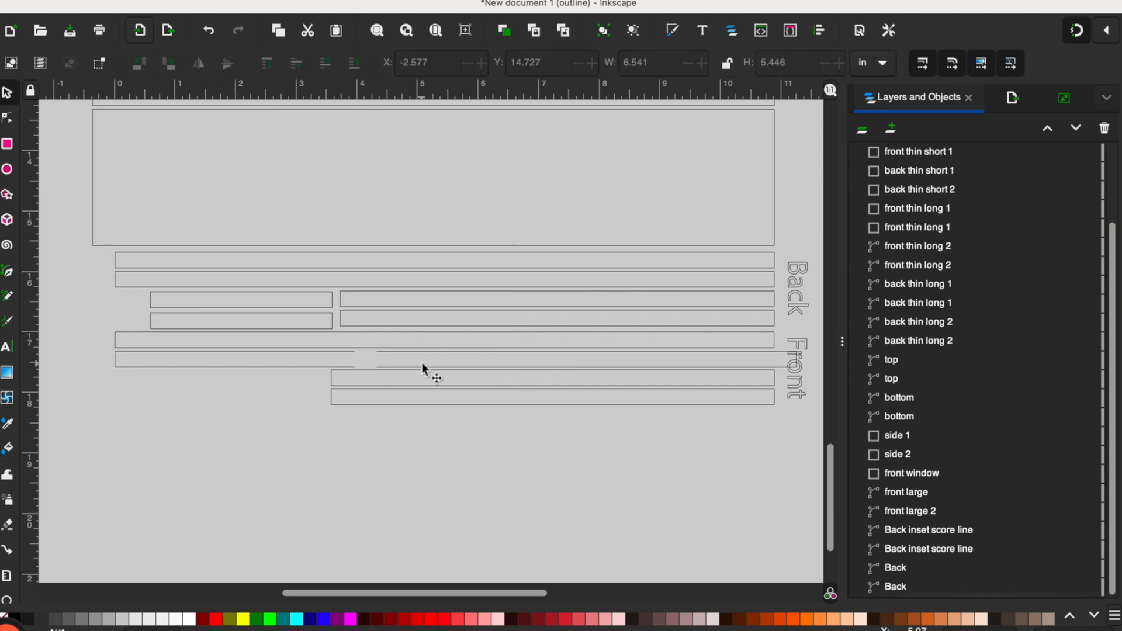
# Move the right half of front thin long 2 back against its left half and deselect it
pyautogui.click(409, 364)
pyautogui.click(386, 411)
# Check the front large, front large 2, Back and Back inset score line halves by selecting each object in turn
pyautogui.scroll(5, 680, 375)
pyautogui.scroll(-3, 680, 375)
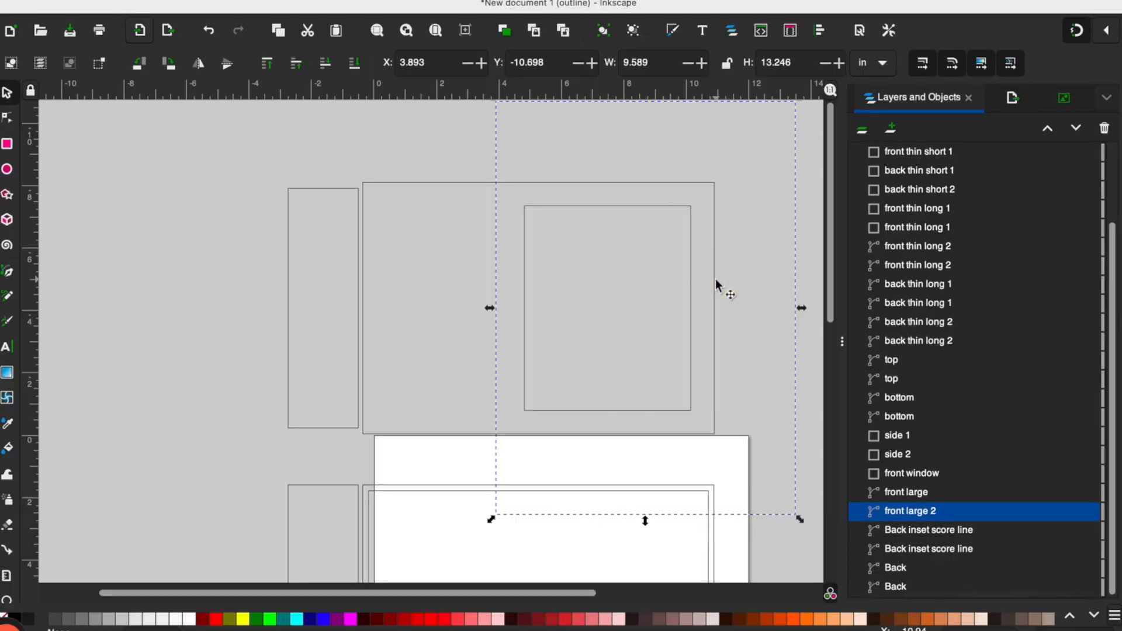
pyautogui.click(903, 492)
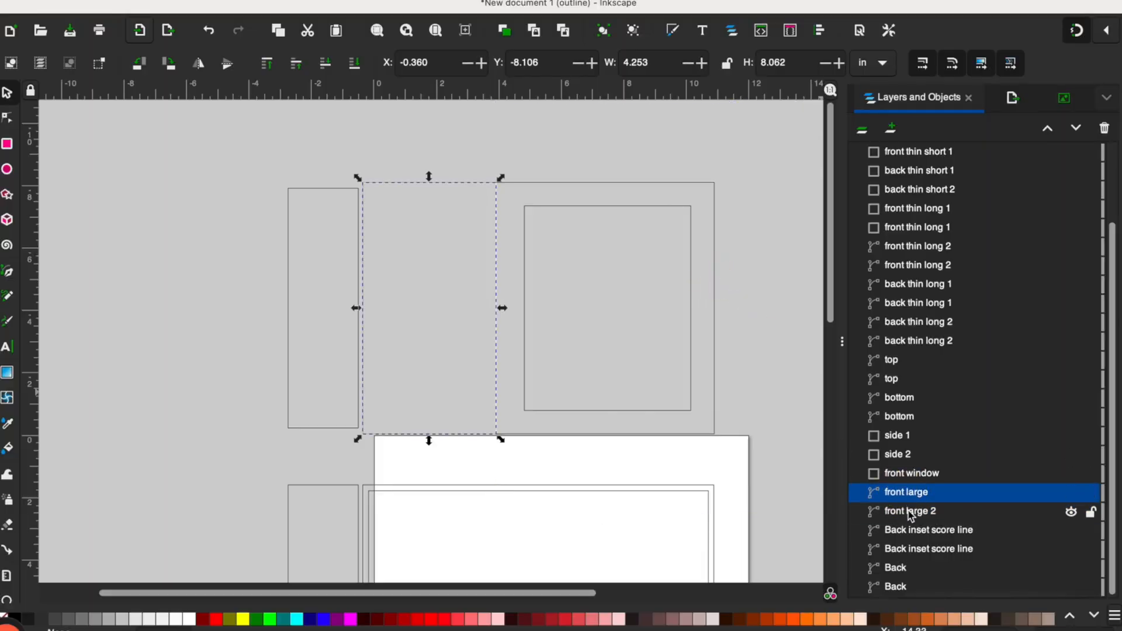
pyautogui.click(909, 515)
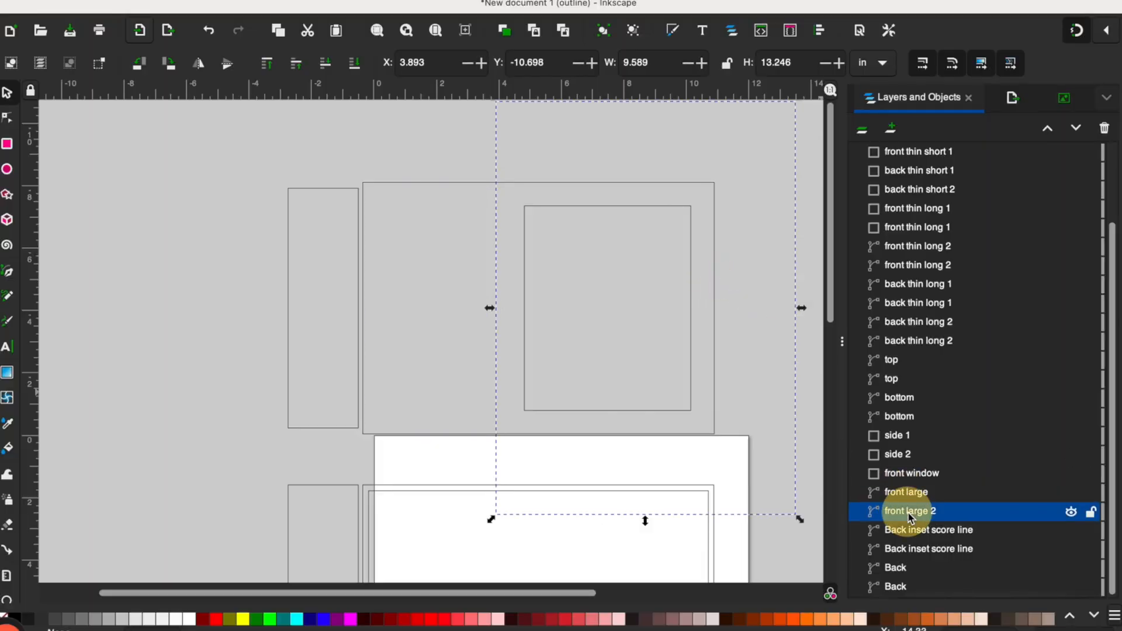
pyautogui.click(777, 550)
pyautogui.scroll(-5, 776, 550)
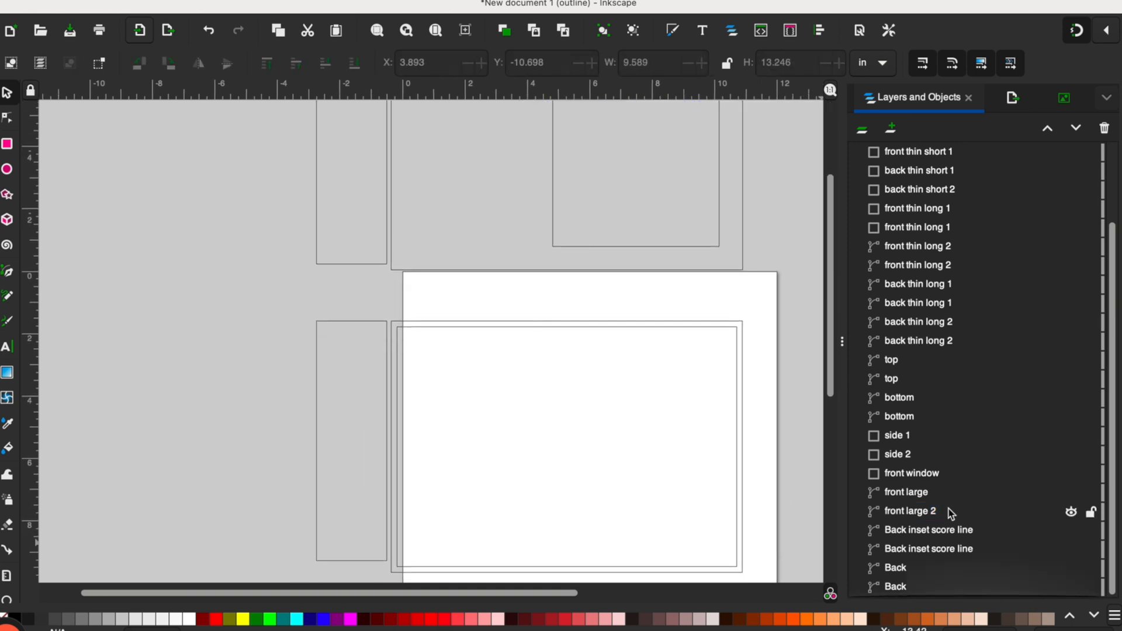
pyautogui.click(910, 568)
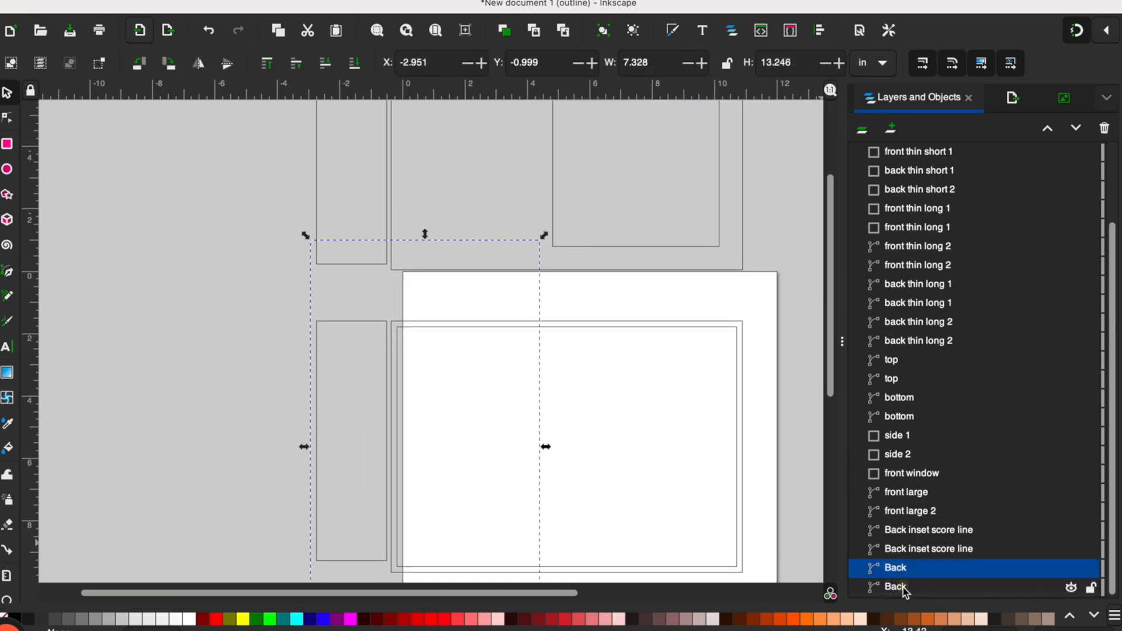
pyautogui.click(907, 587)
pyautogui.click(920, 549)
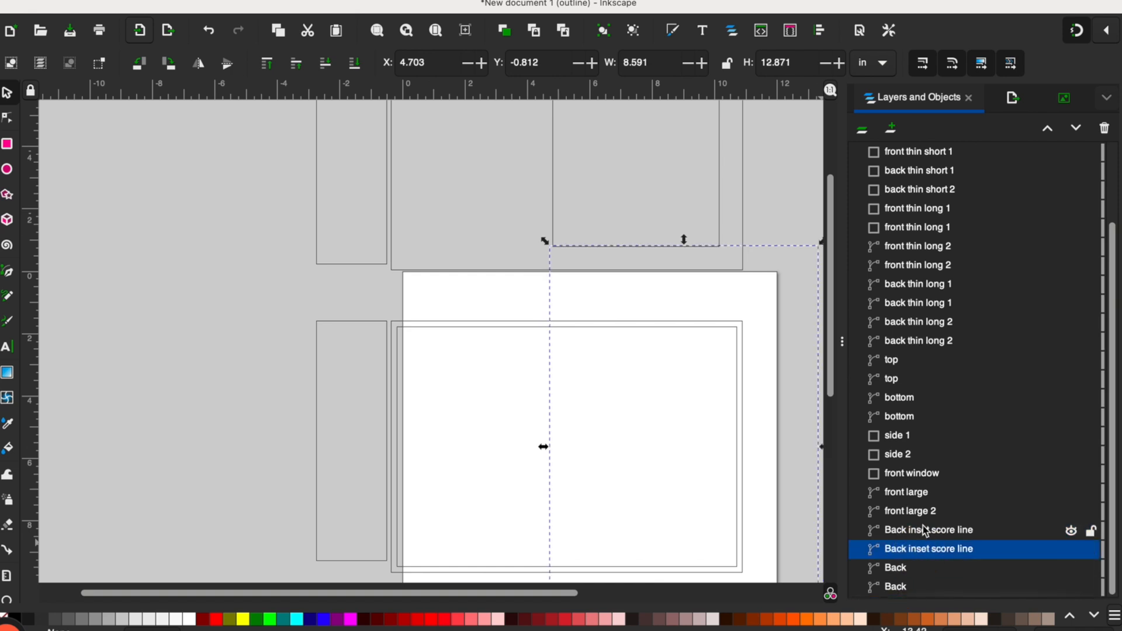
pyautogui.click(924, 532)
# Check the halves of the top and bottom pieces by selecting each one and toggling visibility
pyautogui.scroll(-10, 833, 479)
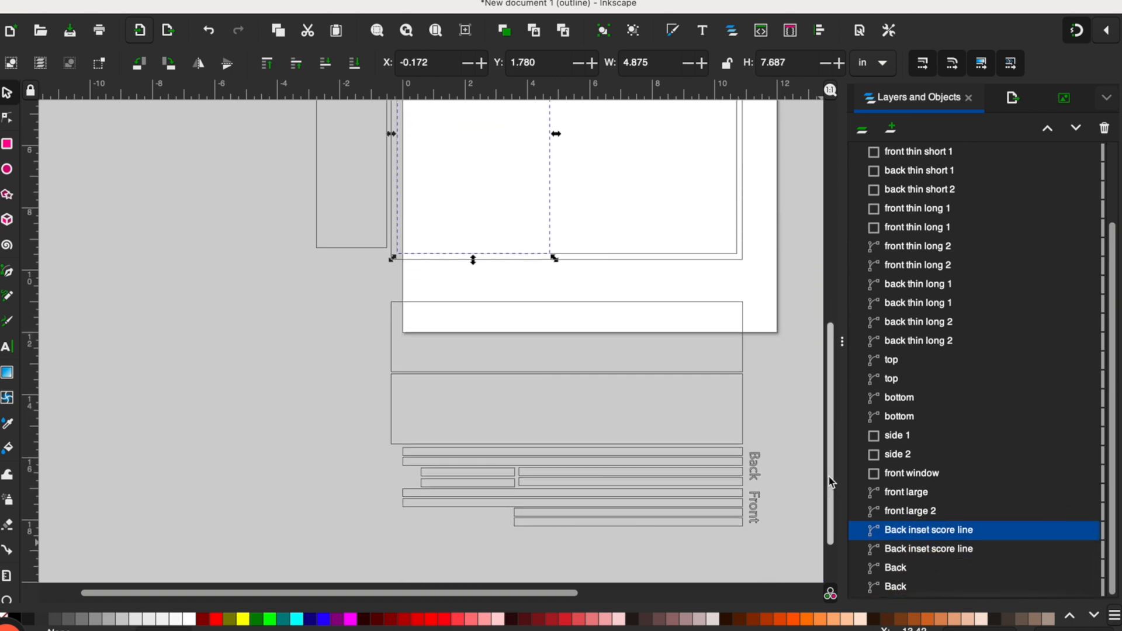
pyautogui.click(921, 363)
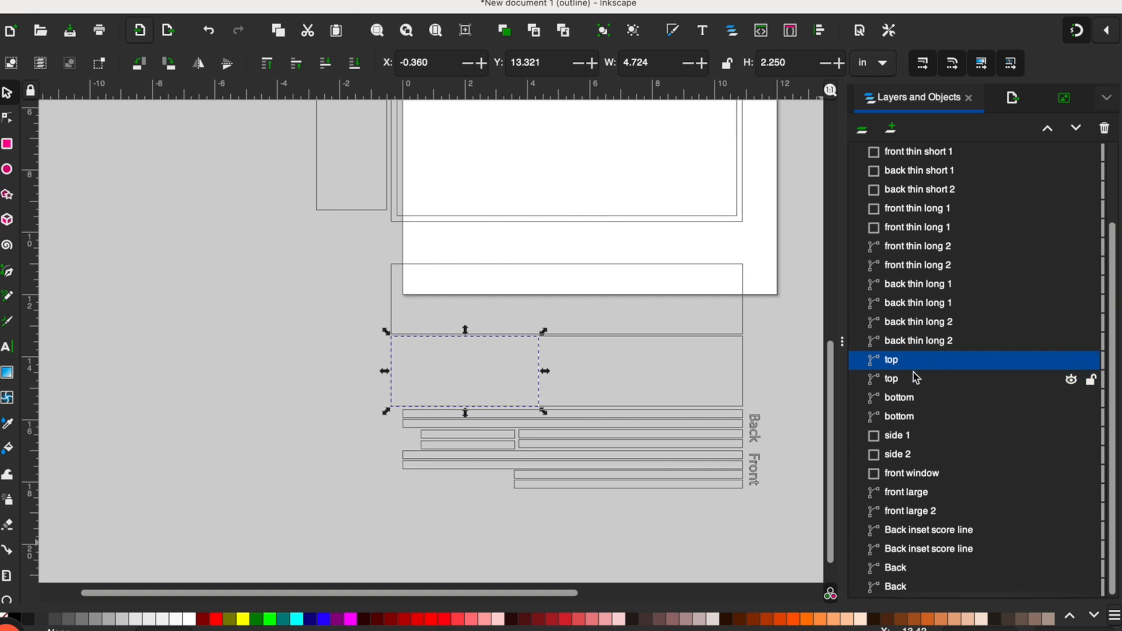
pyautogui.click(914, 373)
pyautogui.click(1070, 362)
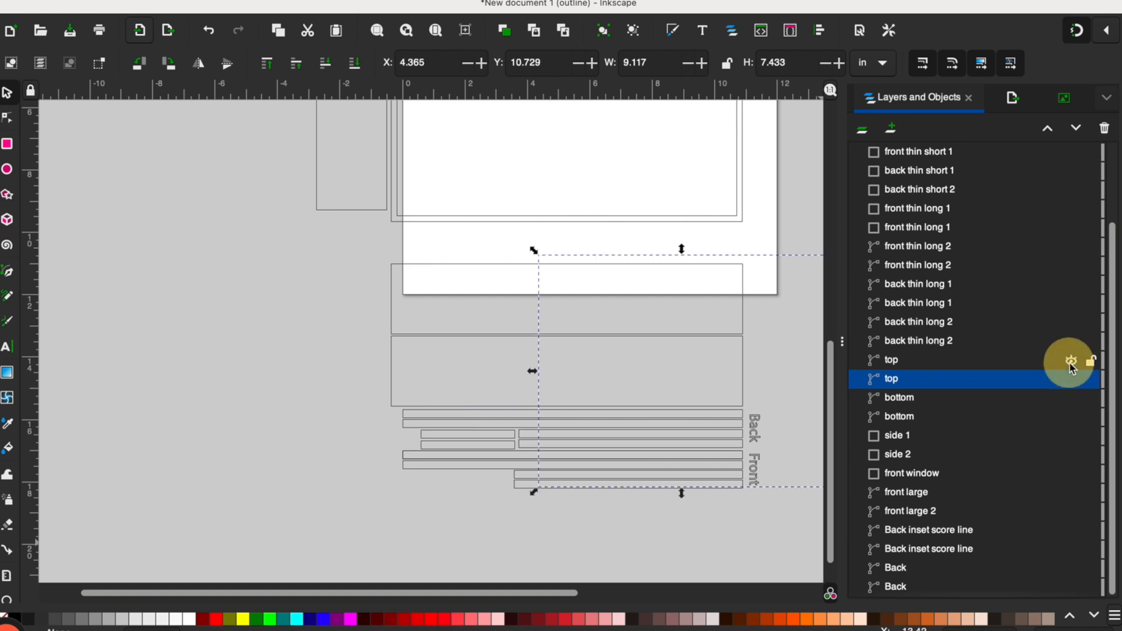
pyautogui.click(1046, 398)
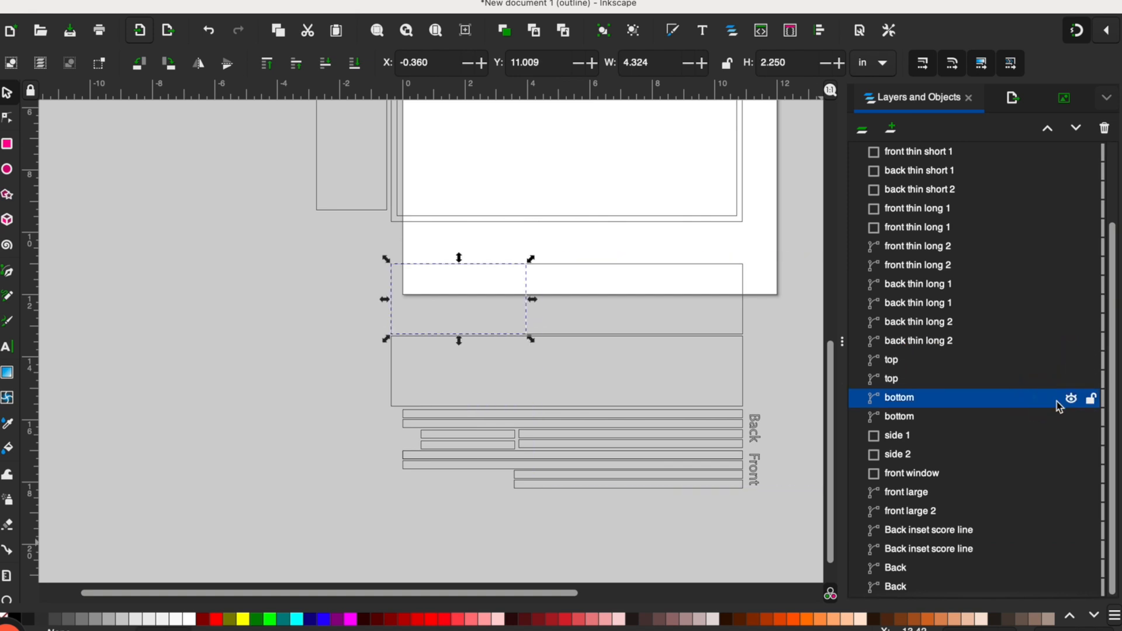
pyautogui.click(990, 419)
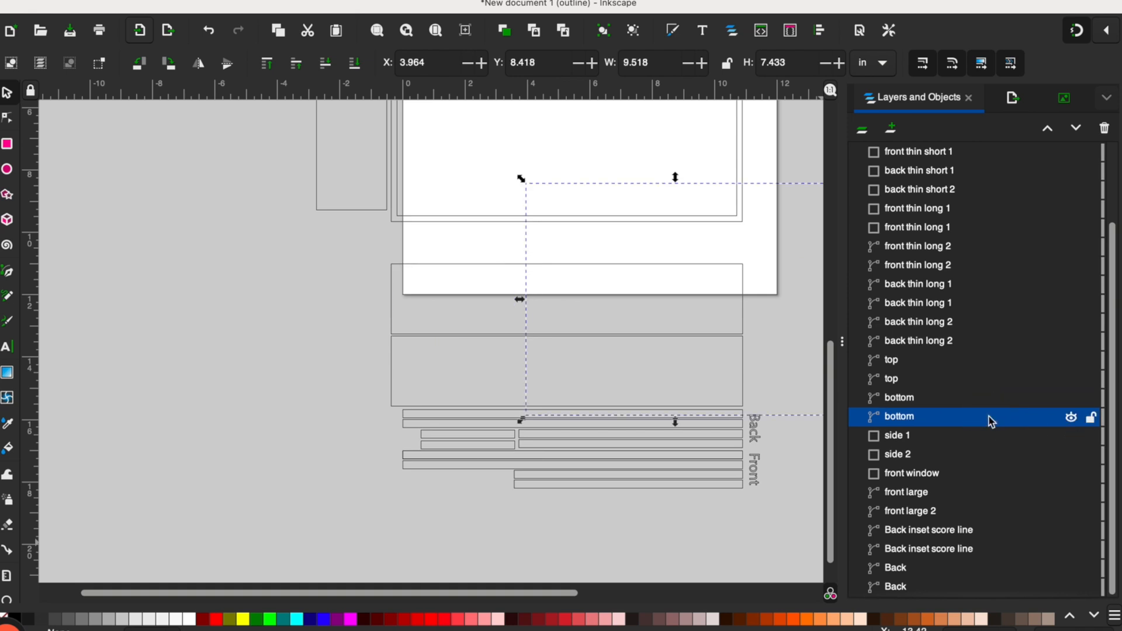
pyautogui.click(1072, 419)
pyautogui.click(1072, 419)
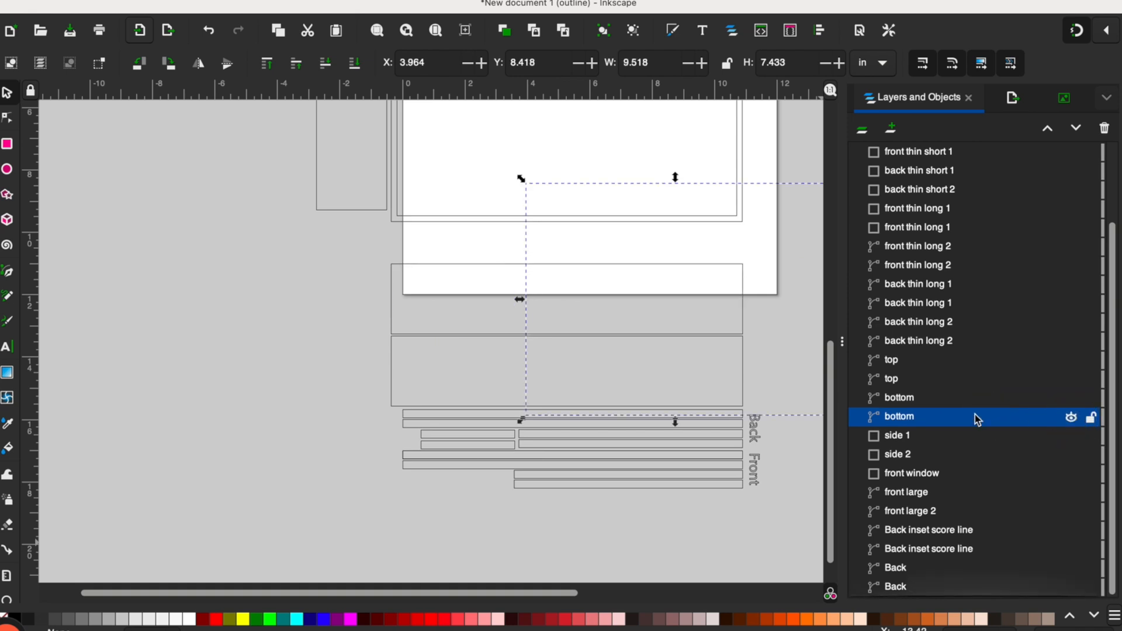
# Check both front thin long 2 halves and both front thin long 1 copies to see which are split
pyautogui.scroll(1, 967, 229)
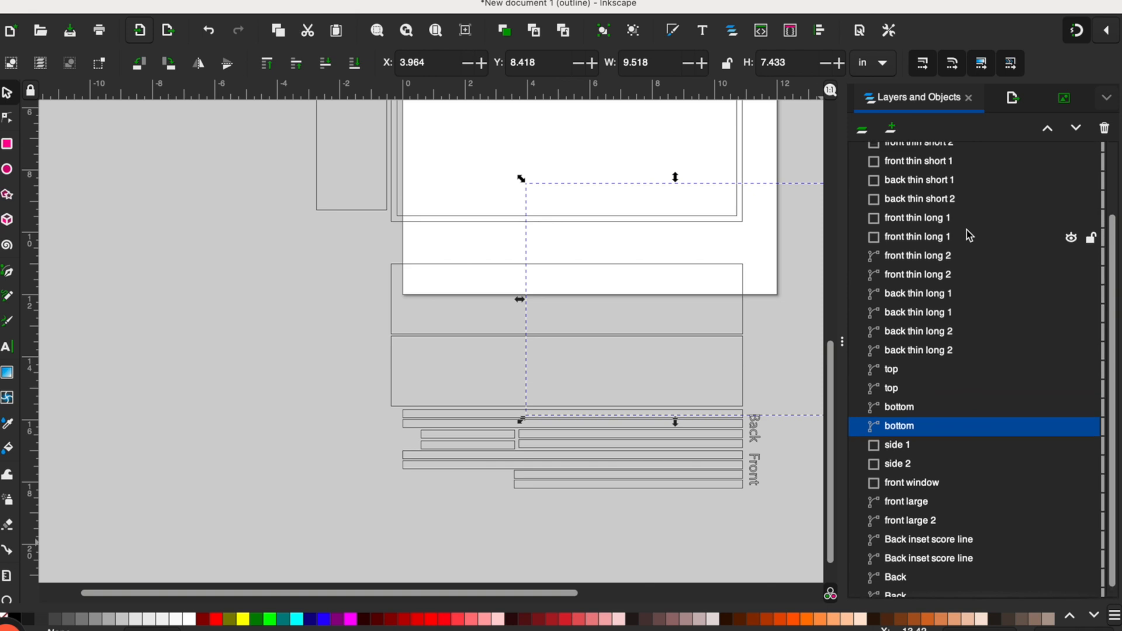
pyautogui.click(946, 275)
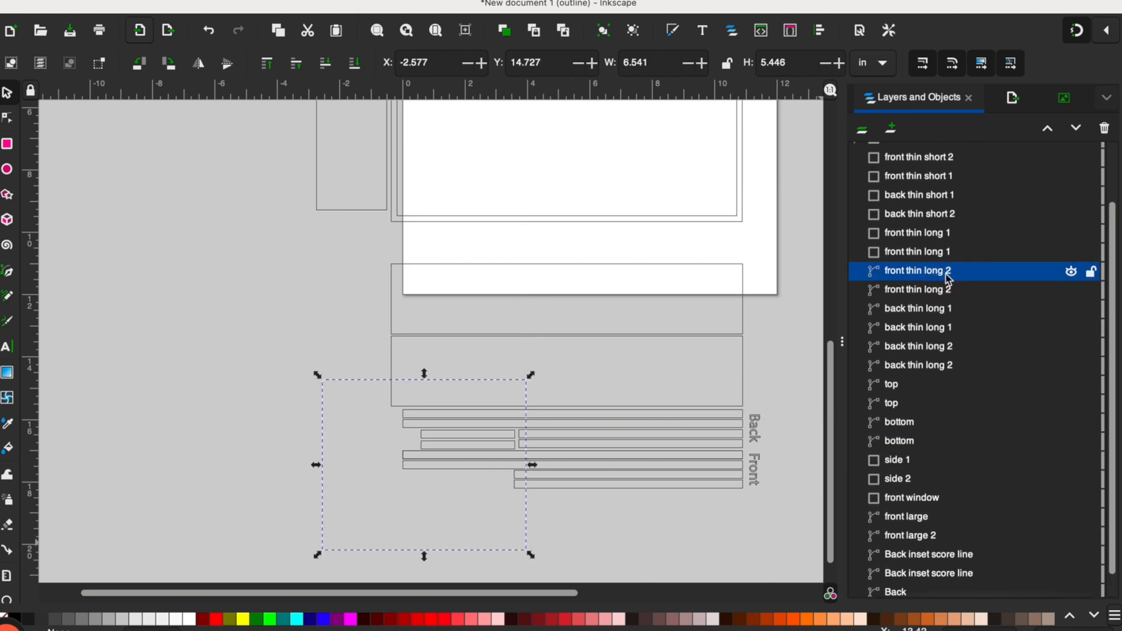
pyautogui.click(1073, 275)
pyautogui.click(1073, 275)
pyautogui.click(997, 288)
pyautogui.click(1070, 291)
pyautogui.click(1069, 295)
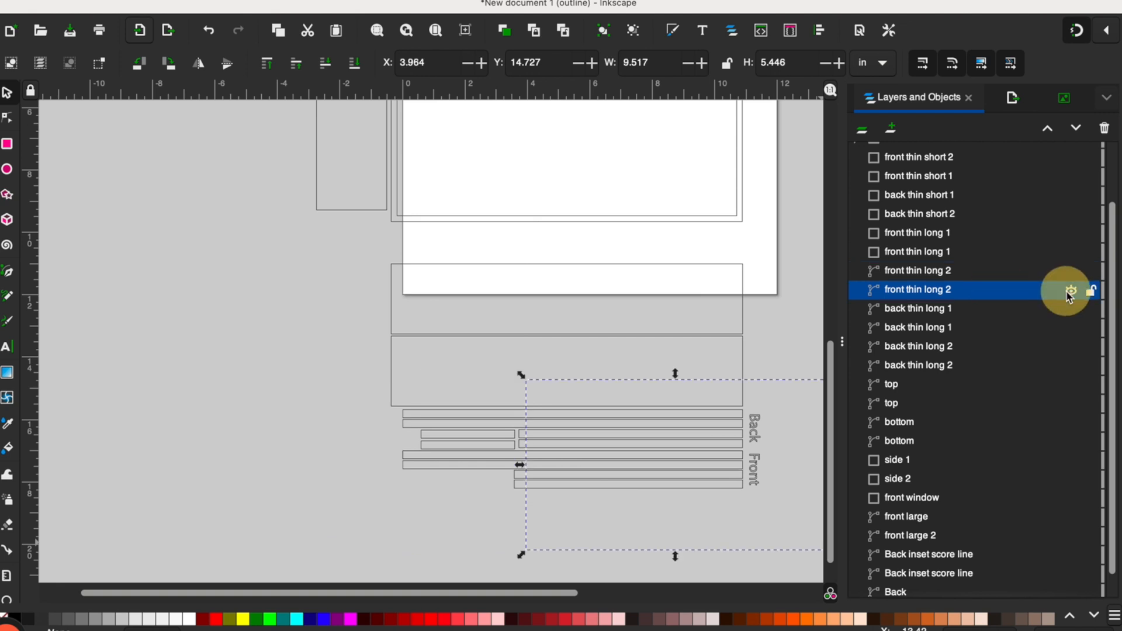
pyautogui.click(970, 235)
pyautogui.click(1066, 234)
pyautogui.click(1066, 234)
pyautogui.click(988, 252)
pyautogui.click(963, 233)
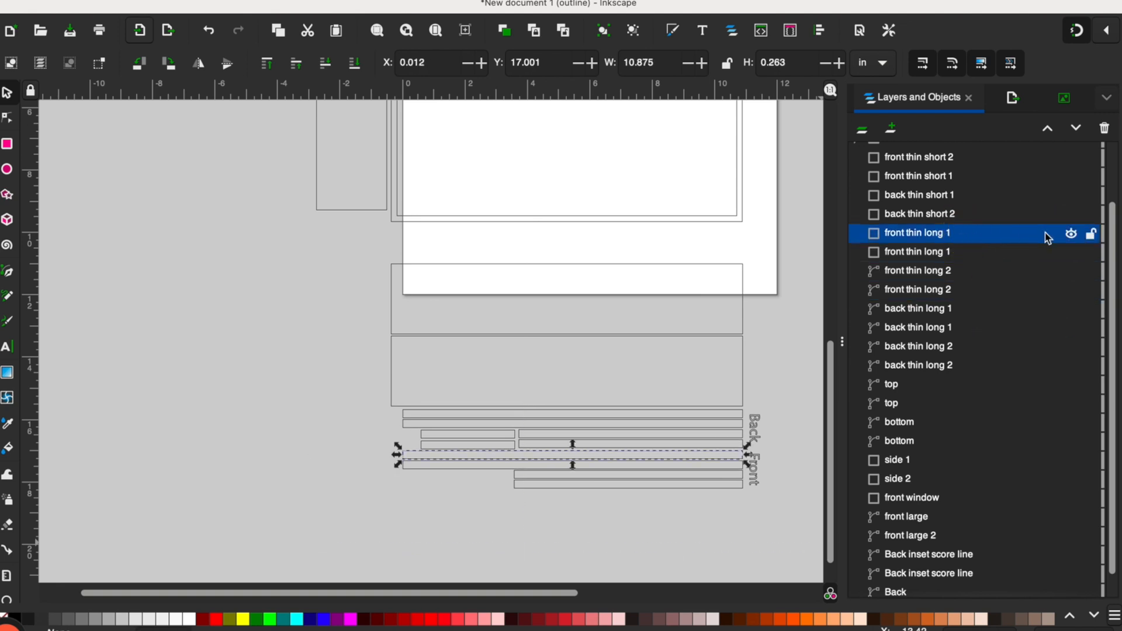
pyautogui.click(957, 252)
# Place two adjoining cutting rectangles, each about 7.9 × 4.9 in, over the thin pieces and split the front thin long 1 copies into halves
pyautogui.scroll(2, 612, 335)
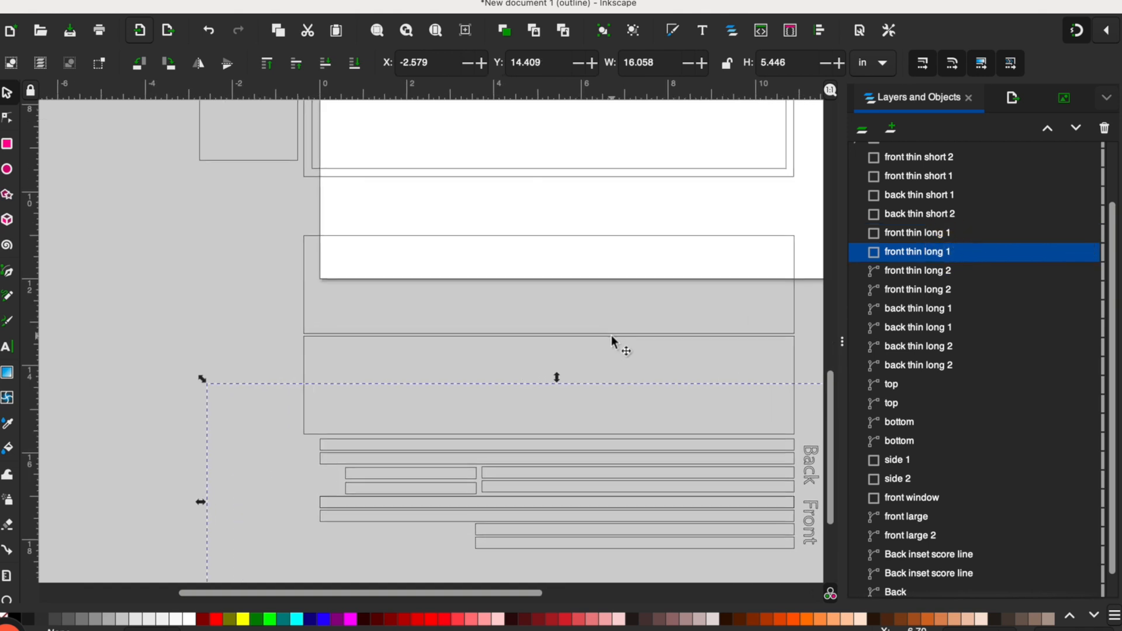
pyautogui.hscroll(3, 611, 335)
pyautogui.scroll(-5, 611, 335)
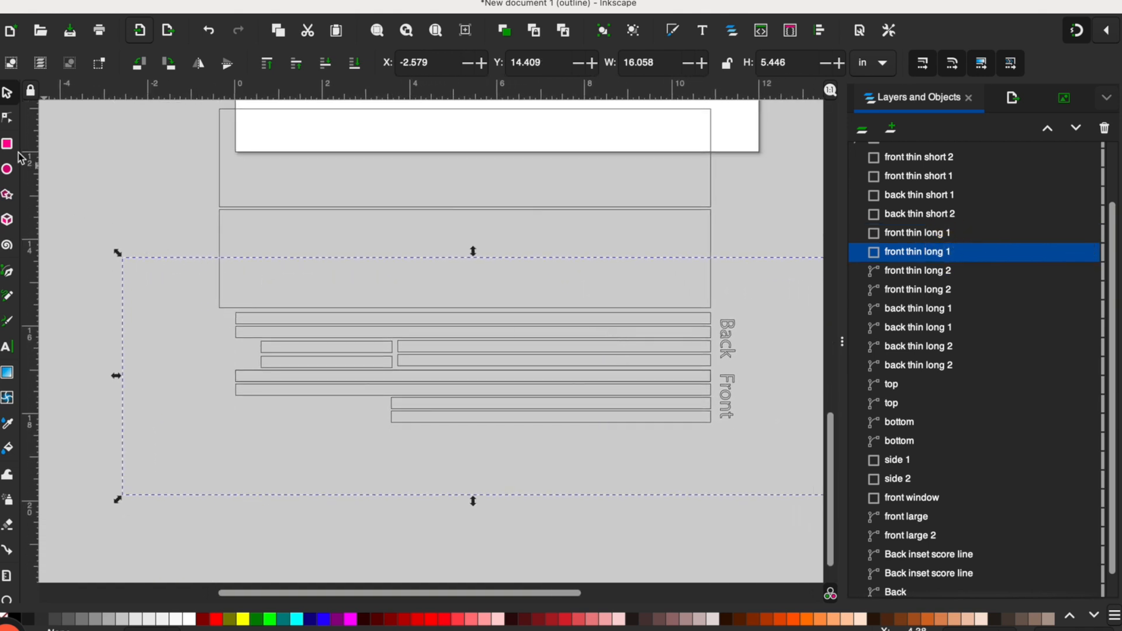
pyautogui.click(8, 144)
pyautogui.moveTo(768, 257); pyautogui.dragTo(679, 336)
pyautogui.moveTo(329, 315); pyautogui.dragTo(297, 257)
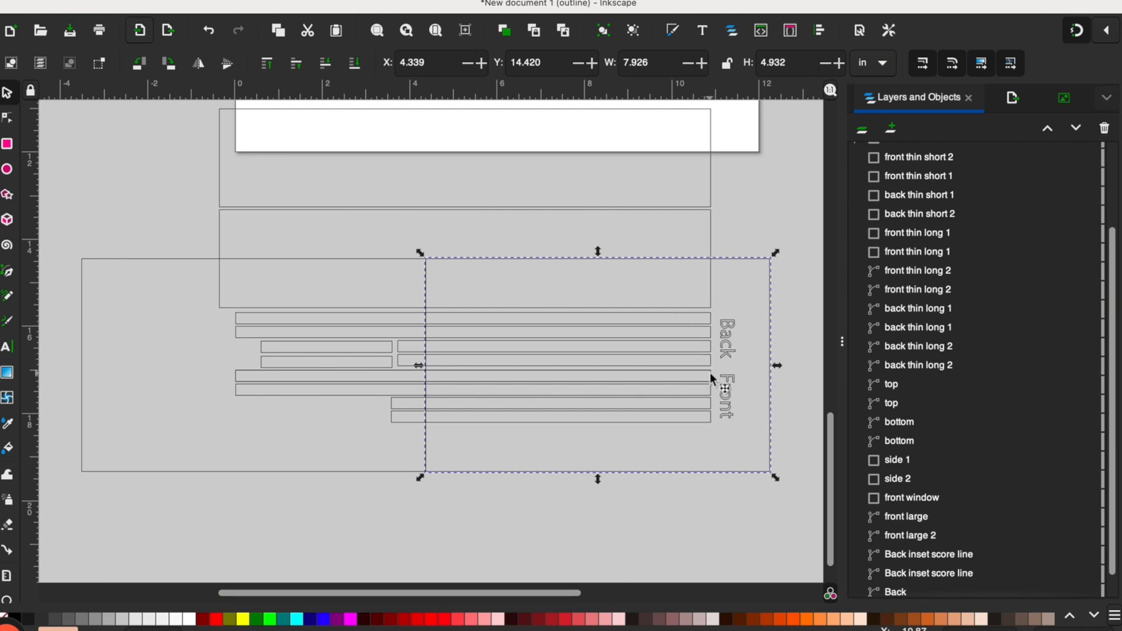
pyautogui.moveTo(709, 372); pyautogui.dragTo(196, 256)
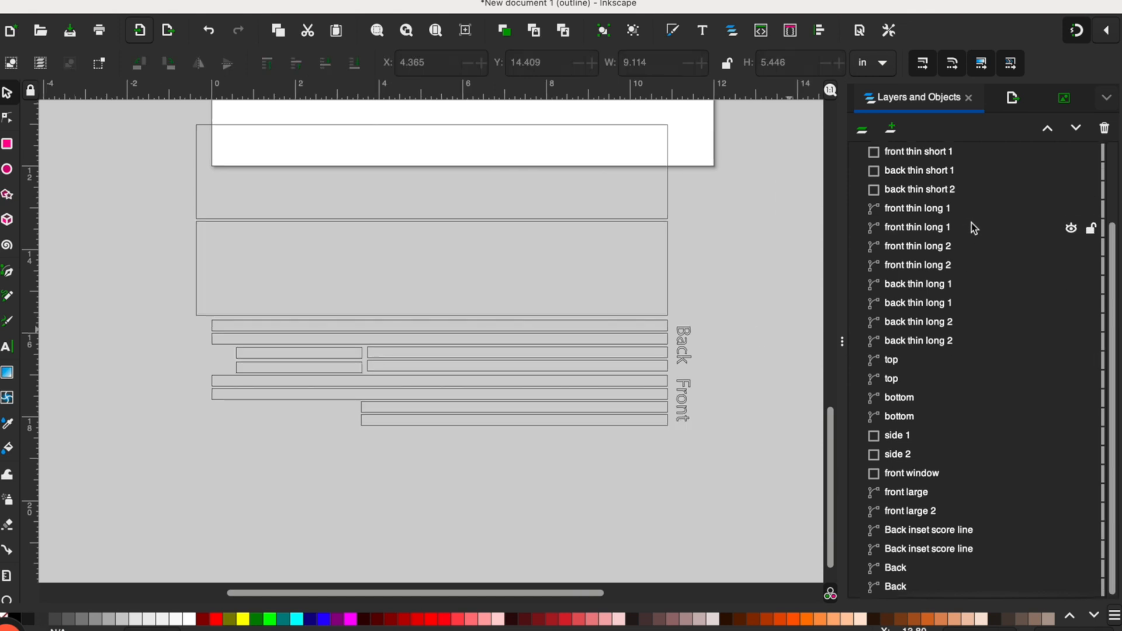
# Toggle the visibility of each front and back thin long half to check the splits, and review the object list
pyautogui.click(1077, 209)
pyautogui.click(1072, 227)
pyautogui.click(1072, 247)
pyautogui.click(1072, 247)
pyautogui.click(1072, 267)
pyautogui.click(1073, 267)
pyautogui.click(1072, 286)
pyautogui.click(1072, 286)
pyautogui.click(1072, 304)
pyautogui.click(1073, 304)
pyautogui.click(1072, 323)
pyautogui.click(1072, 323)
pyautogui.click(1071, 343)
pyautogui.click(1071, 344)
pyautogui.scroll(3, 970, 403)
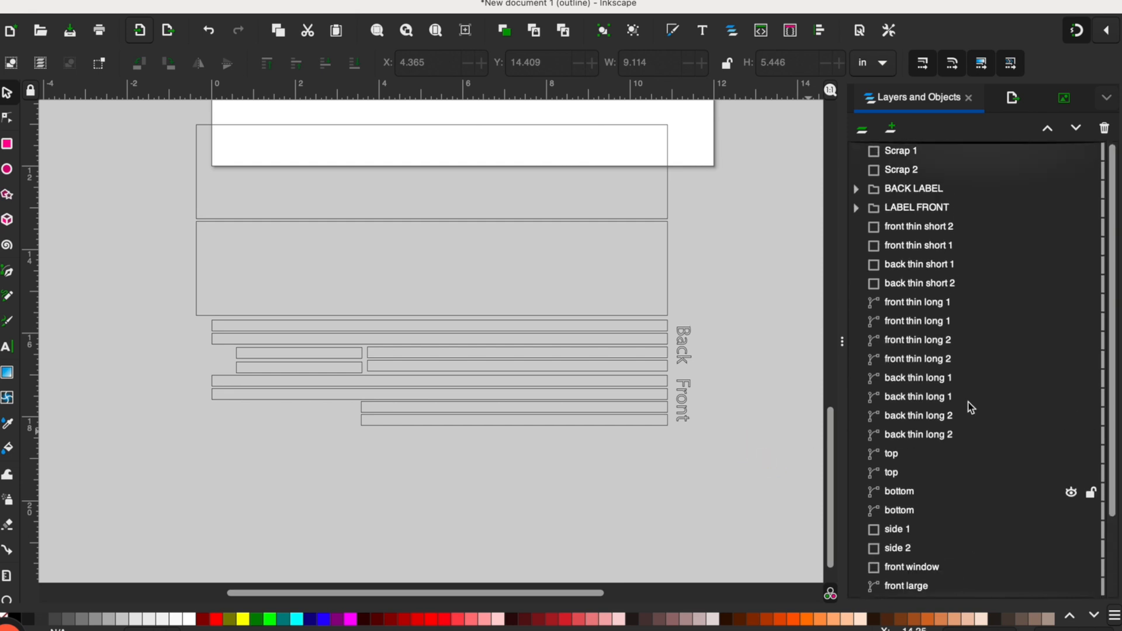
pyautogui.scroll(-2, 971, 407)
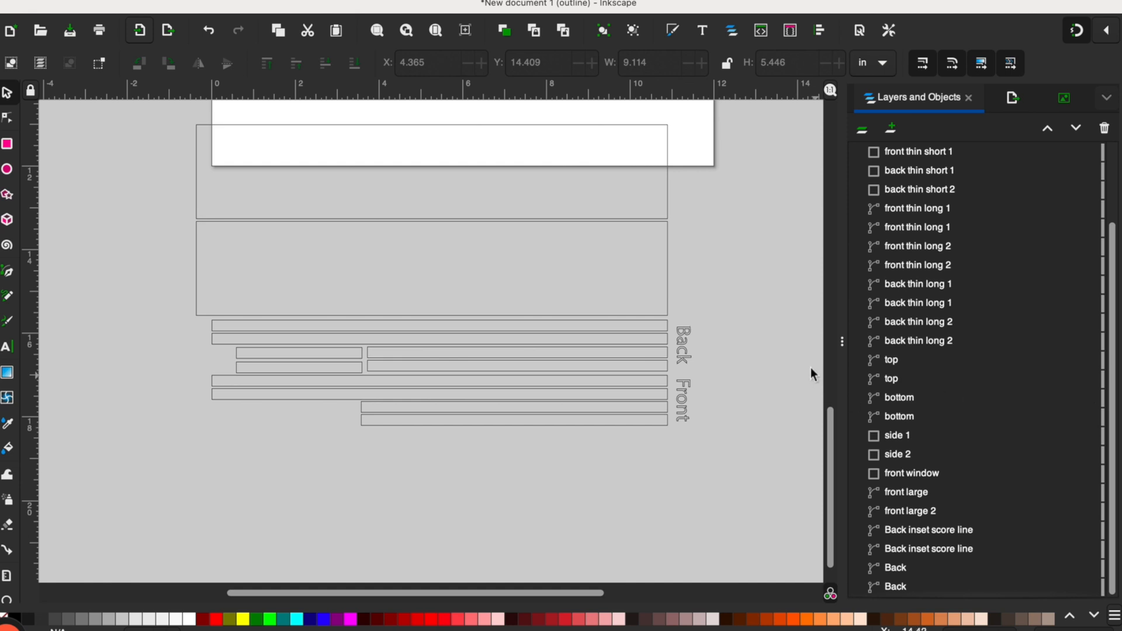
pyautogui.scroll(2, 934, 273)
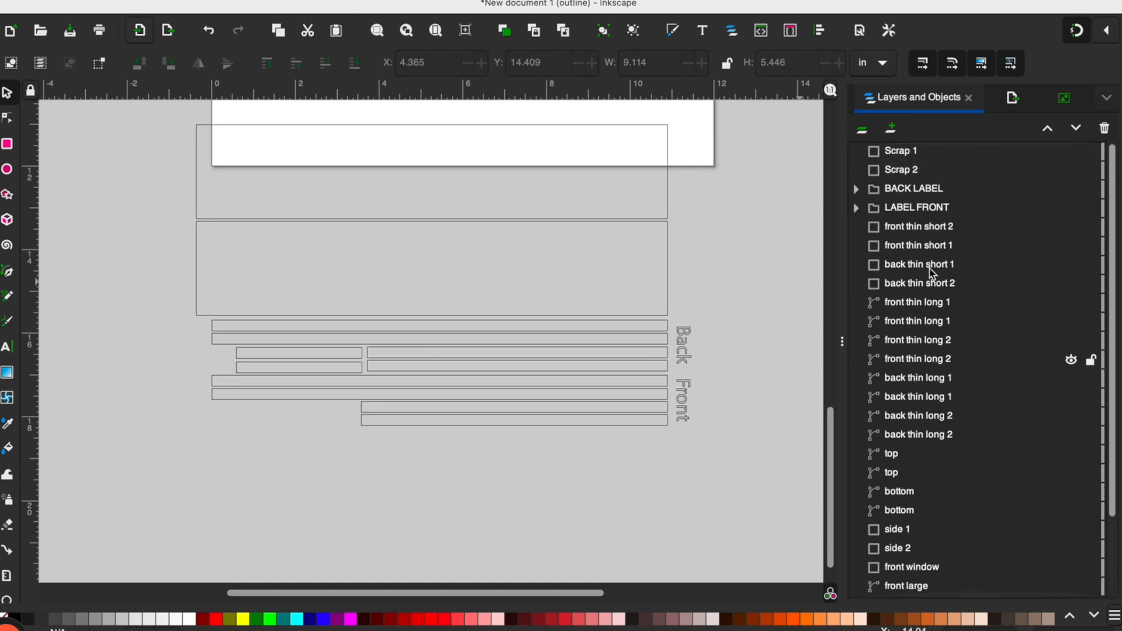
# Select all the template pieces, including the scraps and labels, and group them into one object
pyautogui.moveTo(768, 491); pyautogui.dragTo(65, 35)
pyautogui.scroll(-5, 798, 248)
pyautogui.rightClick(903, 196)
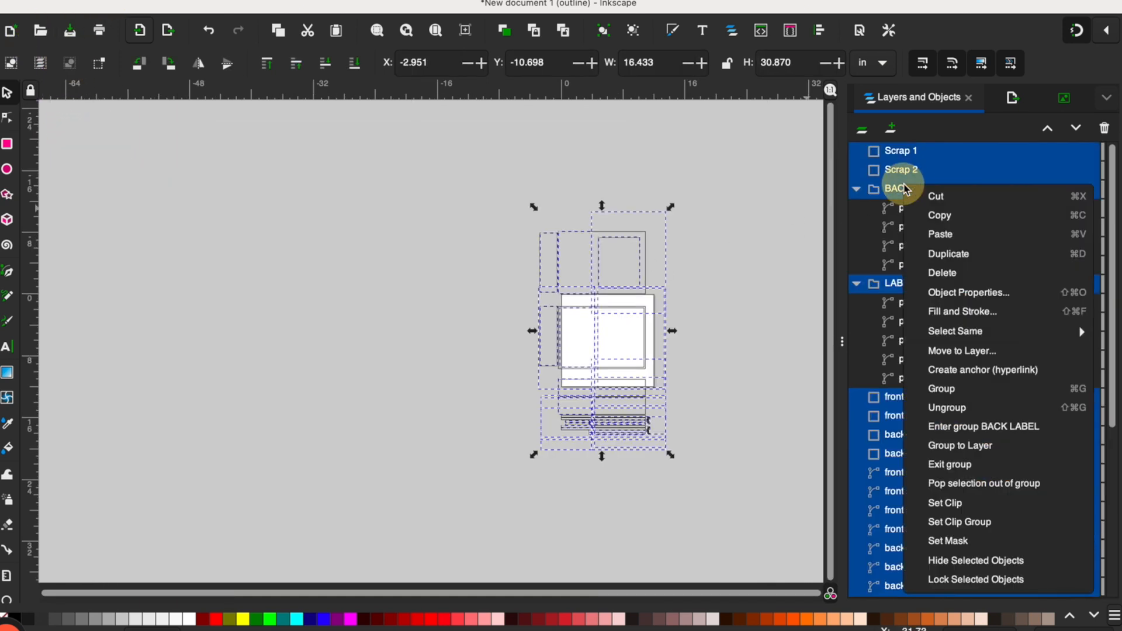
pyautogui.click(957, 395)
pyautogui.click(897, 151)
pyautogui.click(902, 149)
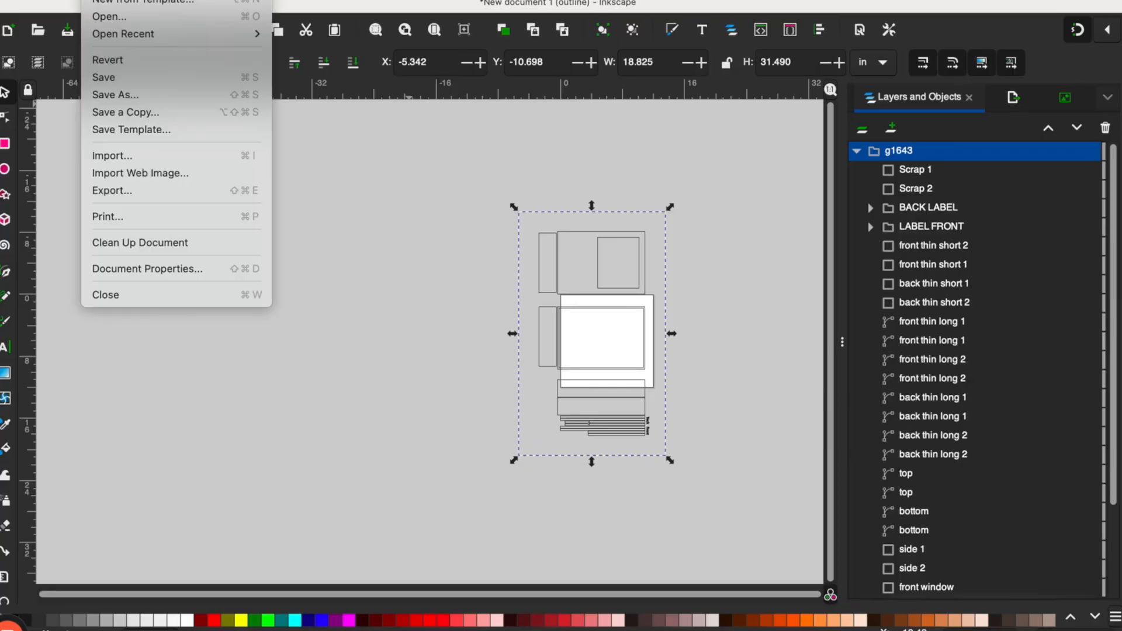
# Try to export the document as a Plain SVG (*.svg) single image
pyautogui.click(120, 194)
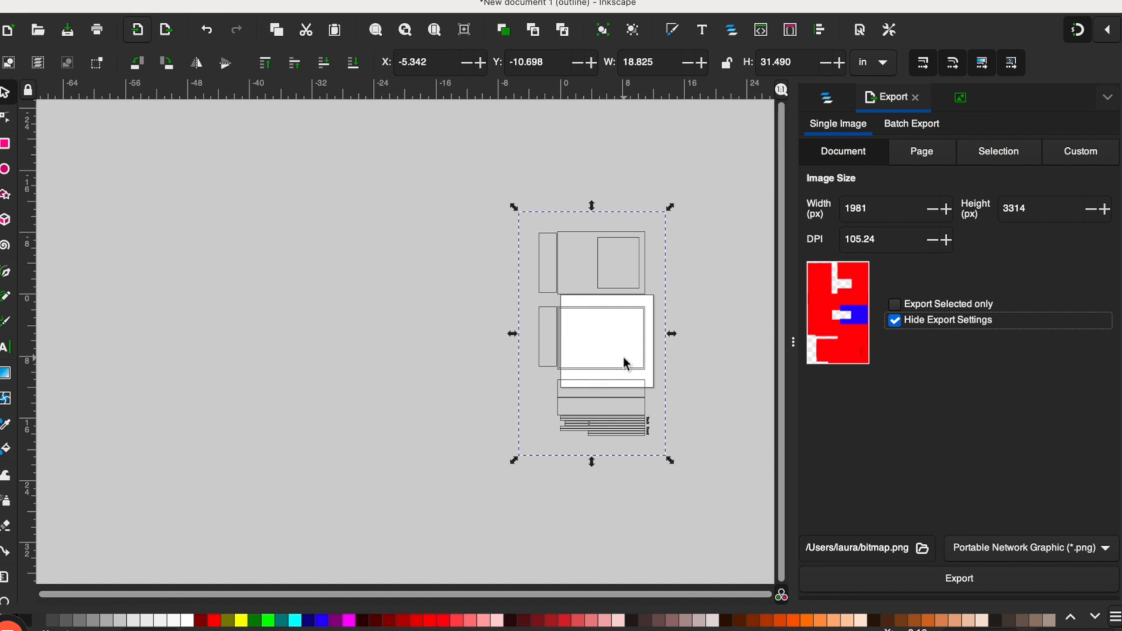
pyautogui.click(1105, 551)
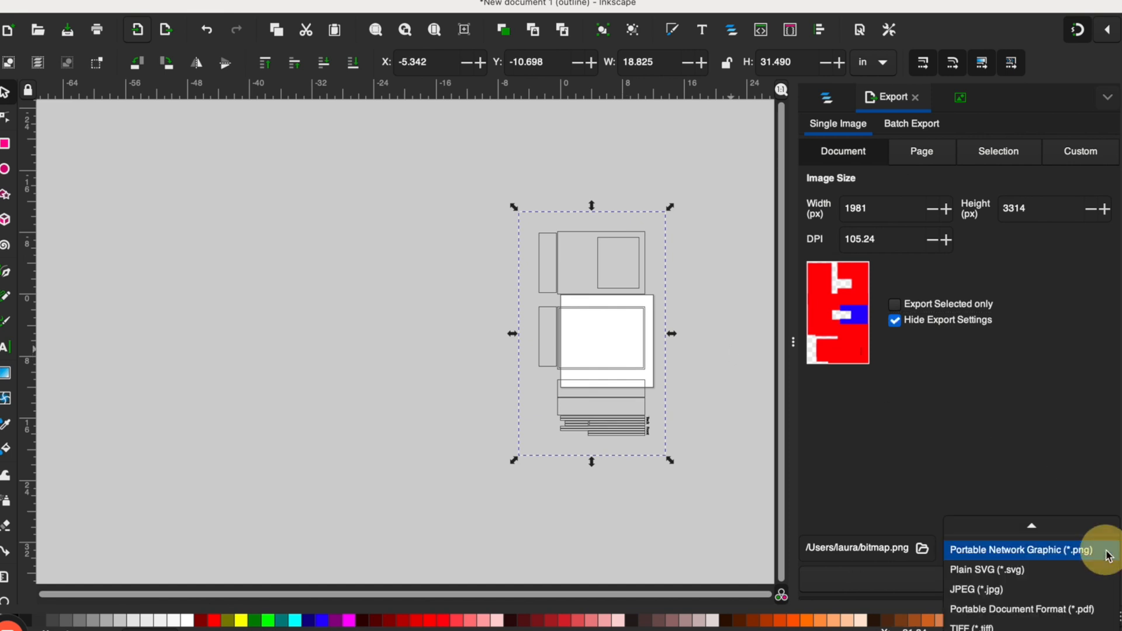
pyautogui.click(1085, 576)
pyautogui.click(925, 585)
# Save the document to the Desktop as "passthrough flower box" in Plain SVG (*.svg) format
pyautogui.click(100, 0)
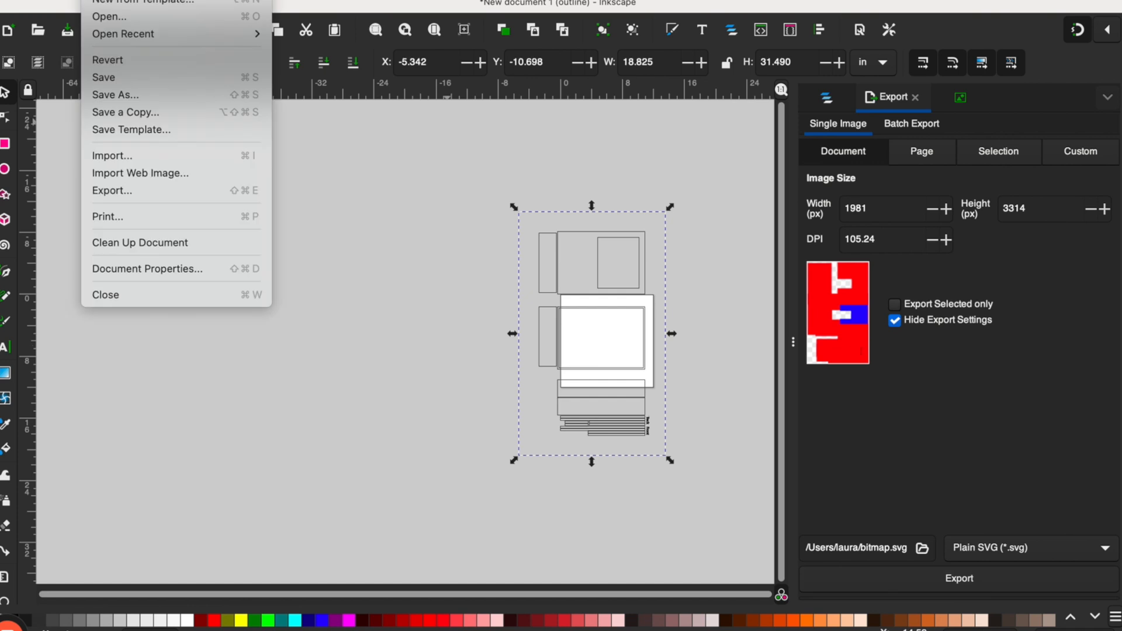
pyautogui.click(116, 95)
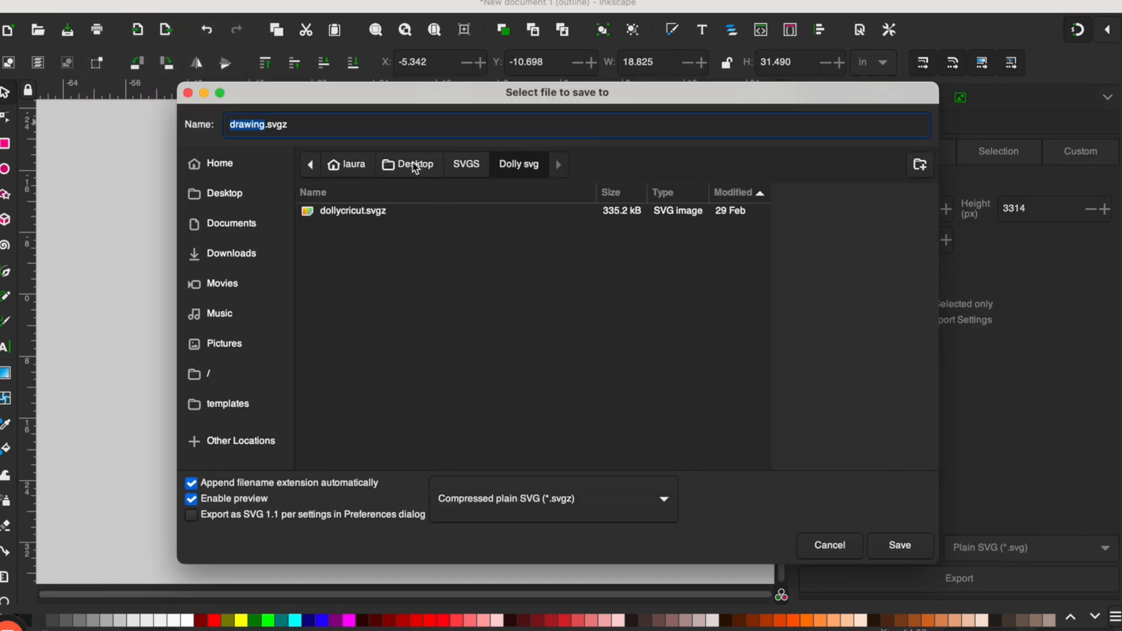
pyautogui.write('p')
pyautogui.click(232, 194)
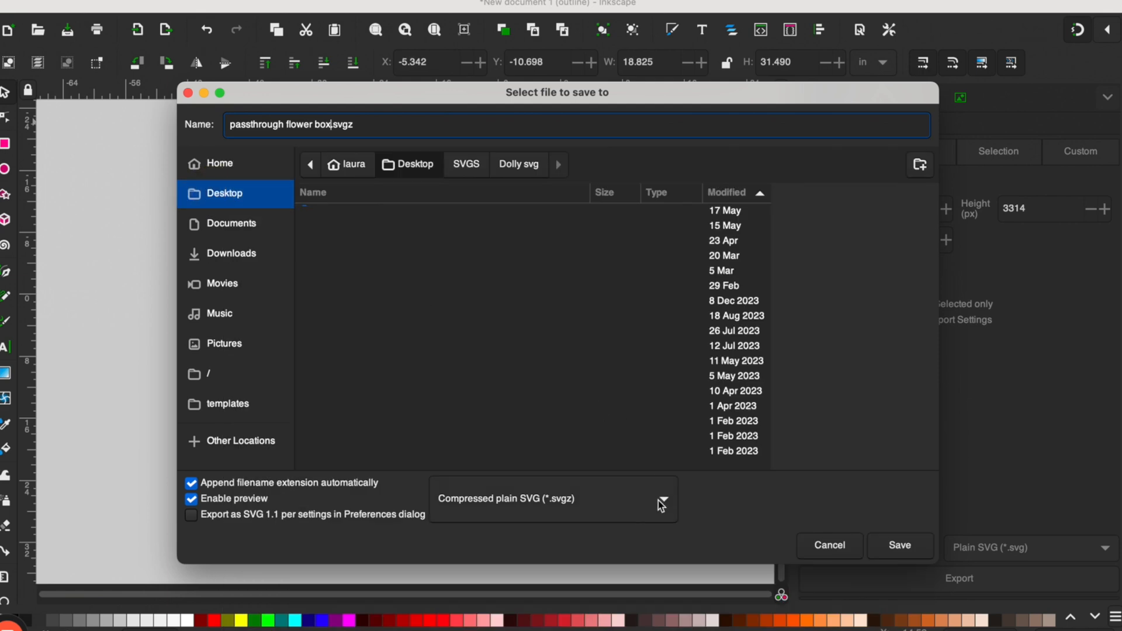
pyautogui.click(660, 502)
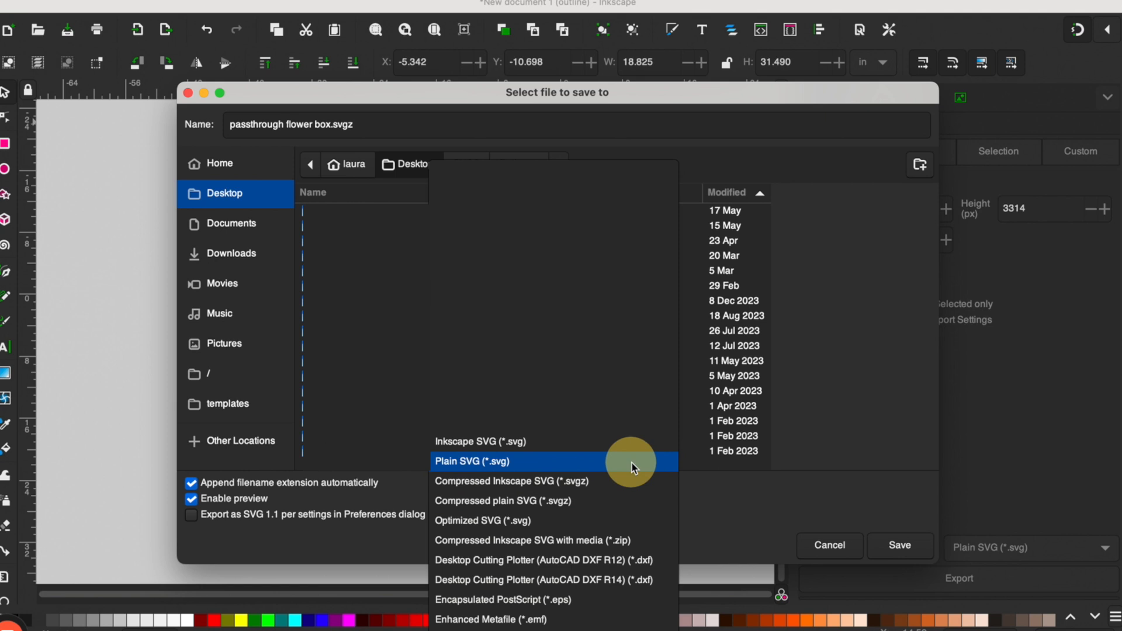
pyautogui.click(631, 462)
pyautogui.click(896, 544)
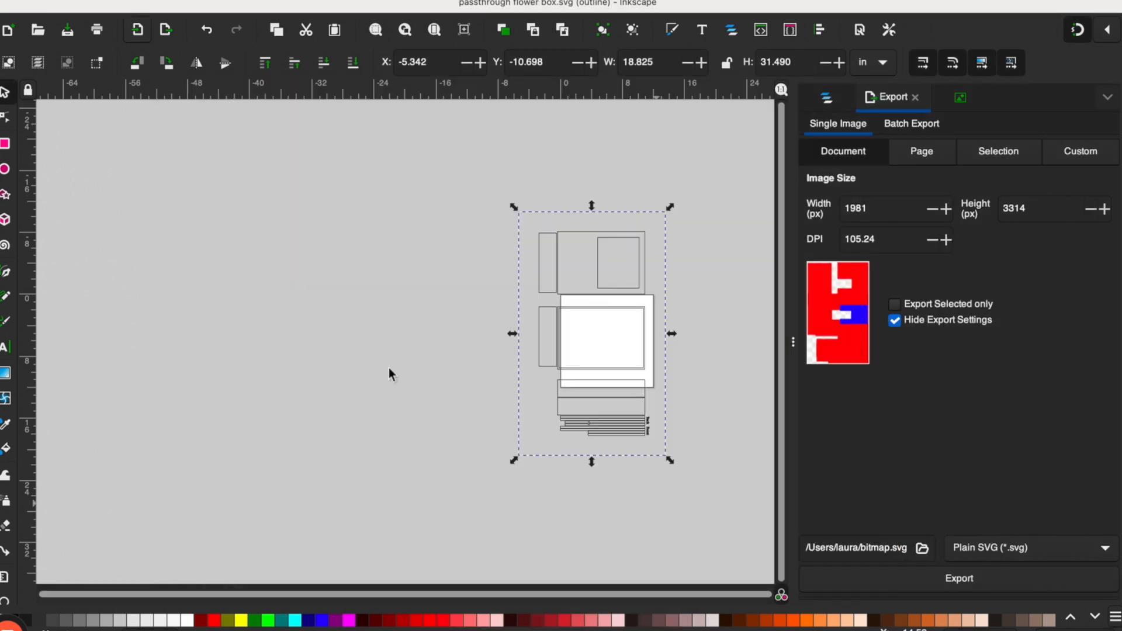
# Switch to the Mini Flower Box design in the Glowforge web app in Chrome and show the whole laser bed
pyautogui.click(150, 608)
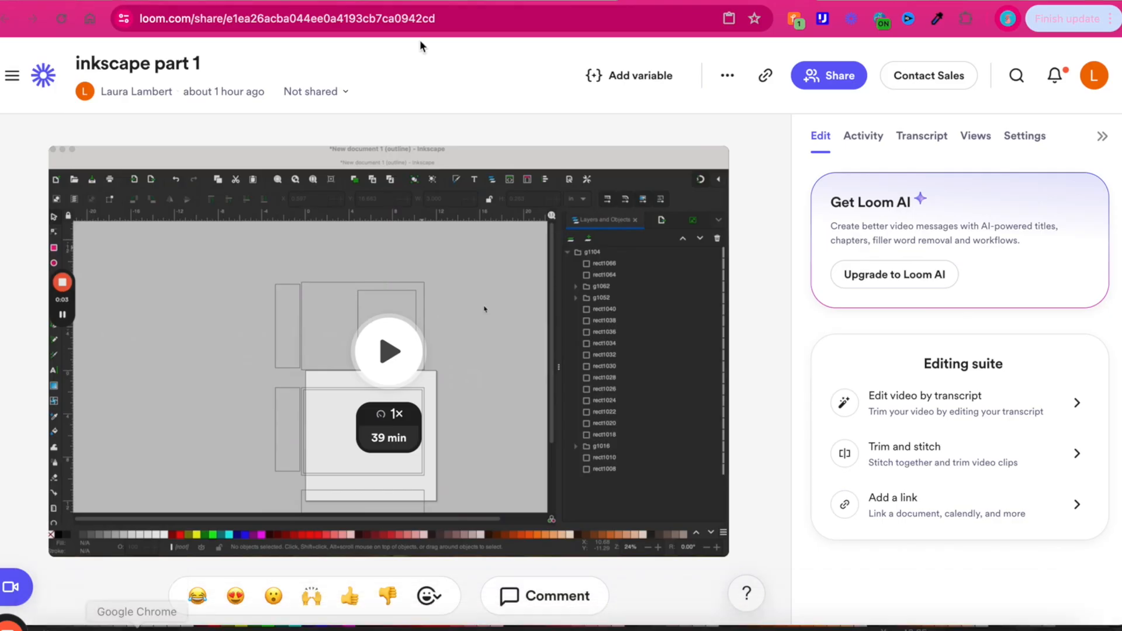
pyautogui.click(175, 2)
pyautogui.scroll(5, 419, 261)
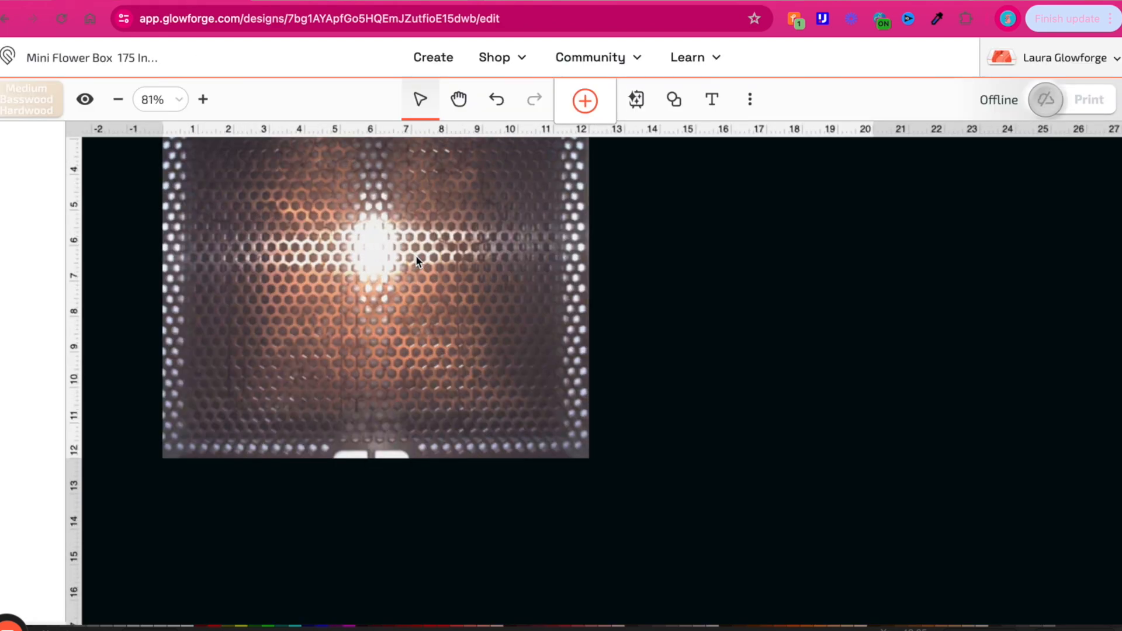
pyautogui.scroll(-4, 419, 261)
pyautogui.scroll(1, 418, 261)
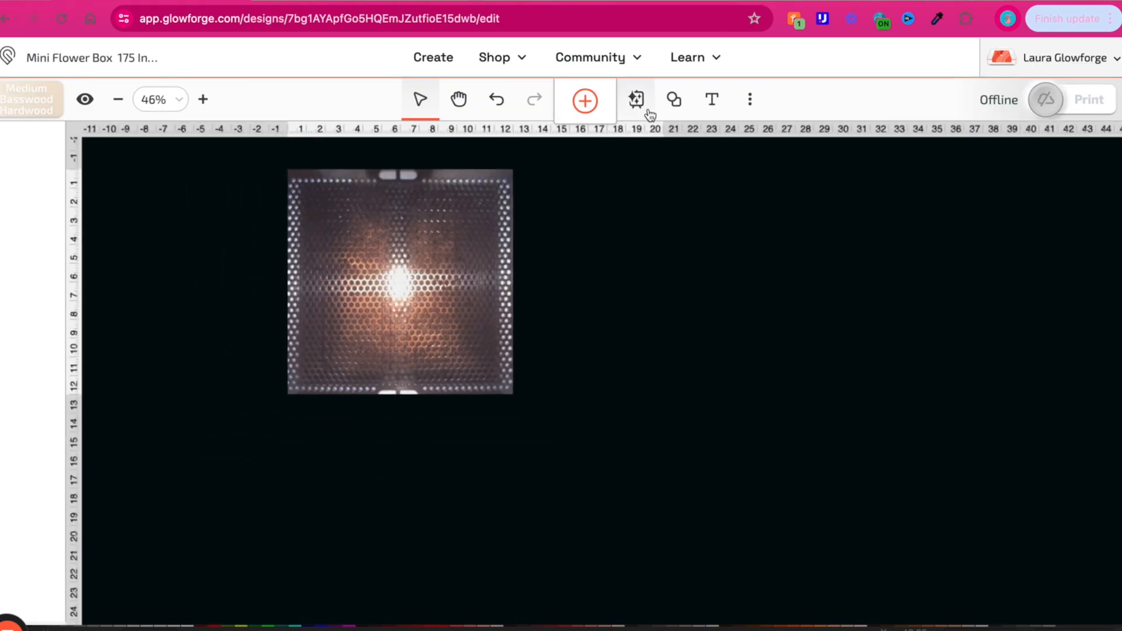
# Import the "passthrough flower box.svg" file from the Desktop into the current design
pyautogui.click(585, 101)
pyautogui.click(728, 66)
pyautogui.click(301, 189)
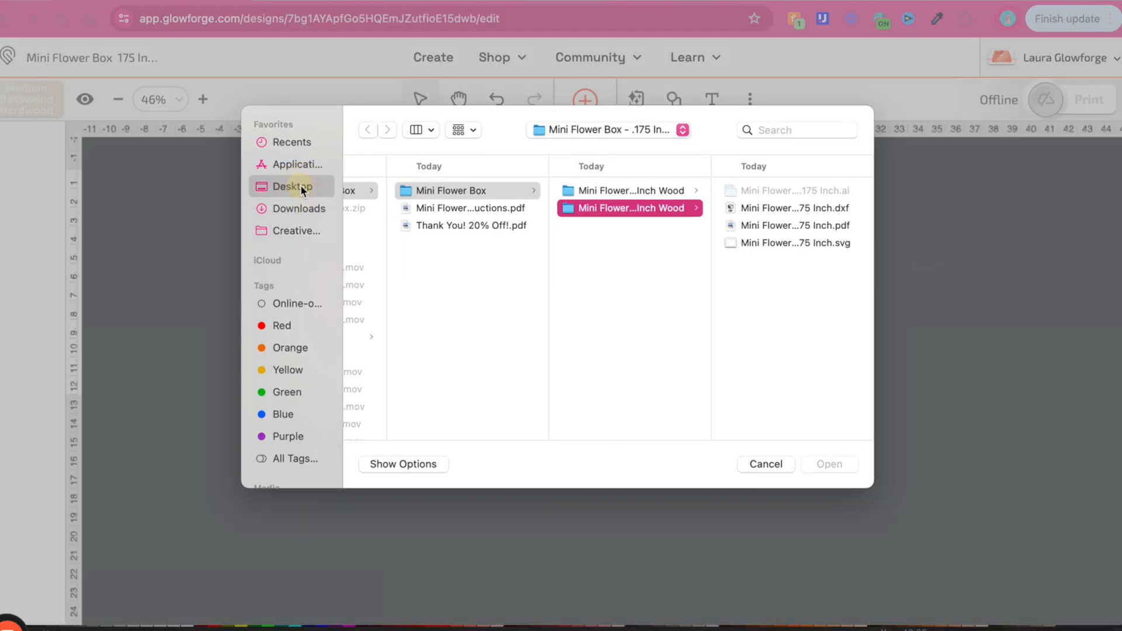
pyautogui.click(399, 195)
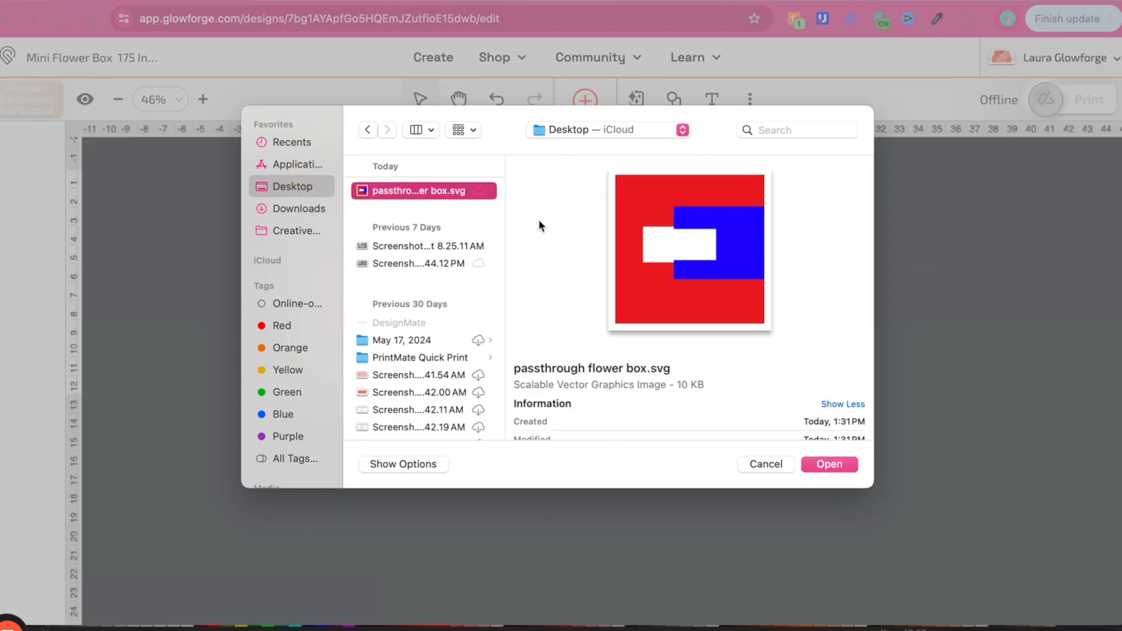
pyautogui.press('Return')
# Set the width of the upper large panel, including its inner opening, to 15 in with proportions locked
pyautogui.moveTo(672, 193); pyautogui.dragTo(416, 332)
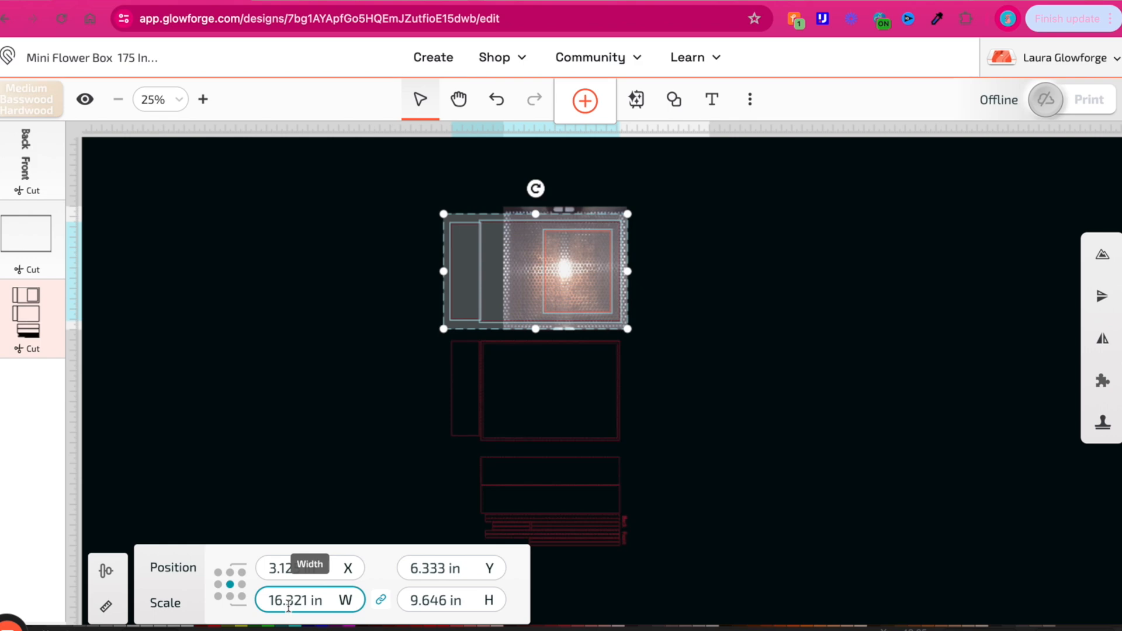
pyautogui.click(106, 611)
pyautogui.click(105, 610)
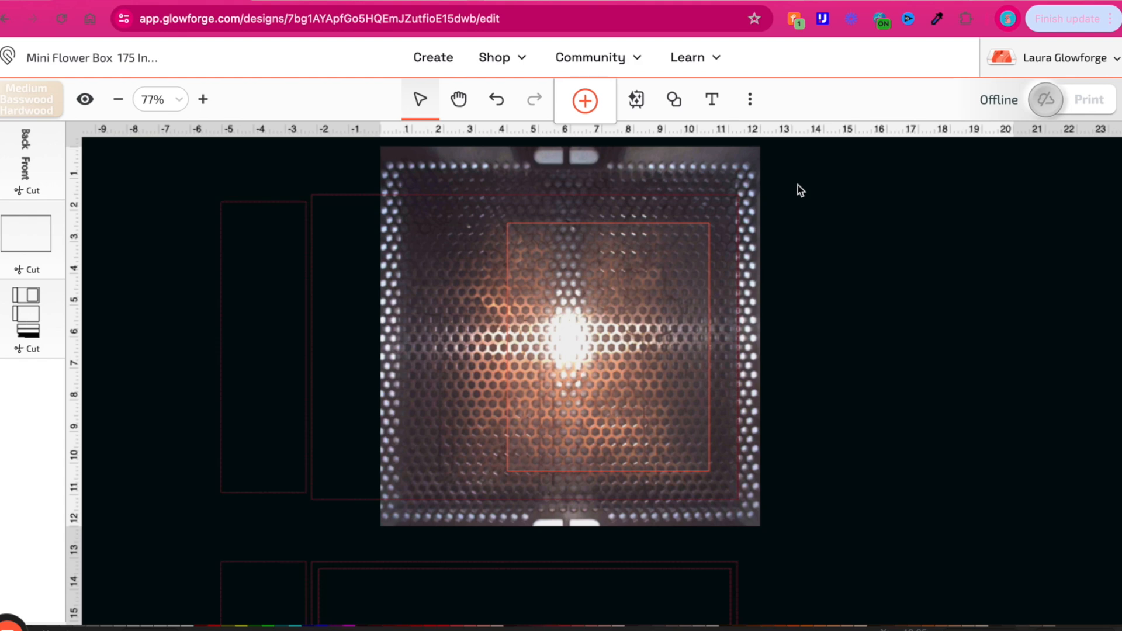
pyautogui.moveTo(789, 169); pyautogui.dragTo(307, 524)
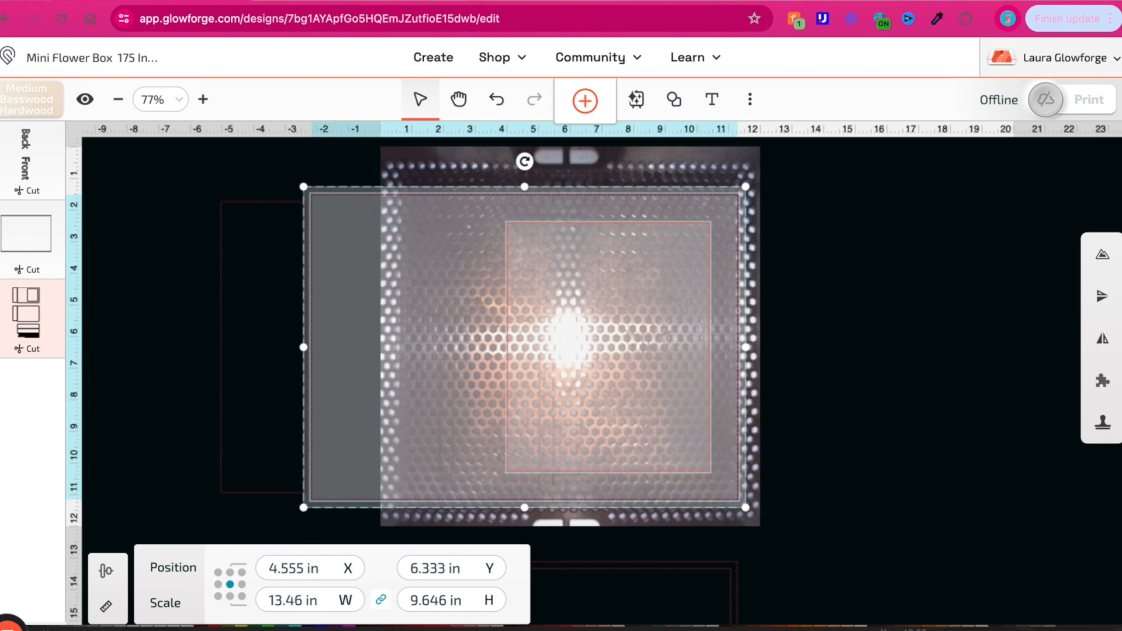
pyautogui.doubleClick(294, 600)
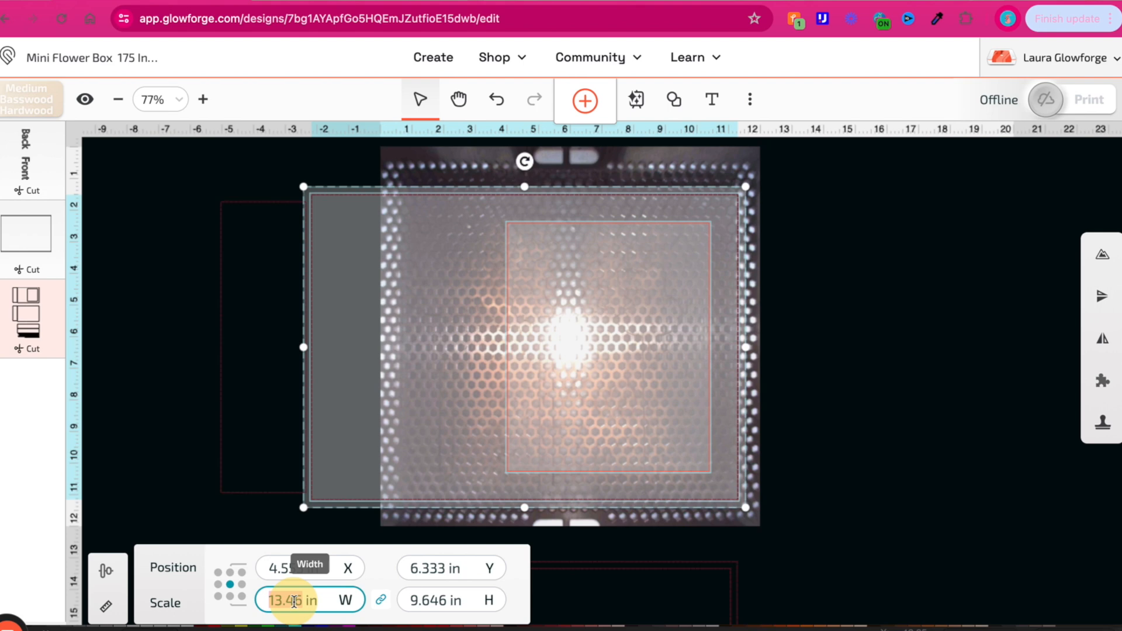
pyautogui.write('1')
pyautogui.press('Return')
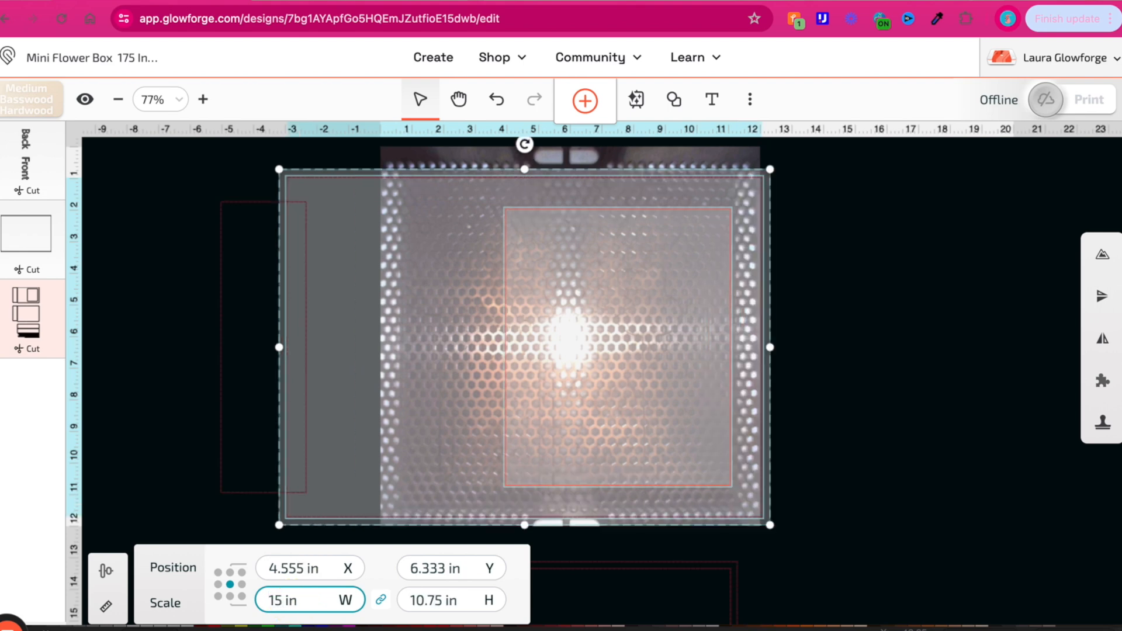
# Set the narrow panel beside the upper large panel to 3 in wide and move it further outward, clear of the large panel
pyautogui.click(242, 400)
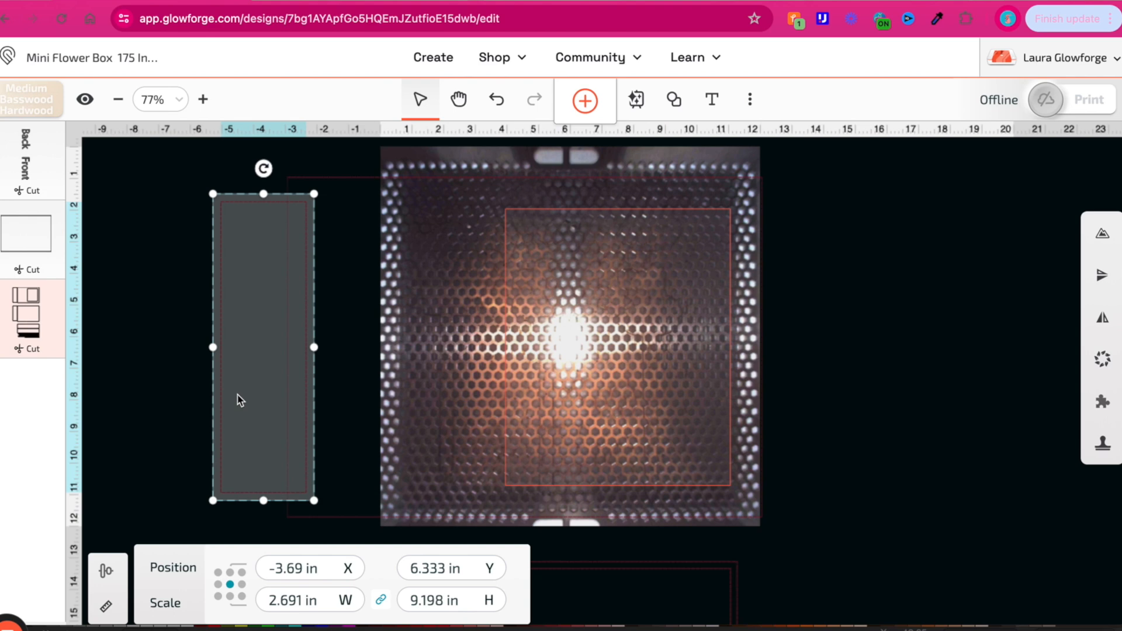
pyautogui.doubleClick(300, 601)
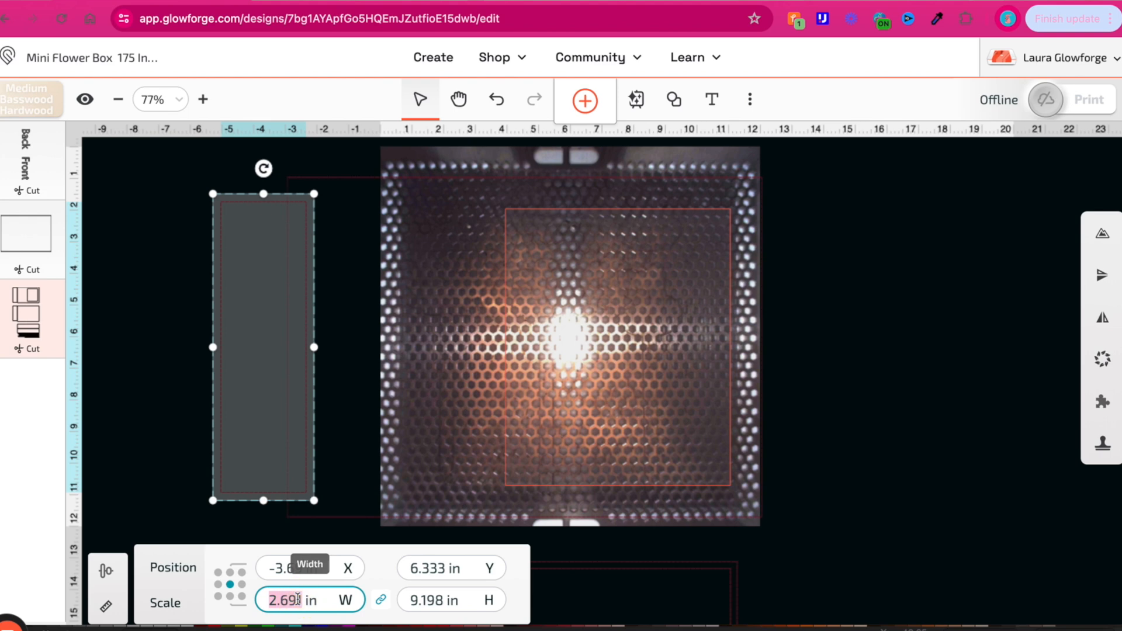
pyautogui.write('3')
pyautogui.press('Return')
pyautogui.moveTo(263, 419); pyautogui.dragTo(220, 412)
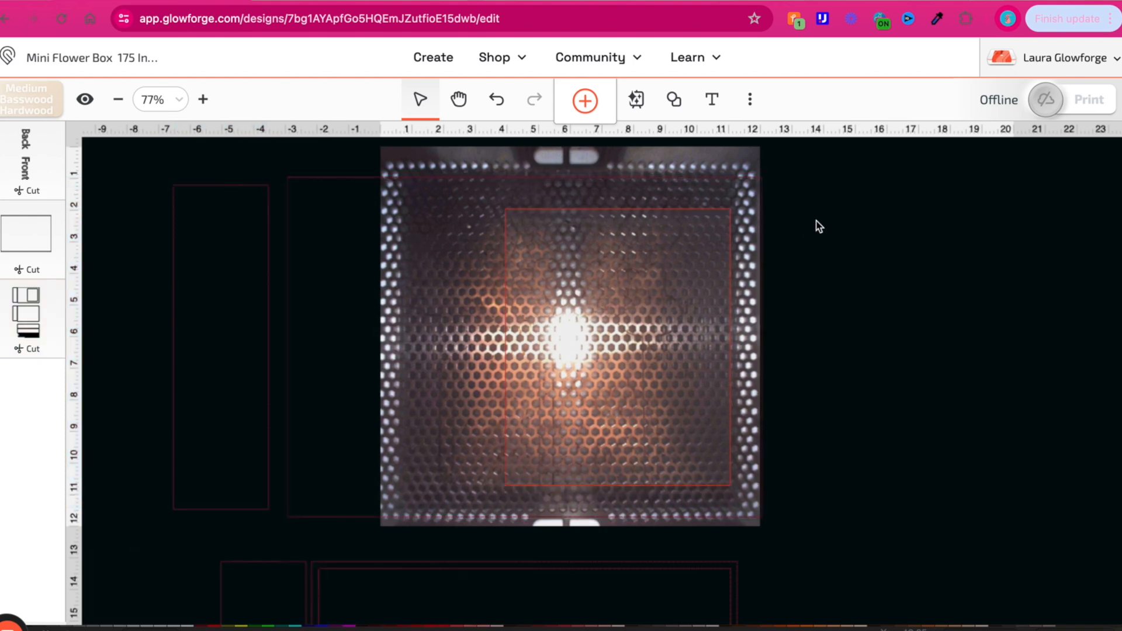
# Select the second large panel together with its inner rectangle and set the width to 15 in
pyautogui.scroll(-3, 807, 328)
pyautogui.scroll(-5, 807, 331)
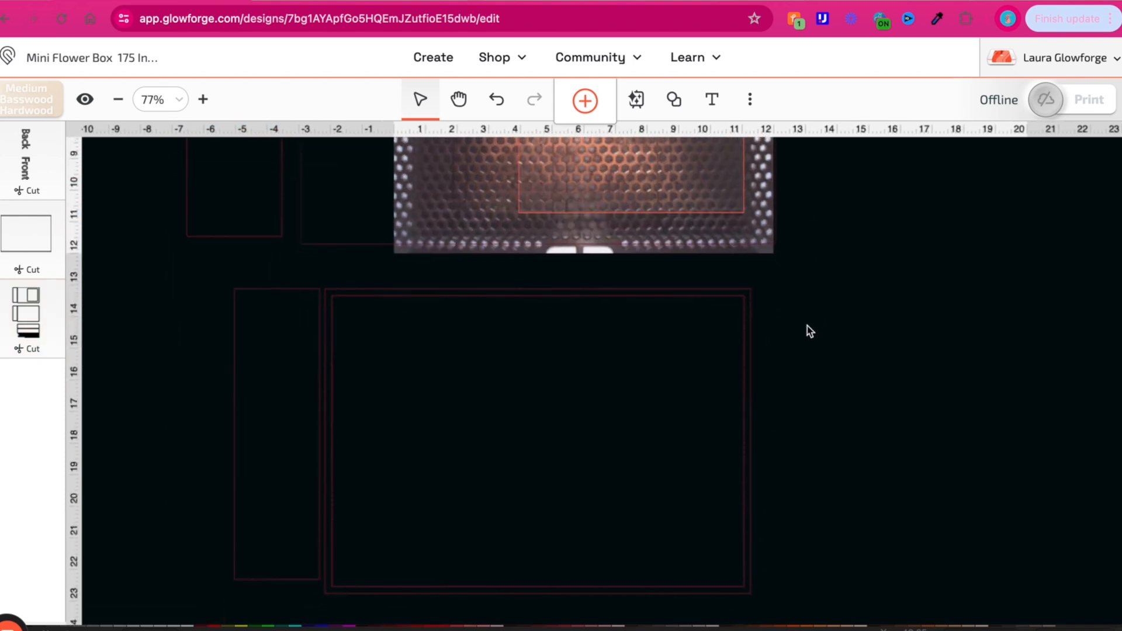
pyautogui.moveTo(780, 227); pyautogui.dragTo(317, 545)
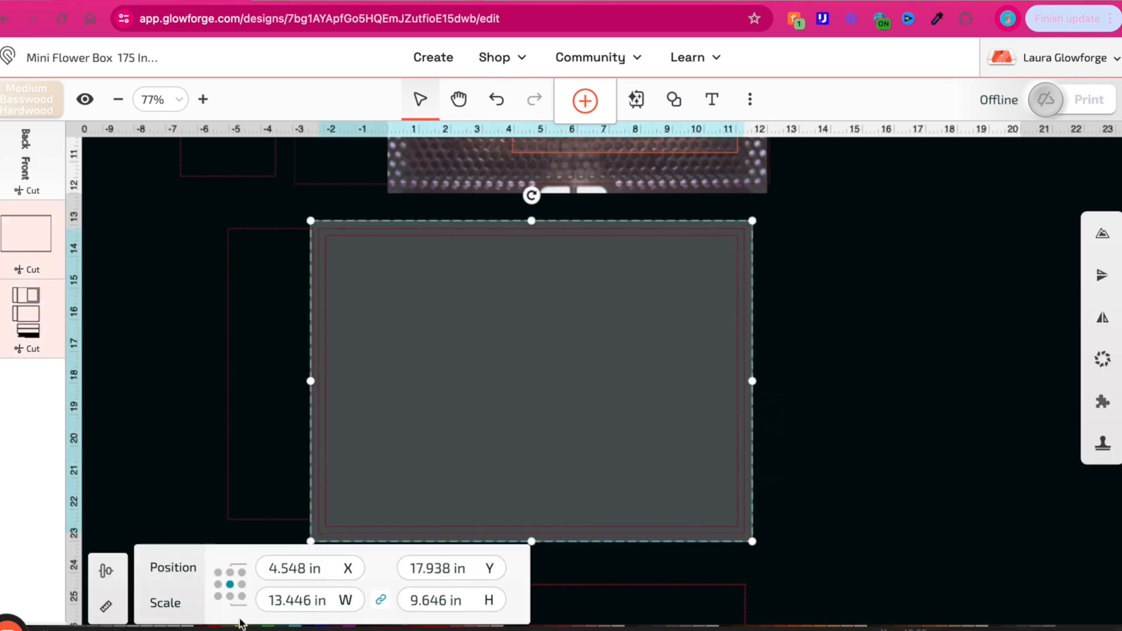
pyautogui.click(315, 601)
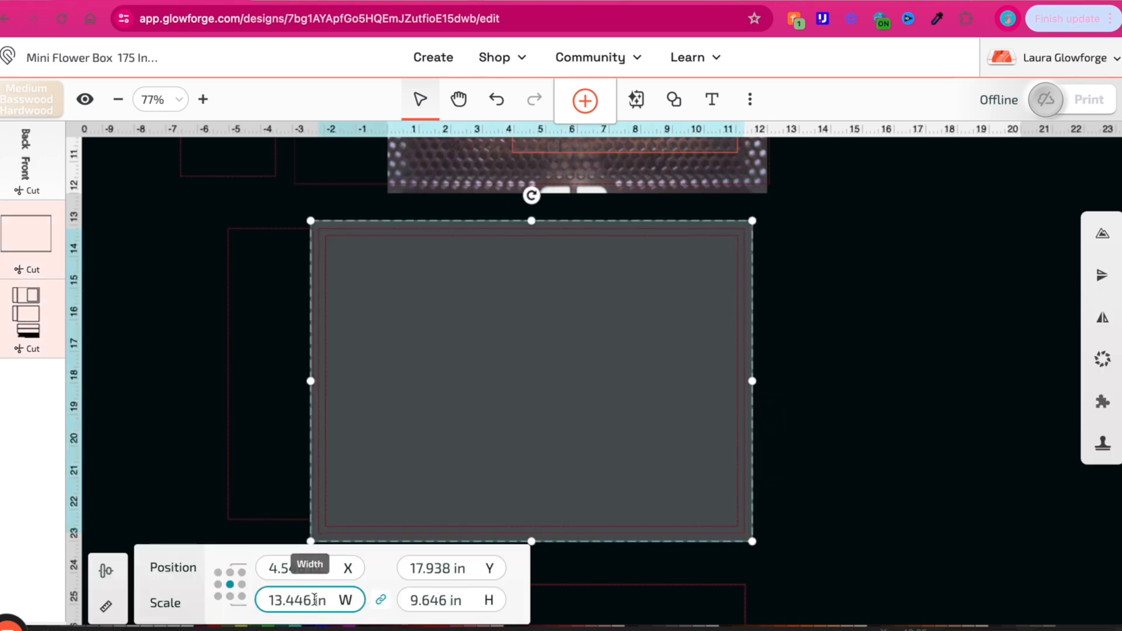
pyautogui.doubleClick(315, 599)
pyautogui.write('15')
pyautogui.press('Return')
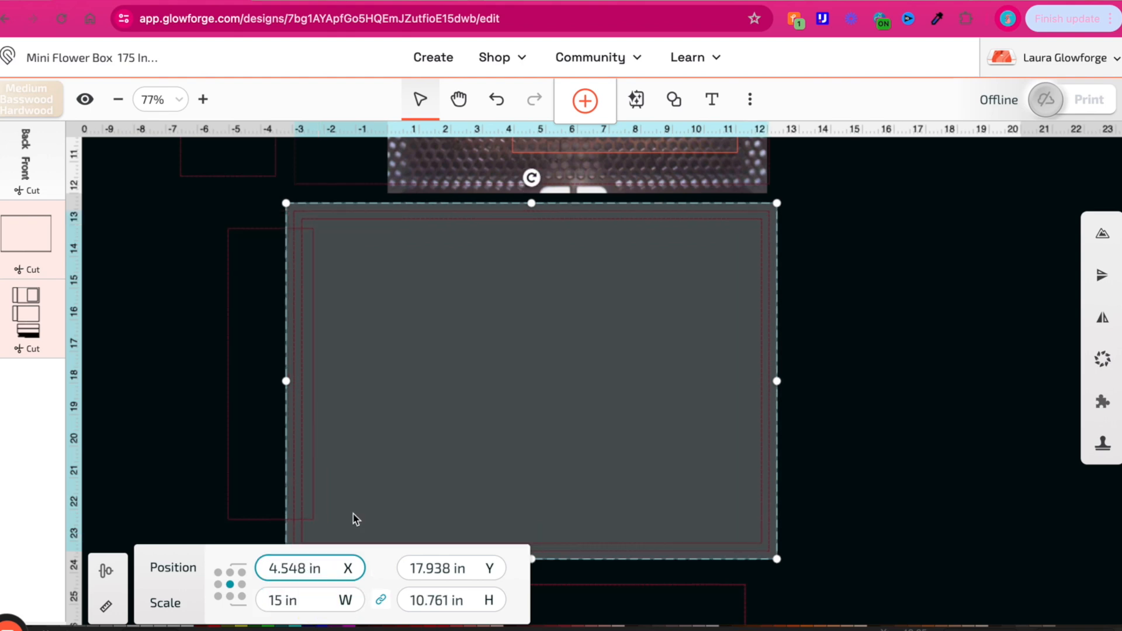
# Move the lower narrow panel clear of the second large panel and widen it to match the narrow panel above
pyautogui.moveTo(233, 326); pyautogui.dragTo(199, 331)
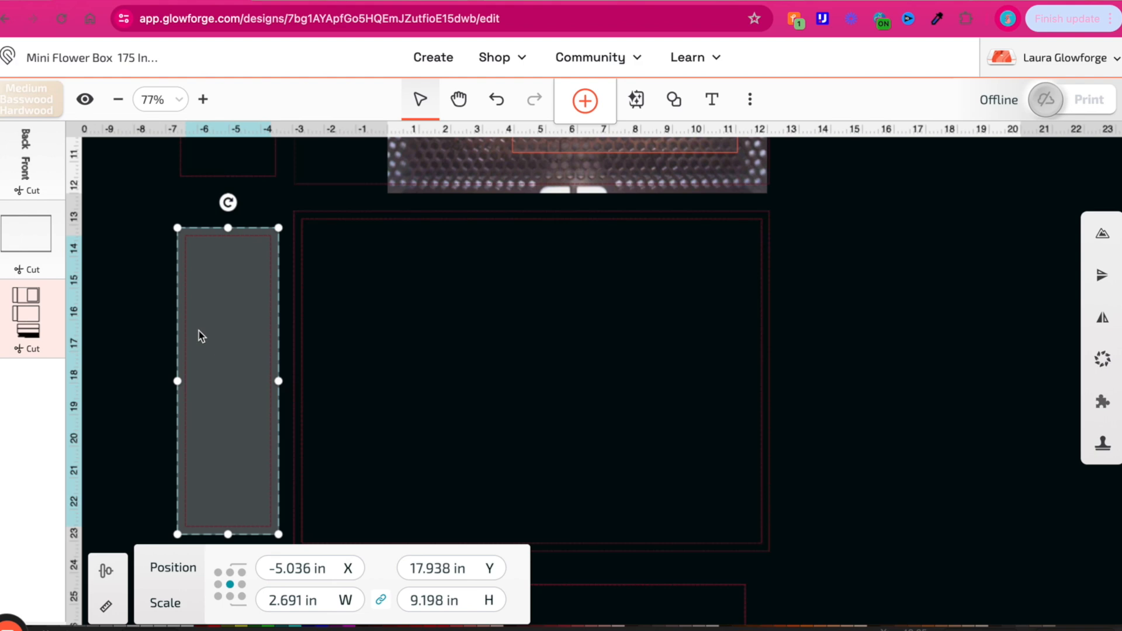
pyautogui.click(293, 601)
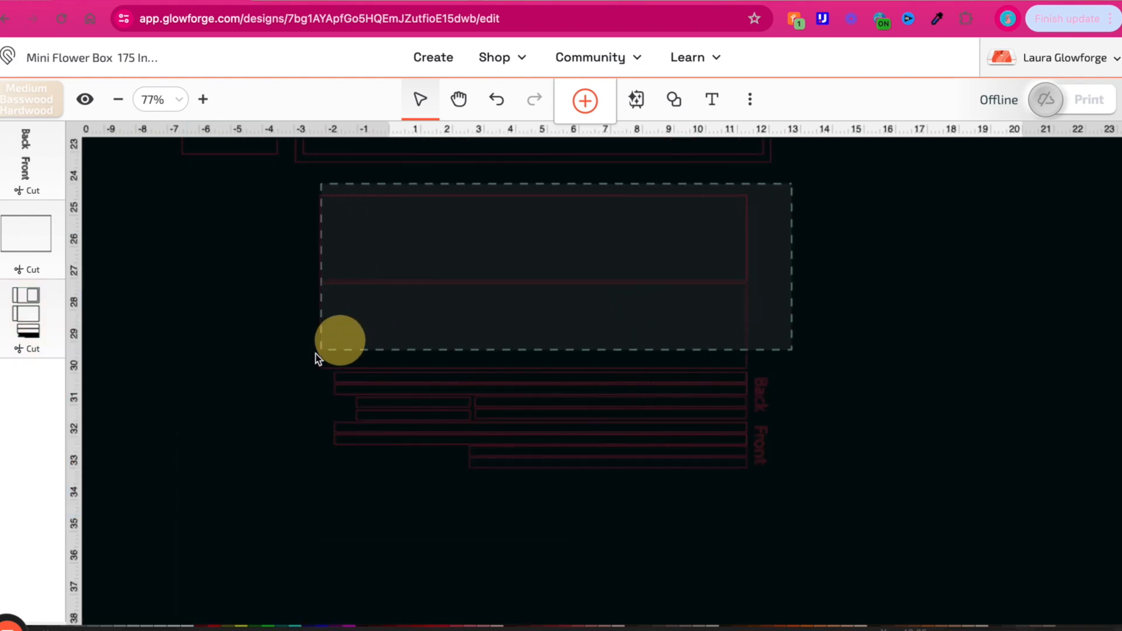
# Select the two long panels above the thin strips and set their combined width to 15 in
pyautogui.moveTo(338, 343); pyautogui.dragTo(295, 377)
pyautogui.click(280, 593)
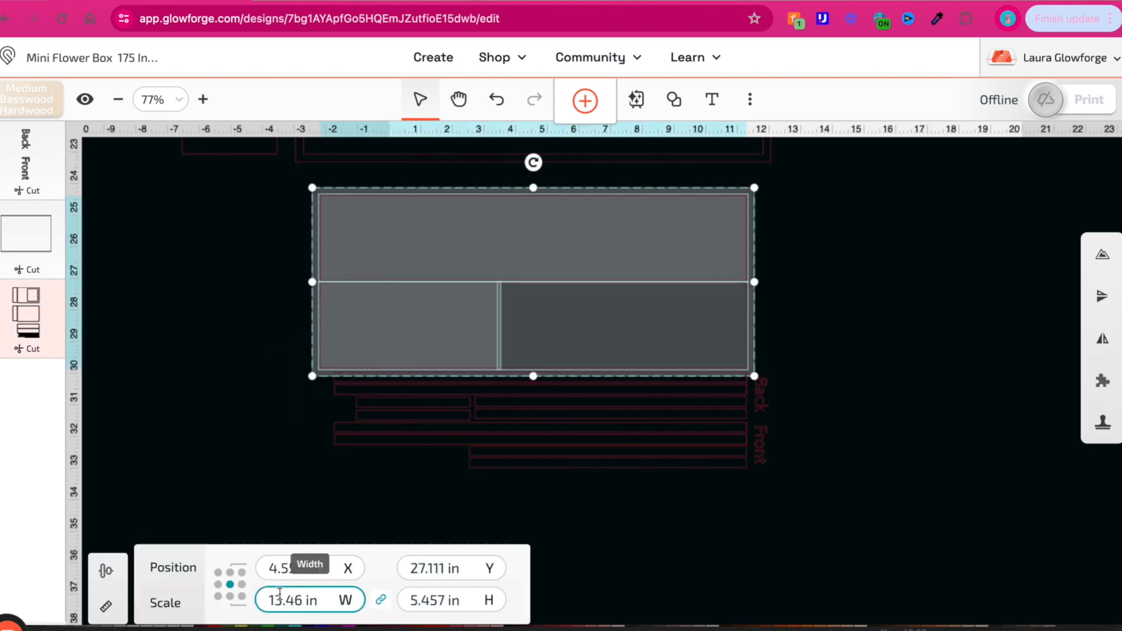
pyautogui.doubleClick(284, 599)
pyautogui.write('15')
pyautogui.click(864, 544)
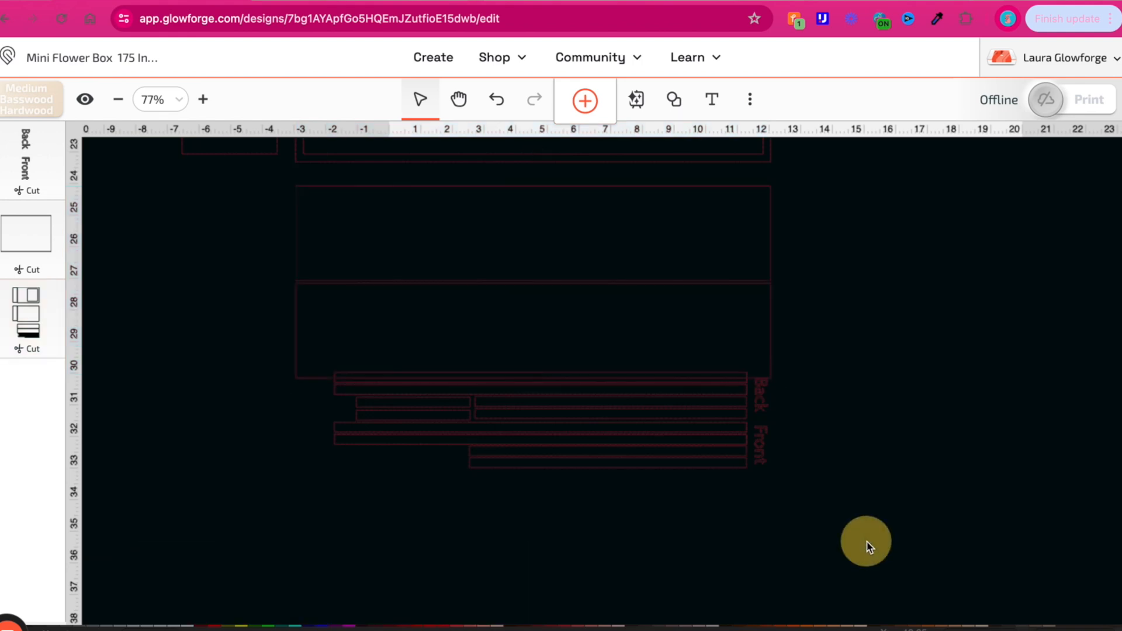
# Move all the thin strips and the Back and Front labels down about 1 in, clear of the enlarged long panels
pyautogui.scroll(2, 914, 483)
pyautogui.moveTo(913, 483); pyautogui.dragTo(357, 313)
pyautogui.moveTo(700, 372); pyautogui.dragTo(691, 438)
pyautogui.moveTo(301, 269); pyautogui.dragTo(527, 315)
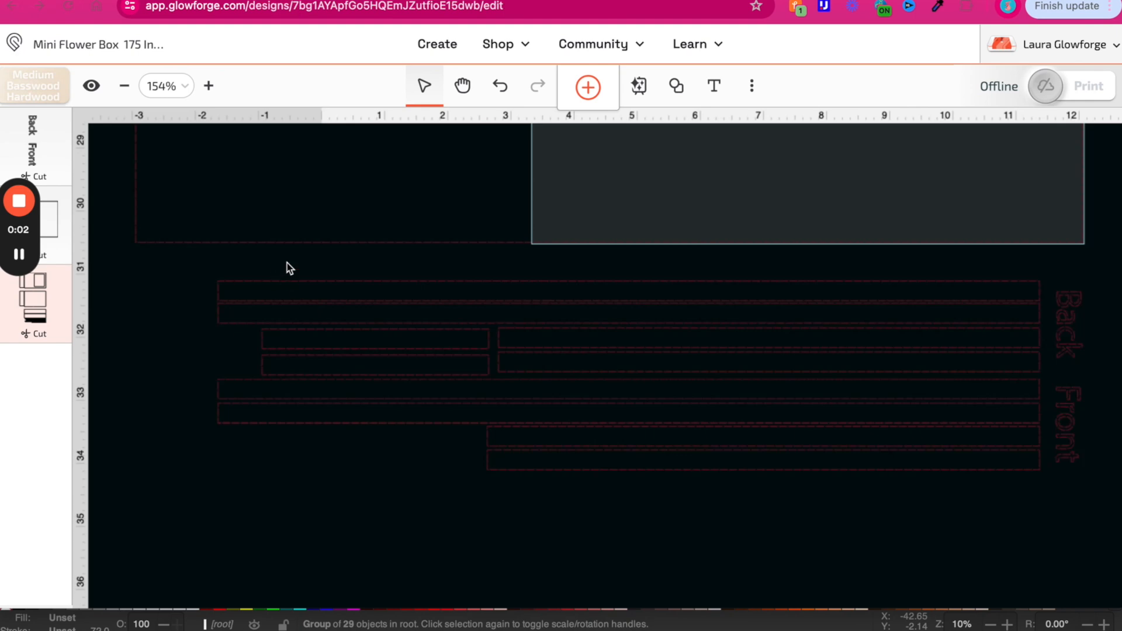
# Set the width of each of the four longest thin strips to 14.5 in with proportions locked
pyautogui.click(318, 284)
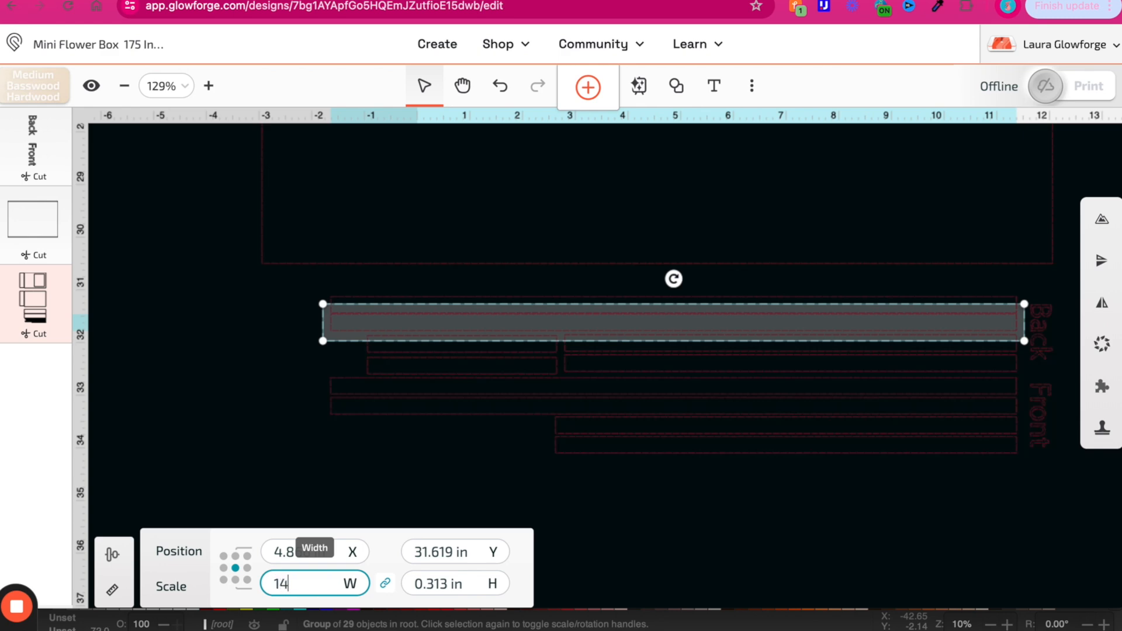
pyautogui.press('Return')
pyautogui.moveTo(488, 304); pyautogui.dragTo(483, 300)
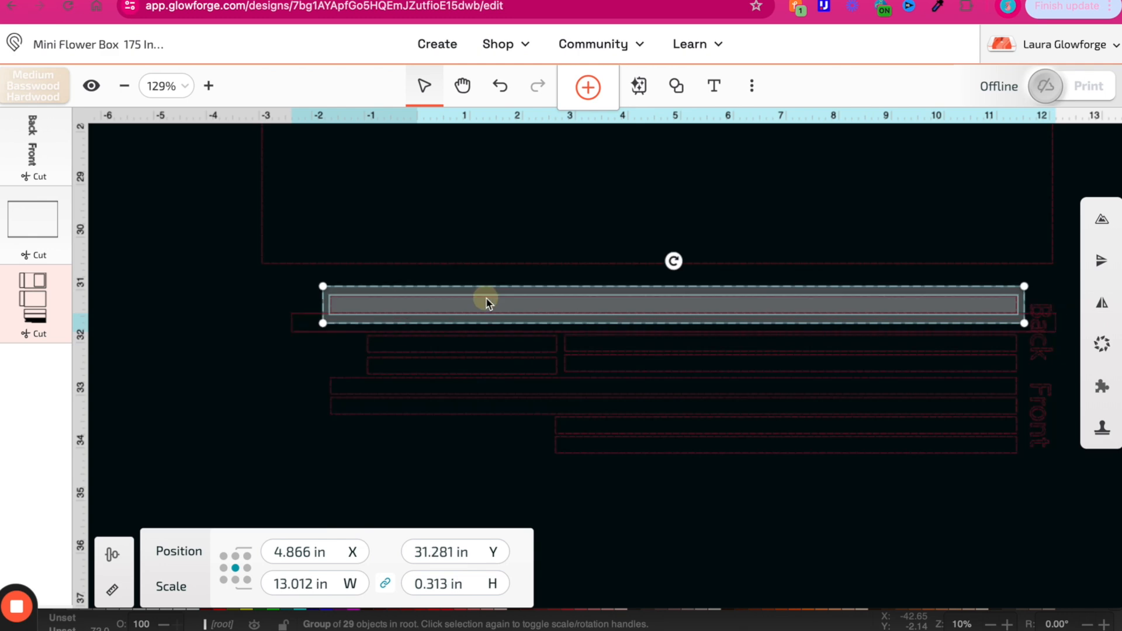
pyautogui.click(376, 397)
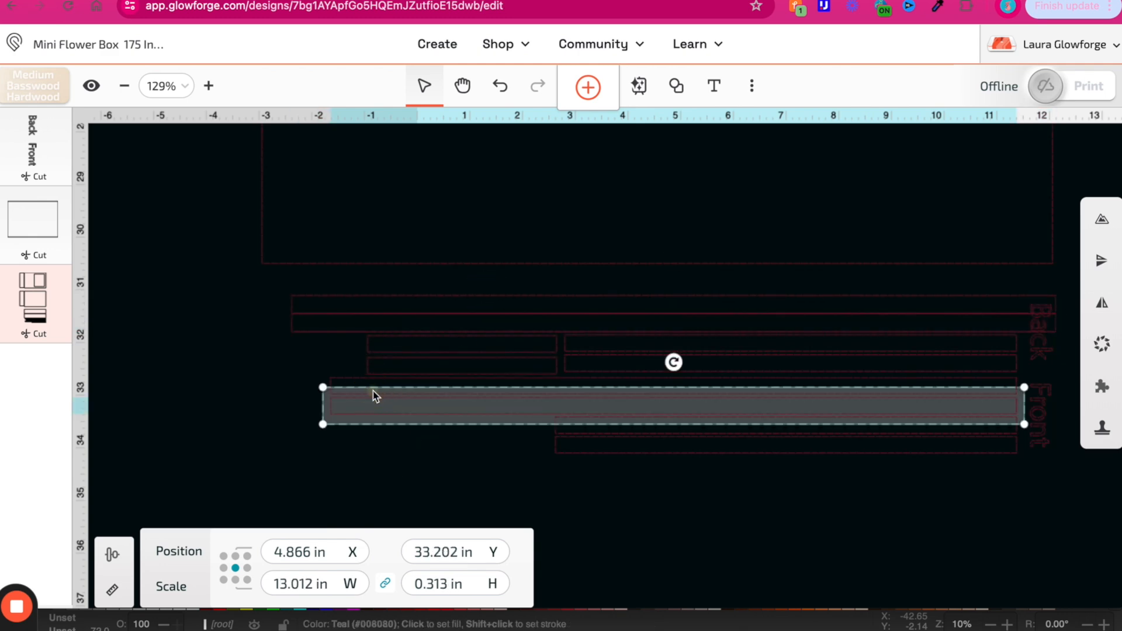
pyautogui.click(306, 584)
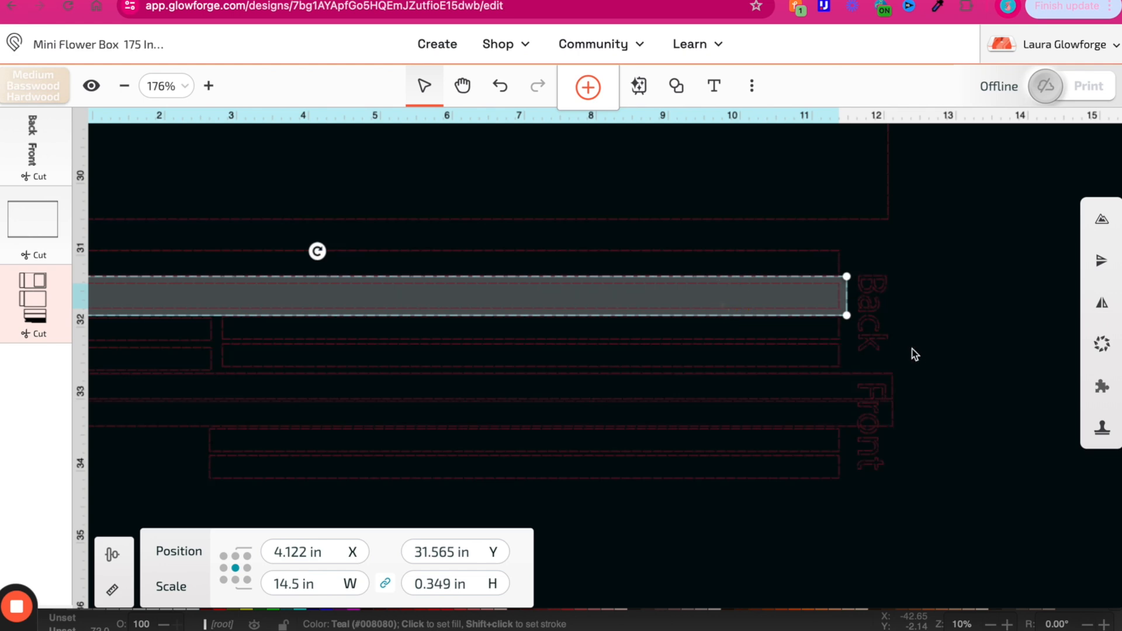
# Align the two long Front strips with the long Back strips, clear of the Front label, and space the lower rows apart
pyautogui.click(952, 362)
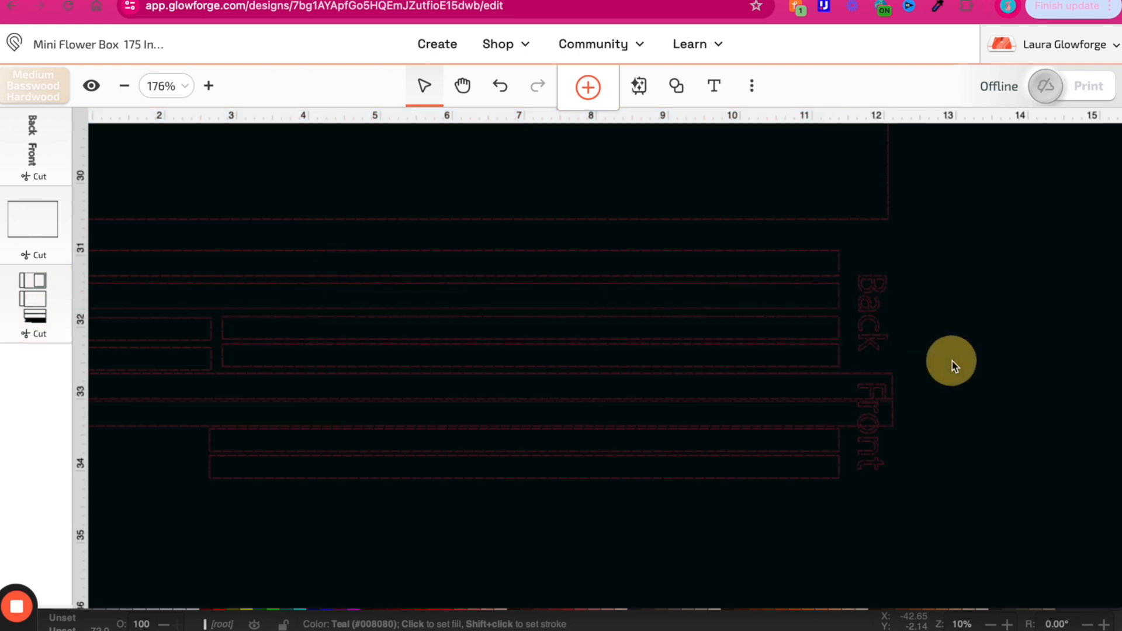
pyautogui.click(763, 386)
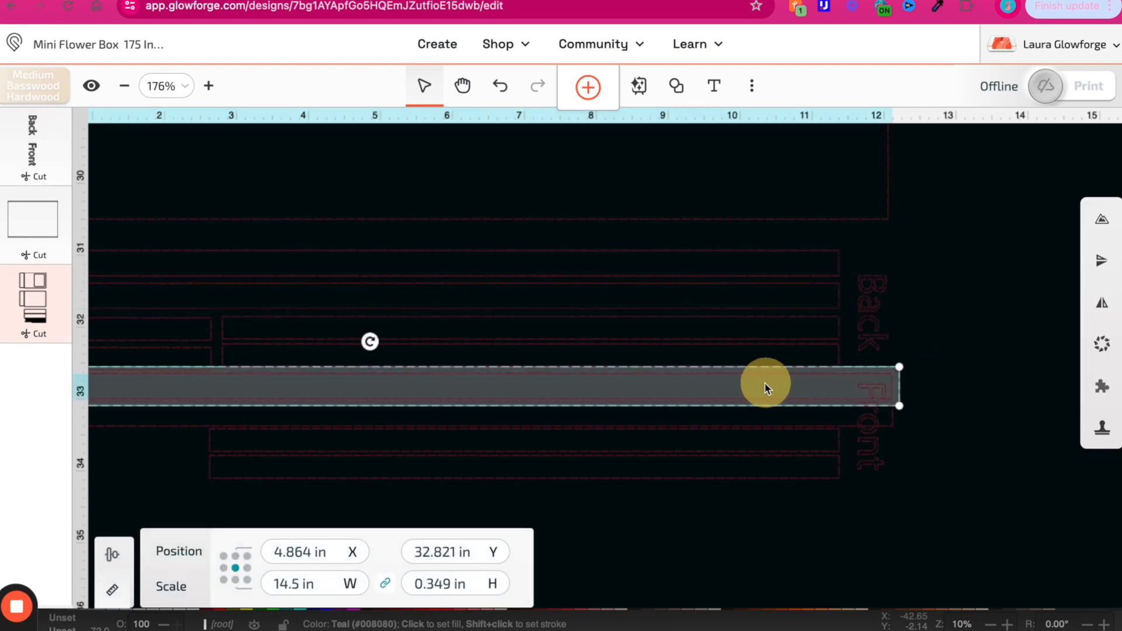
pyautogui.moveTo(760, 394); pyautogui.dragTo(766, 442)
pyautogui.moveTo(769, 394); pyautogui.dragTo(769, 401)
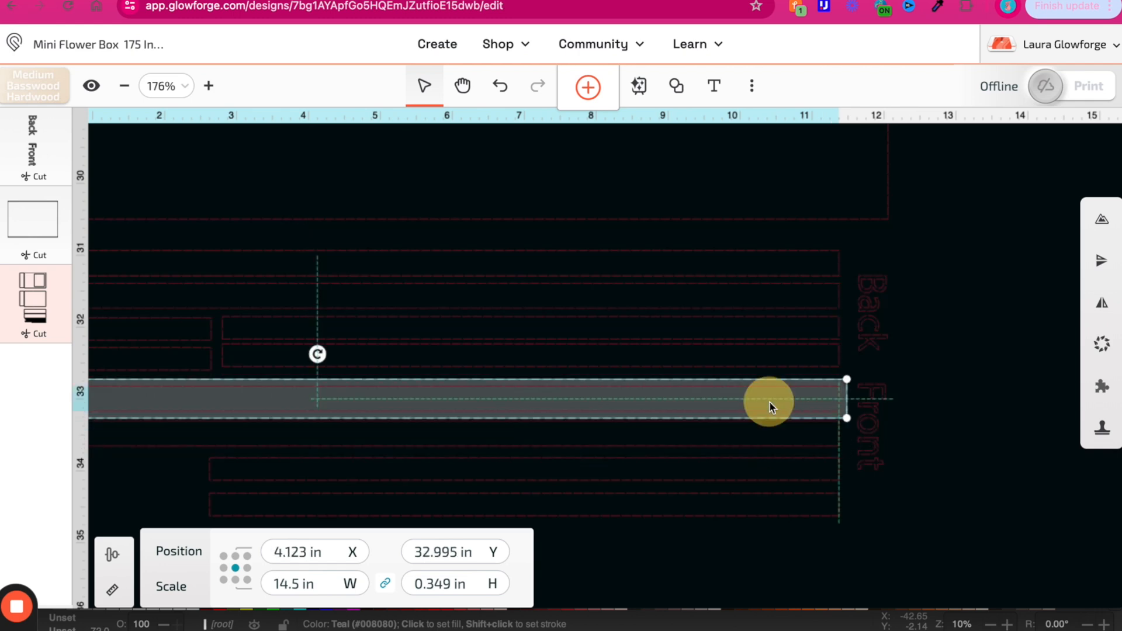
pyautogui.click(983, 331)
# Enlarge the two shorter Front strips proportionally and space them below the long ones, ending flush beside the labels
pyautogui.click(777, 332)
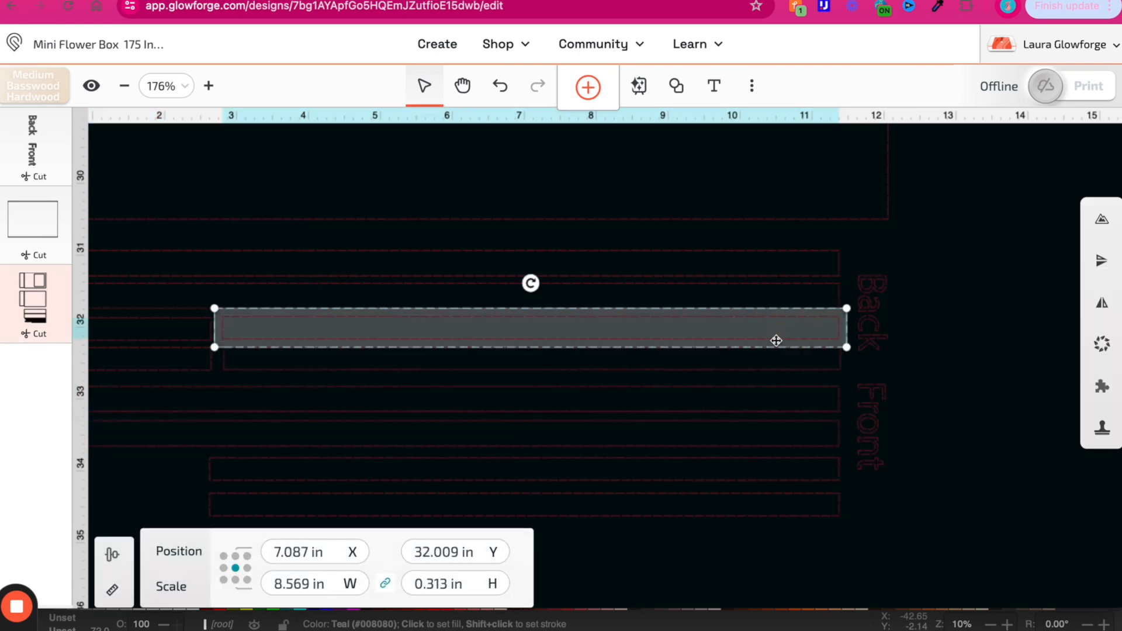
pyautogui.keyDown('shift'); pyautogui.click(750, 370); pyautogui.keyUp('shift')
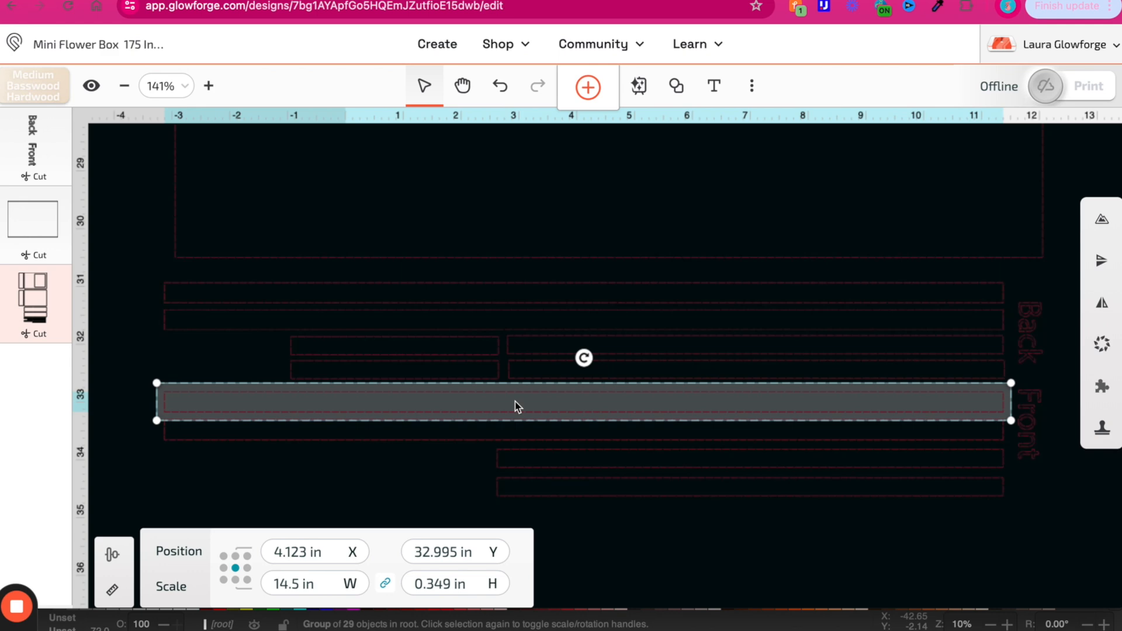
pyautogui.click(329, 351)
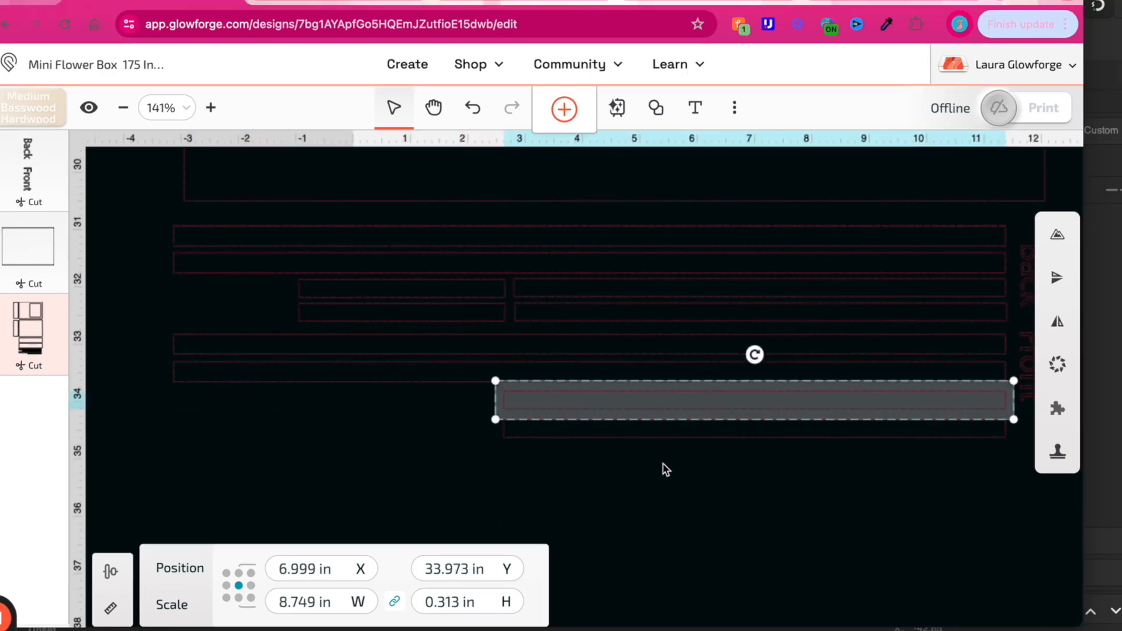
pyautogui.hscroll(3, 664, 468)
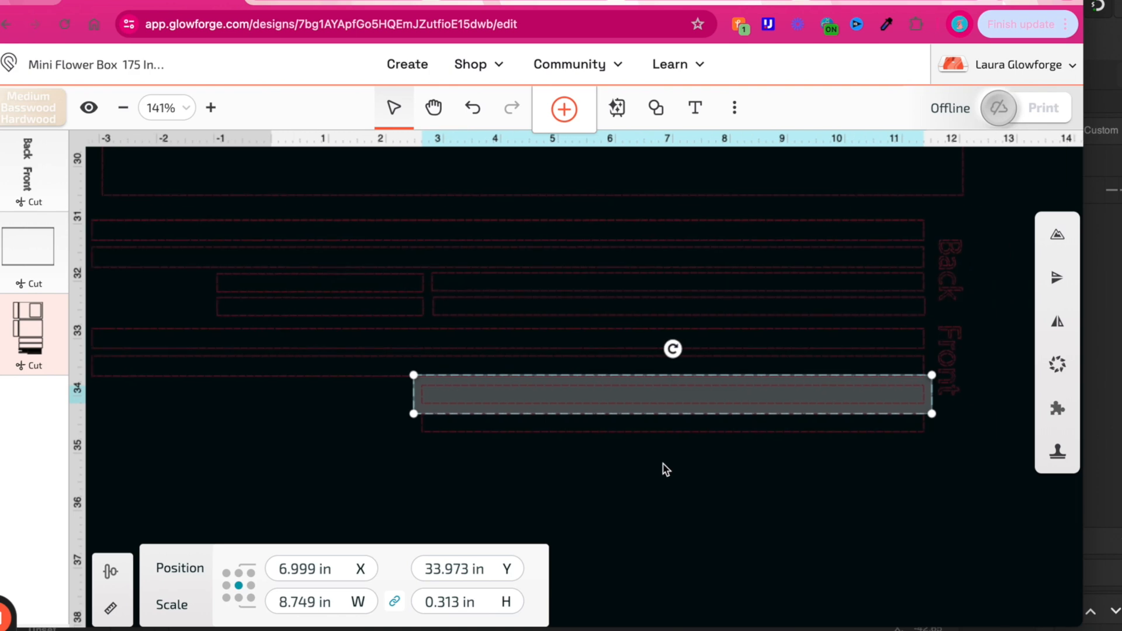
pyautogui.moveTo(701, 426); pyautogui.dragTo(715, 399)
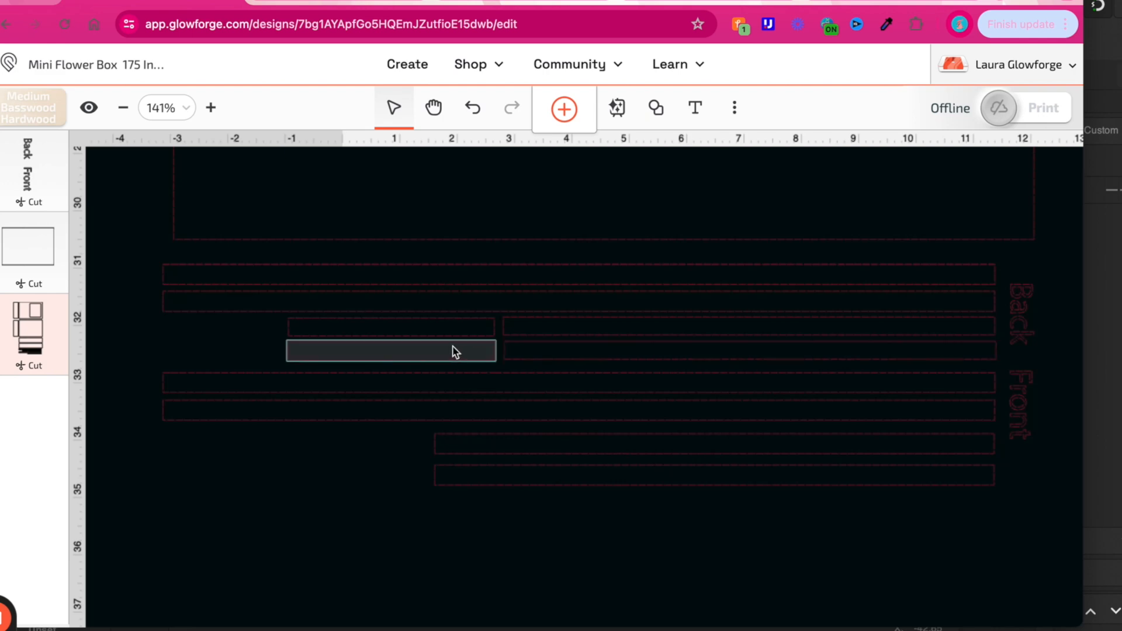
# Enlarge the two shortest Back strips to 4.01 in wide and move both outward, stacked apart from the longer strips beside them
pyautogui.click(455, 352)
pyautogui.moveTo(372, 338); pyautogui.dragTo(269, 339)
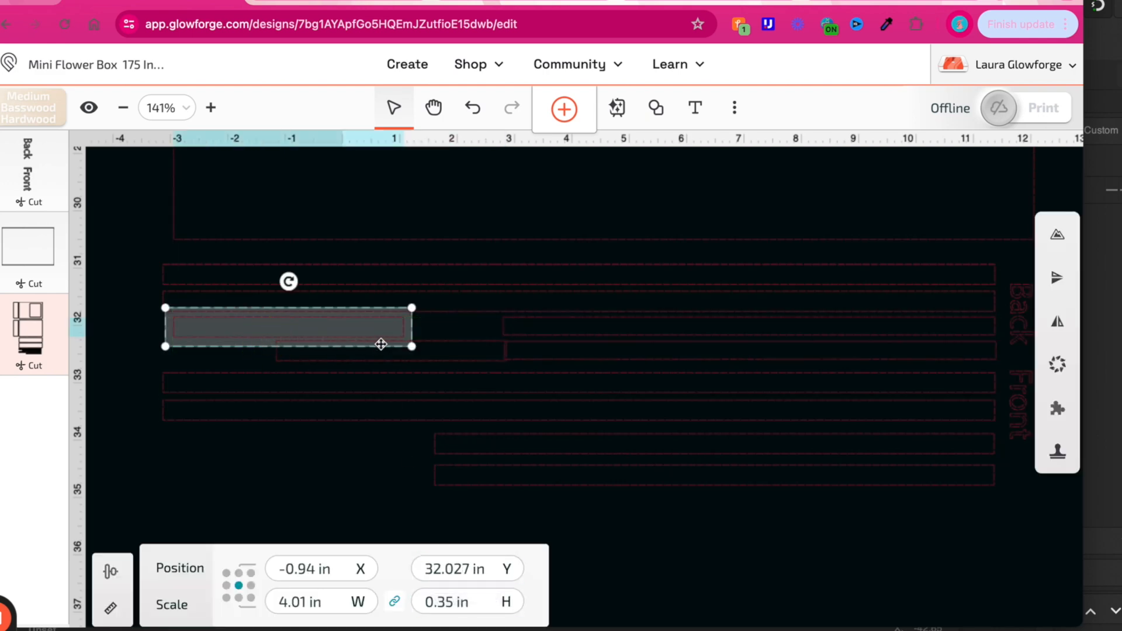
pyautogui.moveTo(412, 346); pyautogui.dragTo(325, 369)
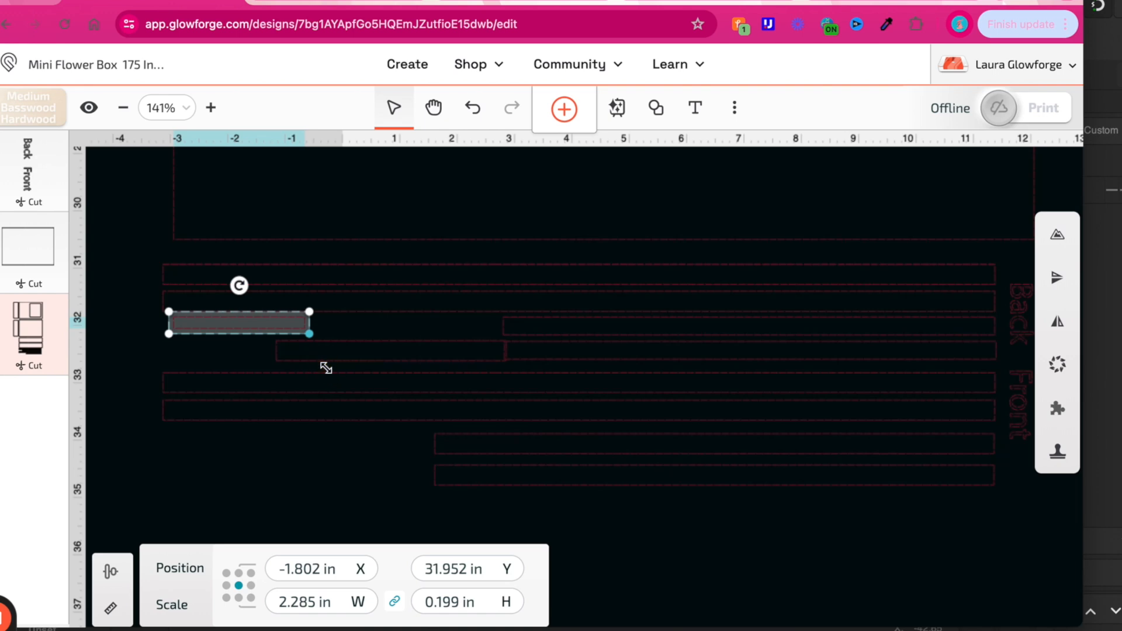
pyautogui.hotkey('ctrl', 'z')
pyautogui.click(503, 377)
pyautogui.moveTo(475, 351); pyautogui.dragTo(370, 355)
# Nudge the upper medium-length Back strip right and down to X 6.137 in, Y 32.059 in
pyautogui.click(528, 329)
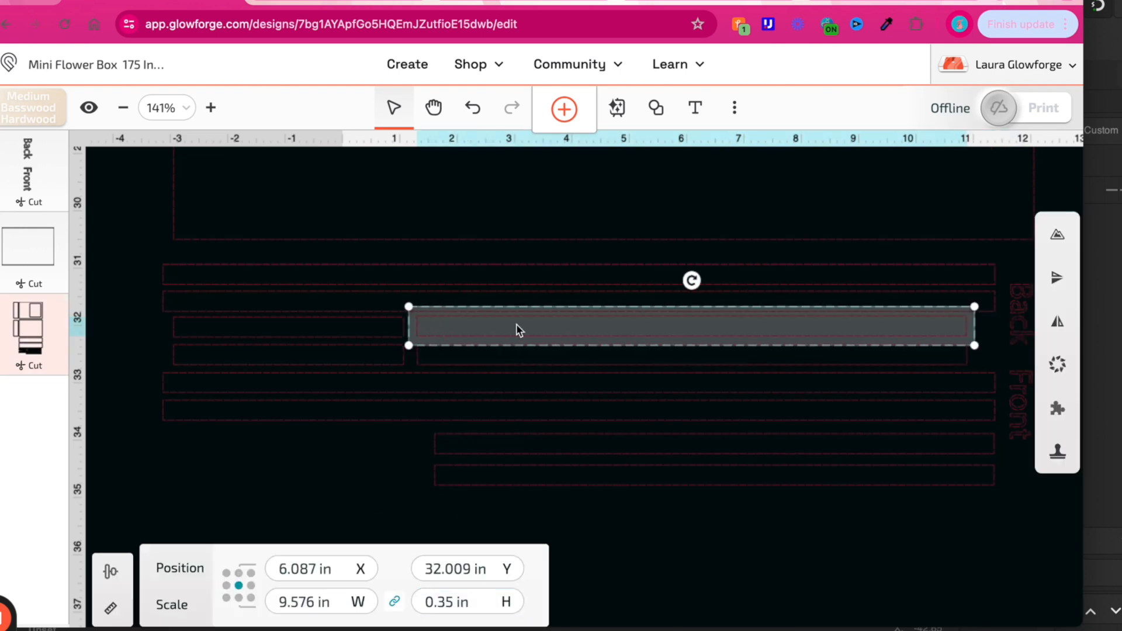
pyautogui.press('Right')
pyautogui.press('Down')
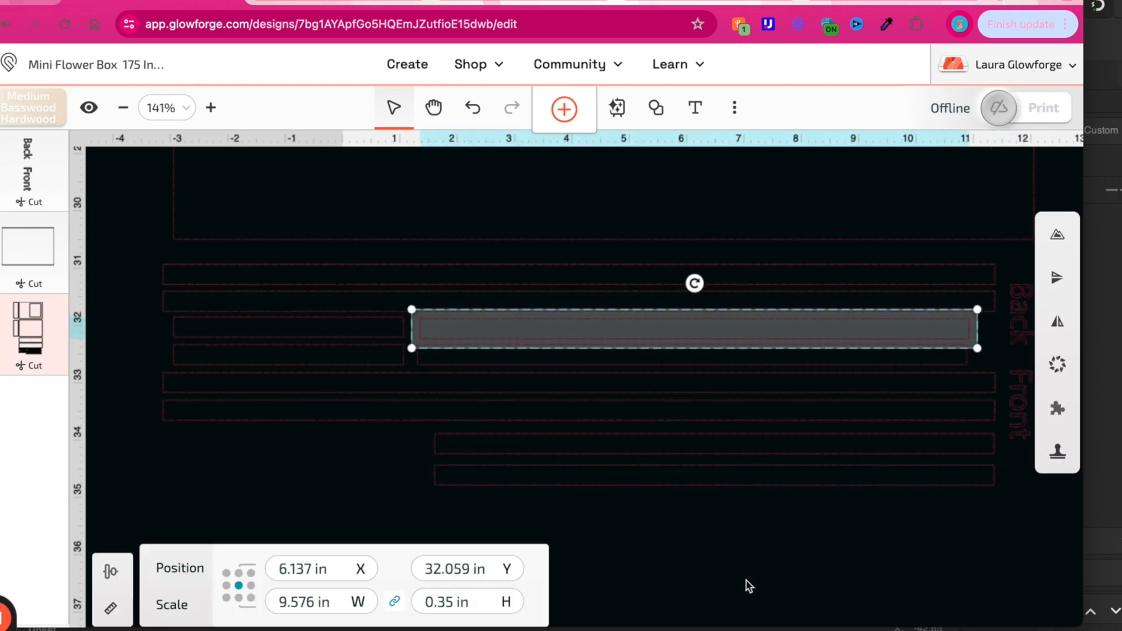
# Nudge the lower medium-length Back strip right so its ends line up with the matching strip above it
pyautogui.click(747, 581)
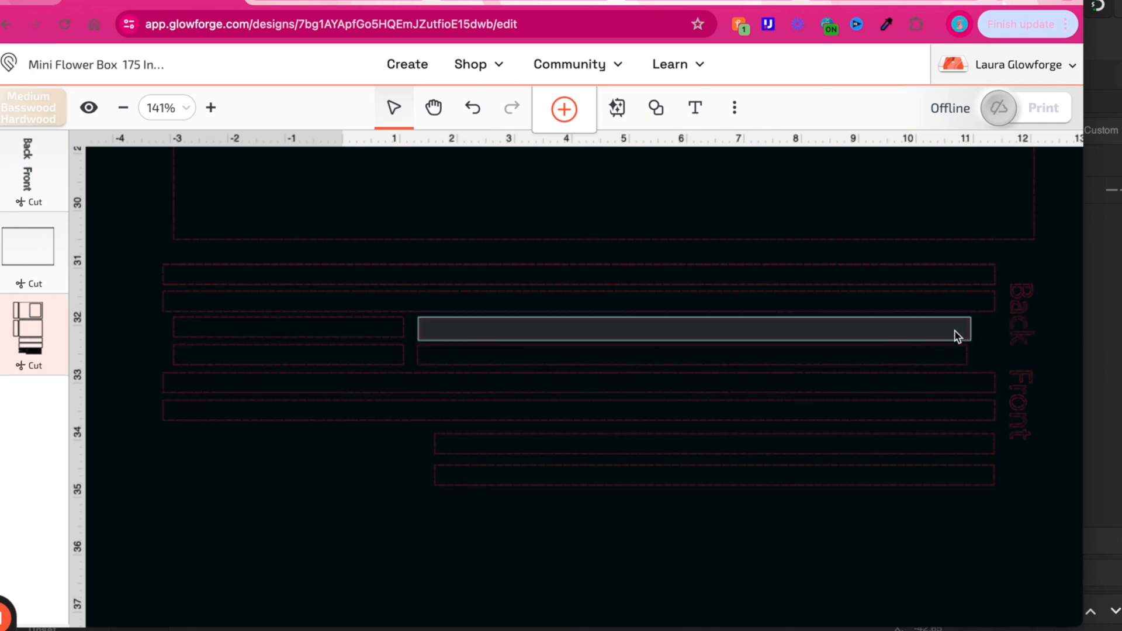
pyautogui.click(966, 356)
pyautogui.click(821, 456)
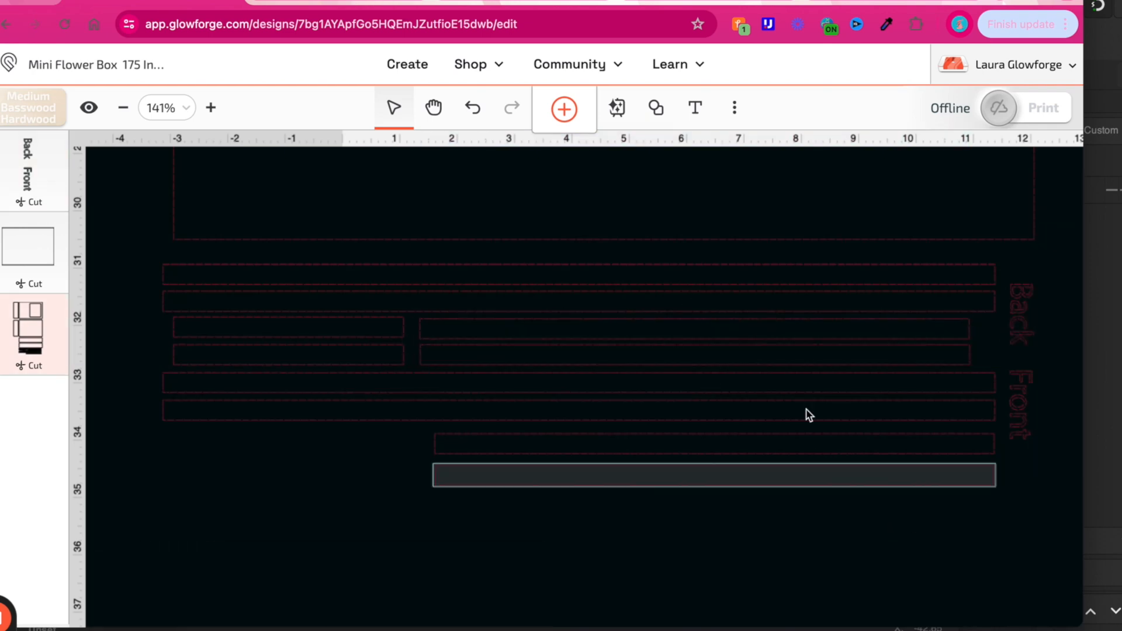
# Ungroup the 15 in wide topmost panel that overlaps the machine bed
pyautogui.scroll(2, 804, 393)
pyautogui.keyDown('ctrl'); pyautogui.scroll(-5, 804, 392); pyautogui.keyUp('ctrl')
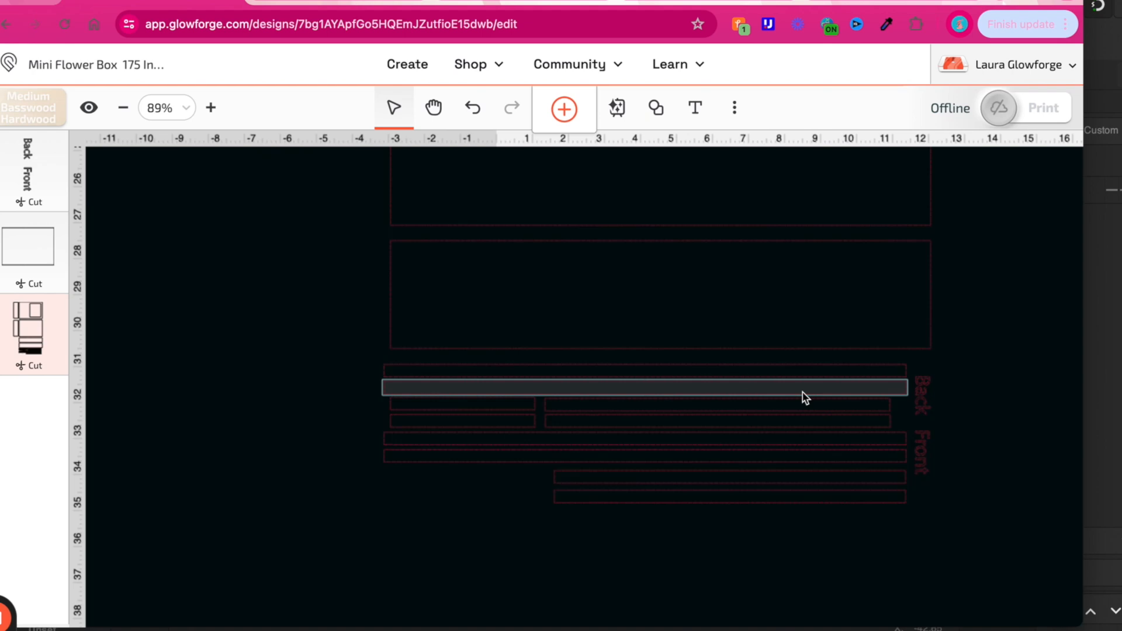
pyautogui.scroll(7, 830, 387)
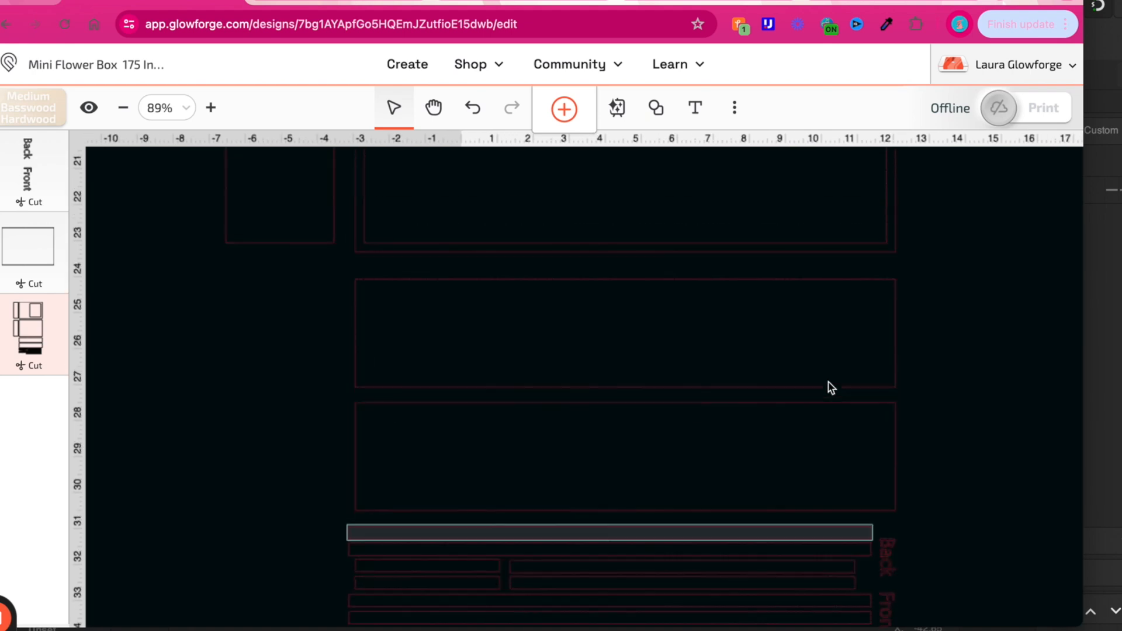
pyautogui.scroll(6, 831, 387)
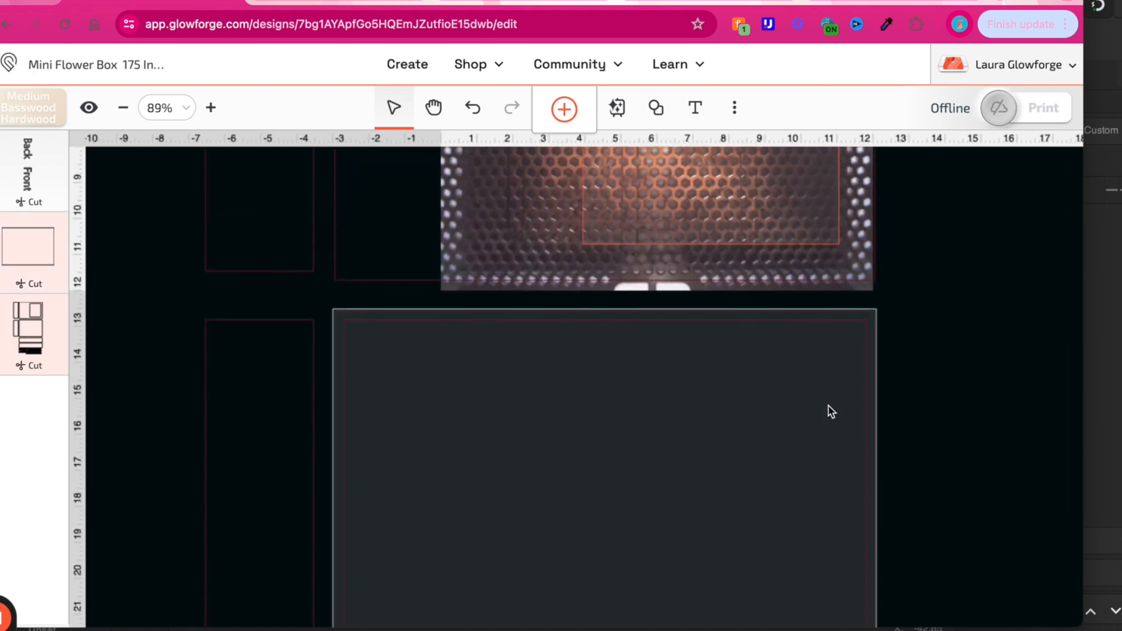
pyautogui.scroll(3, 982, 252)
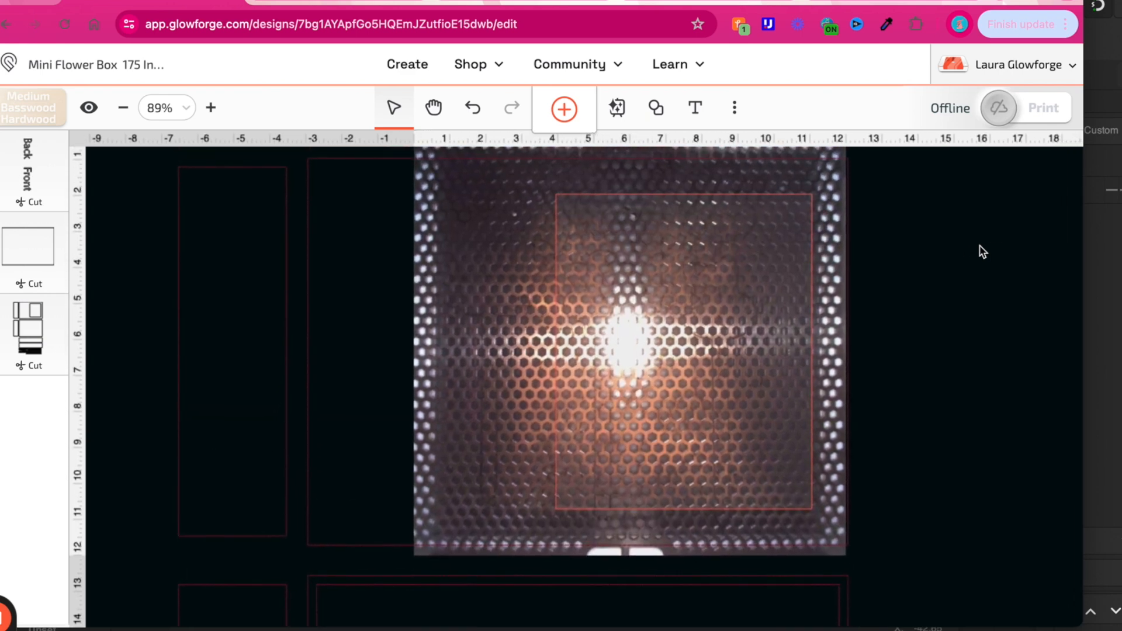
pyautogui.scroll(1, 982, 251)
pyautogui.click(764, 188)
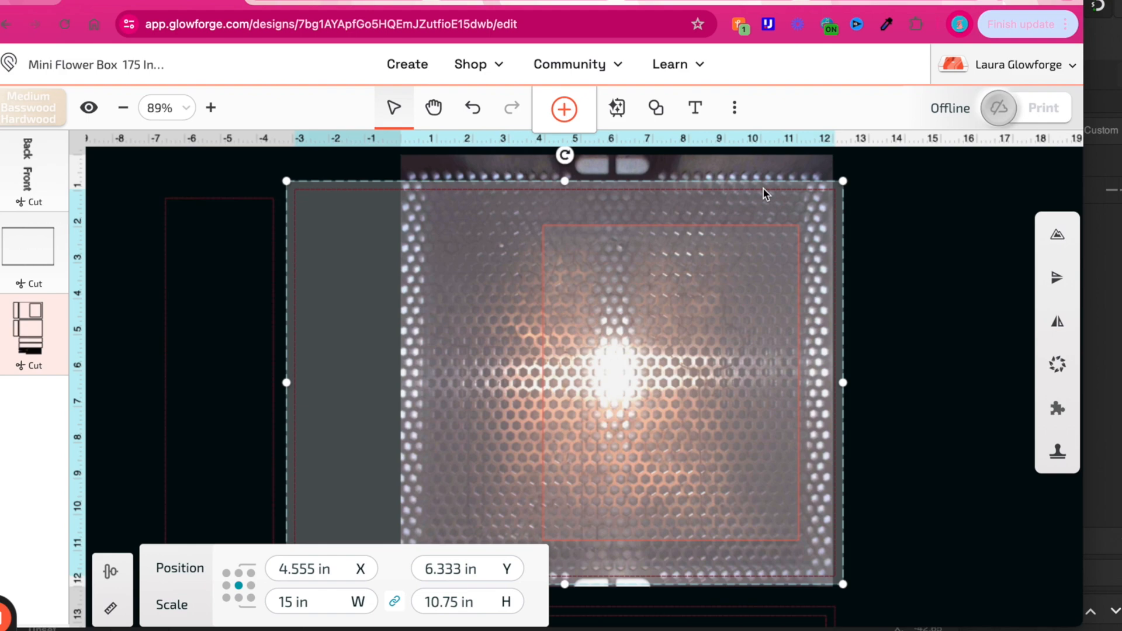
pyautogui.rightClick(757, 207)
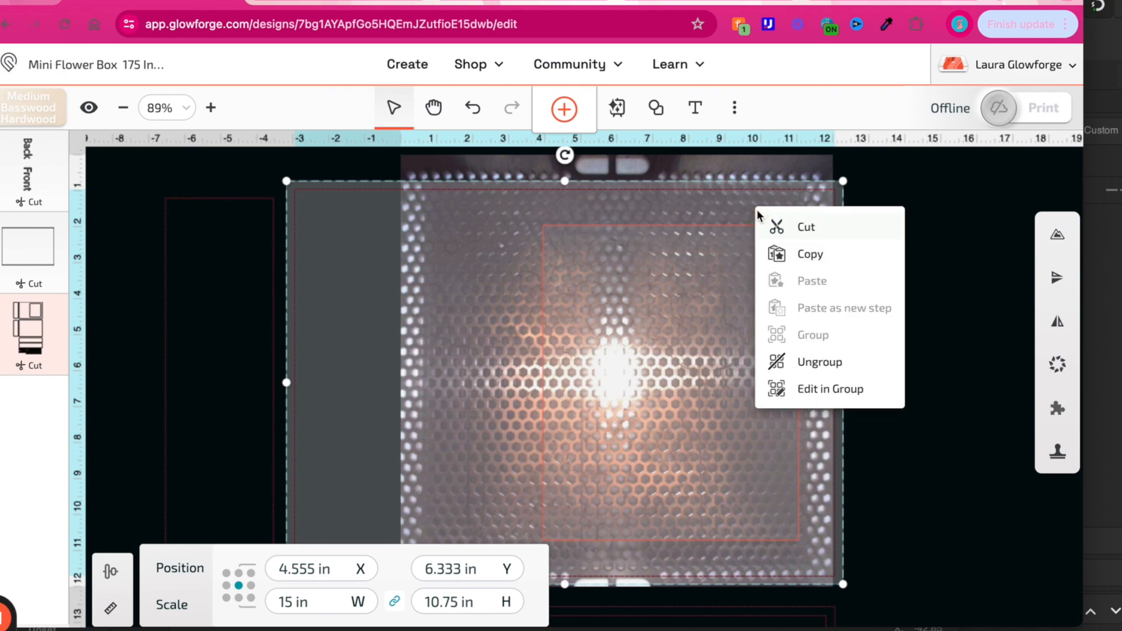
pyautogui.click(819, 361)
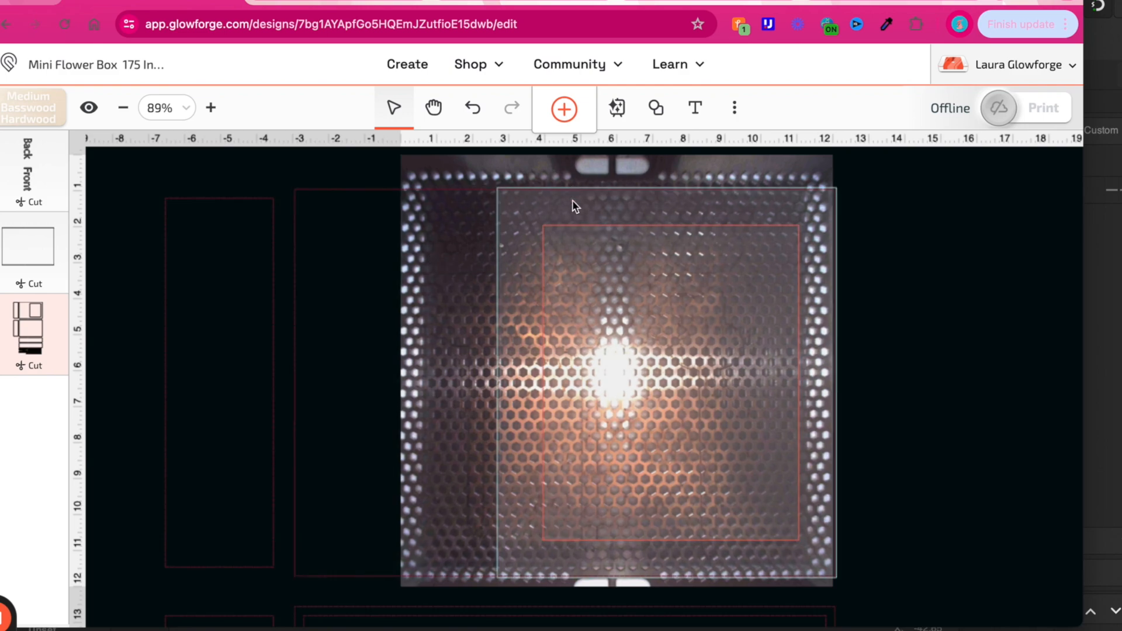
pyautogui.scroll(-5, 614, 500)
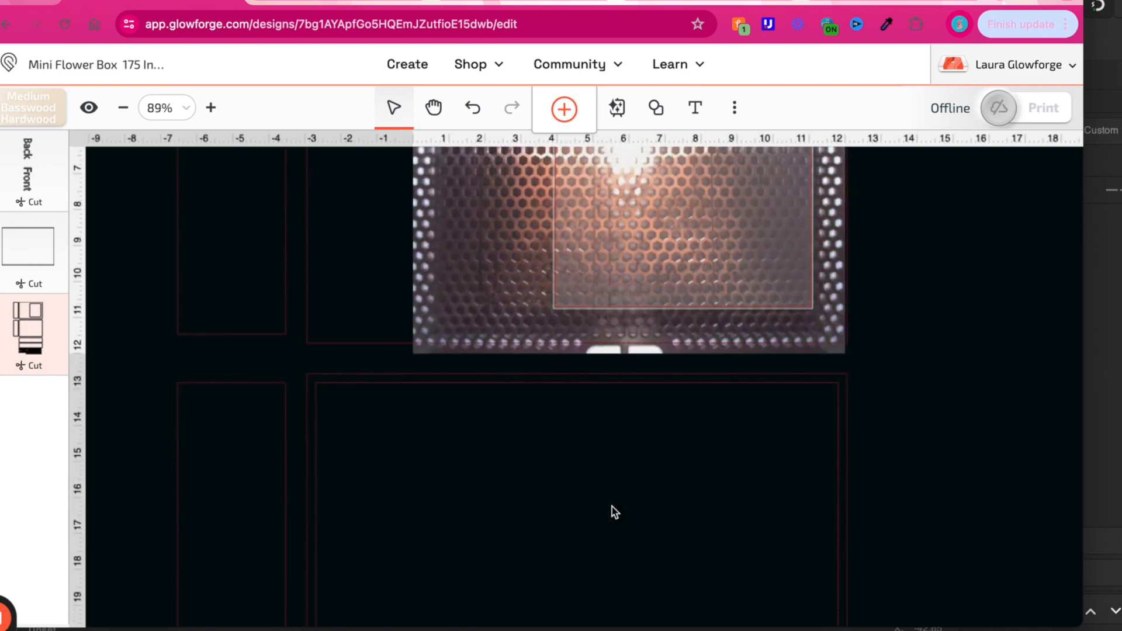
pyautogui.scroll(5, 613, 513)
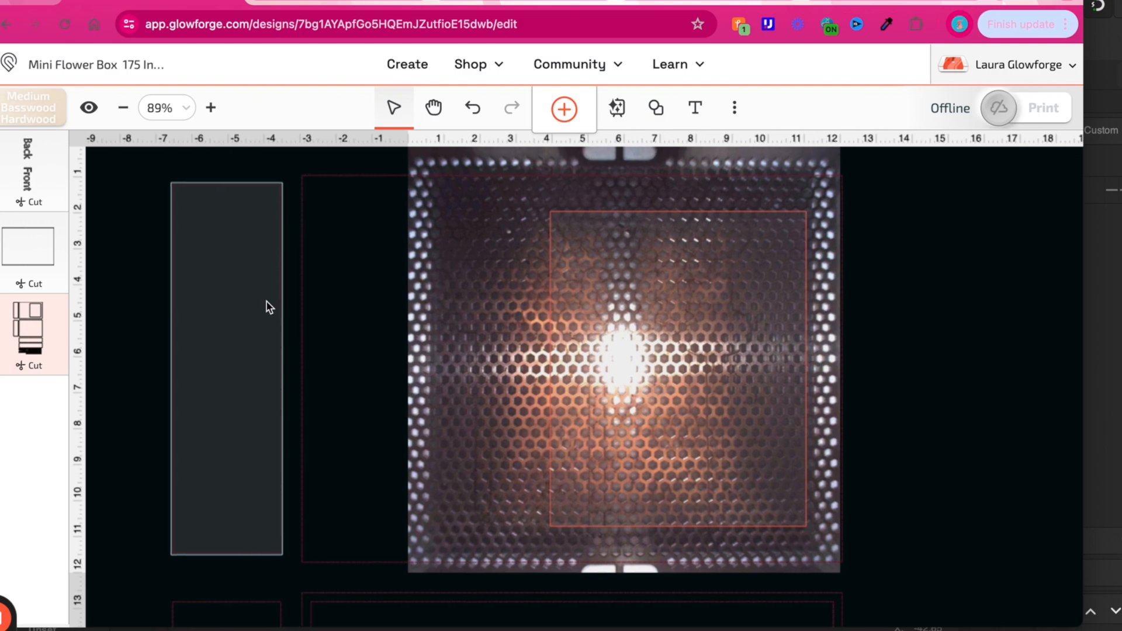